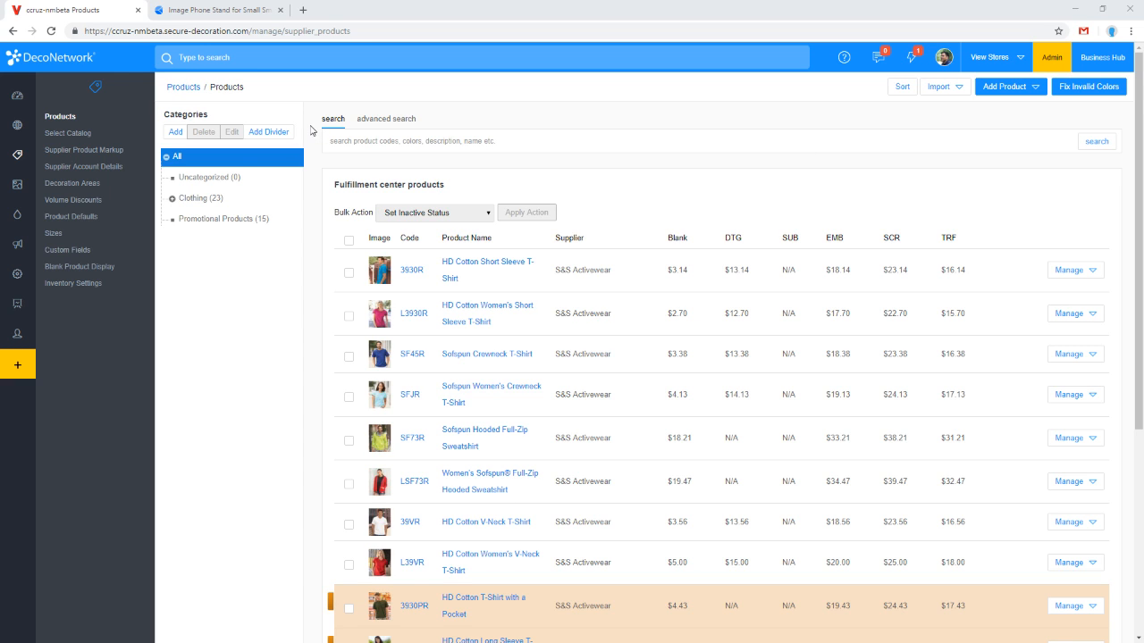
Step: Open the product catalog selection page and review which supplier catalogs are selected
mouse_move(24, 157)
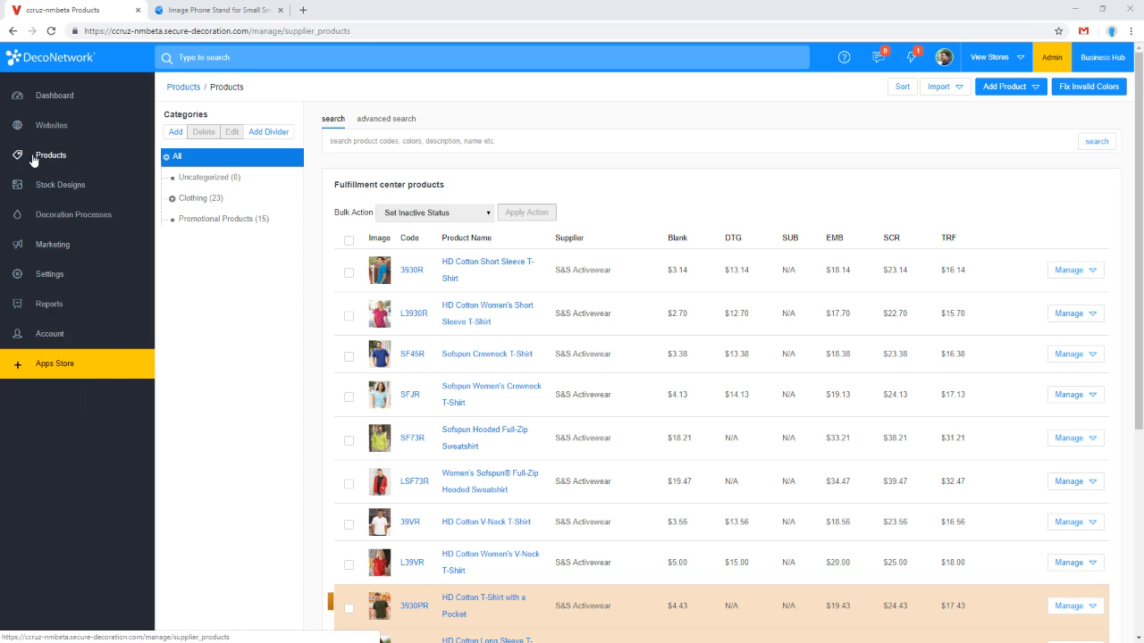
click(110, 163)
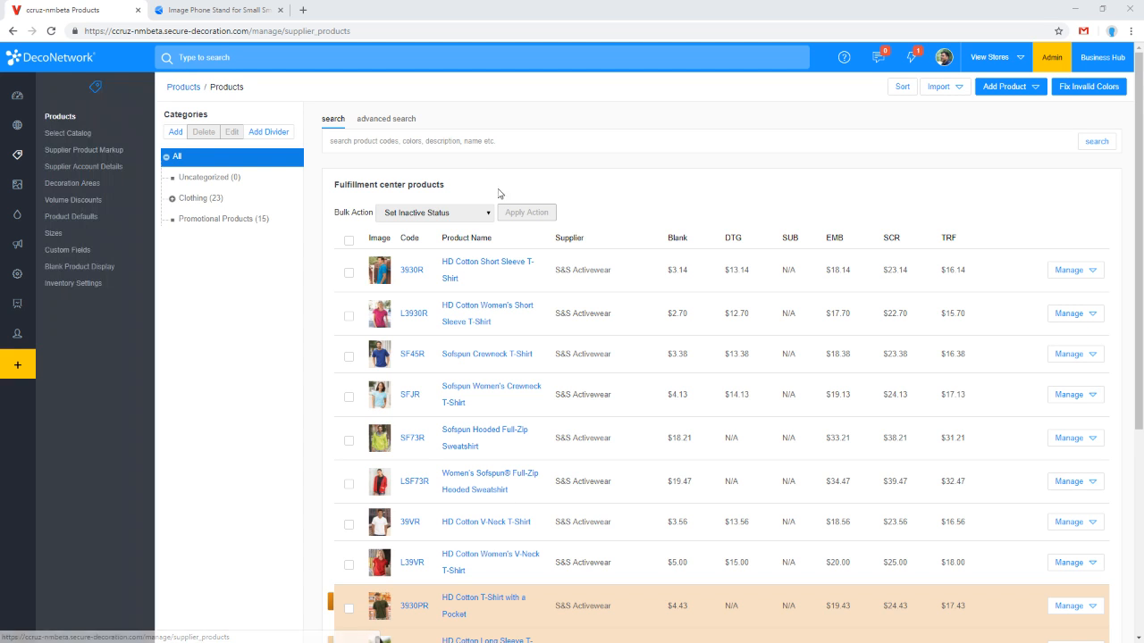
click(87, 136)
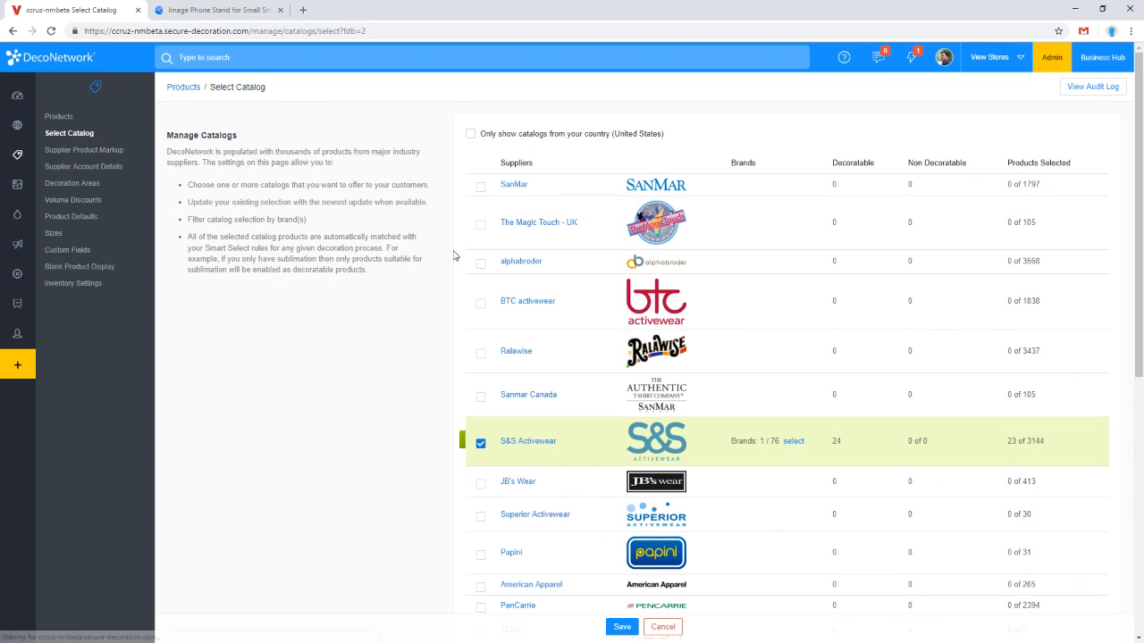
scroll(455, 265, down, 5)
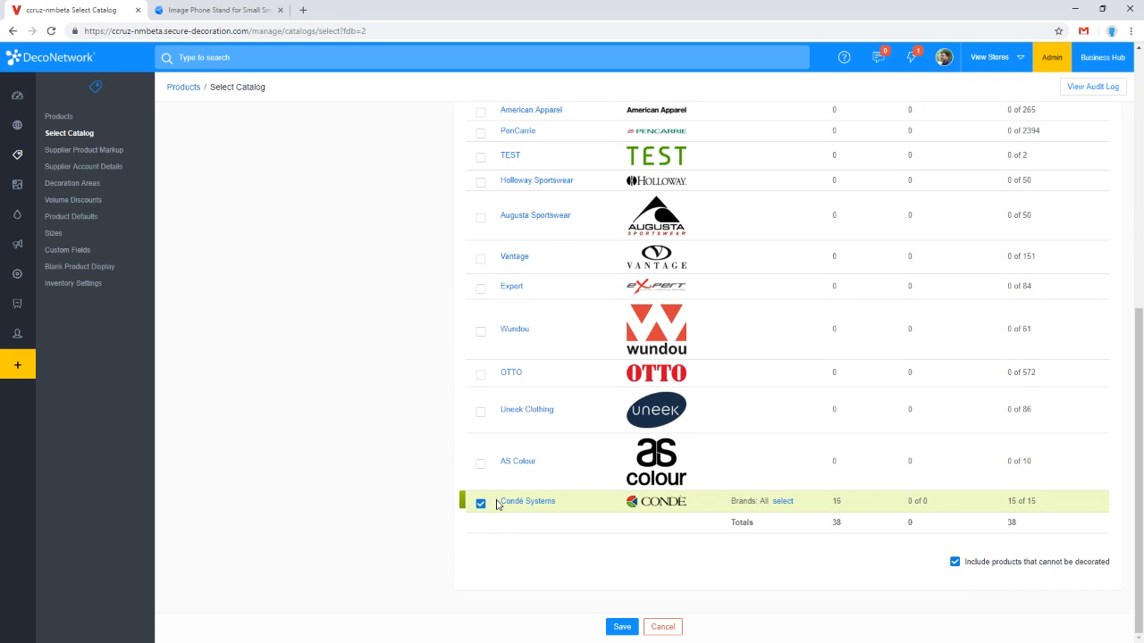
scroll(553, 491, up, 2)
scroll(556, 494, down, 2)
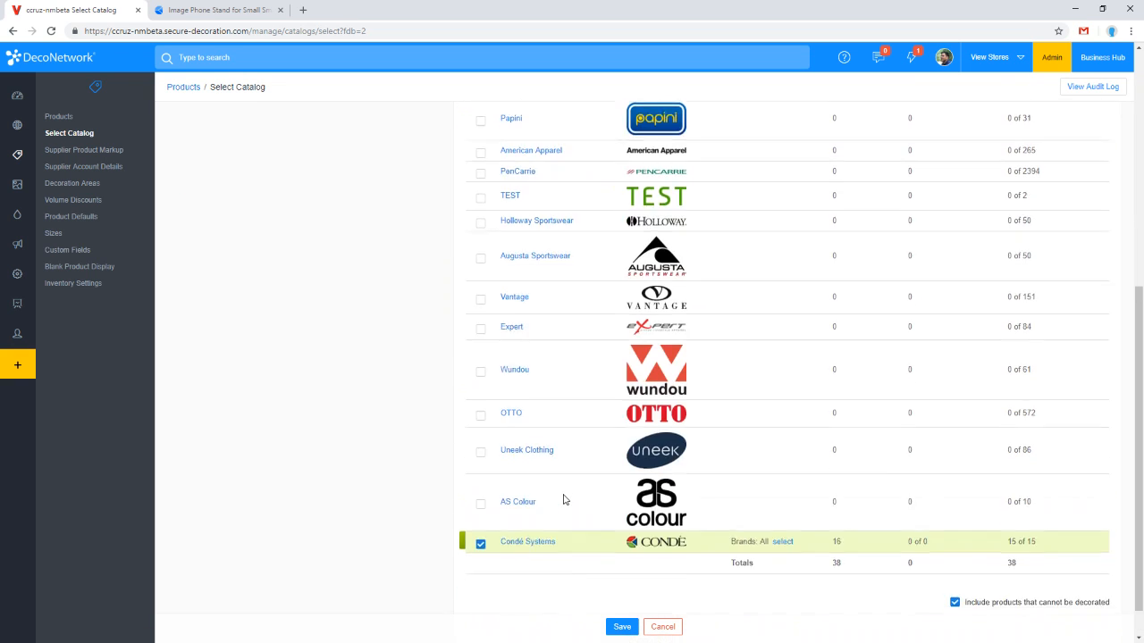
scroll(536, 482, up, 3)
Step: Return to the products list and browse the Condé Systems products on the third page
click(73, 121)
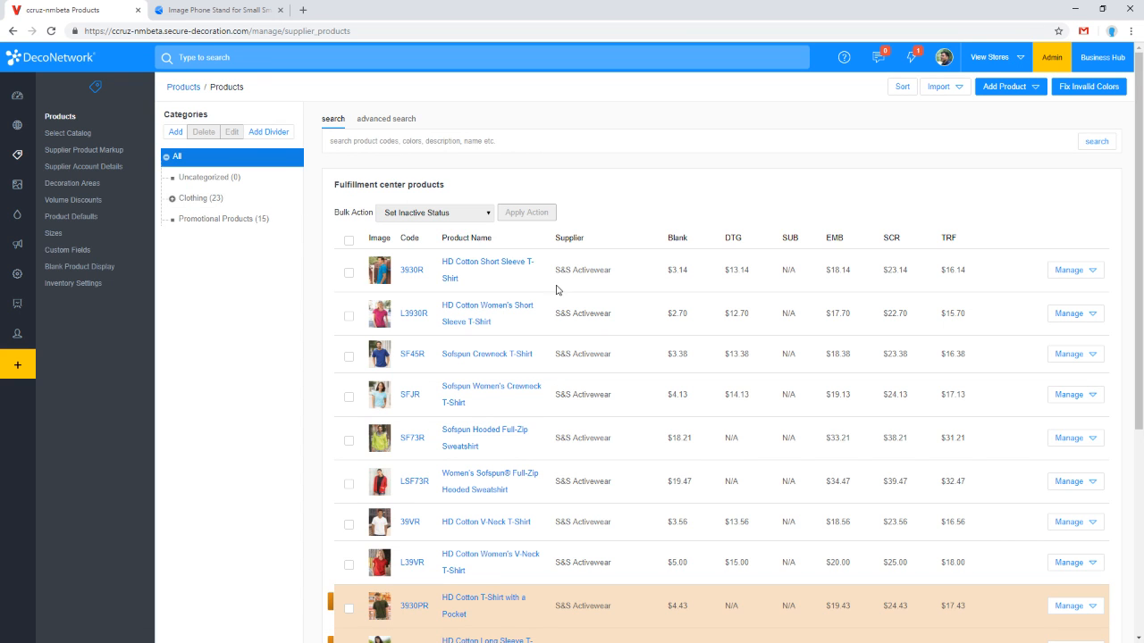
scroll(590, 435, down, 4)
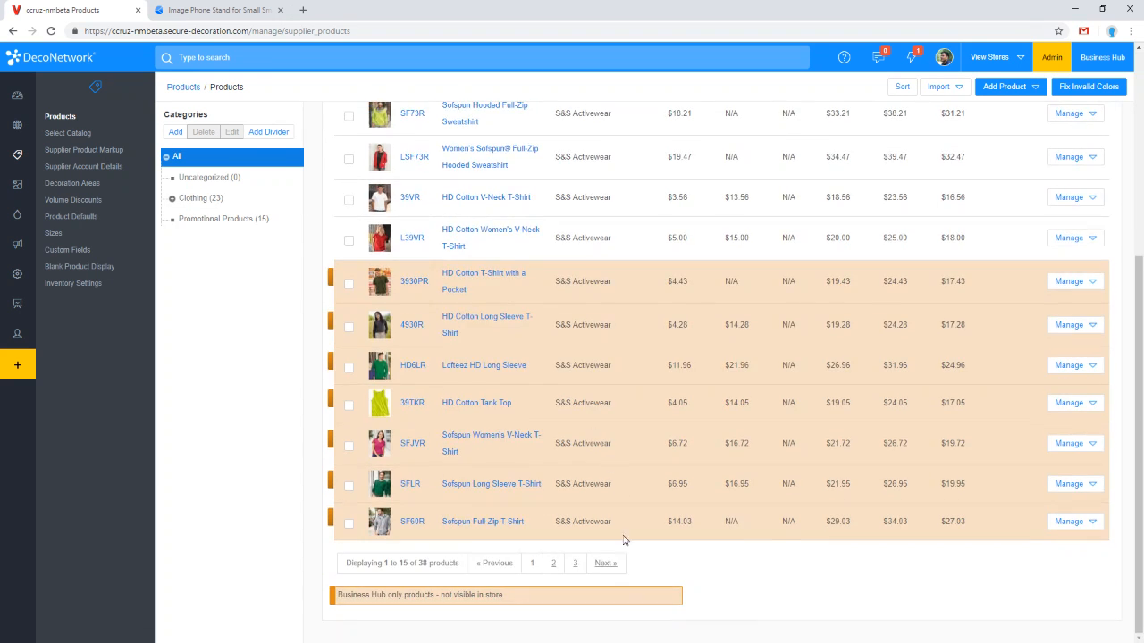
click(576, 565)
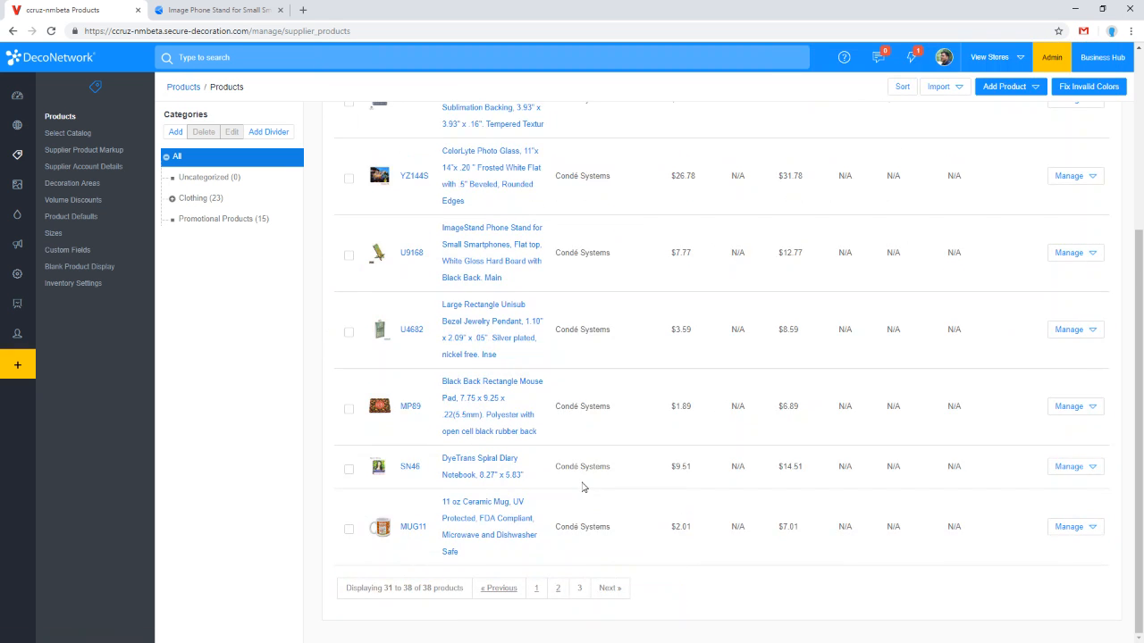
scroll(522, 395, up, 10)
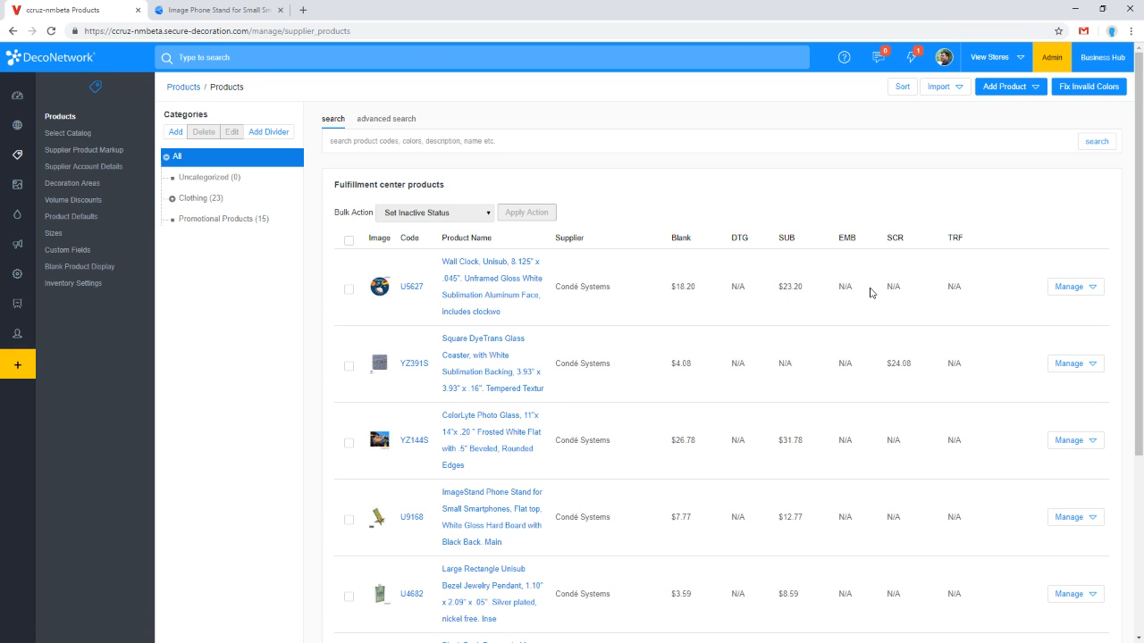
scroll(780, 401, down, 3)
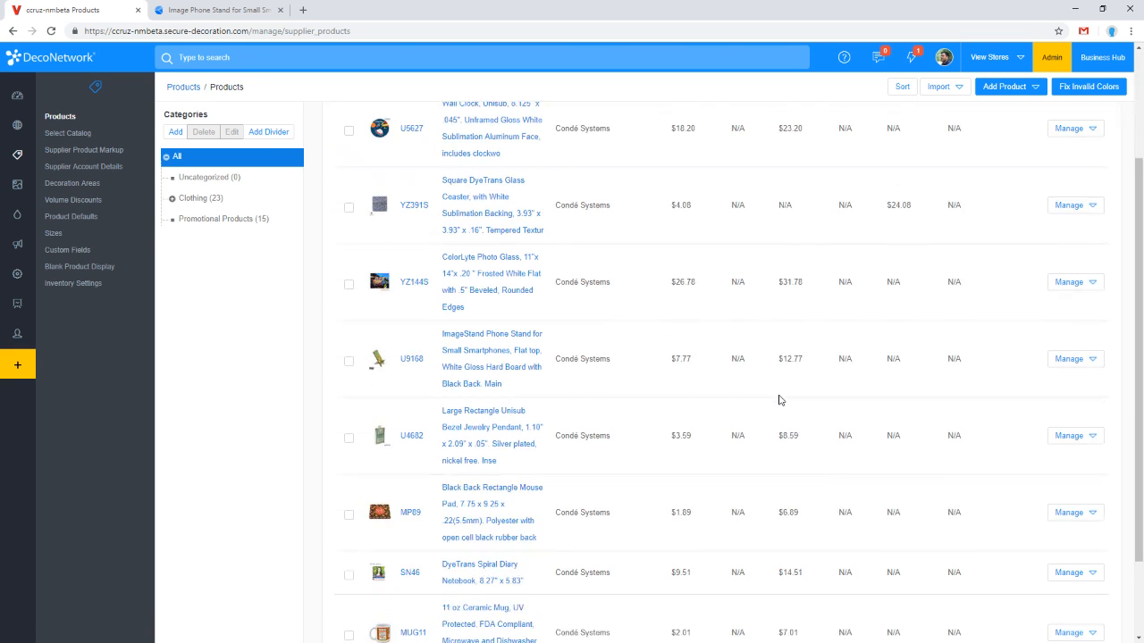
scroll(786, 543, up, 5)
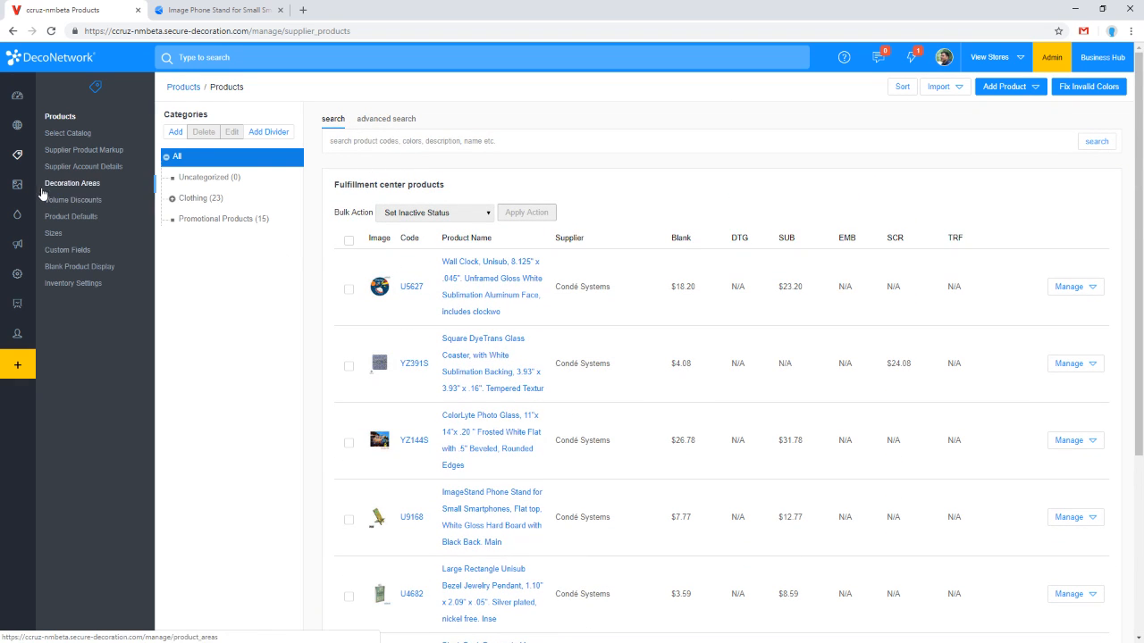
Step: Open the Smart Select Rules of the Sublimation decoration process and review the selected material options
mouse_move(32, 191)
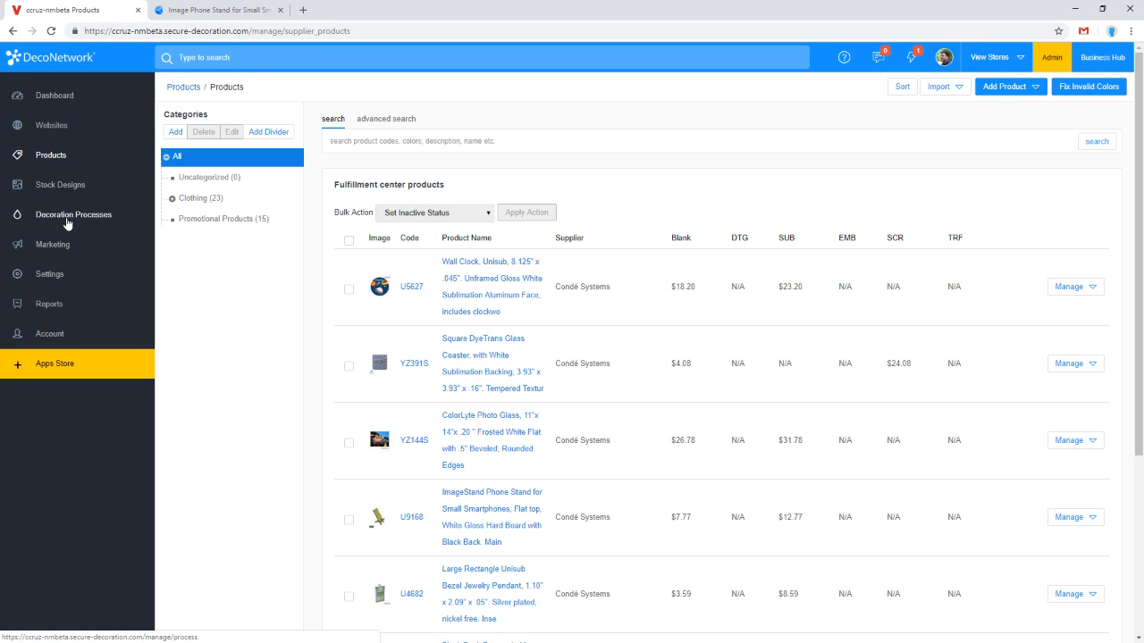
click(64, 217)
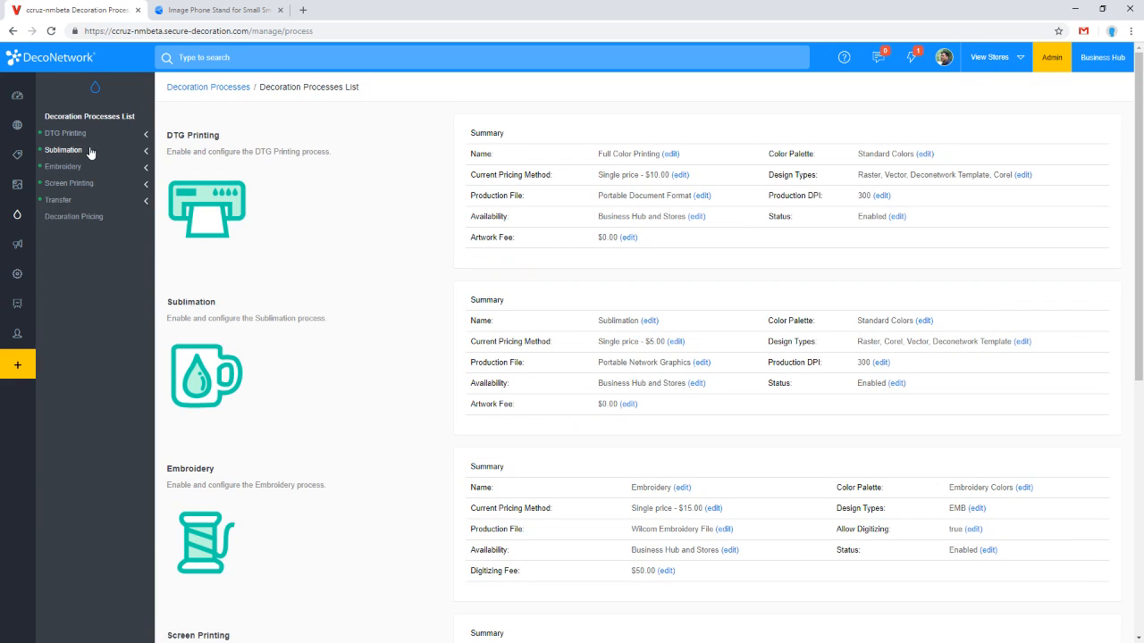
click(90, 153)
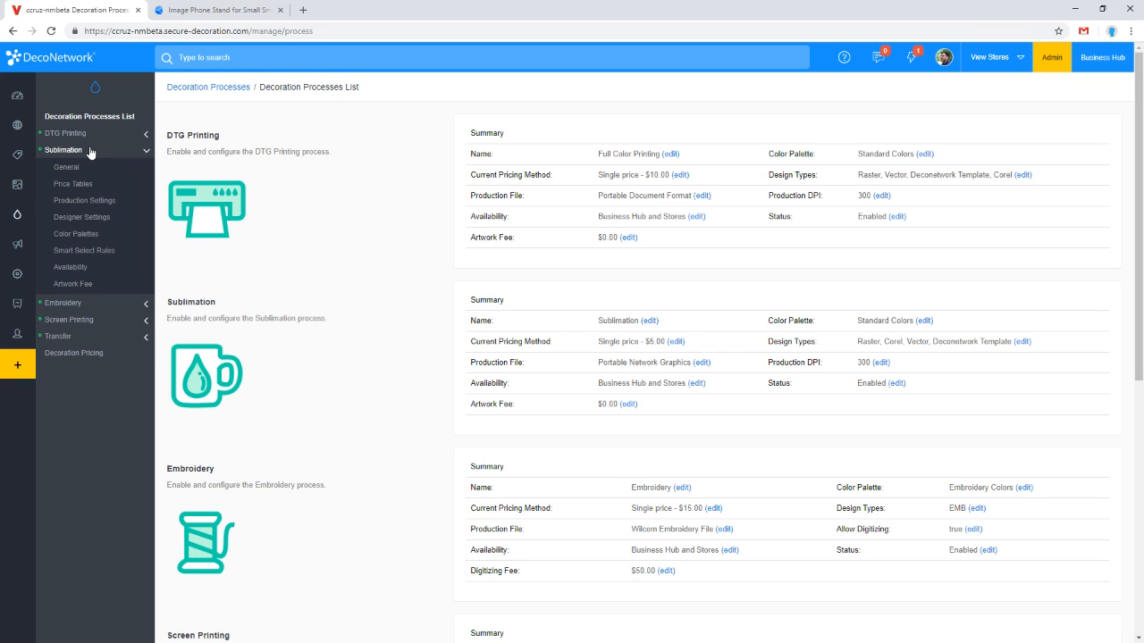
click(99, 256)
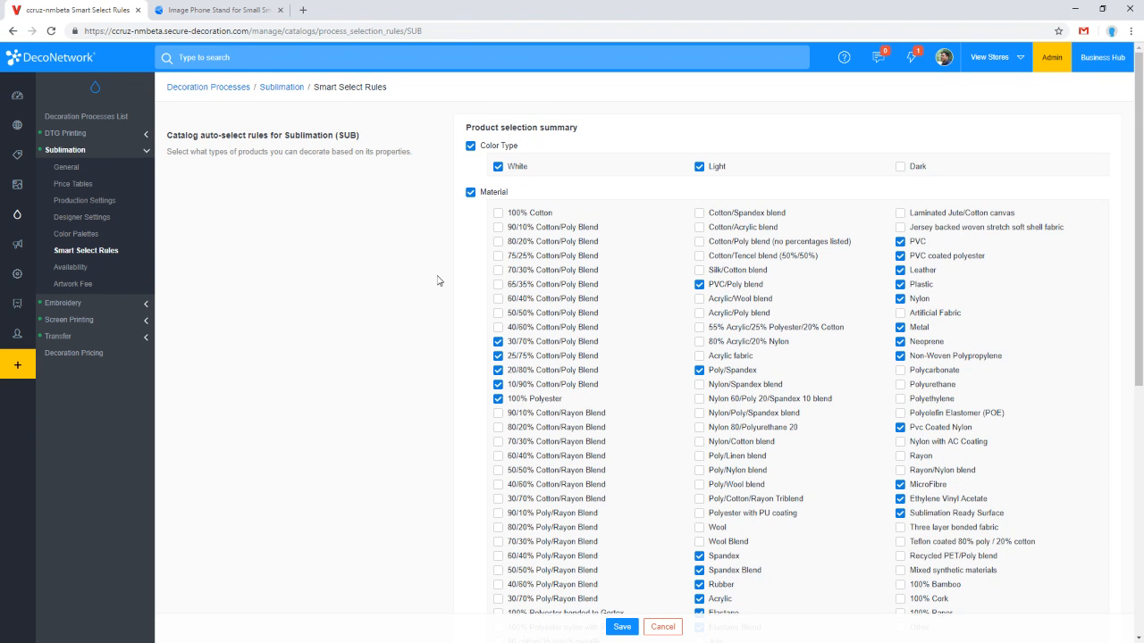
scroll(438, 281, down, 1)
scroll(438, 281, up, 1)
drag(1017, 513, 908, 518)
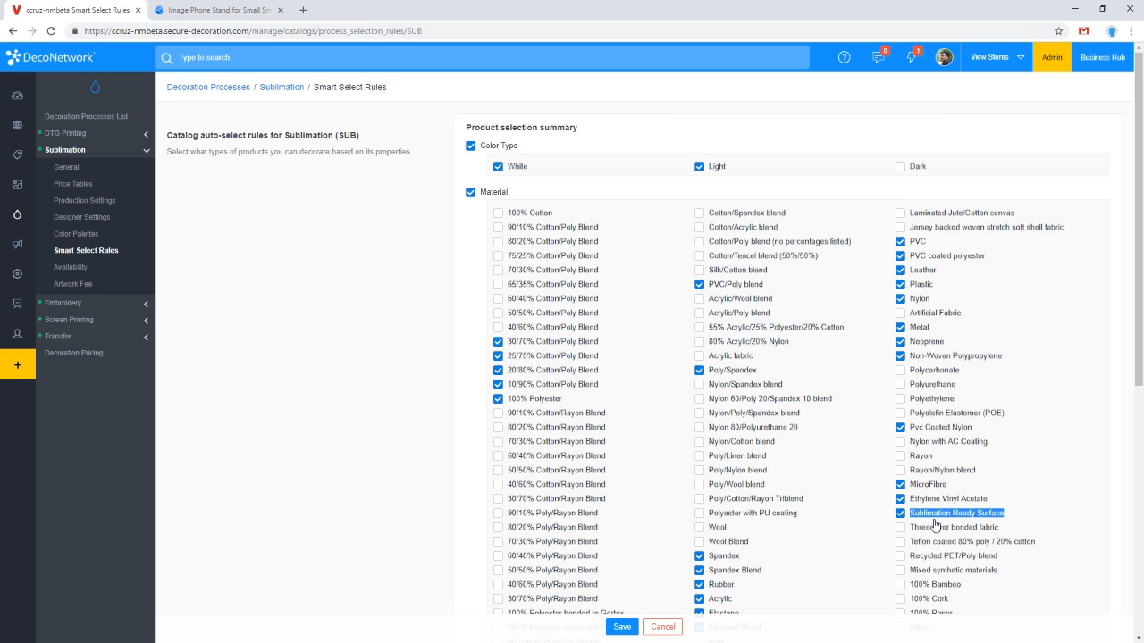
scroll(947, 523, down, 3)
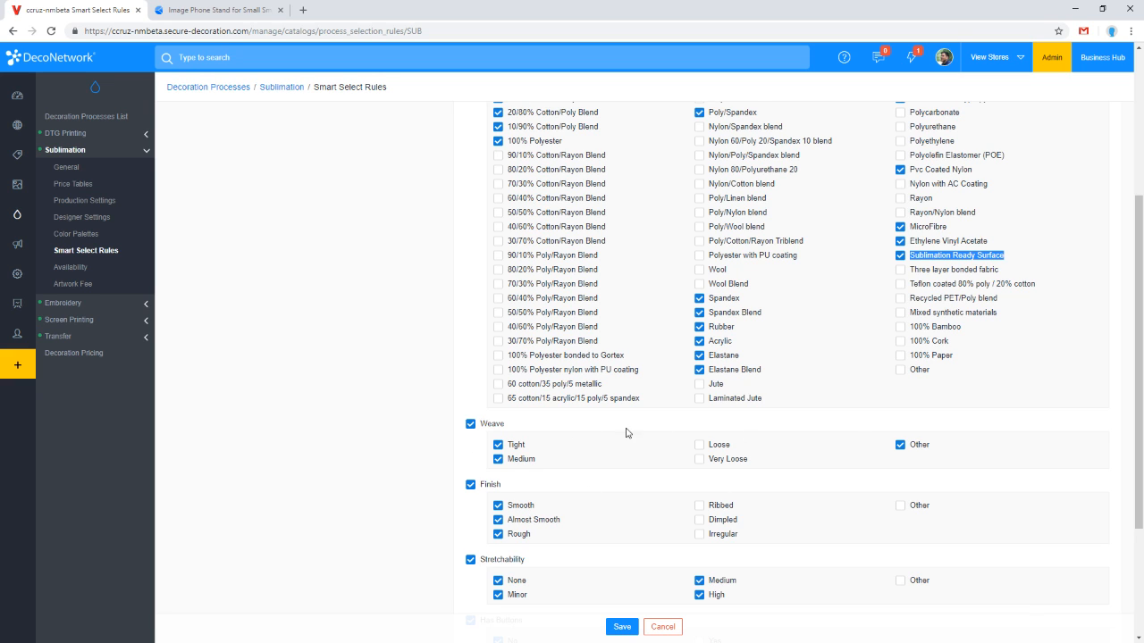
Step: Toggle the Weave option Other and the Sublimation Ready Surface material in the sublimation rules
click(898, 444)
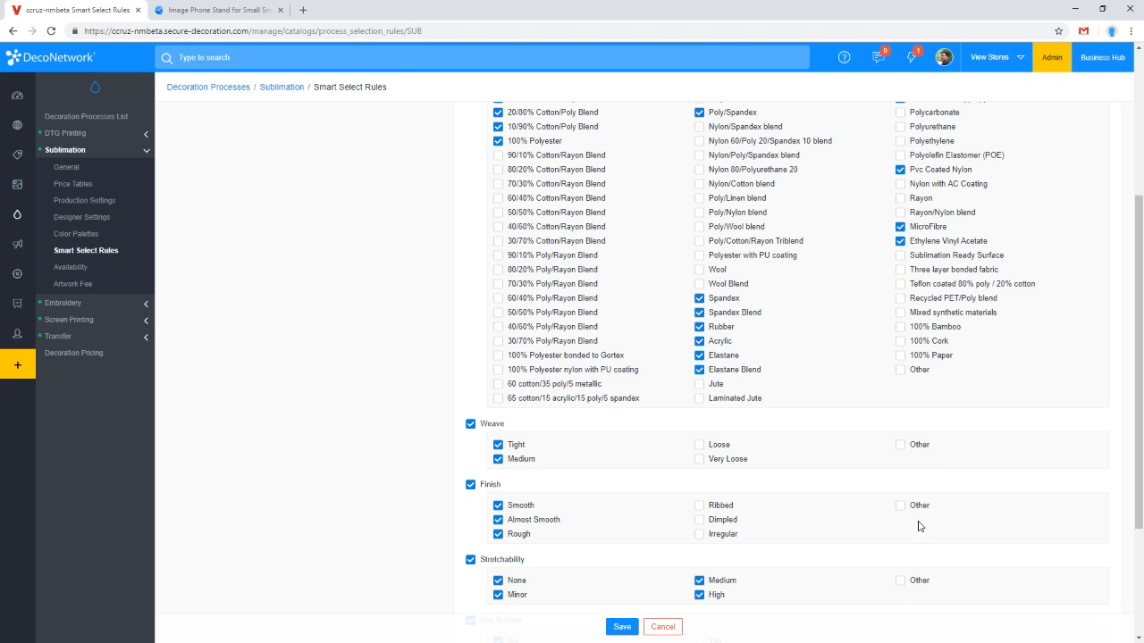
click(942, 255)
scroll(781, 537, down, 2)
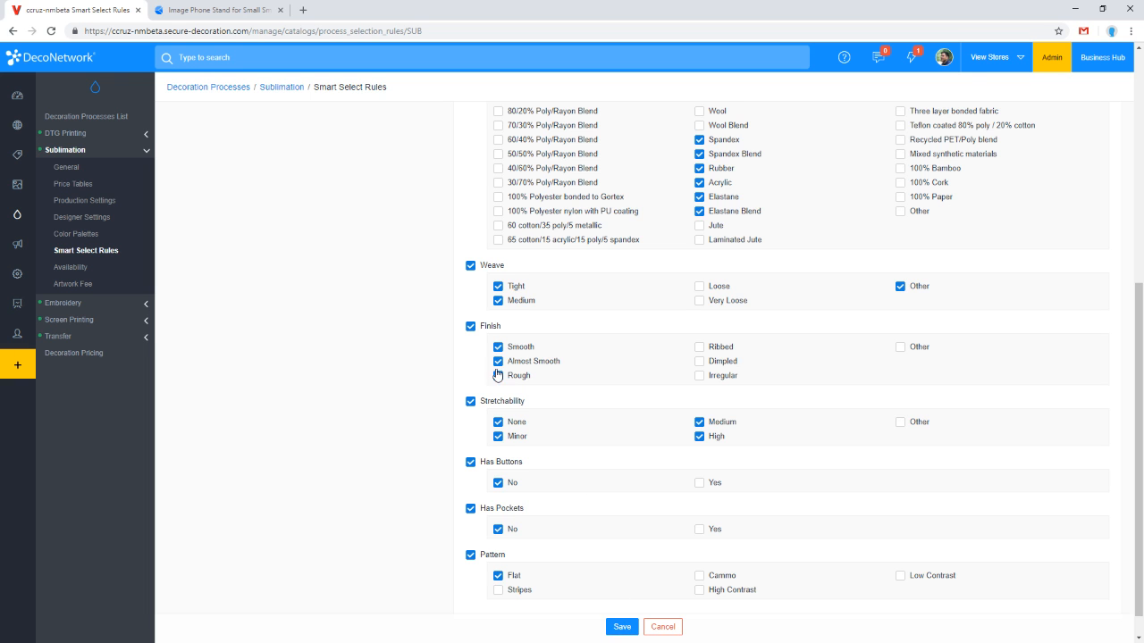
scroll(173, 146, up, 1)
Step: Reopen the supplier products list and review the sublimation products on its last page
click(18, 154)
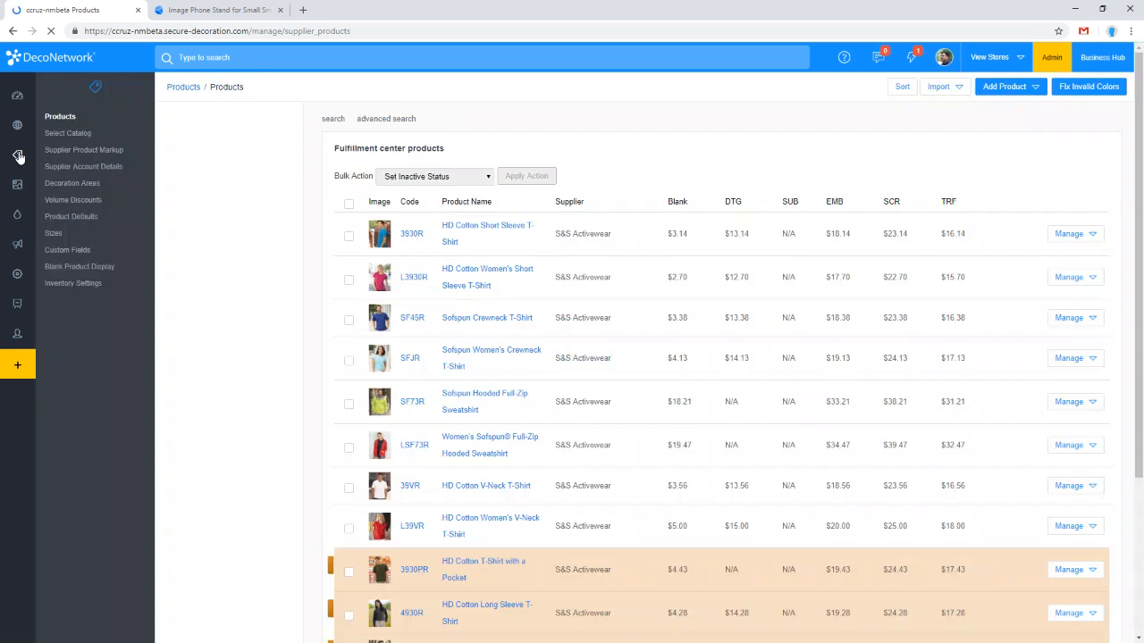
scroll(429, 393, down, 3)
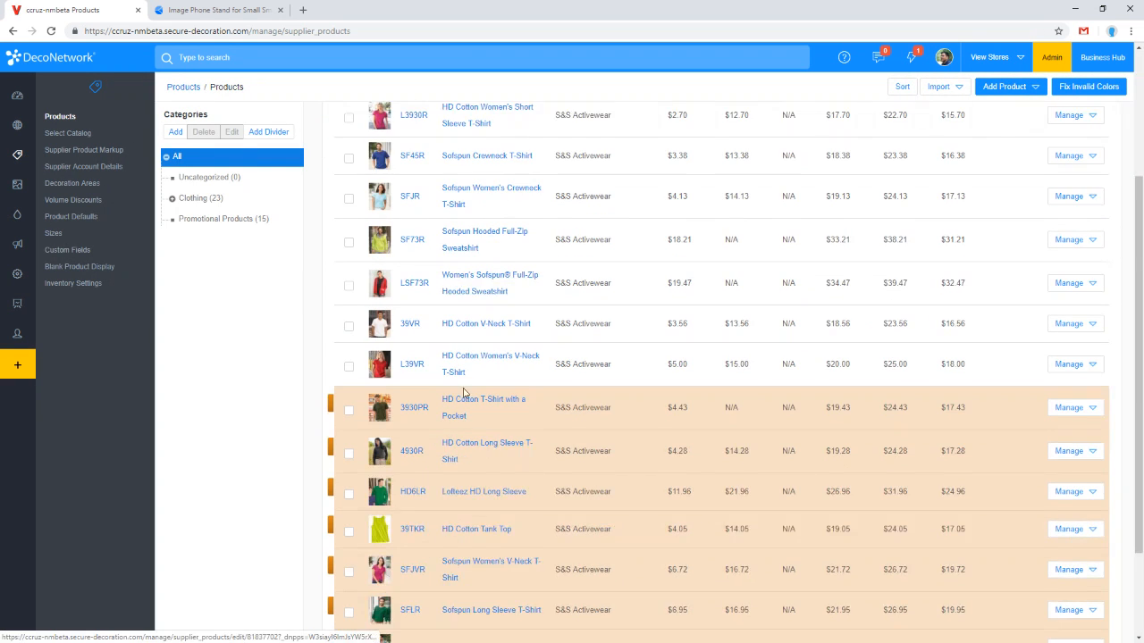
click(577, 564)
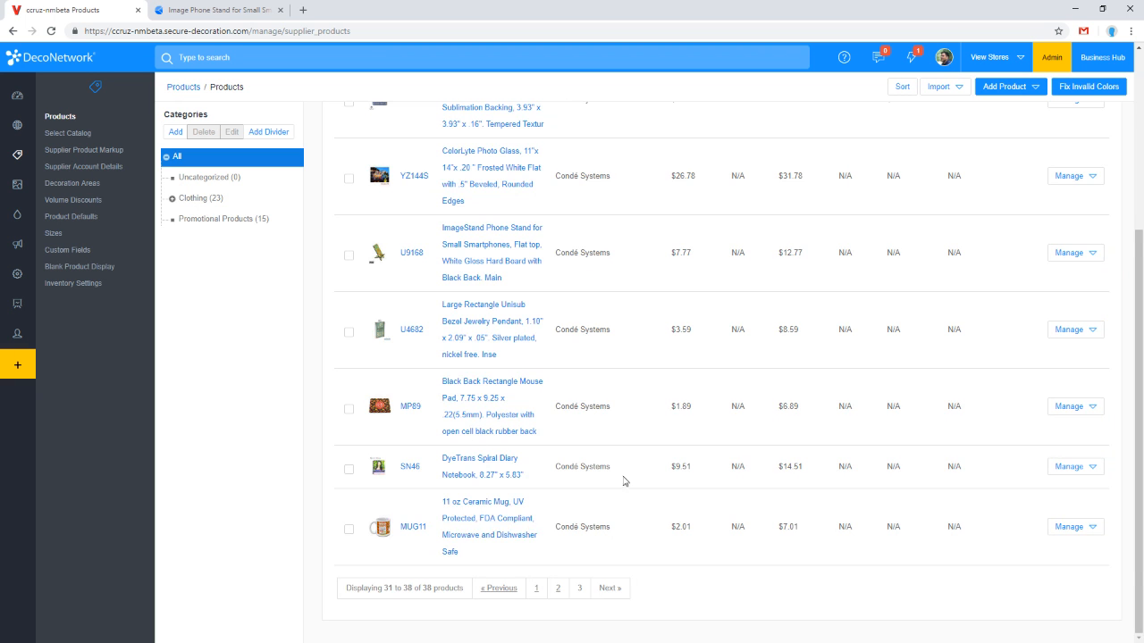
scroll(554, 474, up, 5)
scroll(483, 411, down, 4)
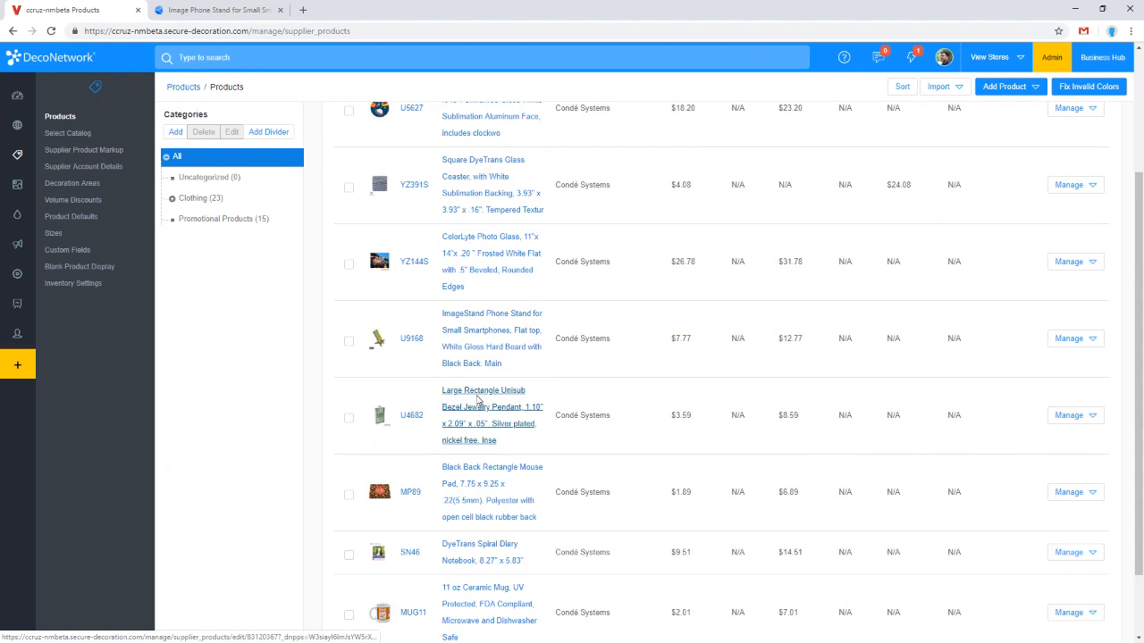
scroll(480, 399, down, 2)
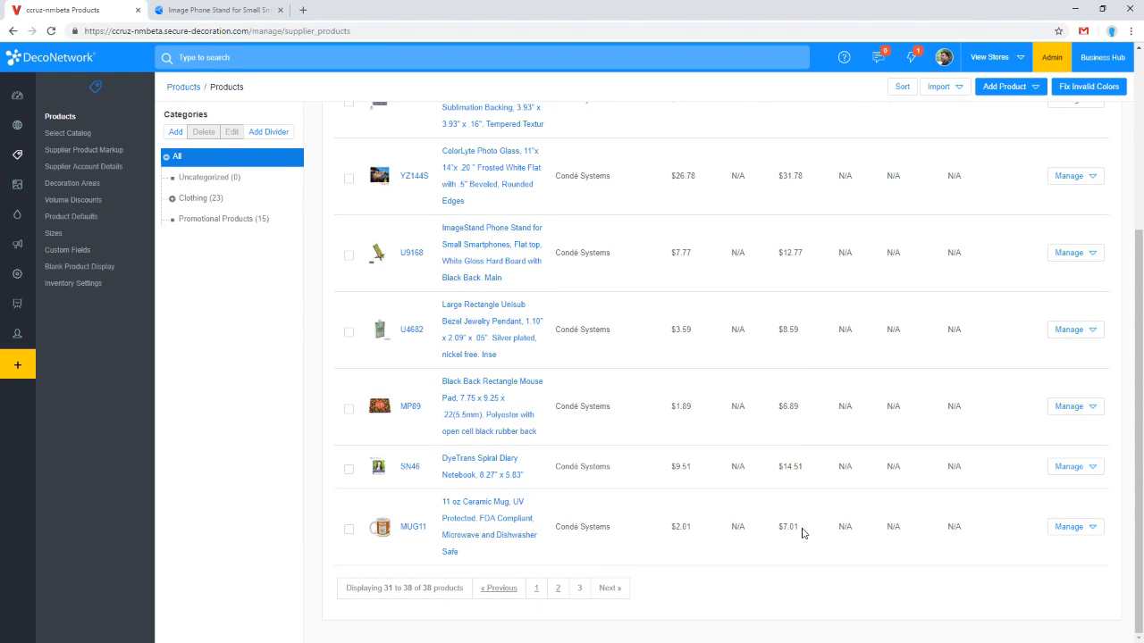
drag(801, 533, 779, 530)
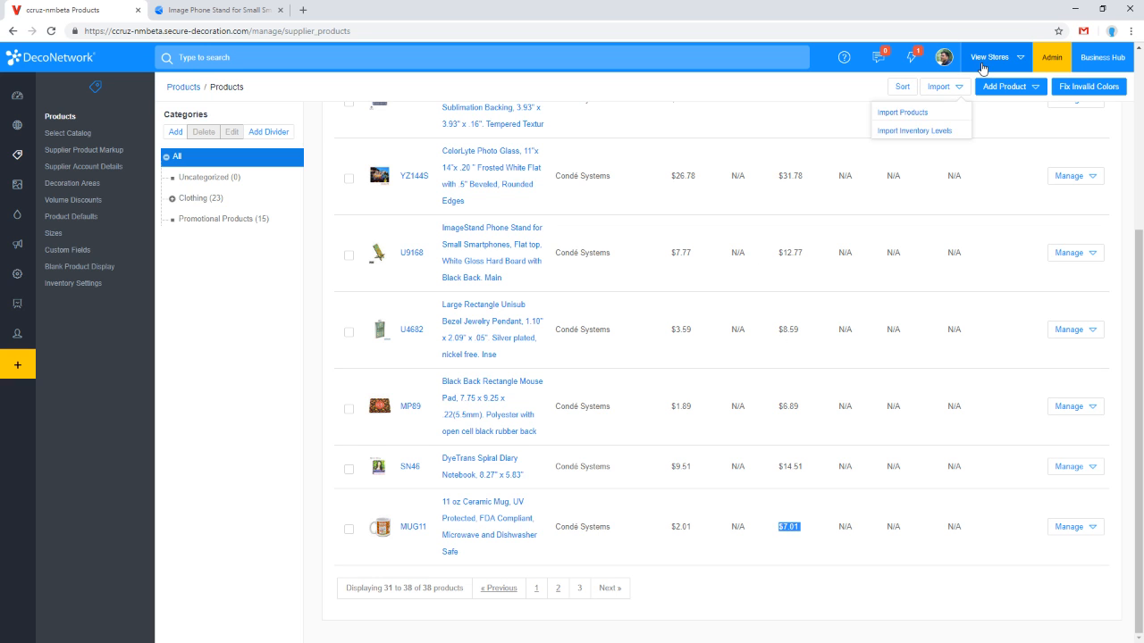
Step: Open the ccruz-nmbeta store from the stores list and go to its Products page
mouse_move(982, 68)
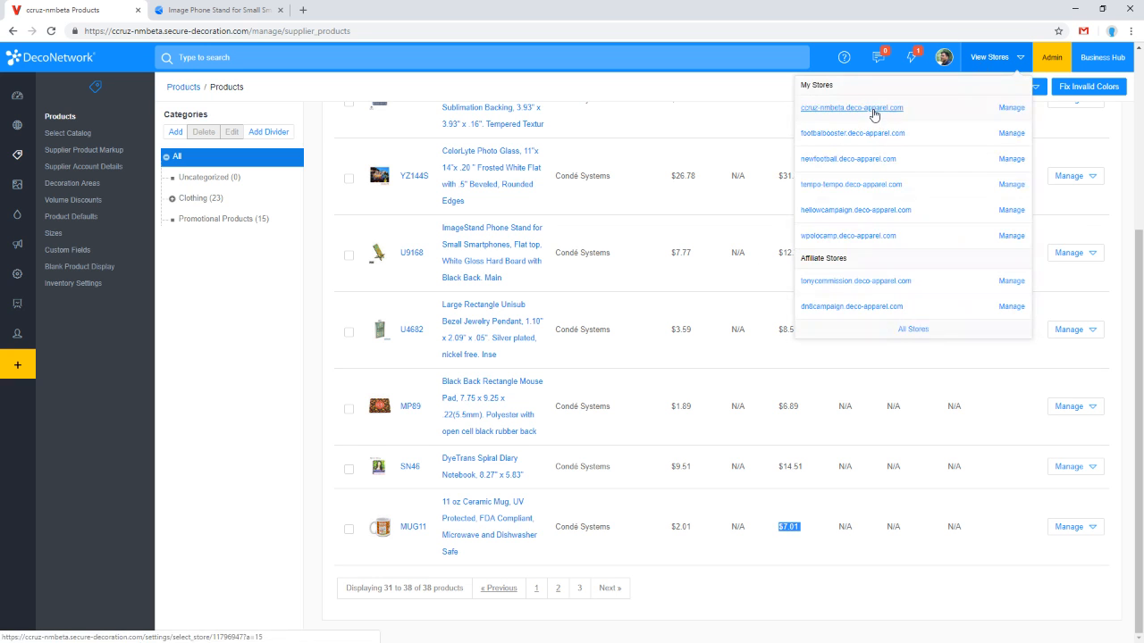
click(873, 114)
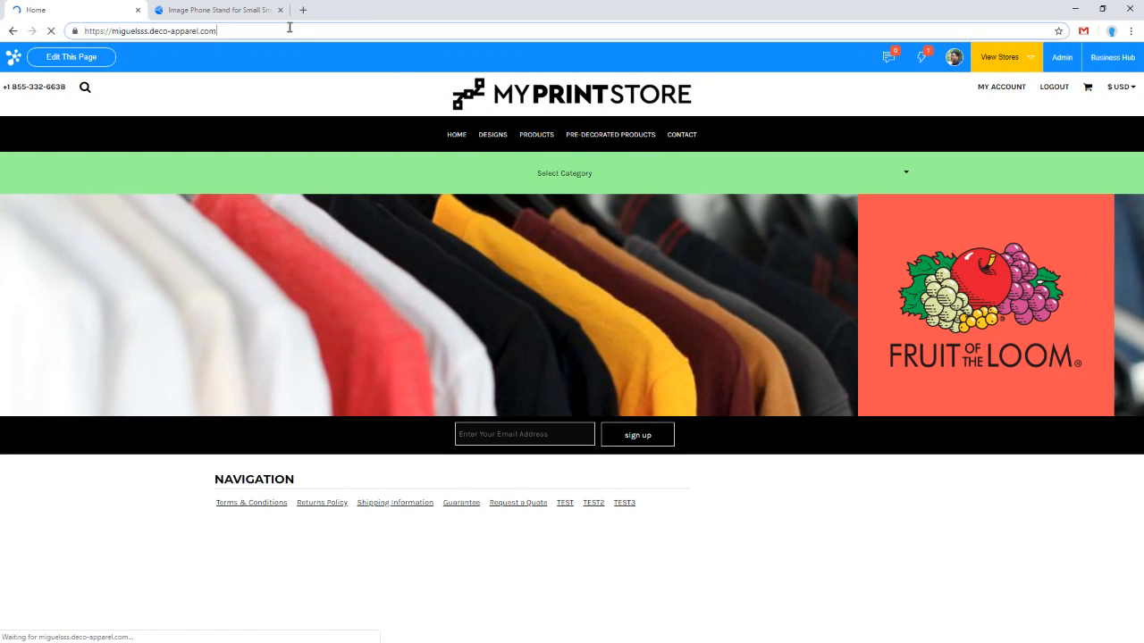
click(539, 135)
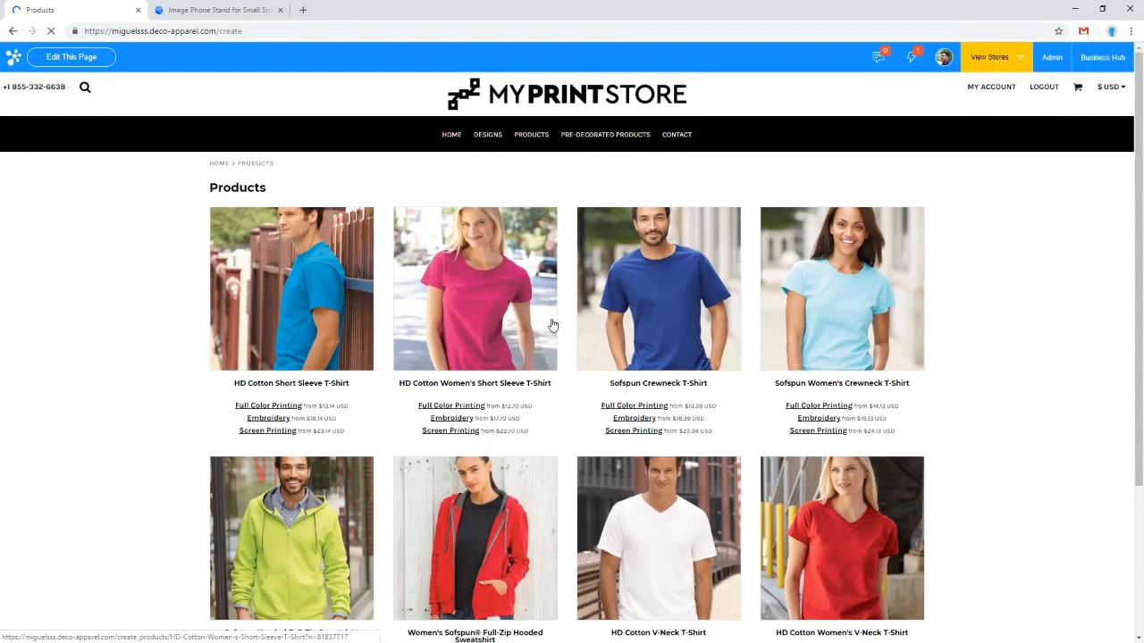
Step: Go to page 2 of the store's products and open Acrylic Ornament - Round in a new tab
scroll(551, 327, down, 2)
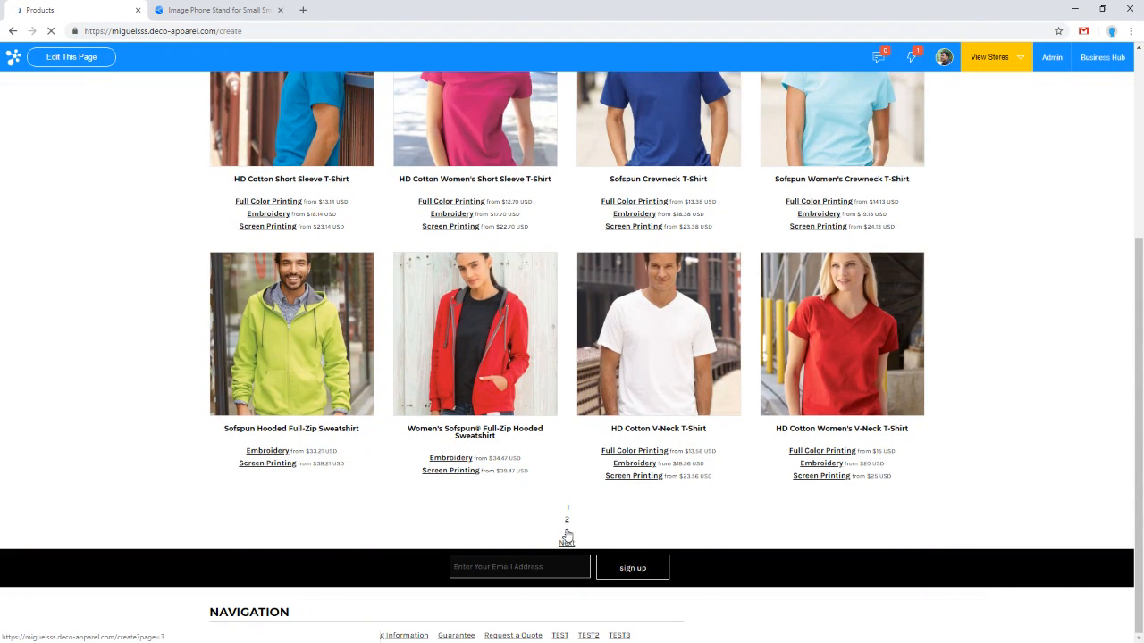
click(568, 522)
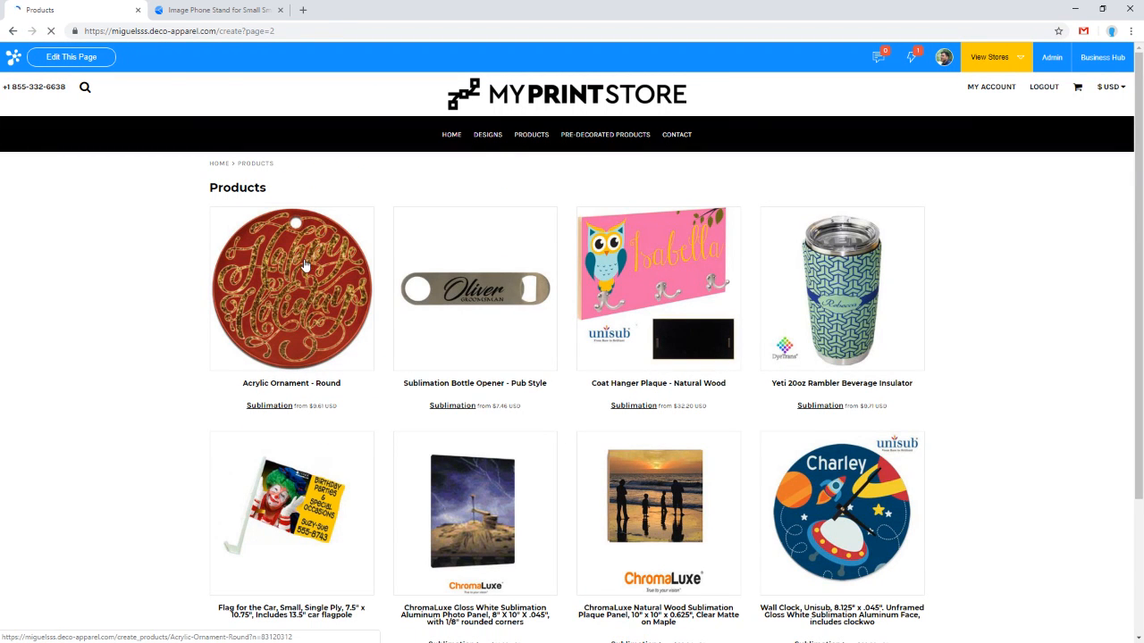
scroll(858, 397, down, 1)
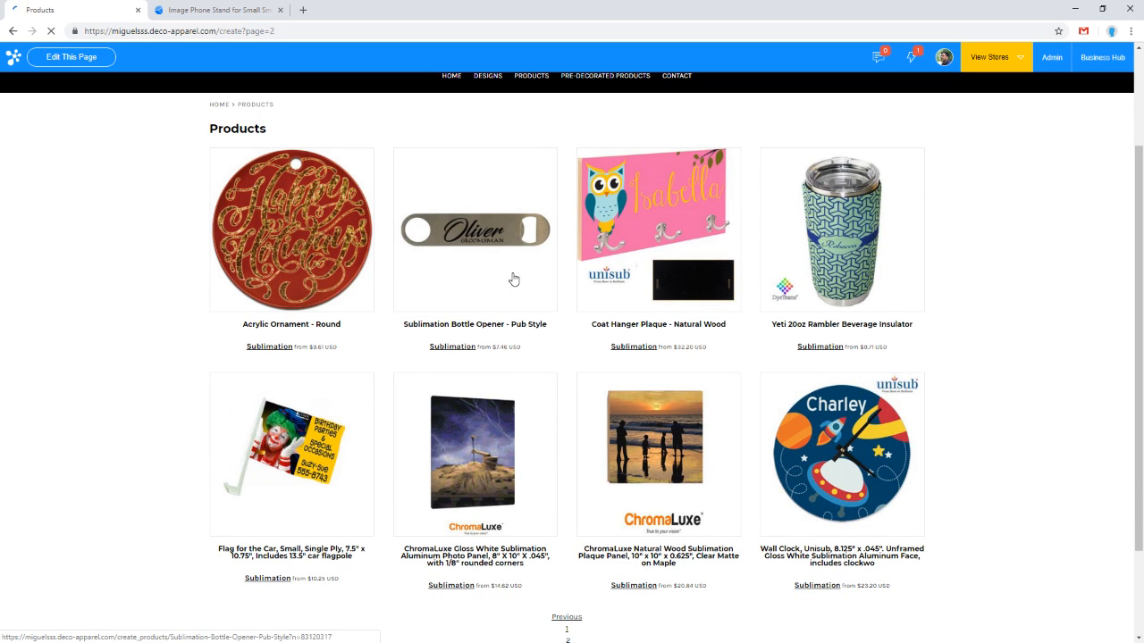
right_click(314, 238)
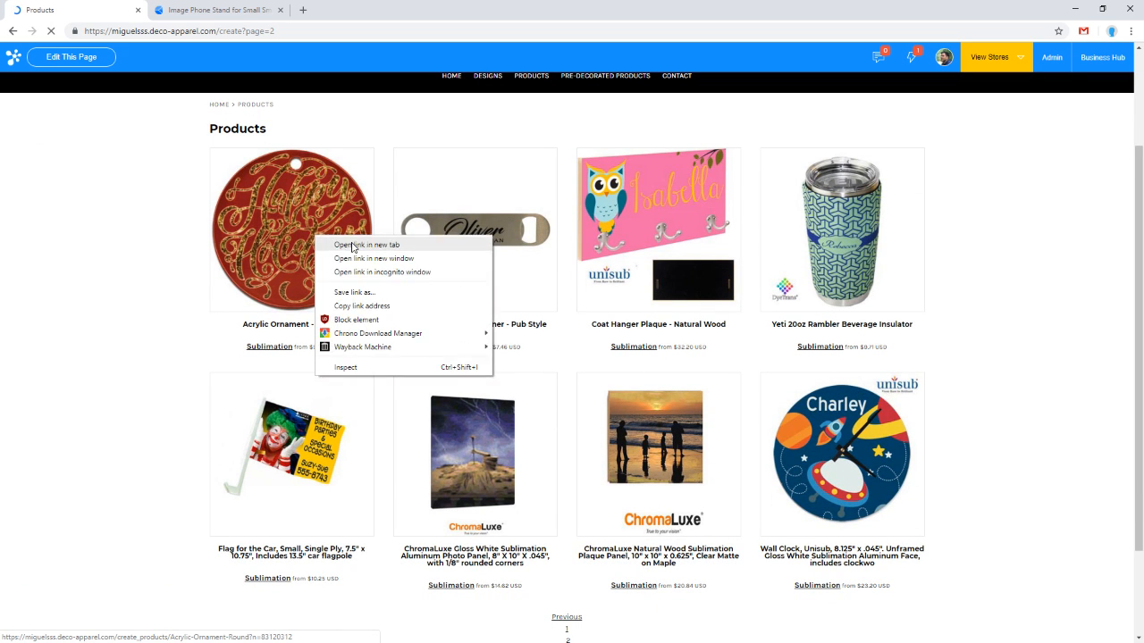
click(353, 247)
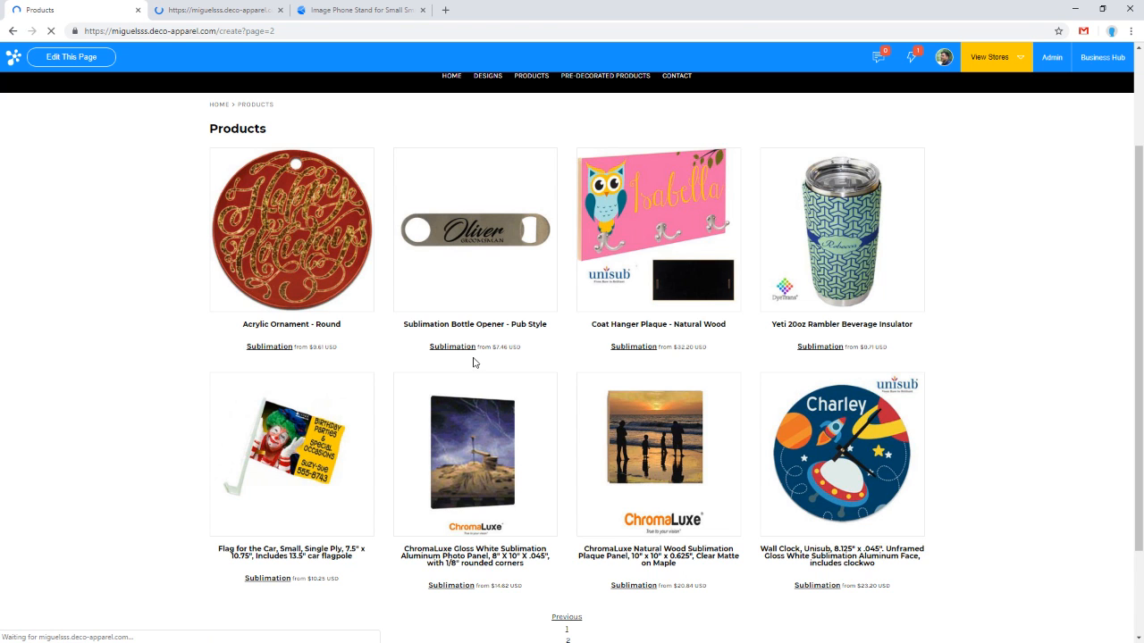
Step: Go to page 3 of the store's products and open the ImageStand Phone Stand and DyeTrans Spiral Diary Notebook in new tabs
scroll(504, 491, down, 2)
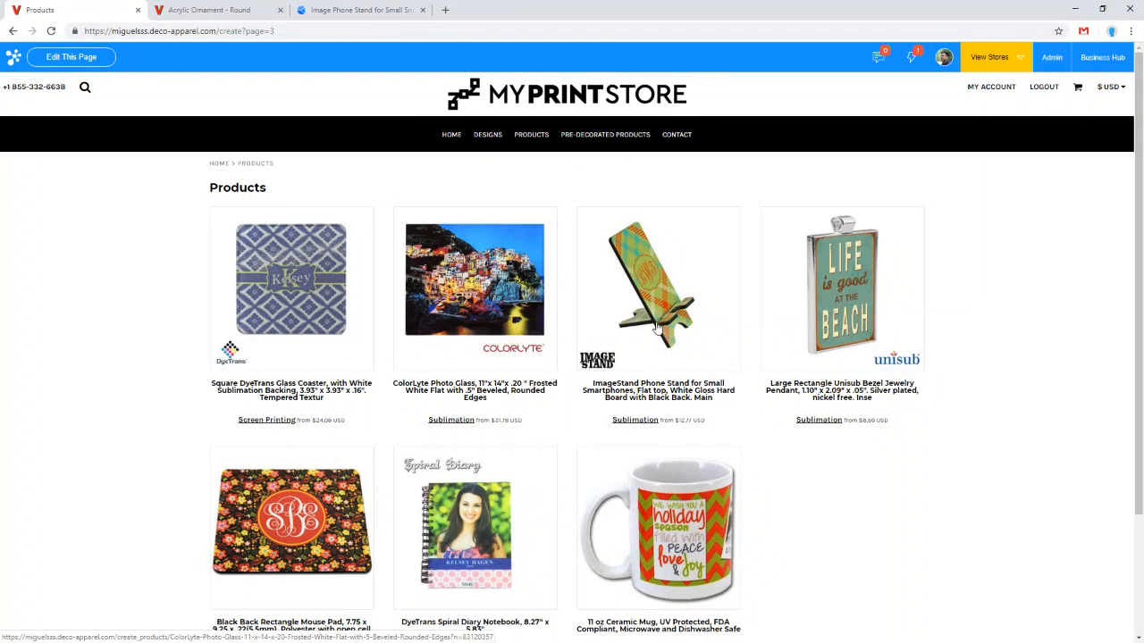
right_click(645, 320)
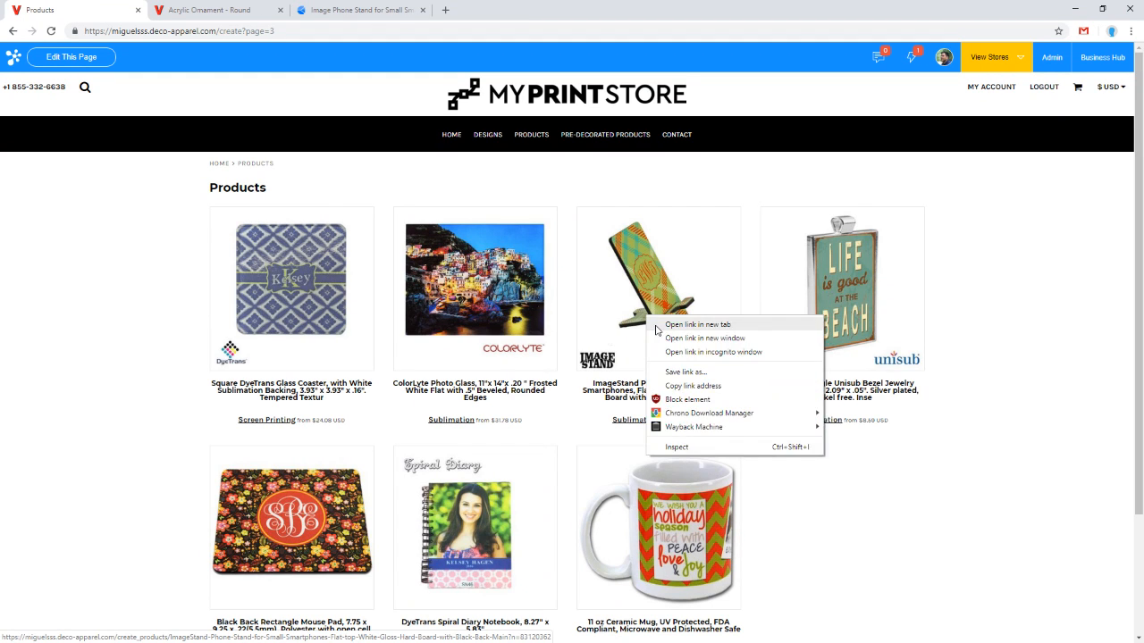
click(655, 331)
scroll(679, 361, down, 2)
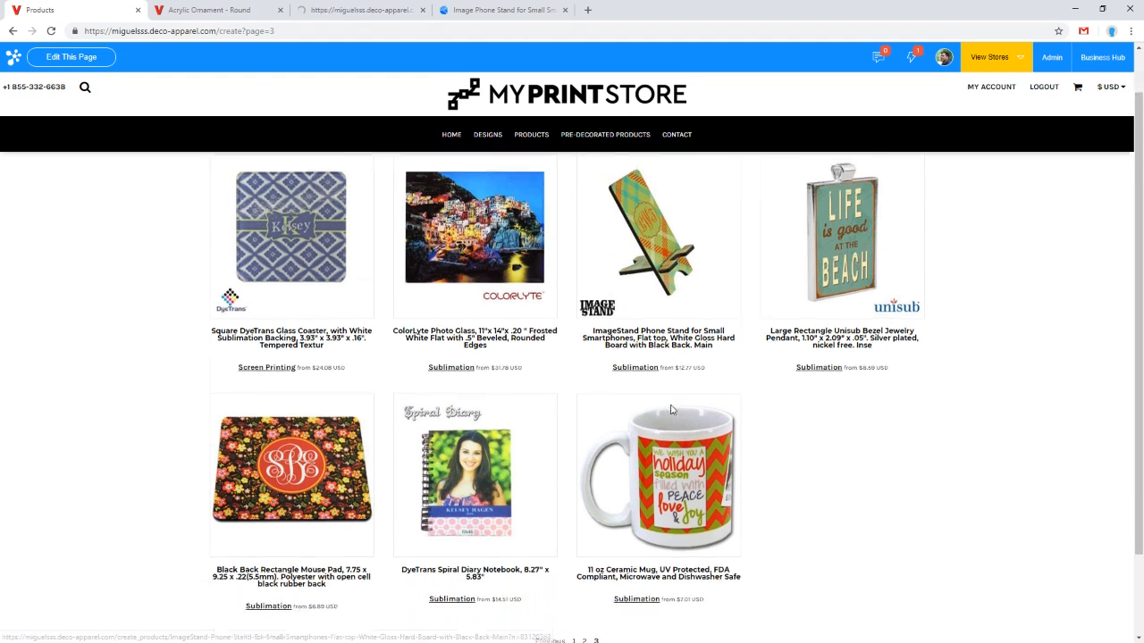
right_click(456, 408)
click(497, 417)
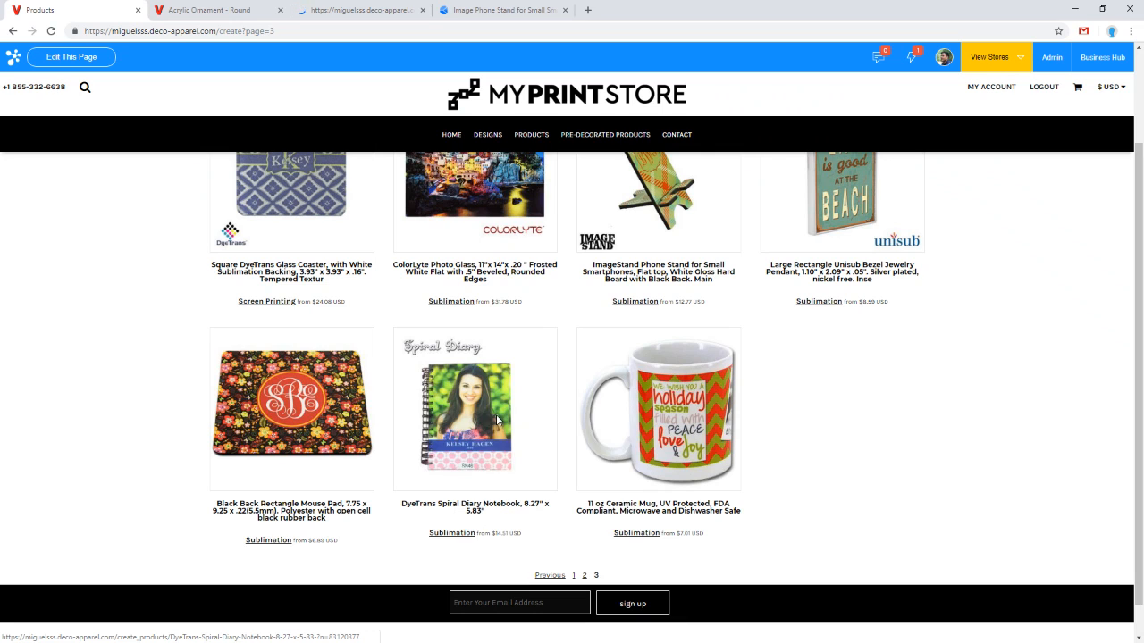
Step: Switch to the Acrylic Ornament - Round tab, start designing it and open the design picker's store designs
click(234, 10)
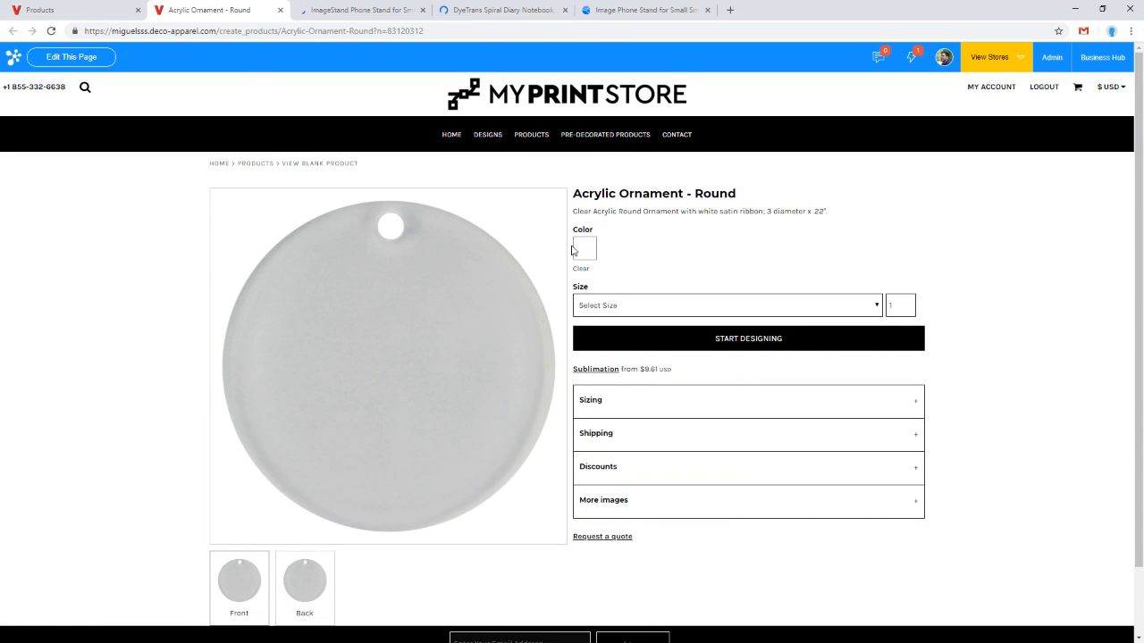
click(655, 340)
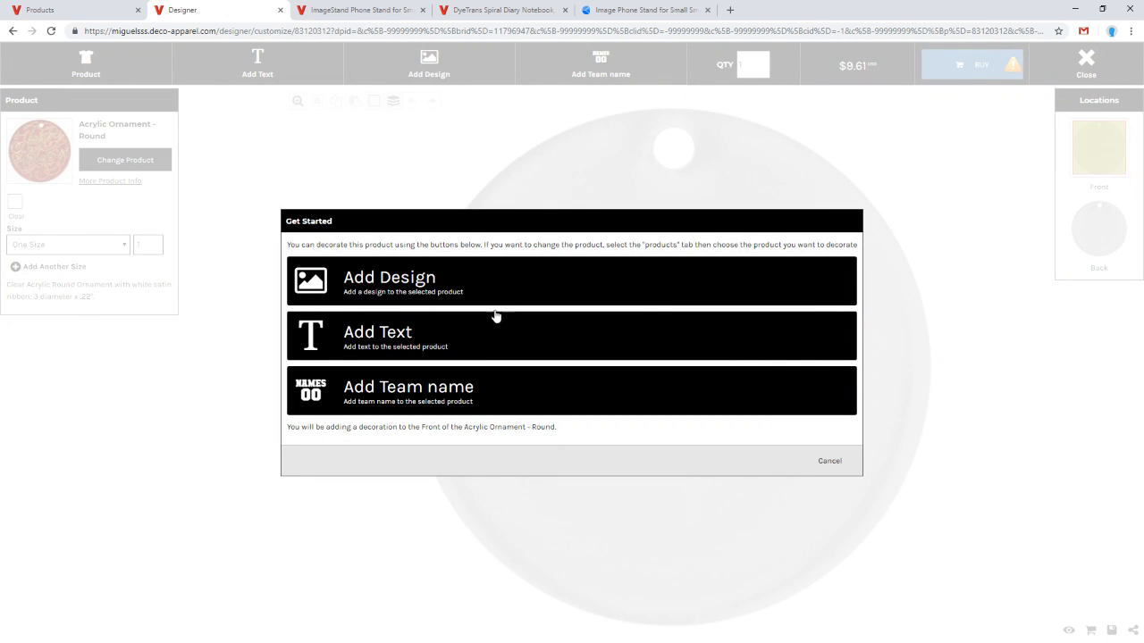
click(509, 287)
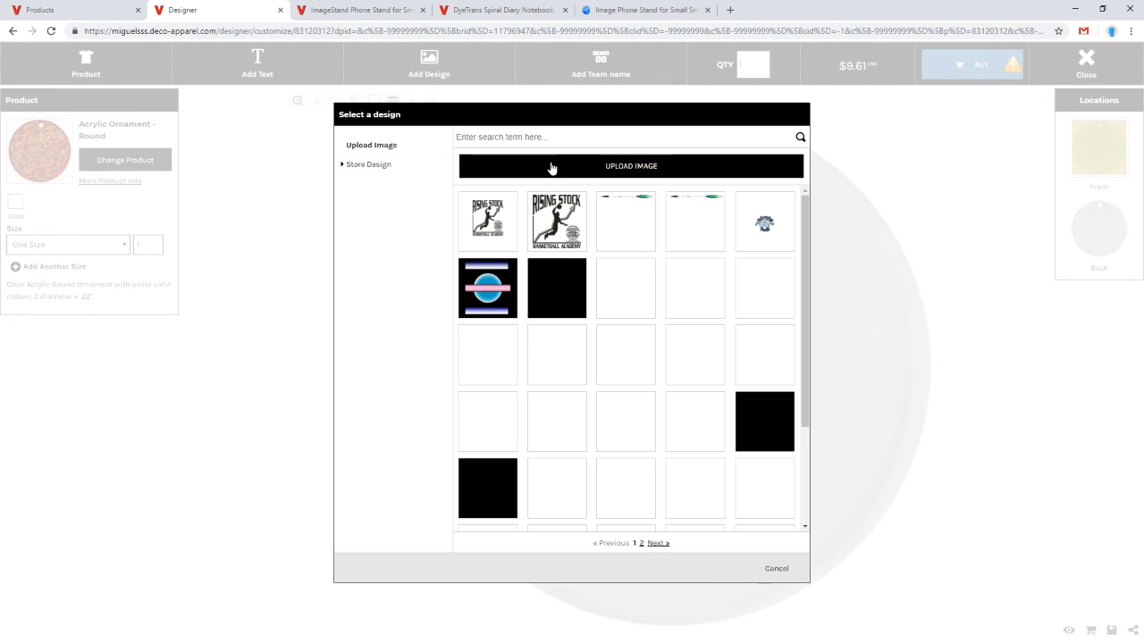
scroll(563, 309, down, 3)
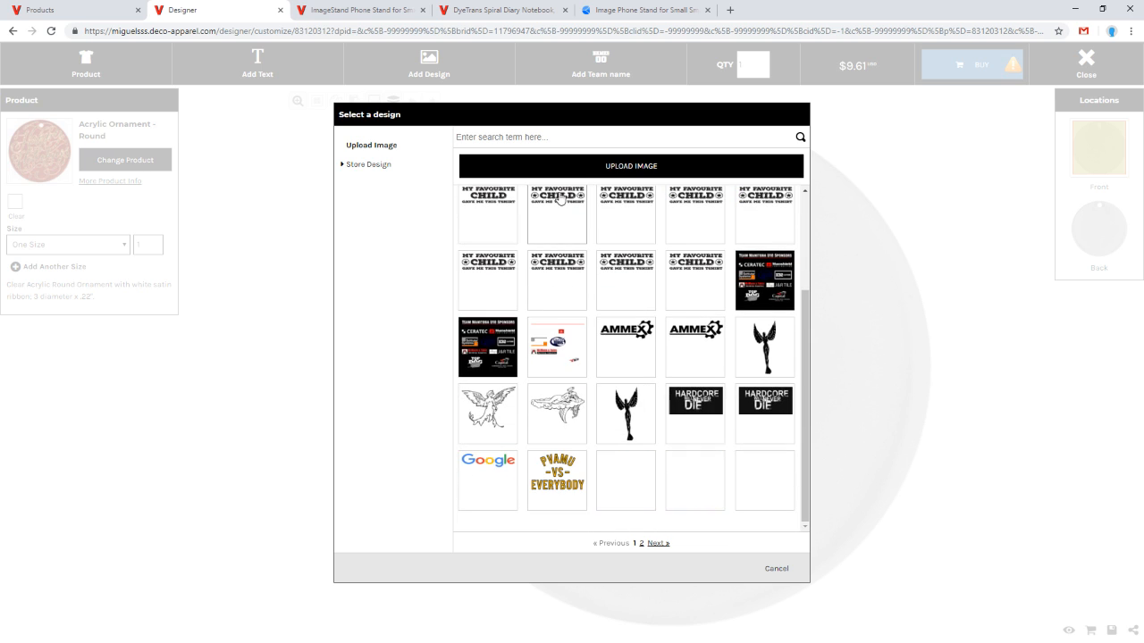
scroll(563, 309, up, 3)
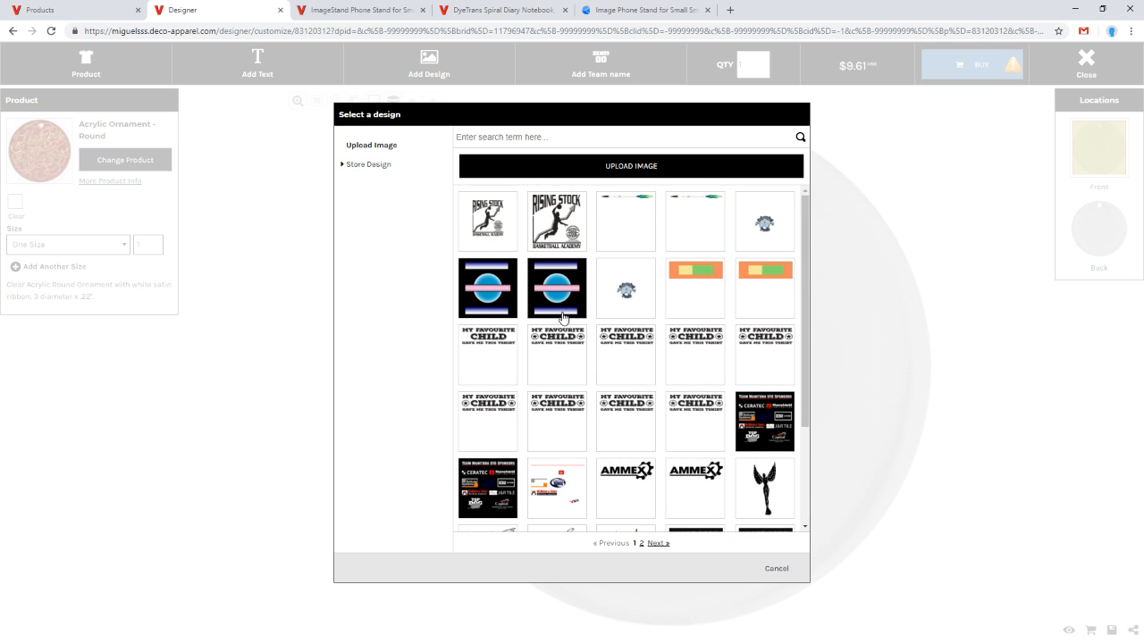
click(376, 167)
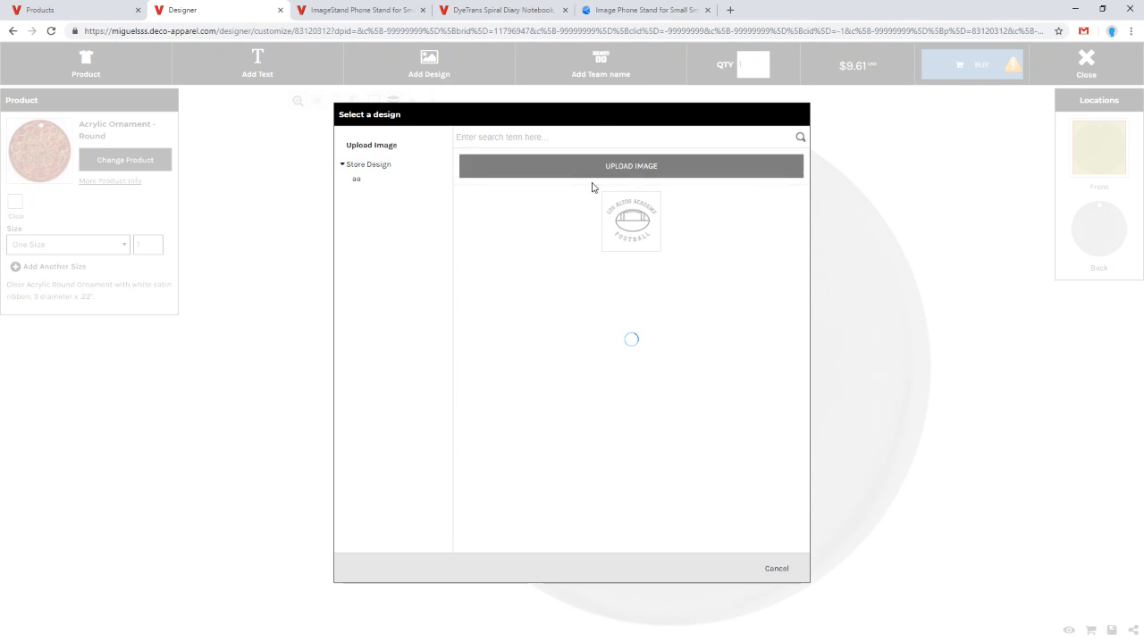
Step: Upload the blue polygon JPG from the Desktop's Example Graphics folder as the ornament design and confirm owning print rights
click(596, 171)
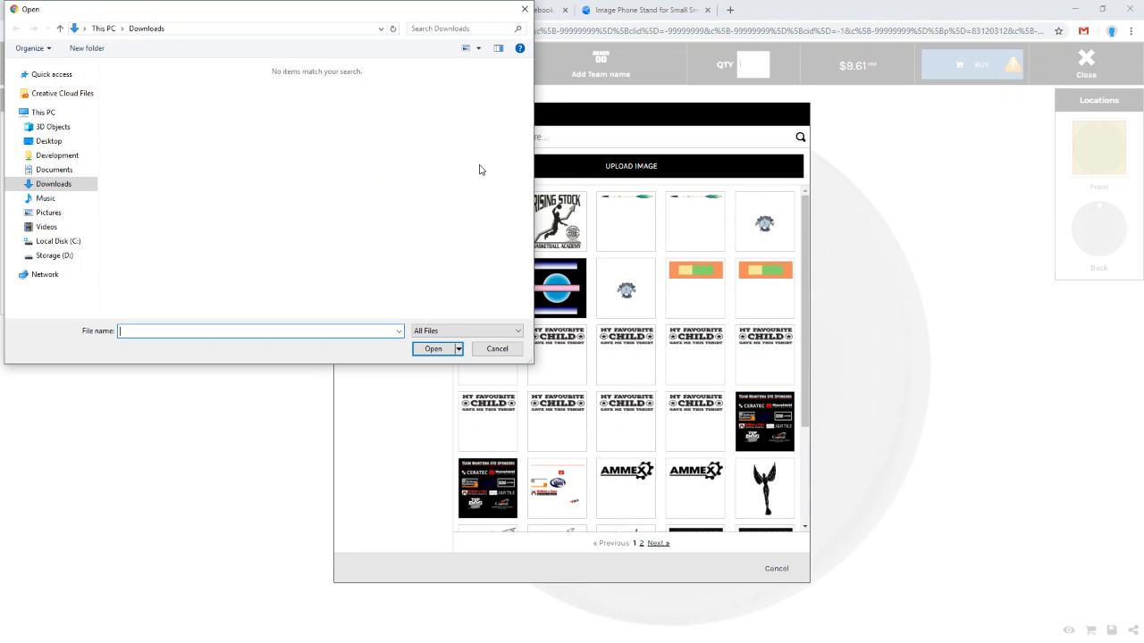
click(49, 140)
click(141, 114)
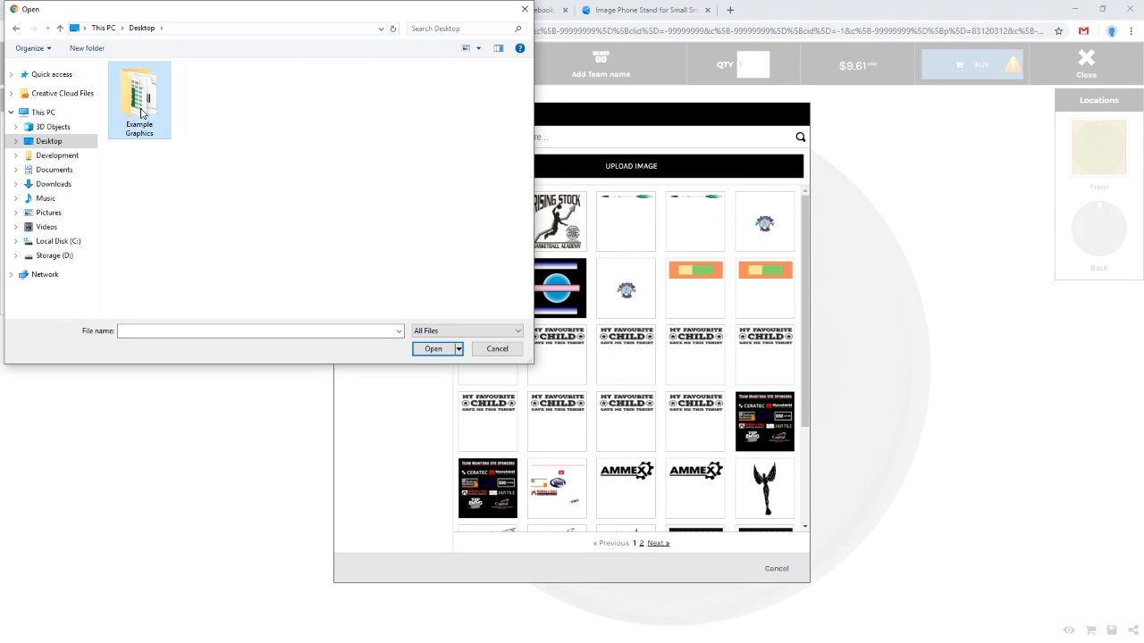
double_click(141, 113)
scroll(413, 183, down, 2)
scroll(412, 183, up, 2)
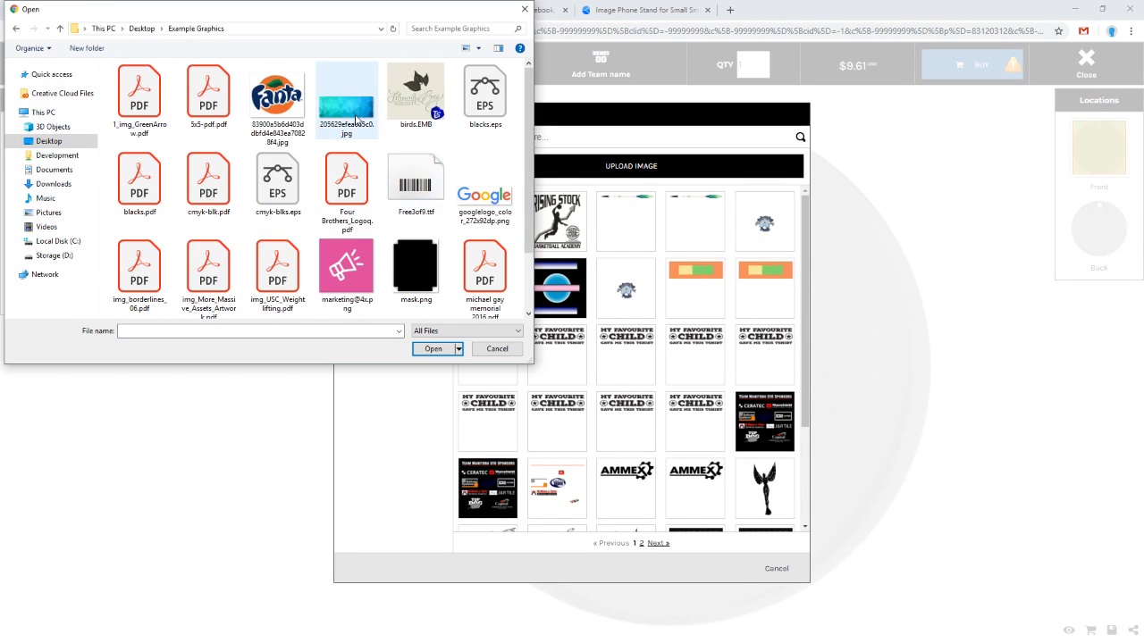
double_click(356, 121)
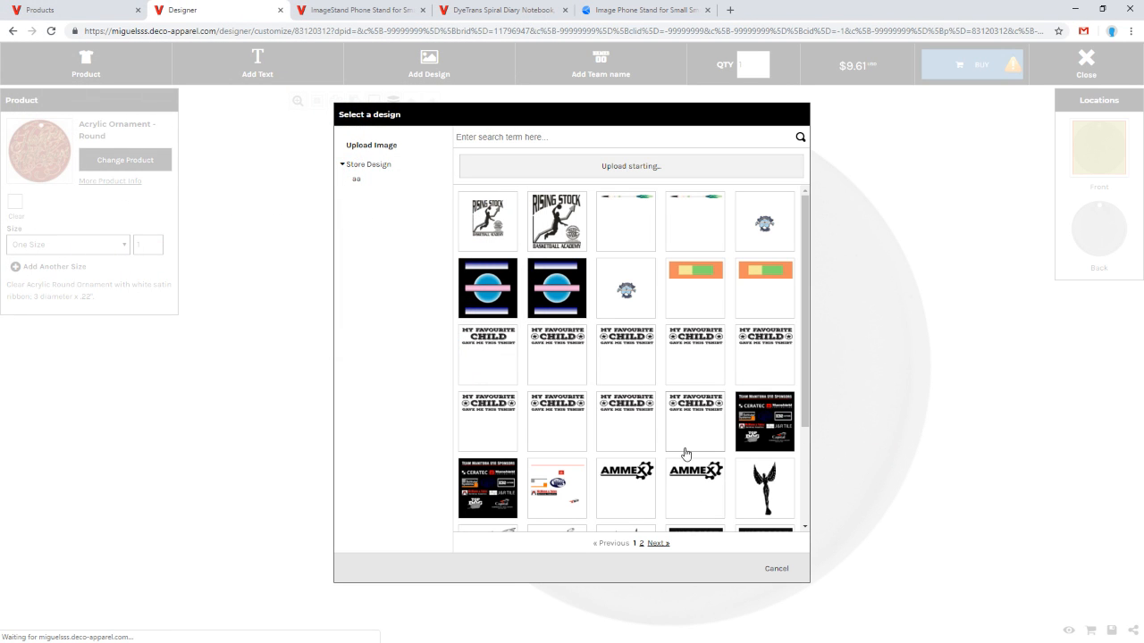
click(462, 449)
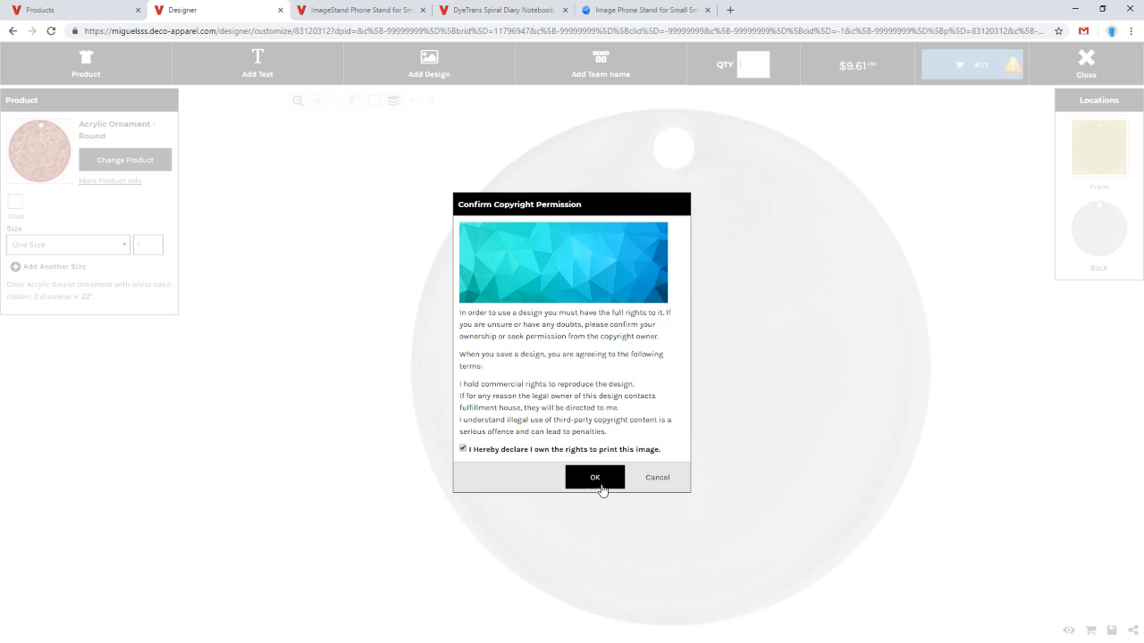
click(602, 485)
Step: Enlarge and reposition the uploaded image so it covers the whole round ornament, about 27.91 x 10.88 in
drag(656, 340, 565, 173)
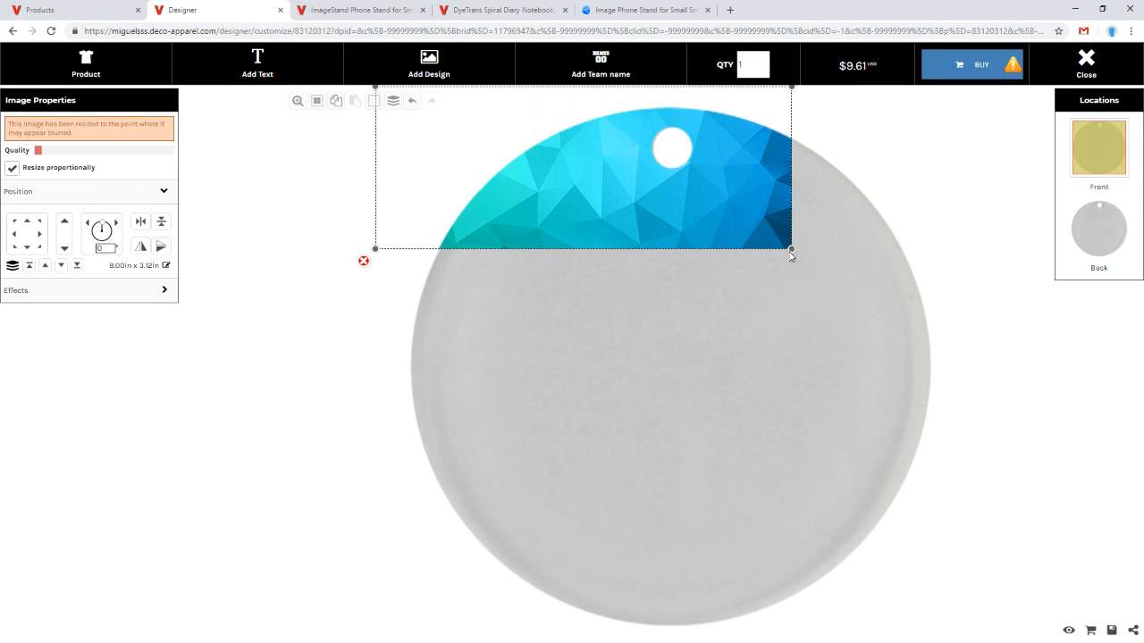
drag(792, 251, 1003, 576)
drag(749, 380, 520, 351)
drag(772, 363, 492, 354)
drag(741, 377, 617, 370)
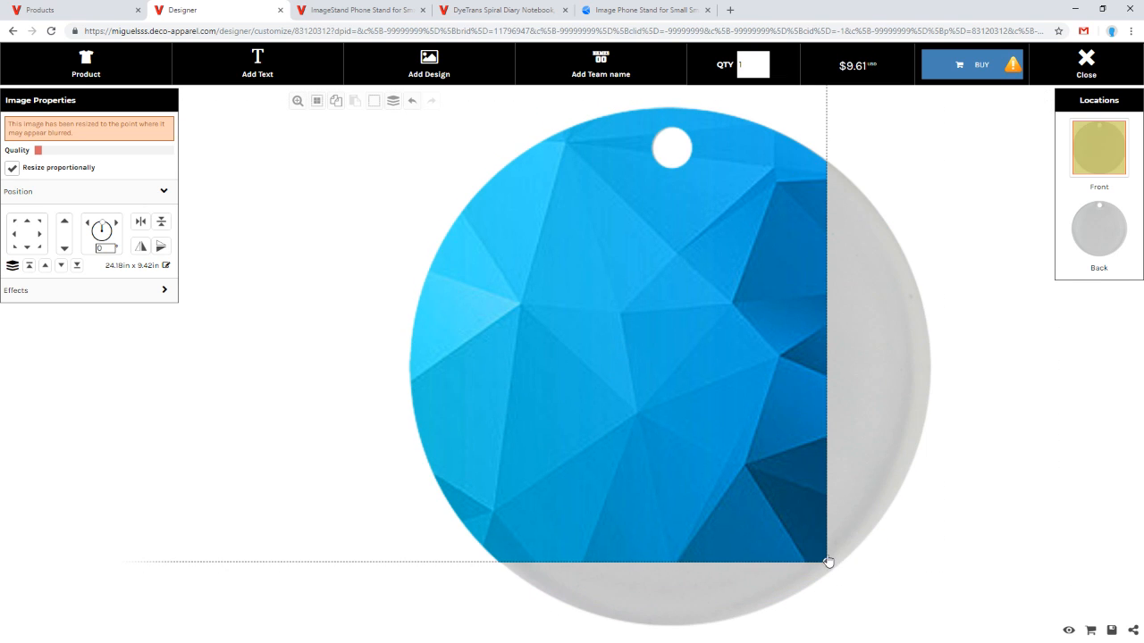
drag(827, 561, 1019, 635)
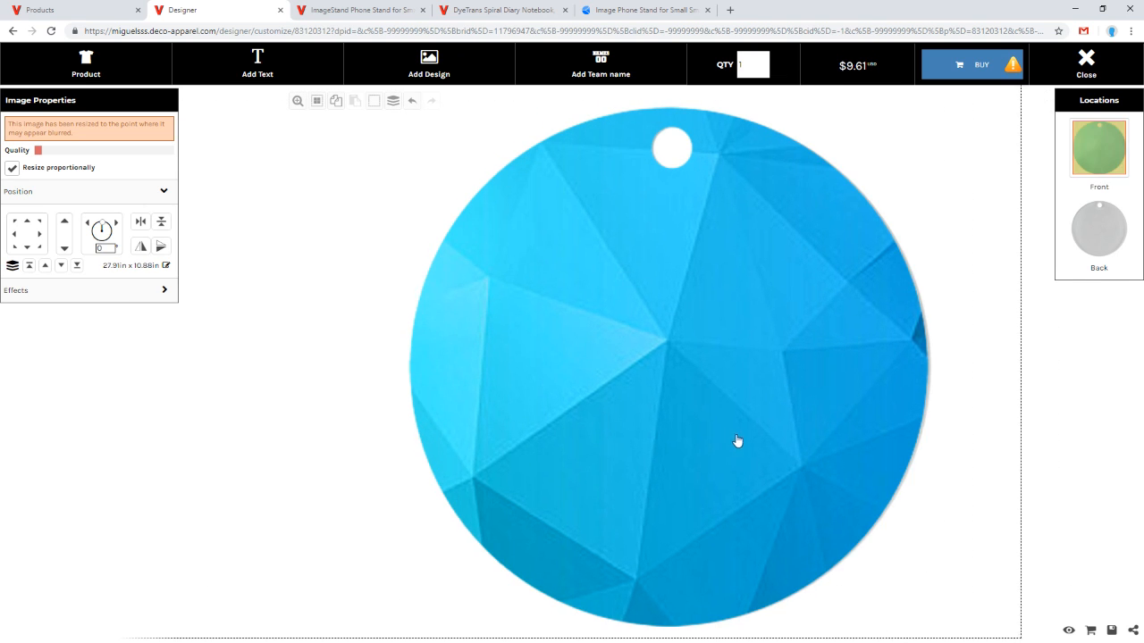
drag(689, 445, 657, 390)
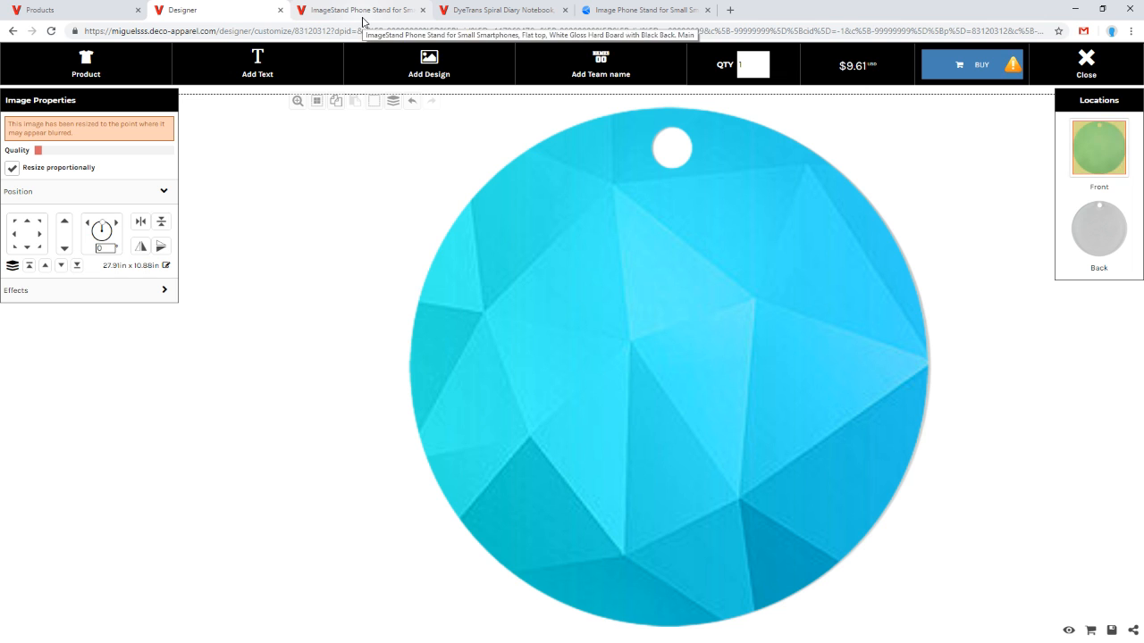
drag(575, 292, 725, 334)
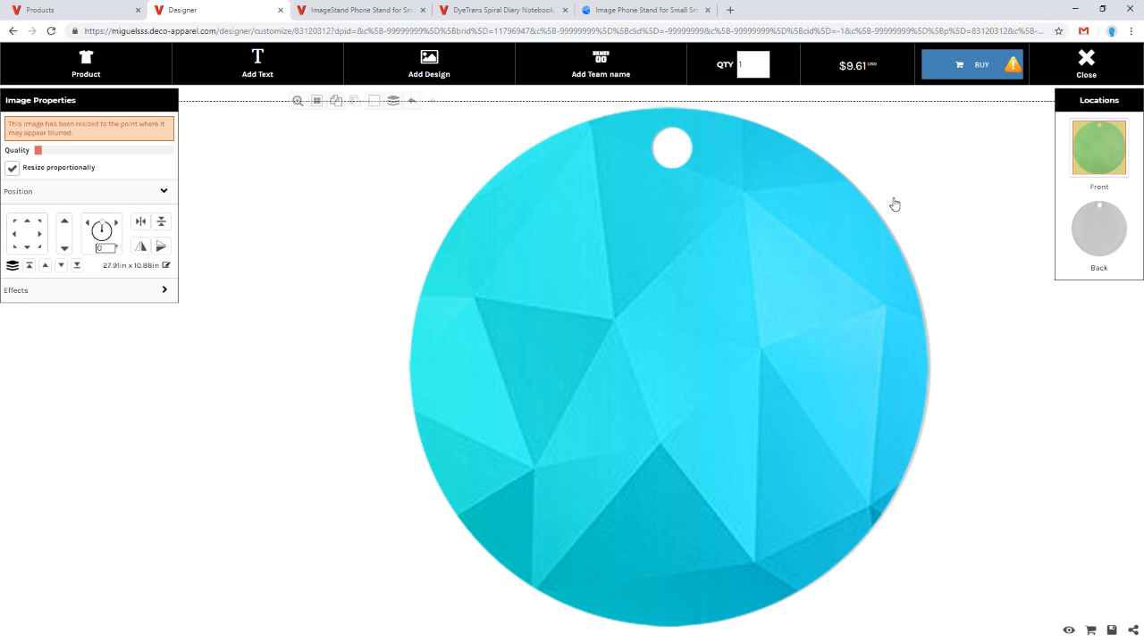
drag(670, 401, 698, 402)
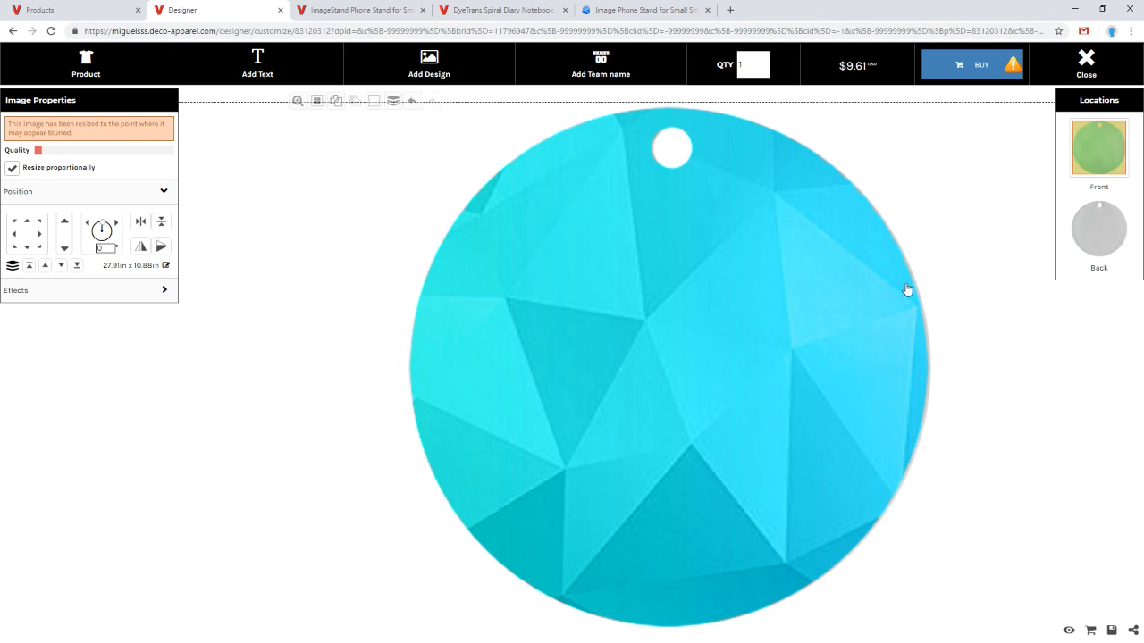
Step: Switch to the ImageStand Phone Stand tab, start designing it and dismiss the Get Started dialog
click(357, 7)
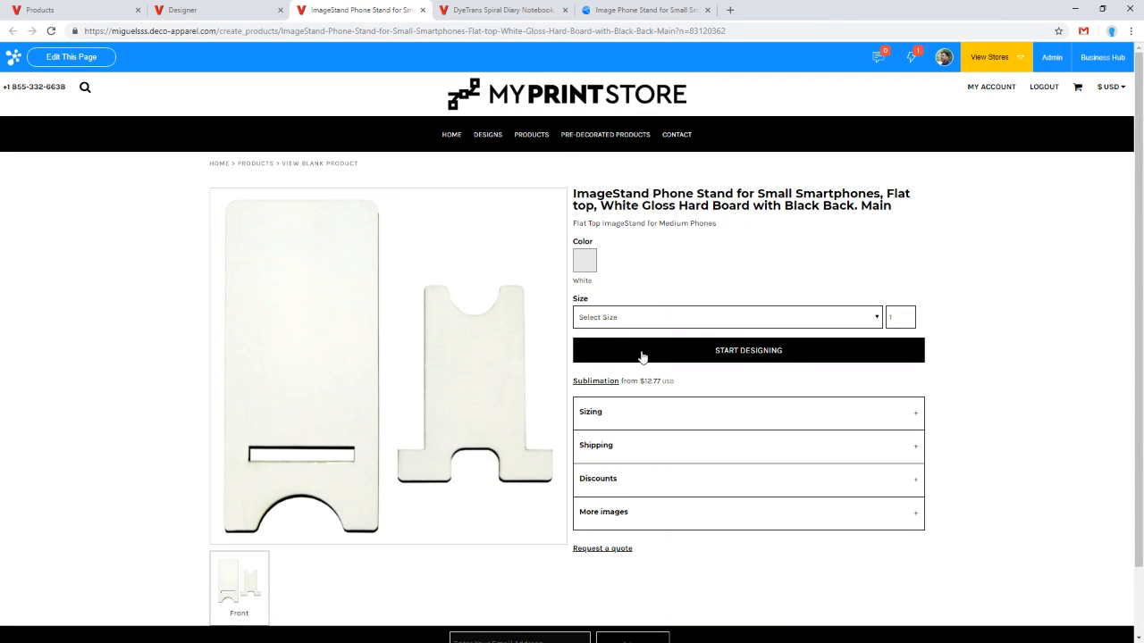
click(682, 352)
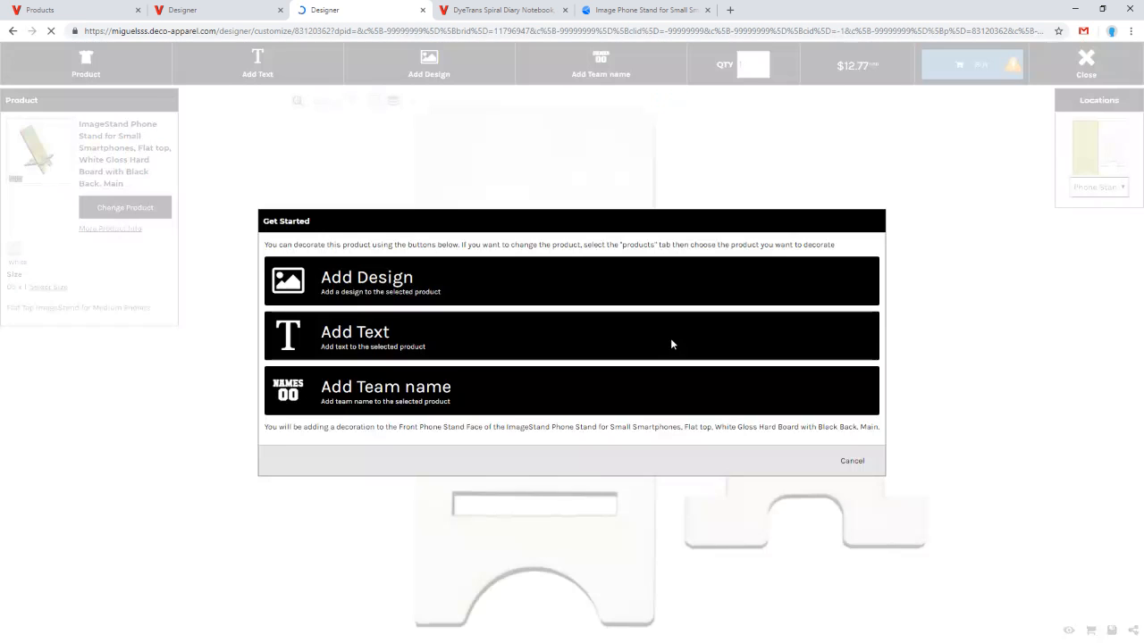
click(858, 463)
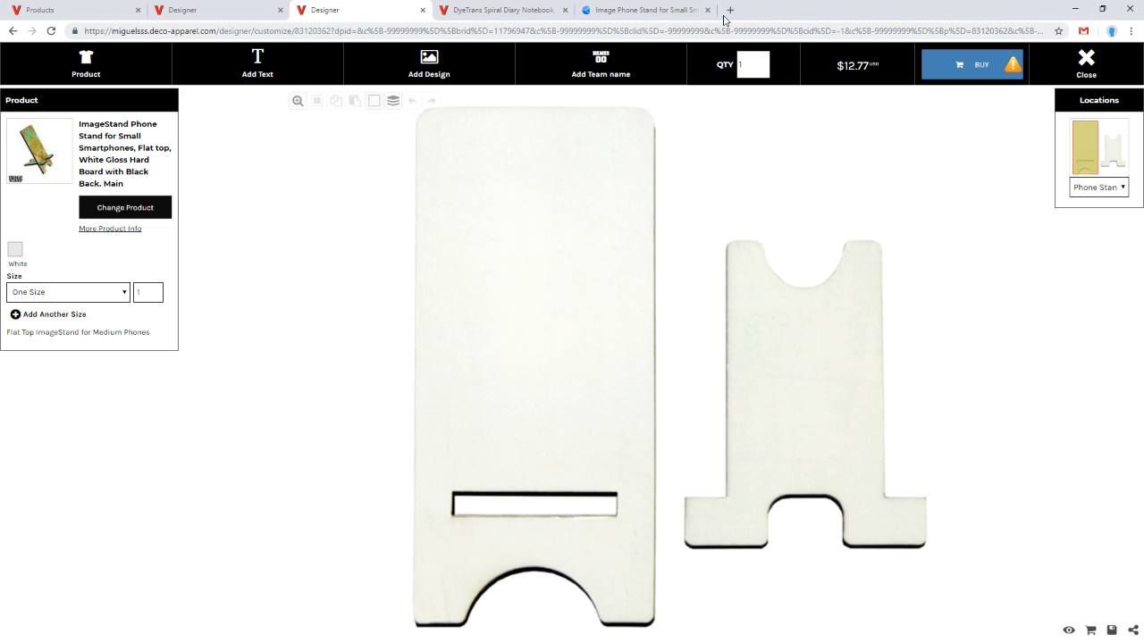
click(653, 10)
click(324, 324)
click(658, 10)
click(519, 13)
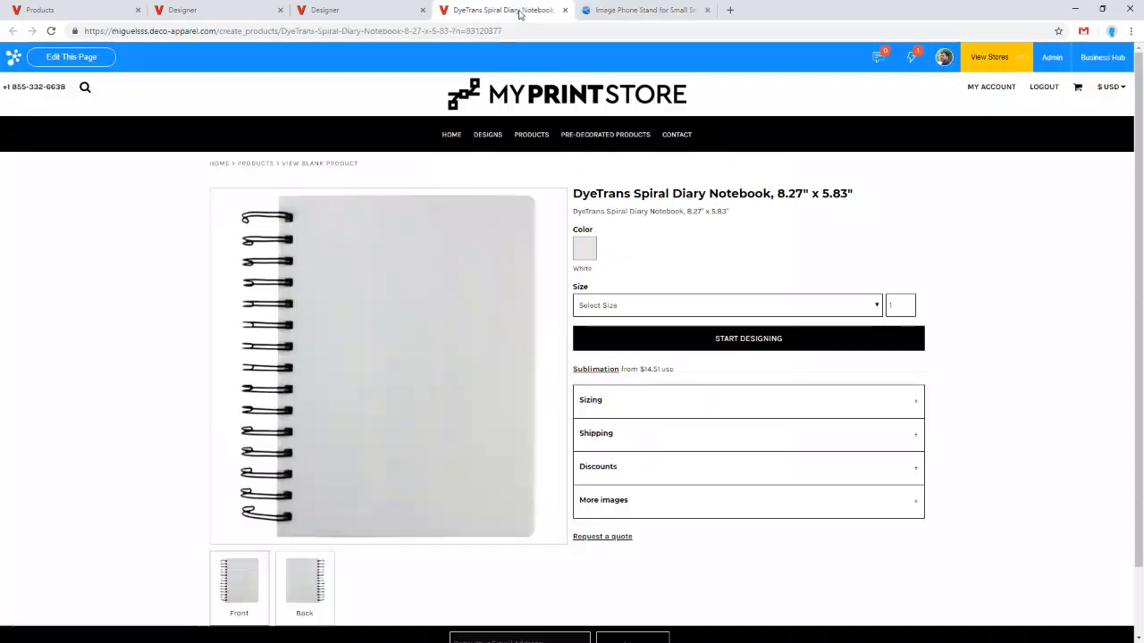
click(353, 11)
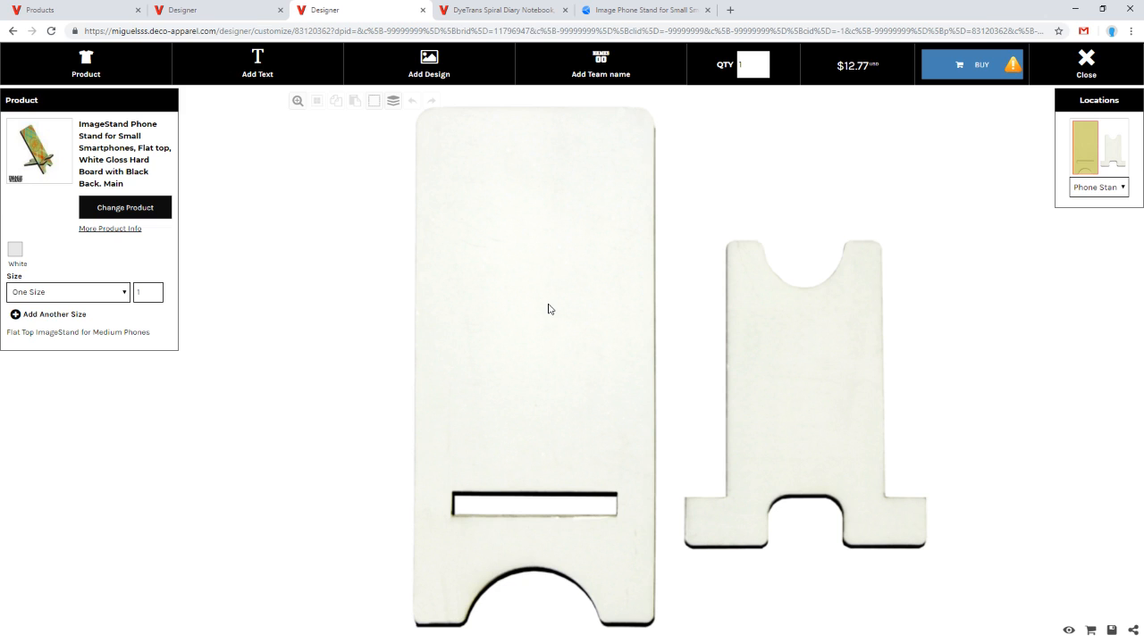
click(488, 75)
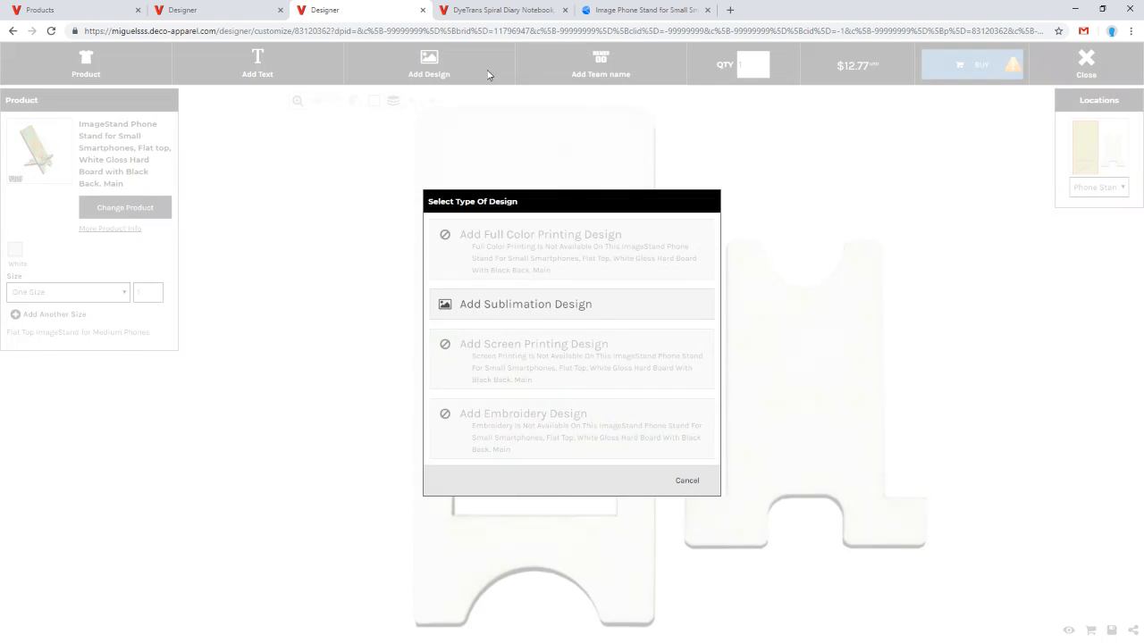
click(596, 317)
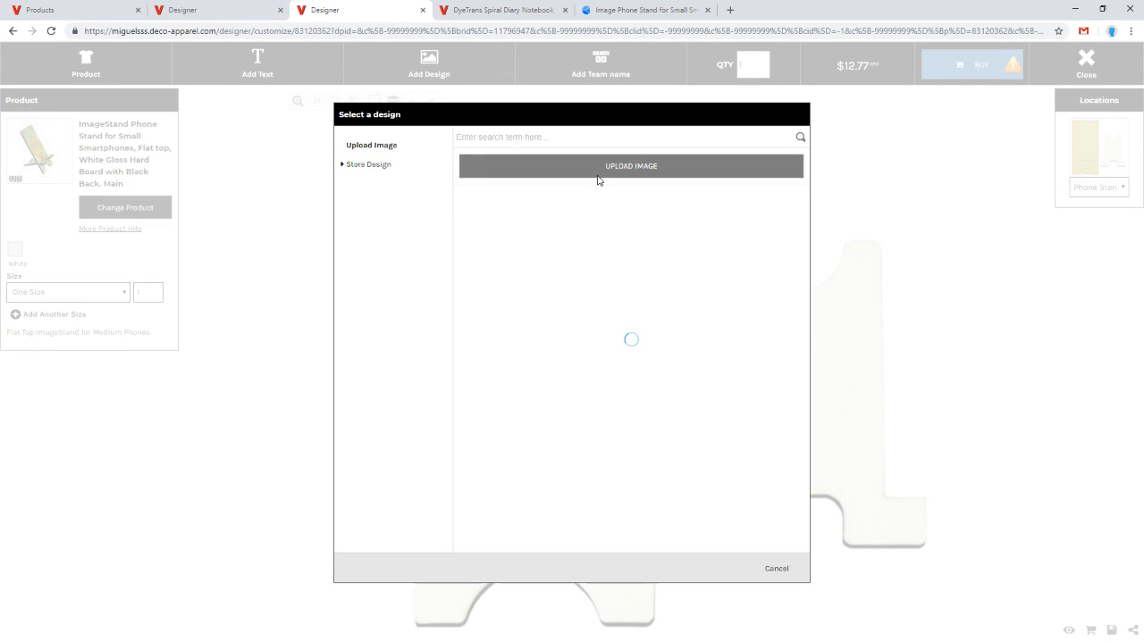
click(599, 167)
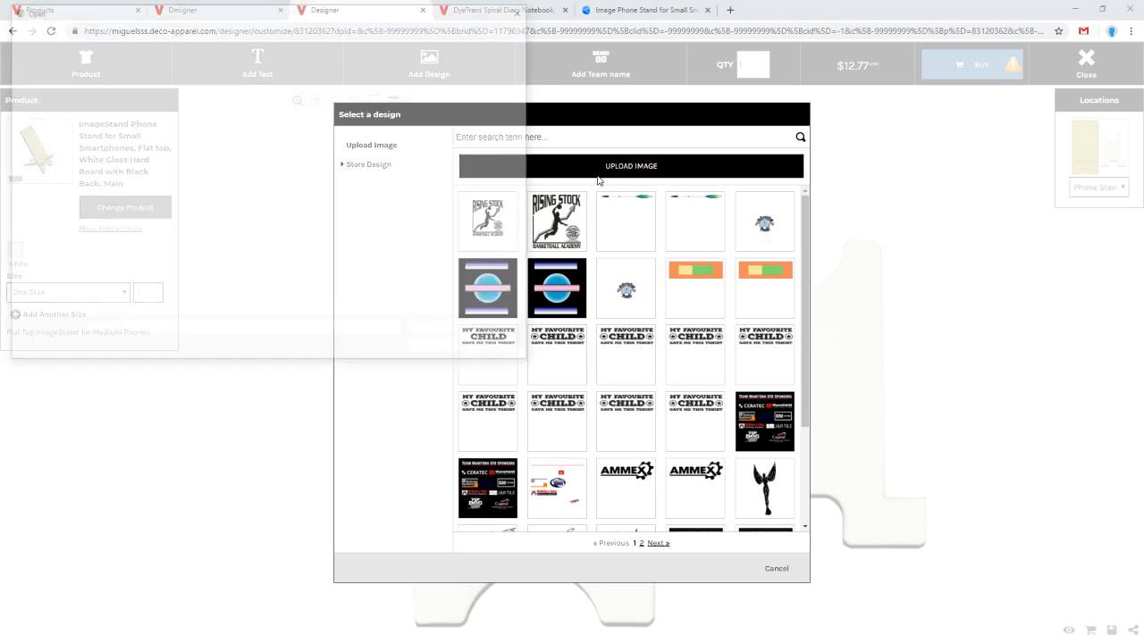
scroll(321, 223, down, 2)
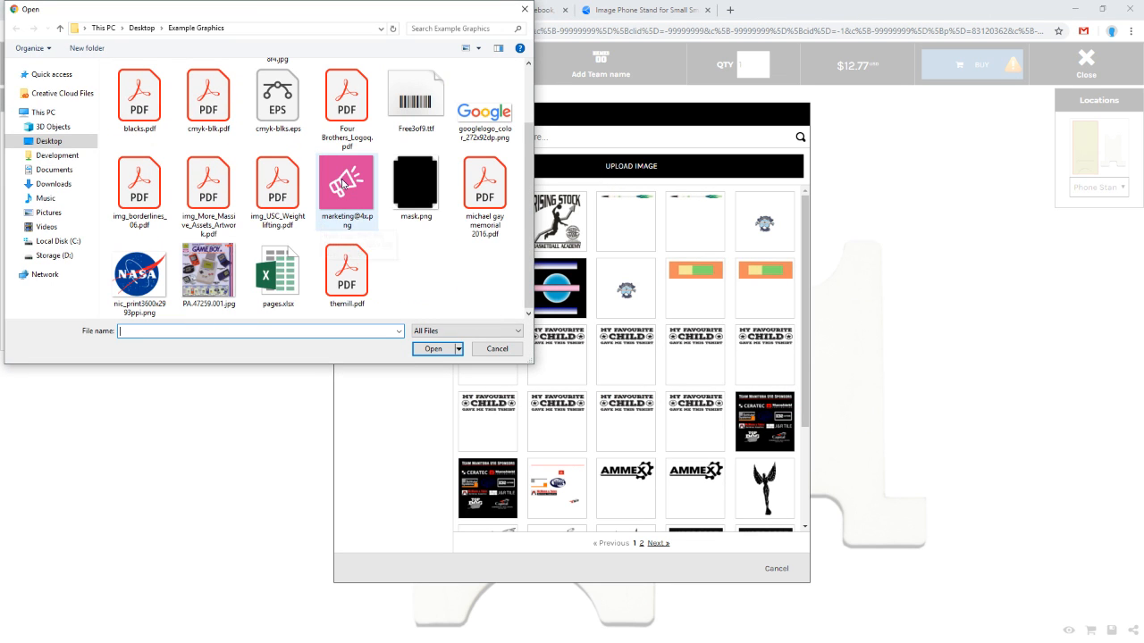
double_click(345, 207)
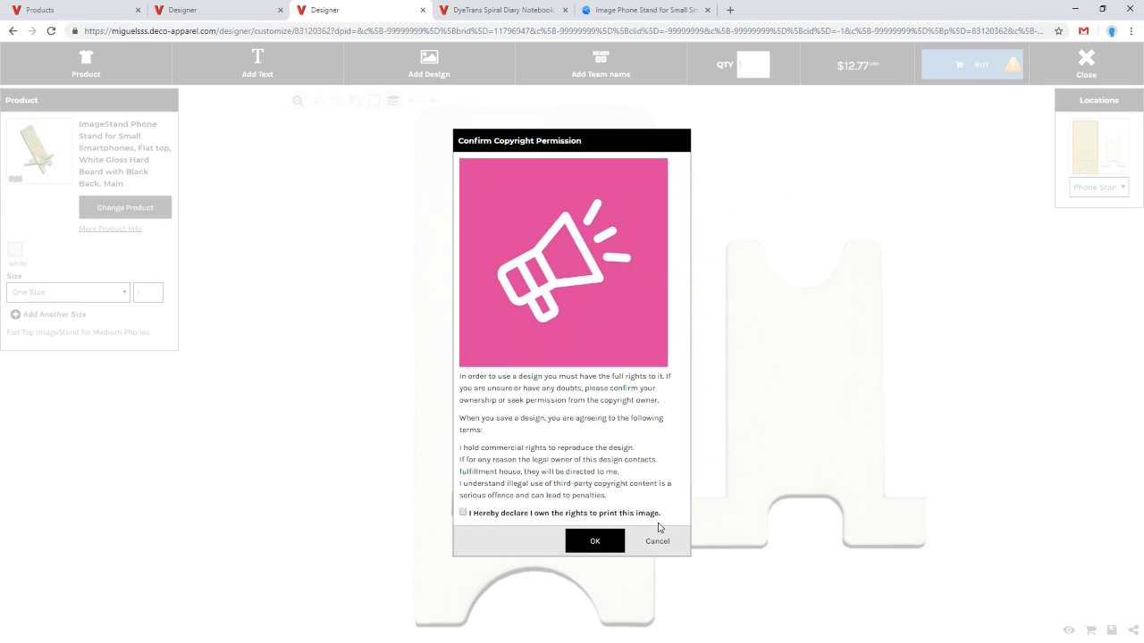
click(464, 513)
click(608, 547)
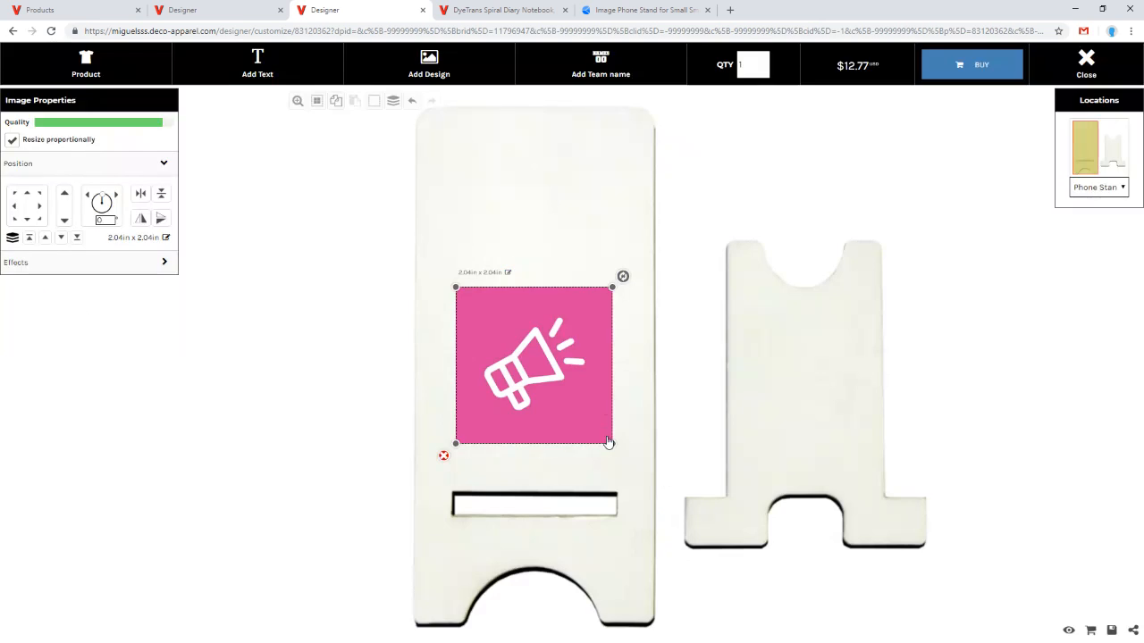
Step: Enlarge and position the megaphone image to cover the phone stand's front face, about 7.20 x 7.20 in
drag(565, 370, 484, 158)
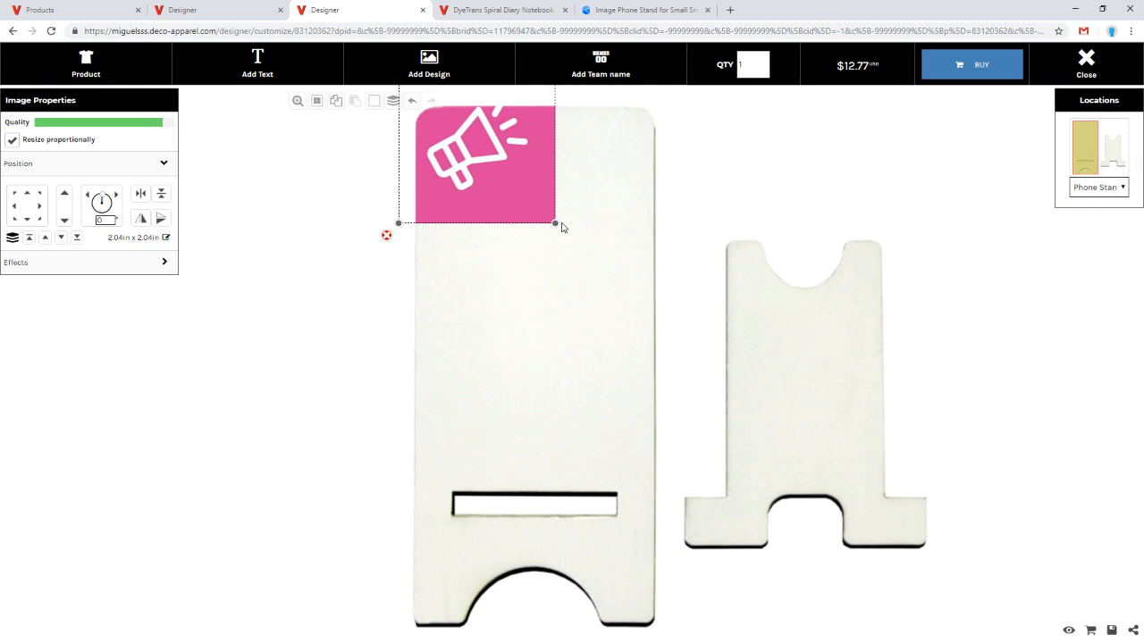
drag(557, 223, 741, 591)
drag(590, 420, 515, 416)
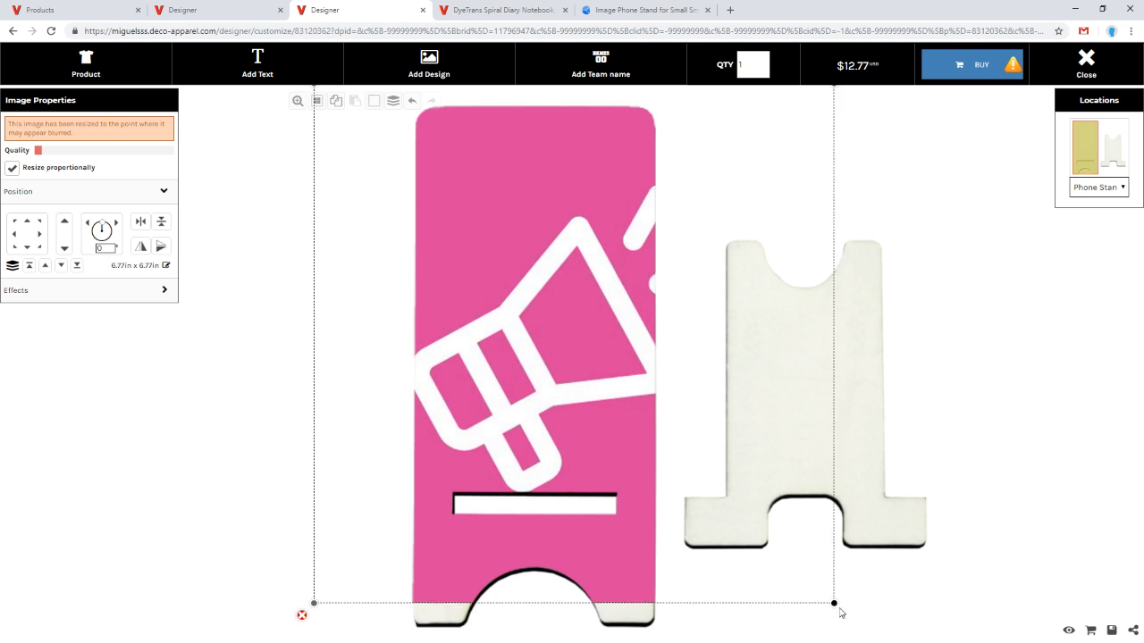
drag(836, 606, 865, 635)
drag(588, 439, 560, 439)
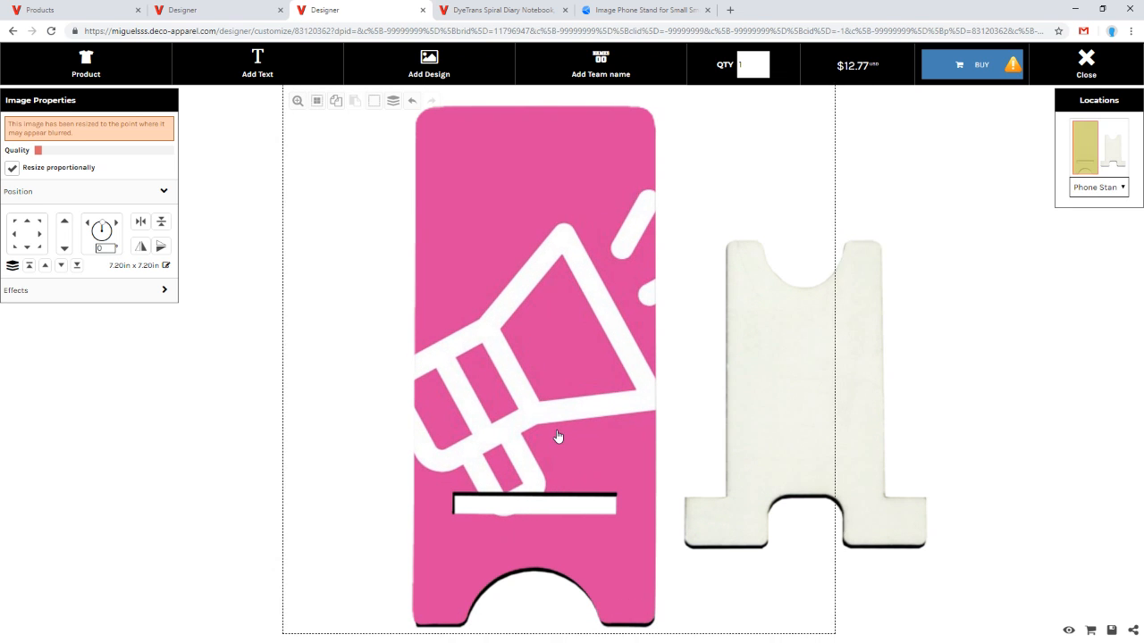
Step: Upload a polygon background design to the phone stand's back piece, declaring ownership of its print rights
click(935, 411)
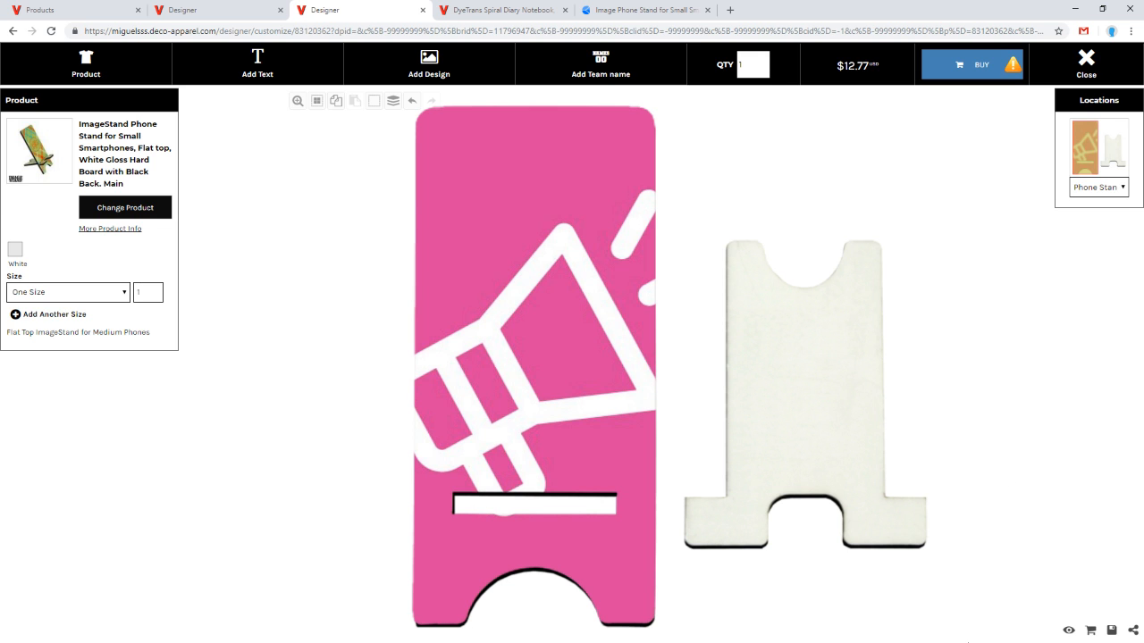
click(874, 460)
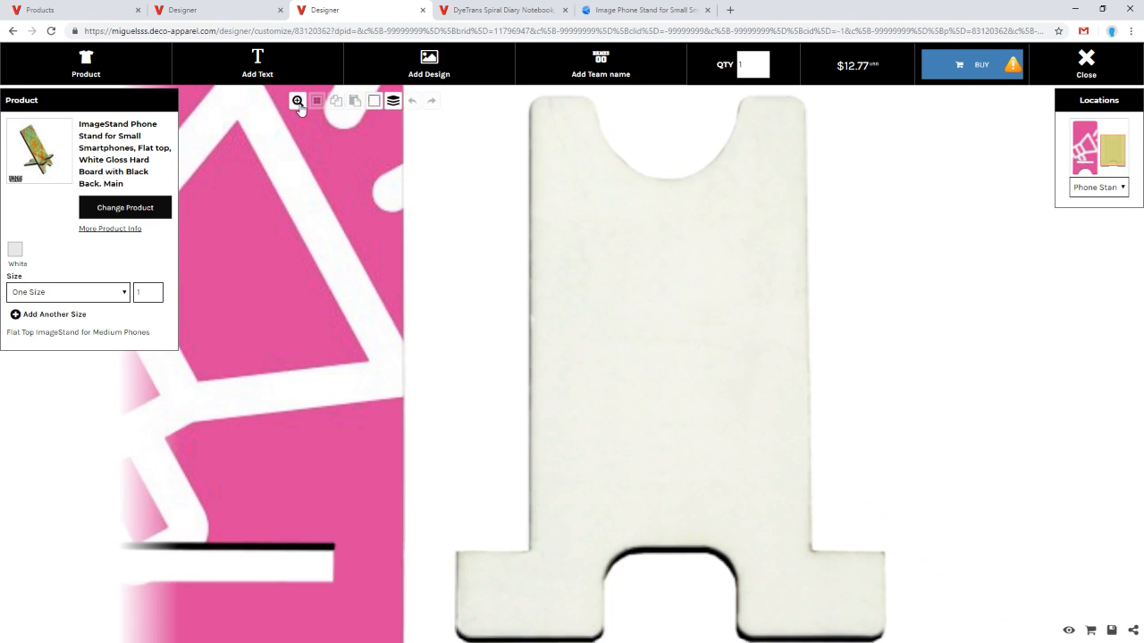
click(297, 101)
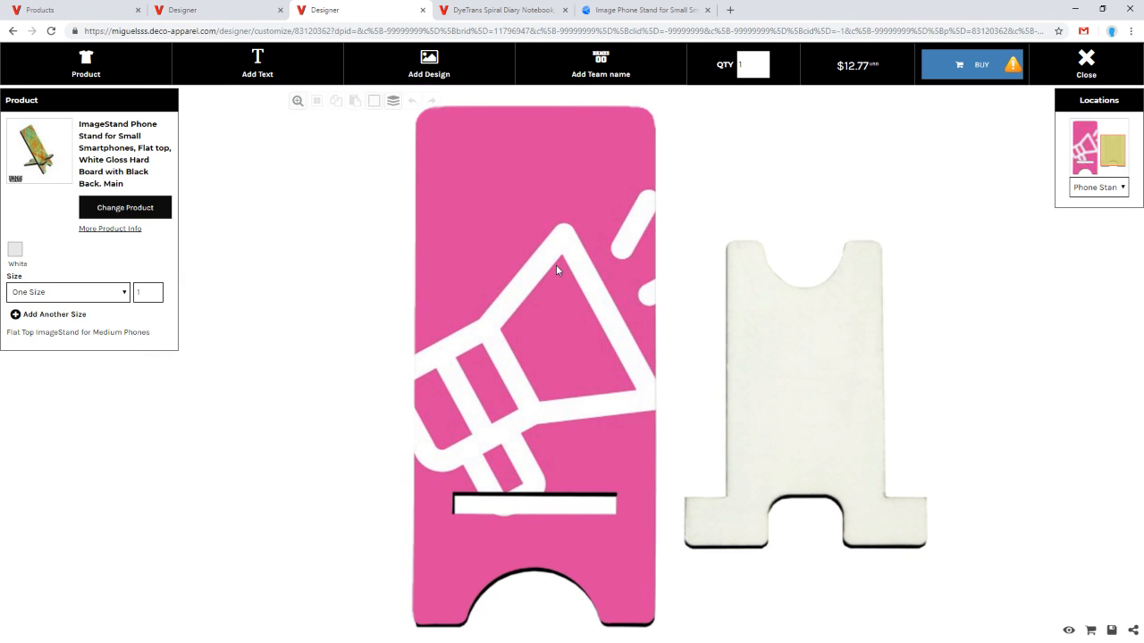
click(429, 61)
click(527, 310)
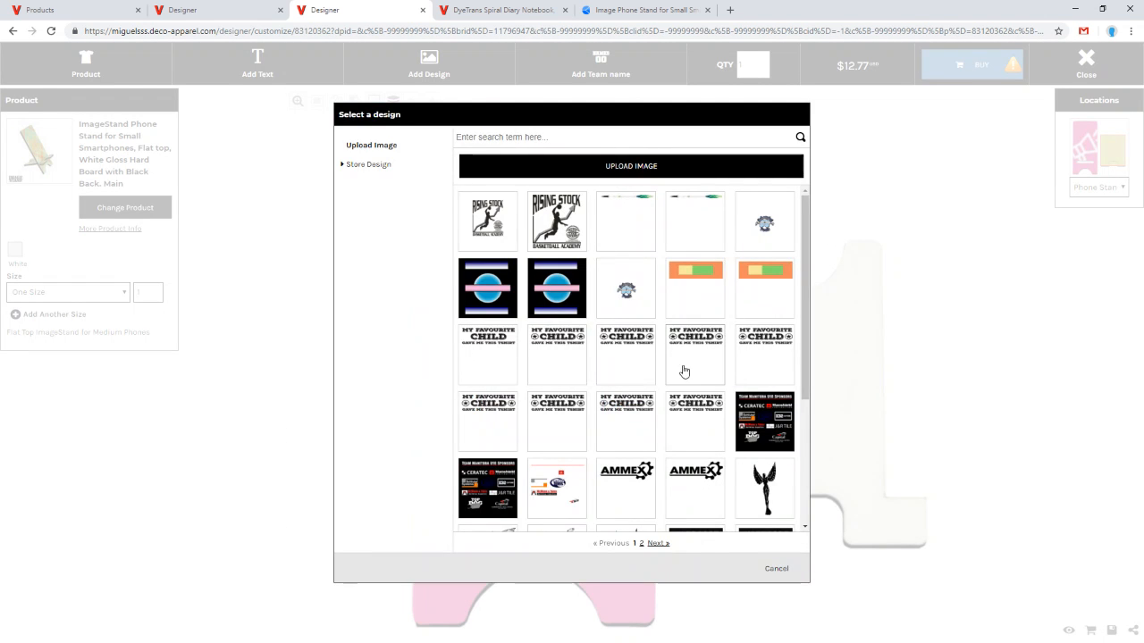
click(647, 166)
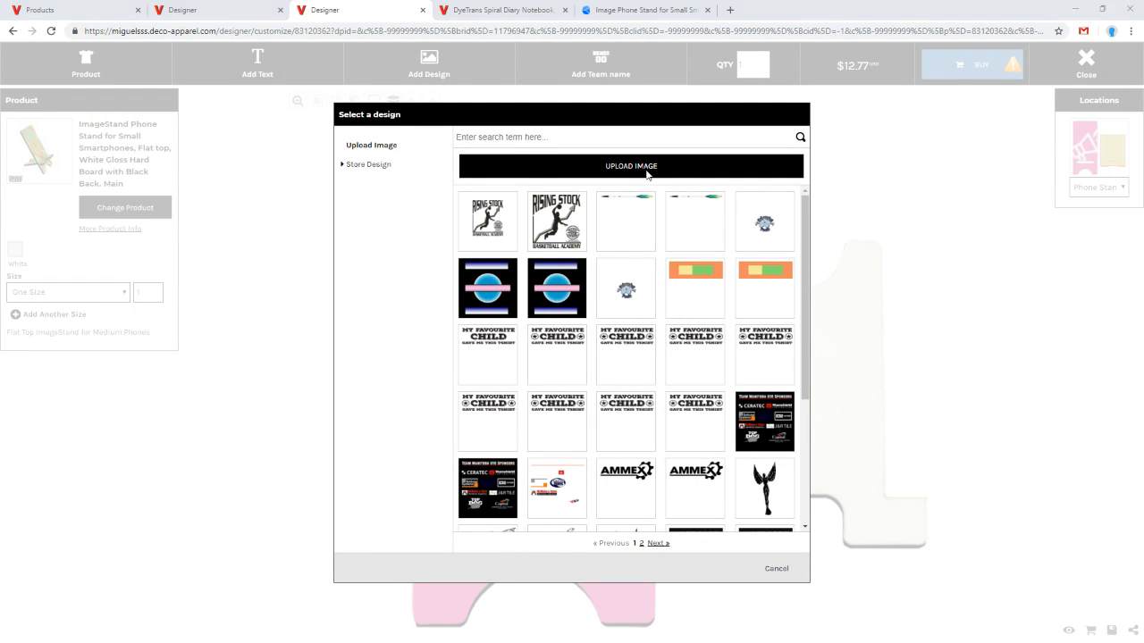
double_click(333, 119)
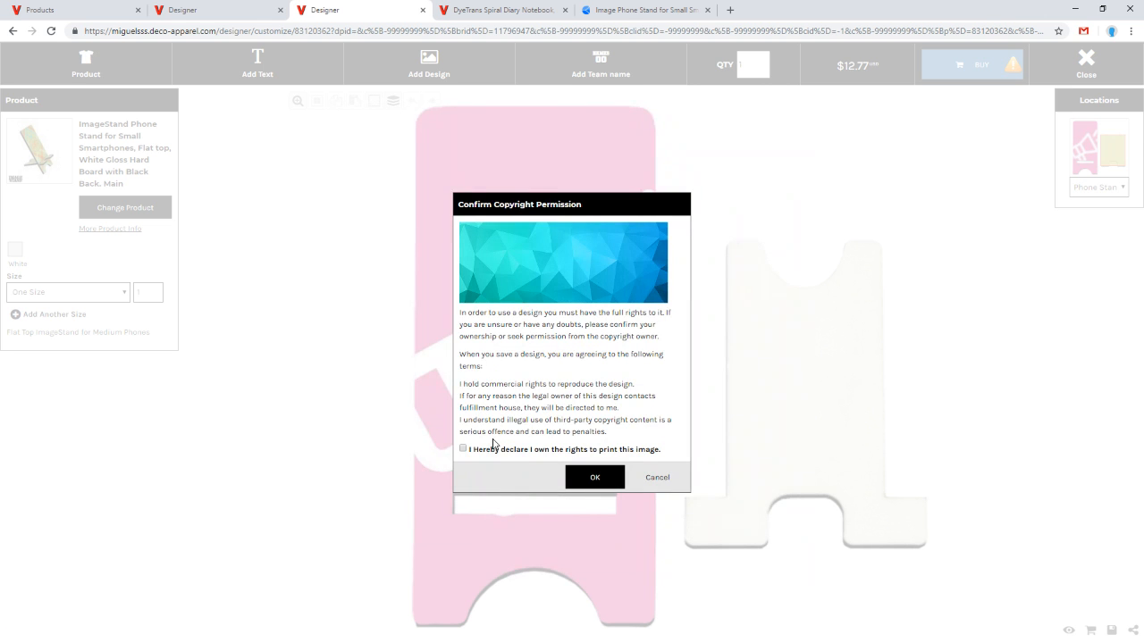
click(586, 476)
Step: Enlarge and position the polygon image to cover the phone stand's back piece, about 13.05 x 5.09 in
drag(841, 416, 1042, 593)
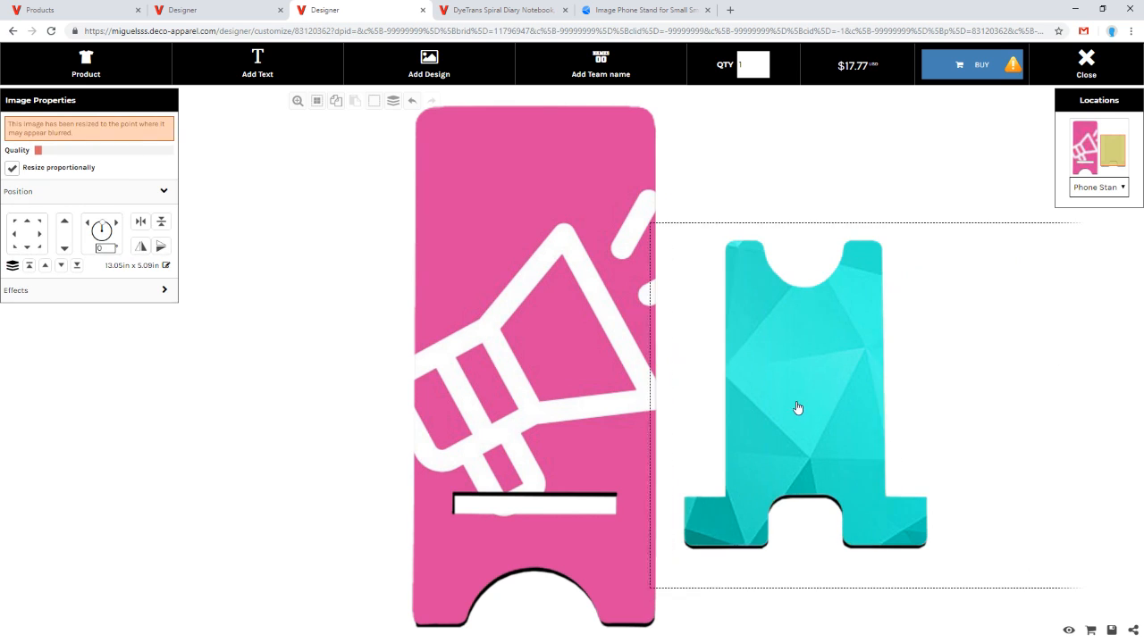
drag(799, 409, 766, 420)
click(878, 202)
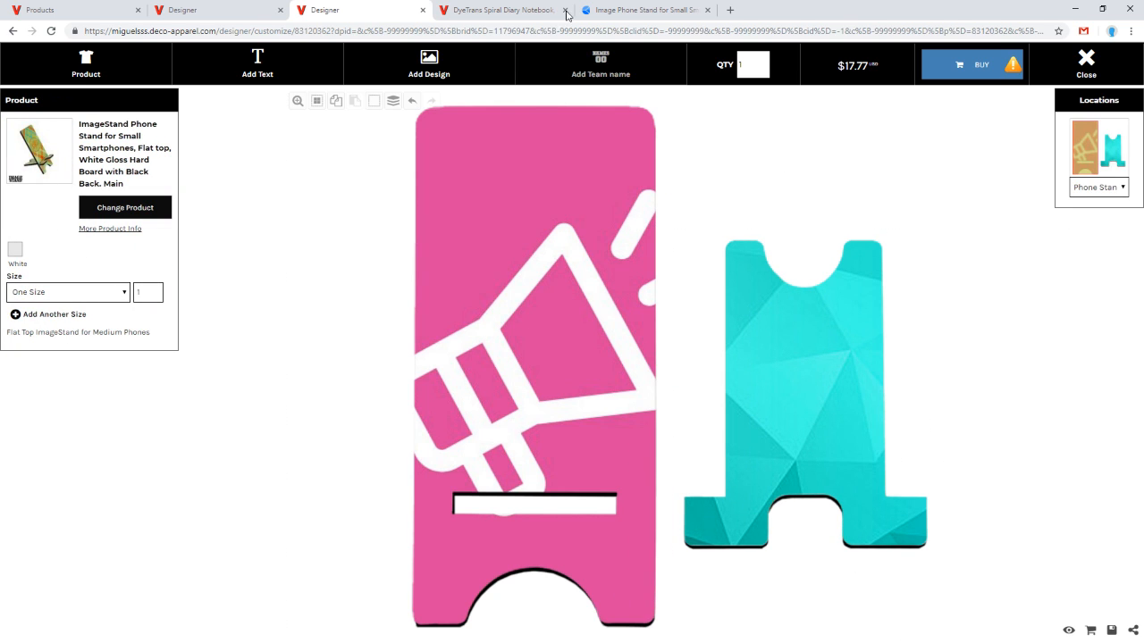
Step: Switch to the DyeTrans Spiral Diary Notebook tab, start designing it, and add the stored polygon design to its front
click(505, 15)
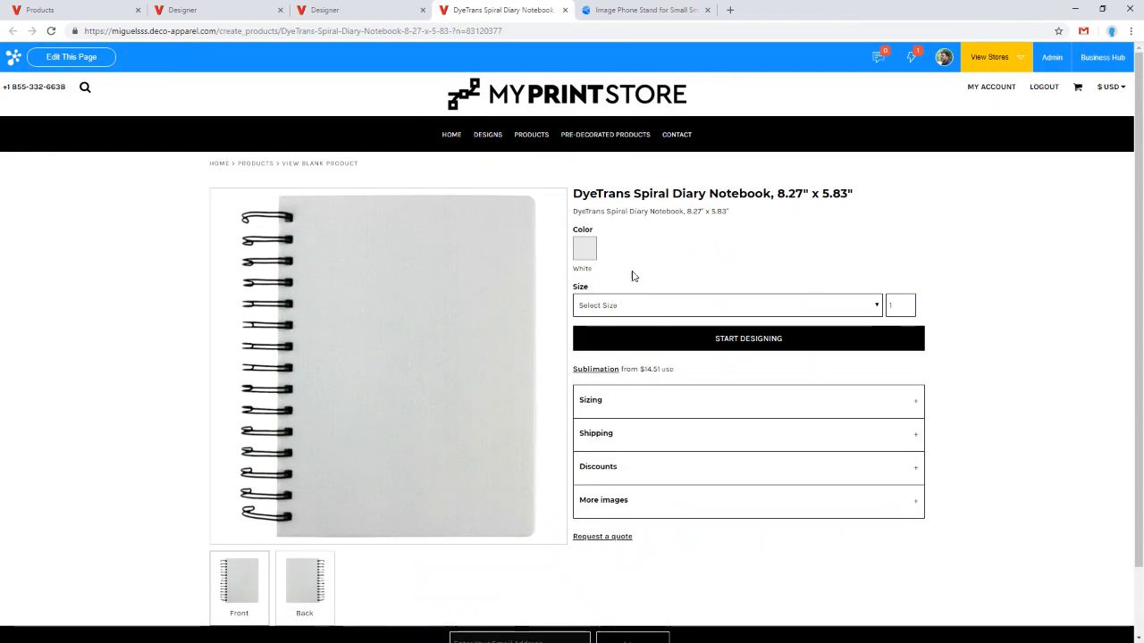
click(663, 345)
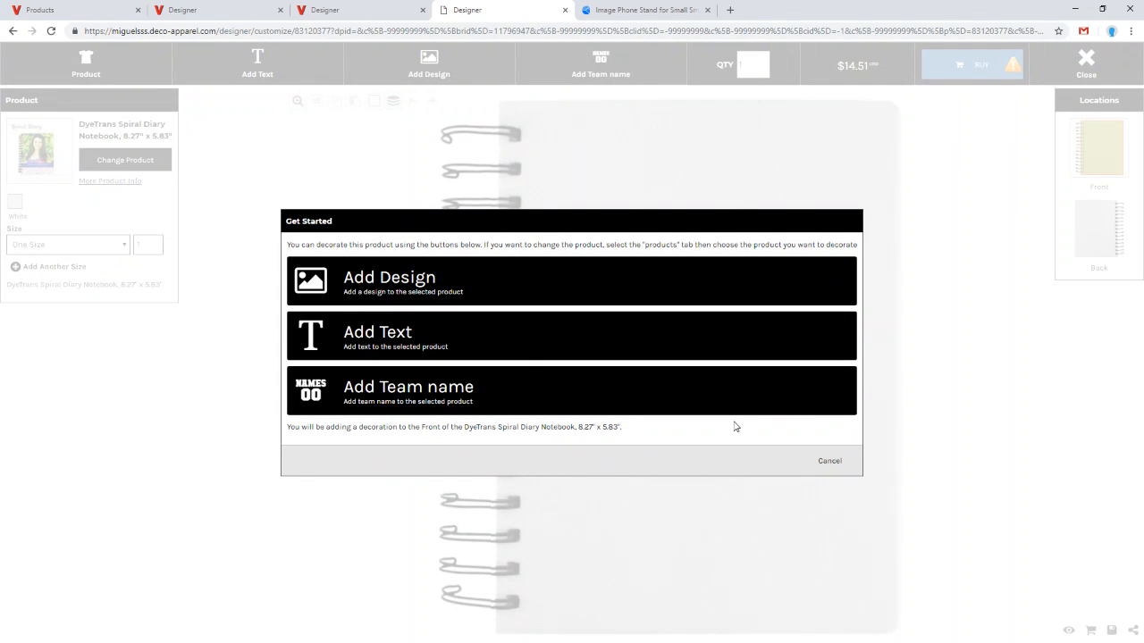
click(434, 291)
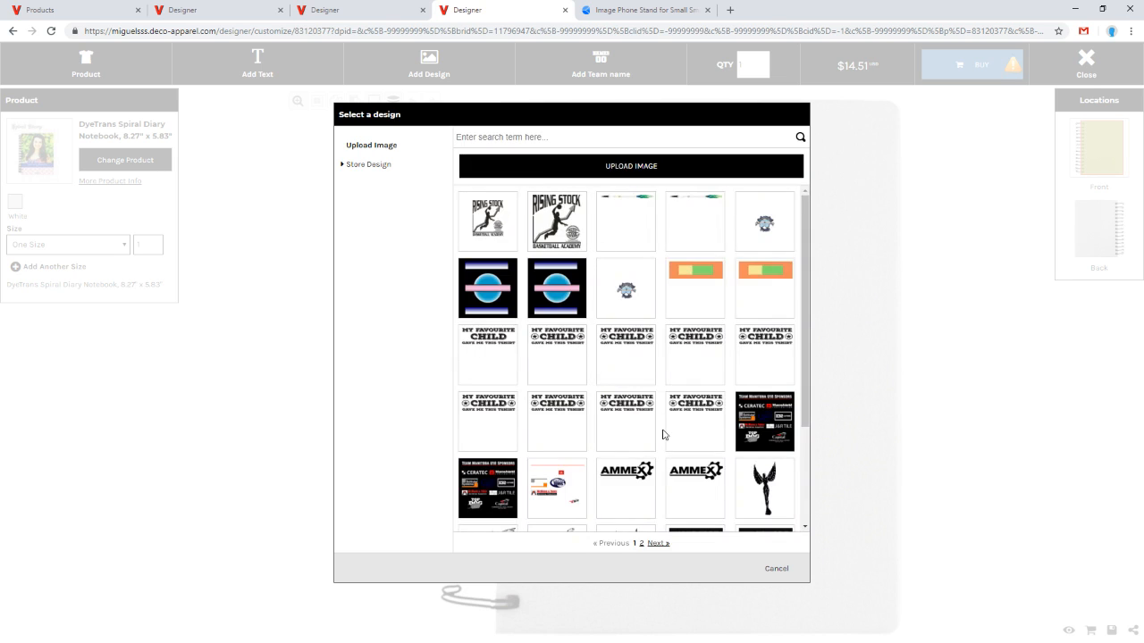
scroll(661, 434, down, 3)
click(653, 544)
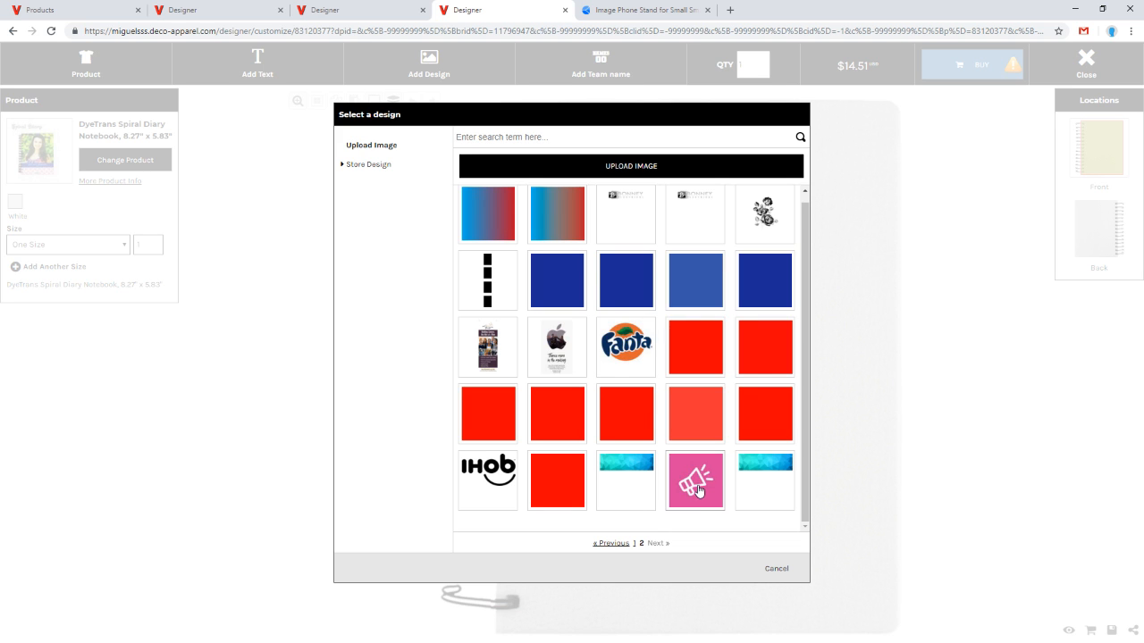
click(650, 483)
click(483, 294)
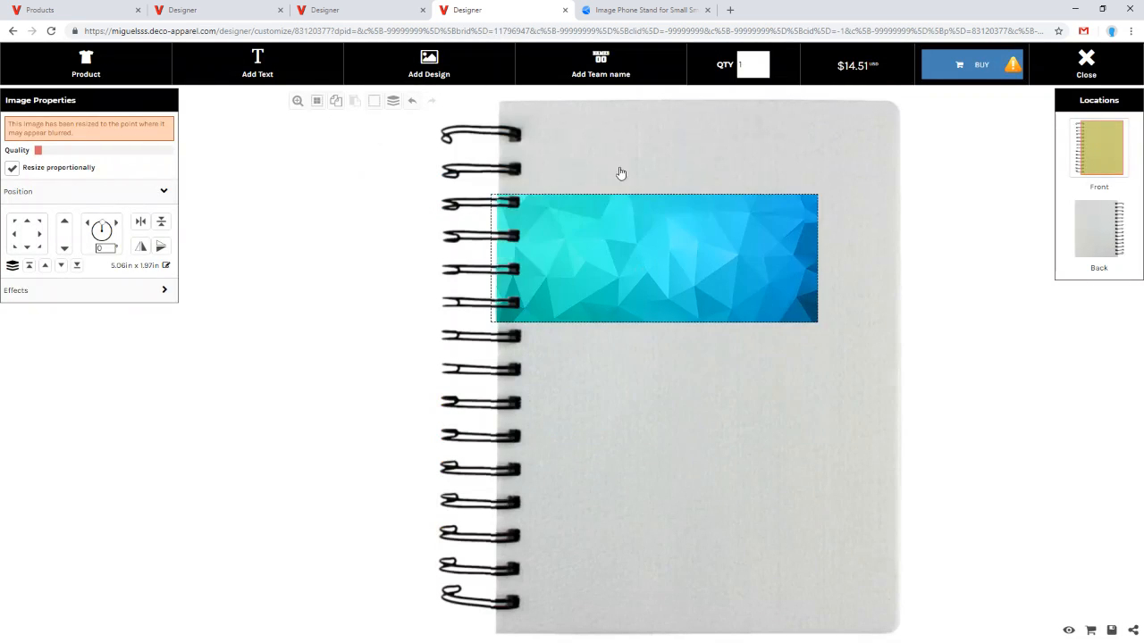
Step: Enlarge and reposition the polygon image to cover the notebook's front, about 22.84 x 8.90 in
drag(784, 196, 739, 360)
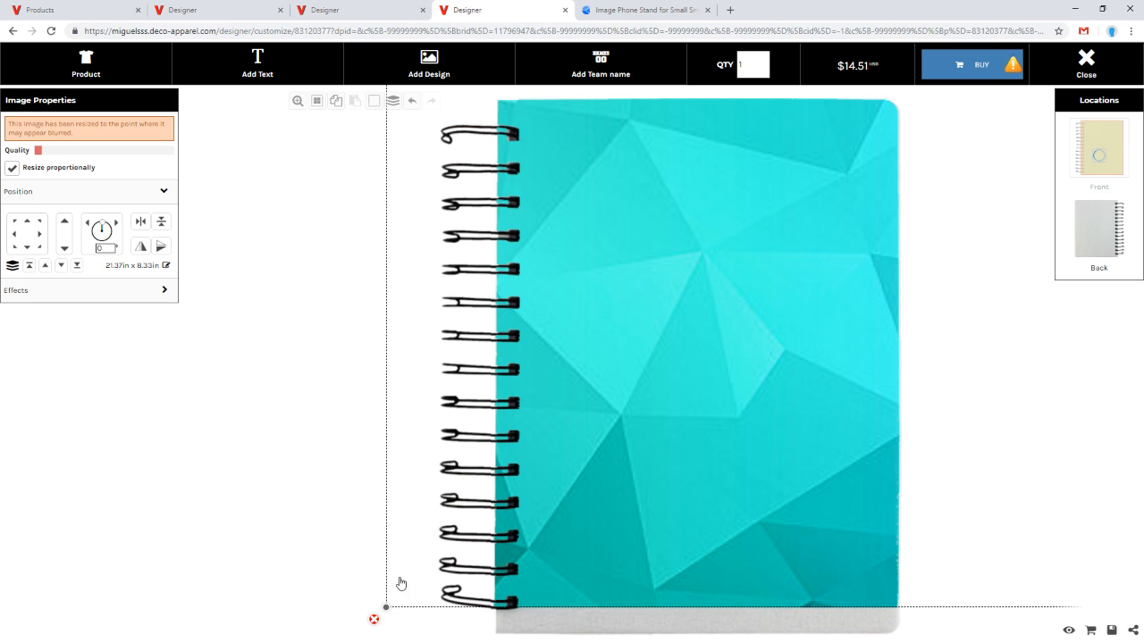
drag(386, 607, 292, 641)
drag(704, 390, 680, 401)
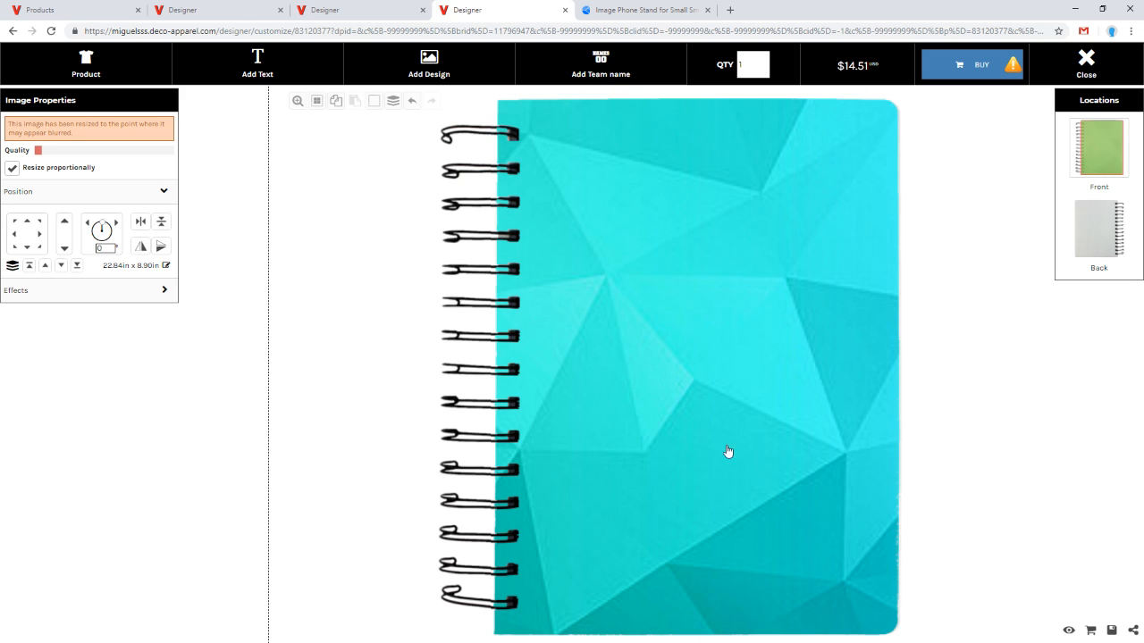
drag(697, 421, 691, 423)
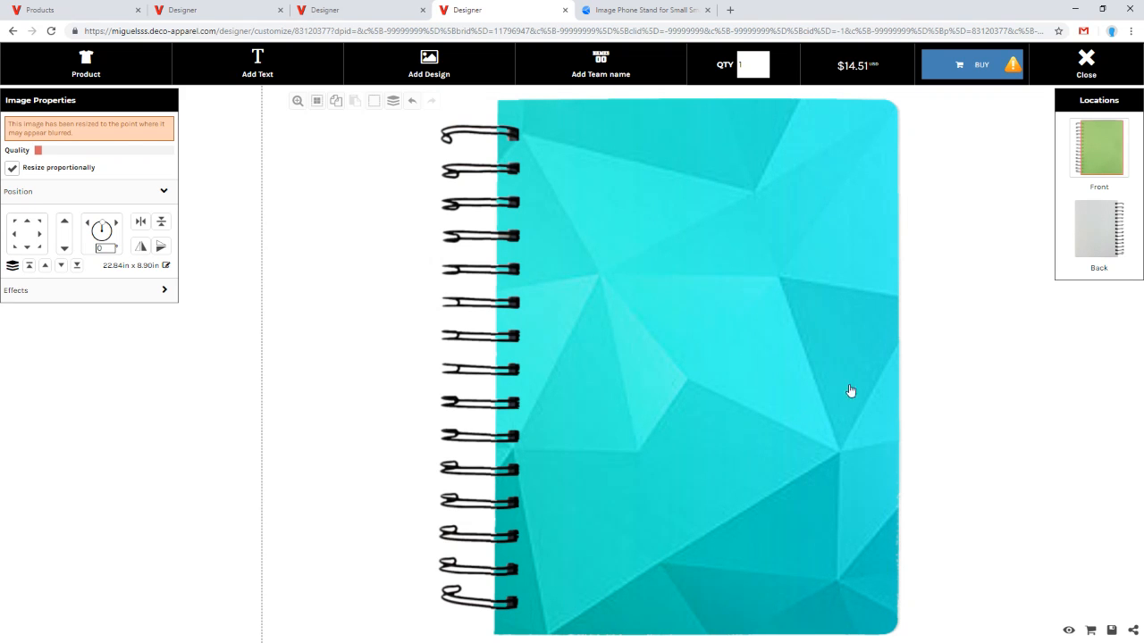
click(240, 324)
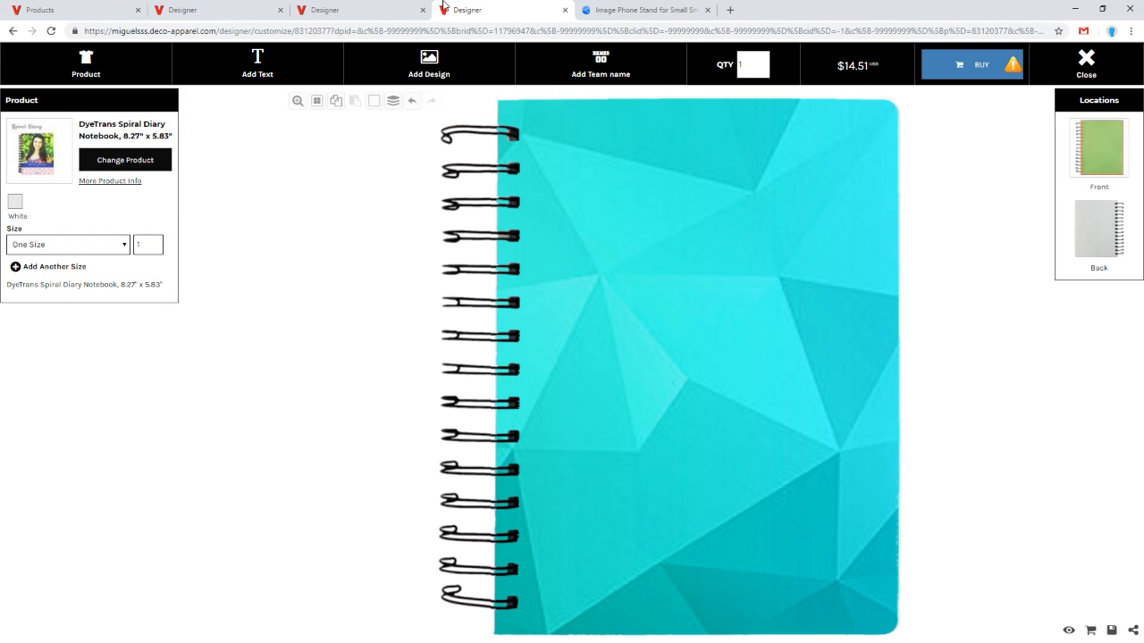
Step: Return to the phone stand designer and shift the megaphone image slightly left on its front face
click(317, 10)
click(235, 7)
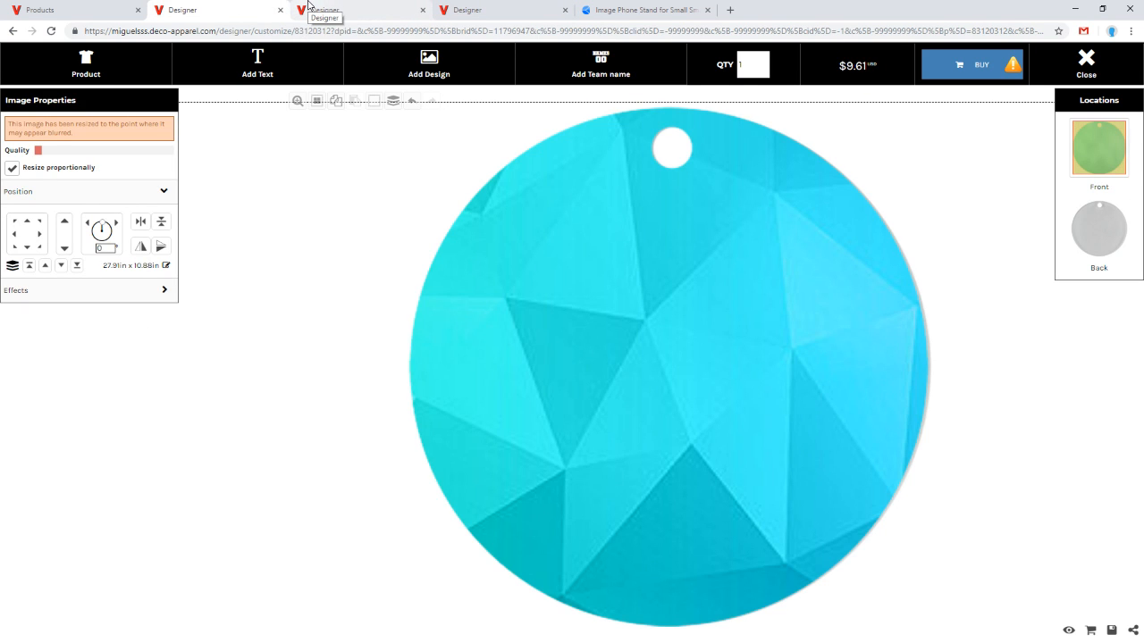
click(343, 7)
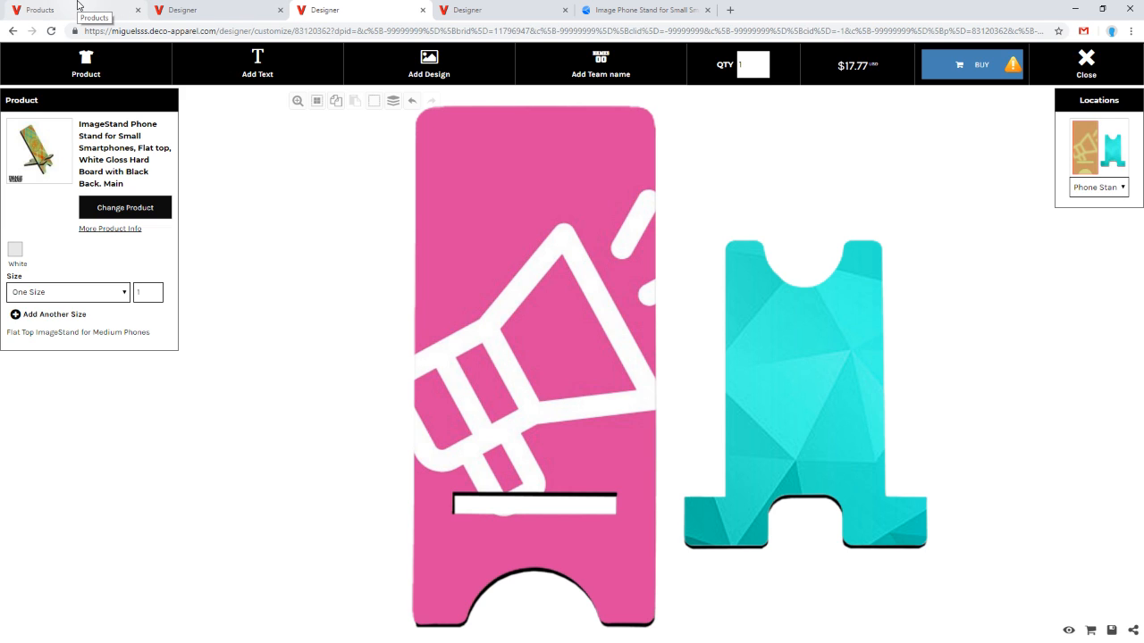
click(482, 243)
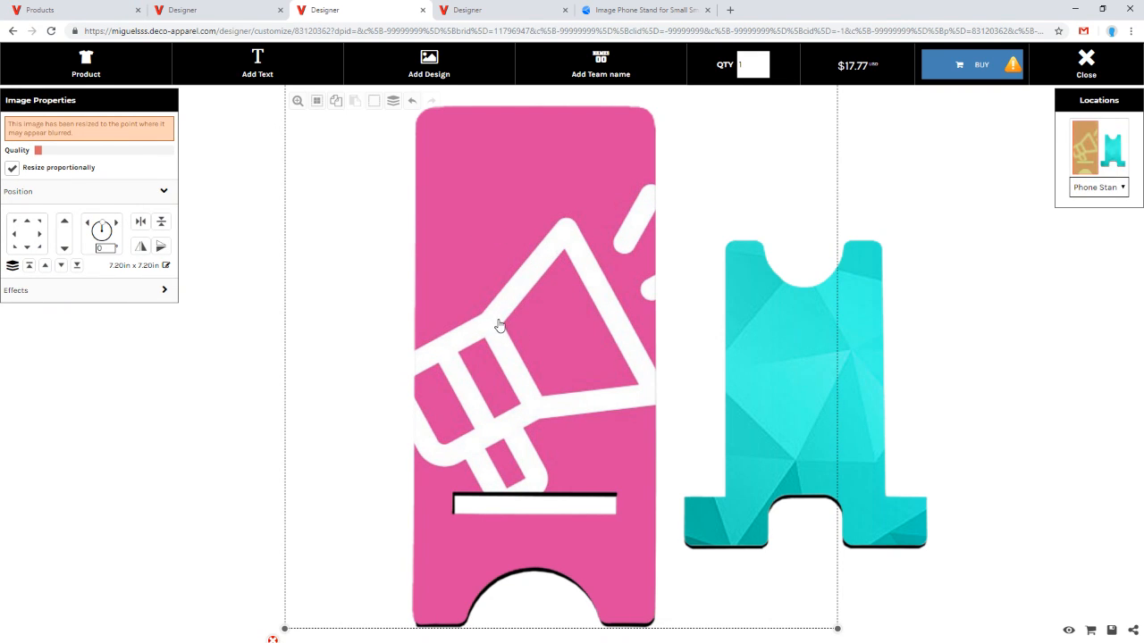
drag(502, 313, 489, 320)
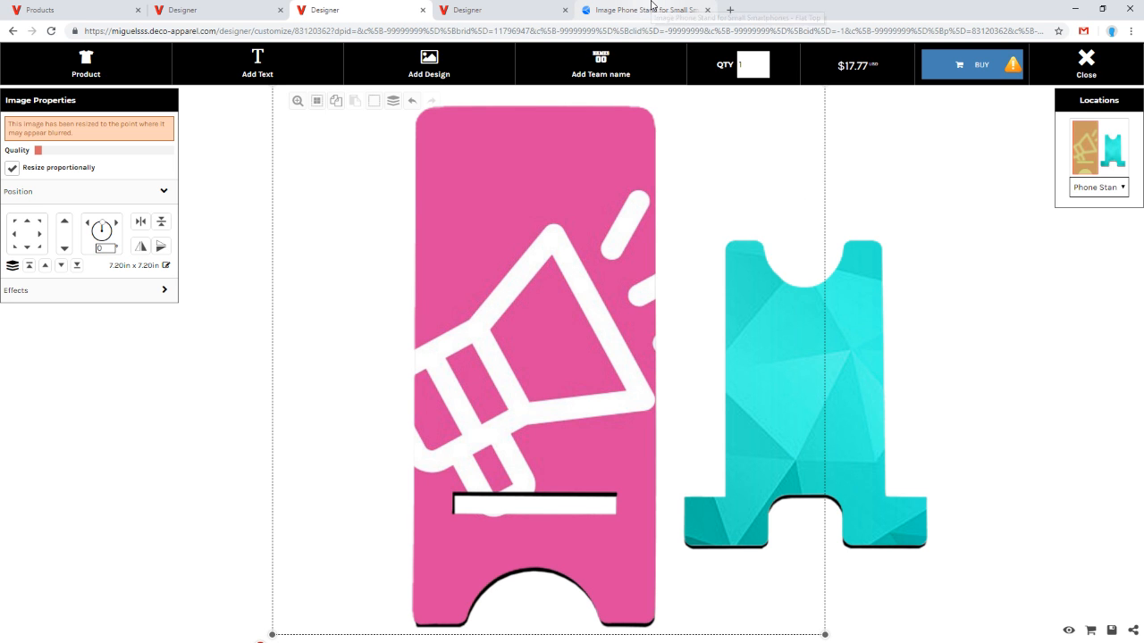
Step: Close the Condé product page and the Products tab, opening the store's admin dashboard
click(683, 10)
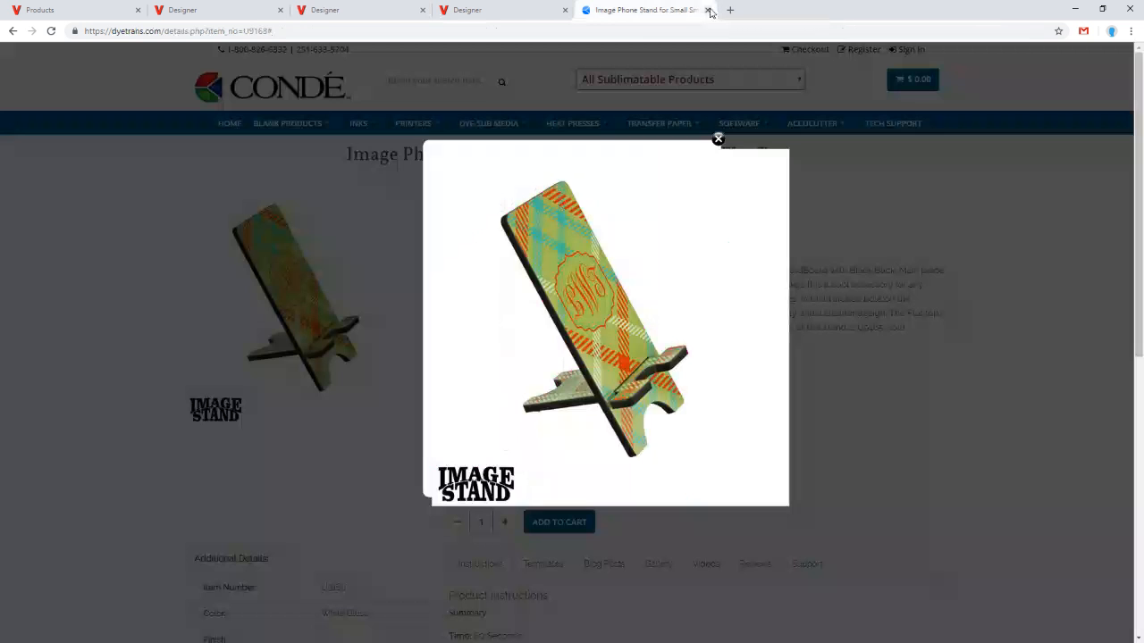
click(707, 9)
click(89, 8)
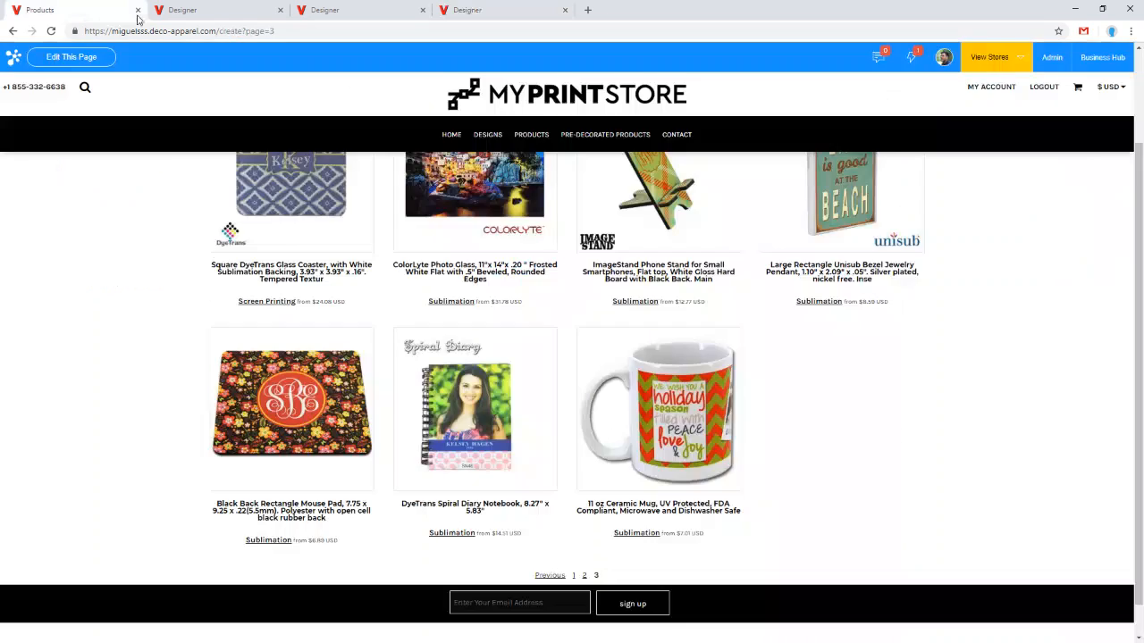
click(1054, 59)
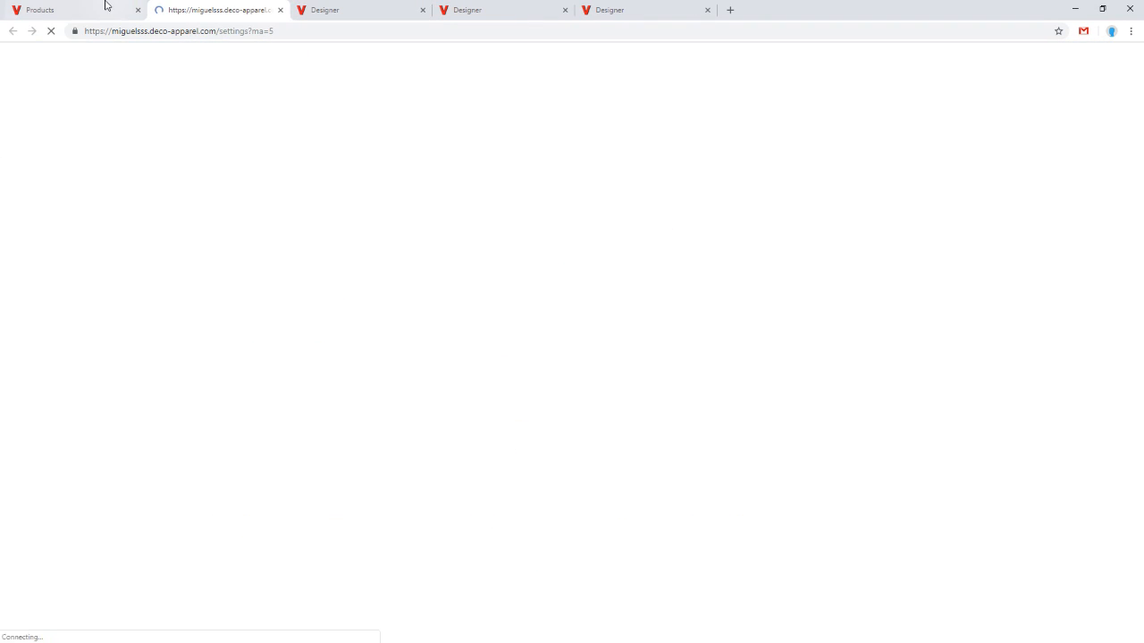
click(116, 9)
click(139, 10)
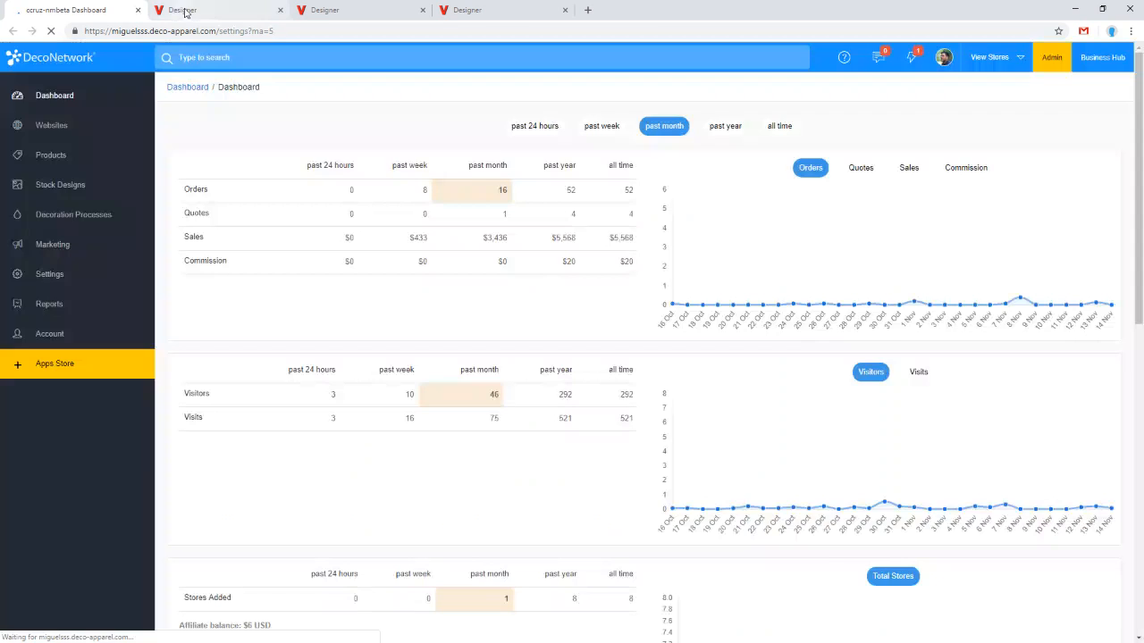
Step: Close the three designer tabs, choosing to leave each without saving
click(272, 18)
click(282, 12)
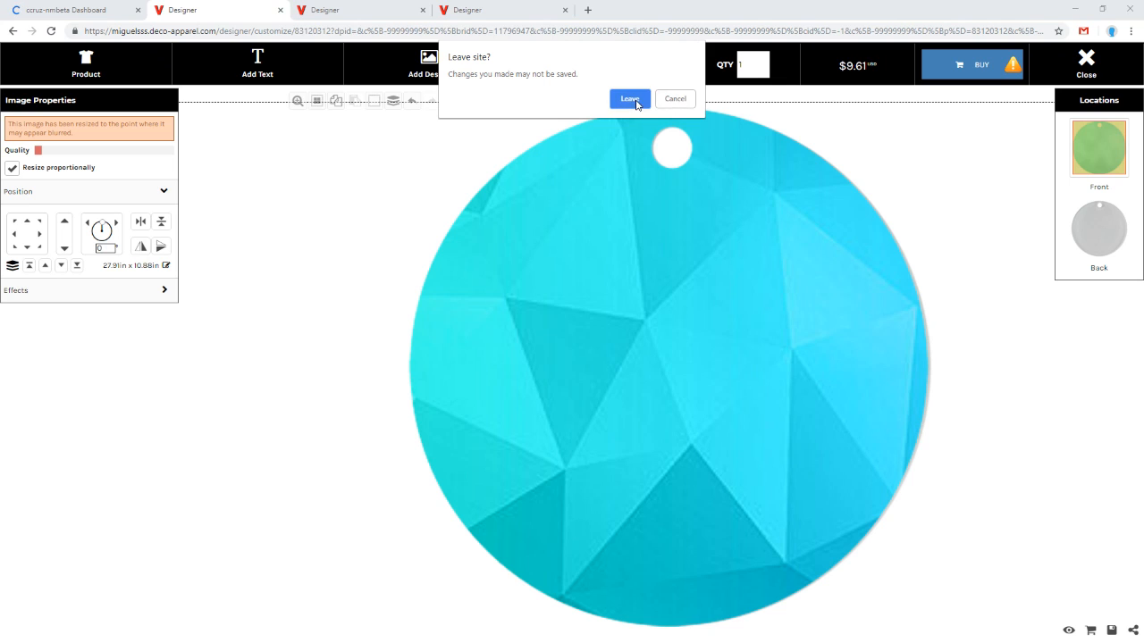
click(633, 102)
click(280, 11)
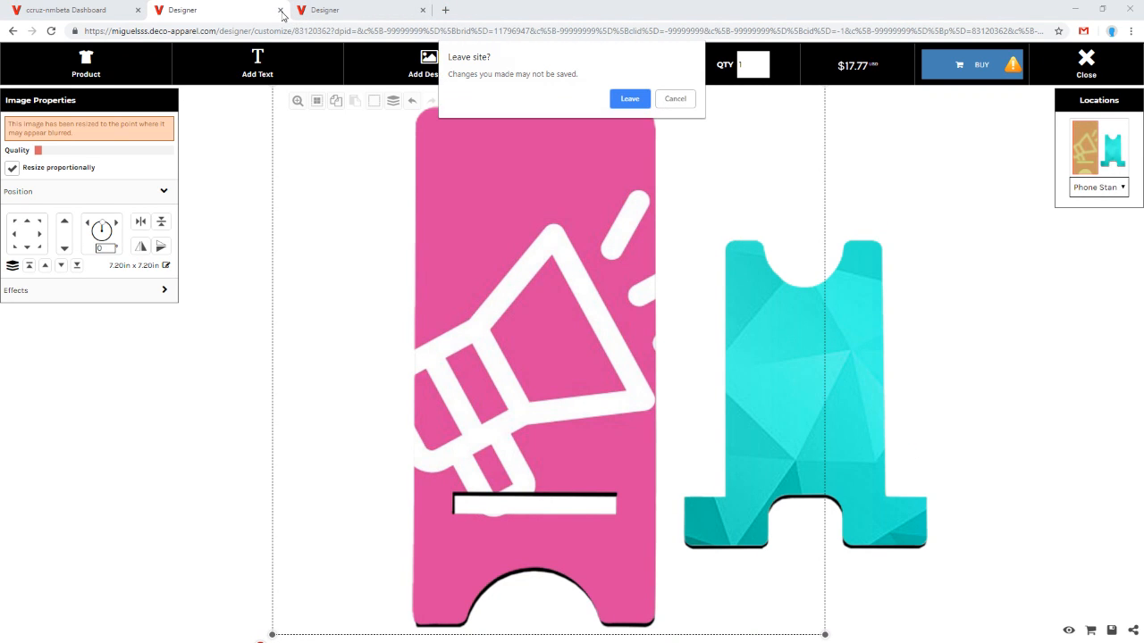
click(633, 102)
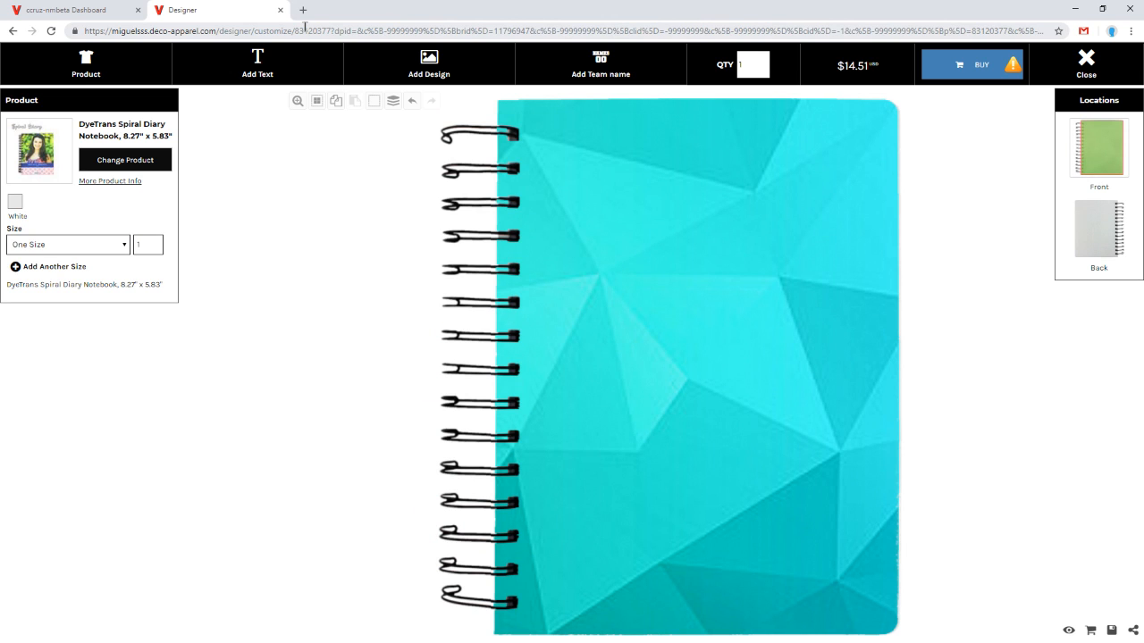
click(281, 10)
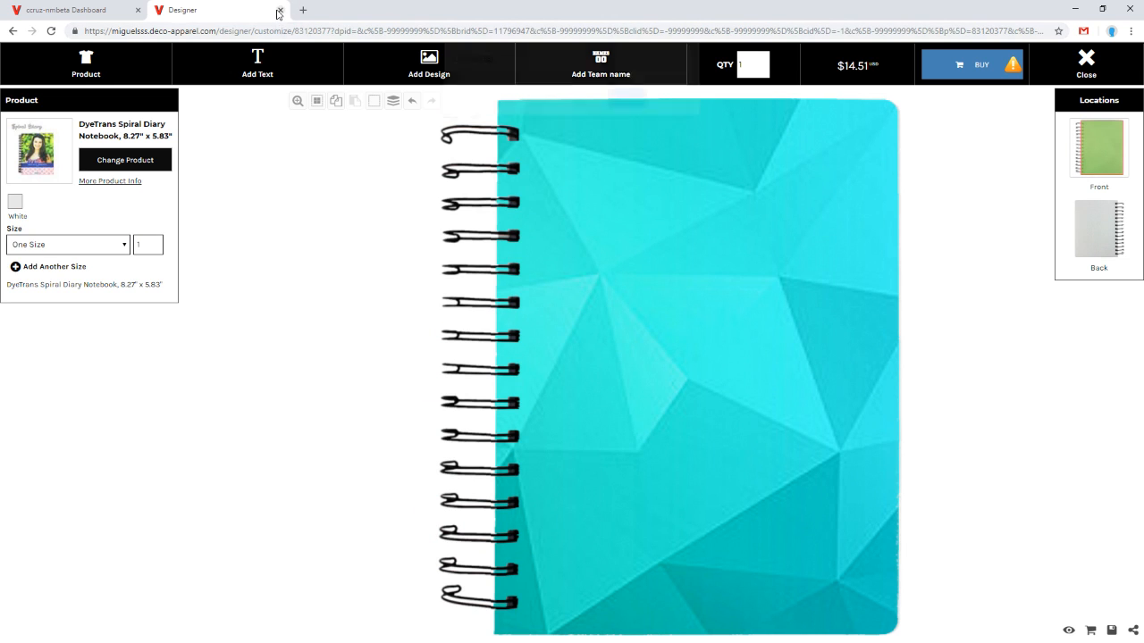
click(631, 99)
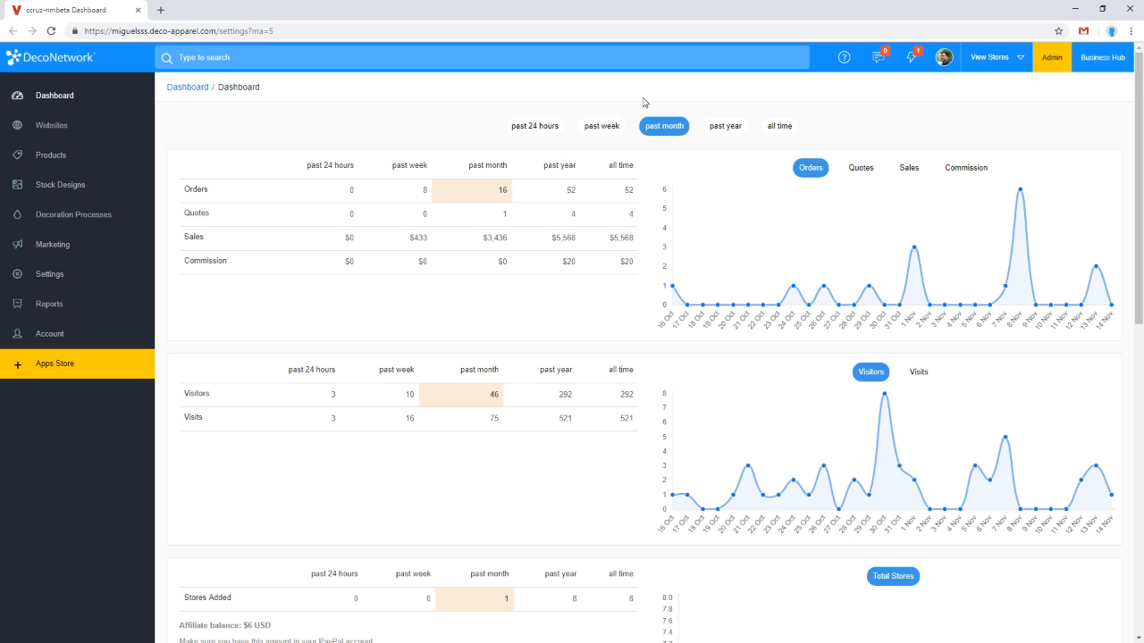
Step: Open Decoration Processes and review the configured processes down to Rhinestone Template
click(107, 214)
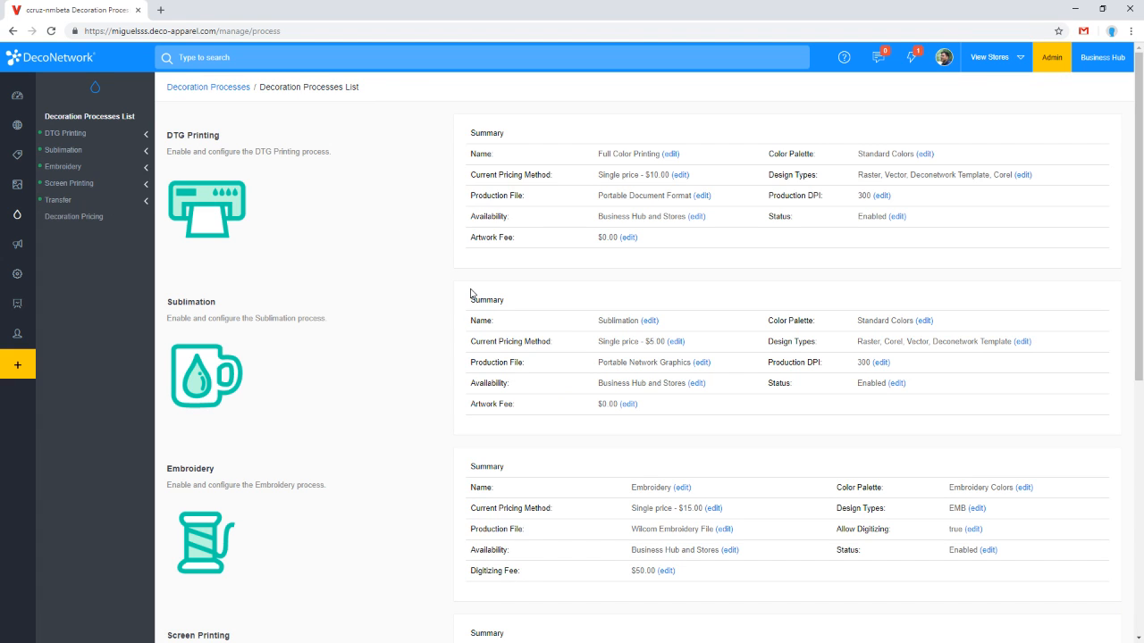
scroll(450, 281, down, 3)
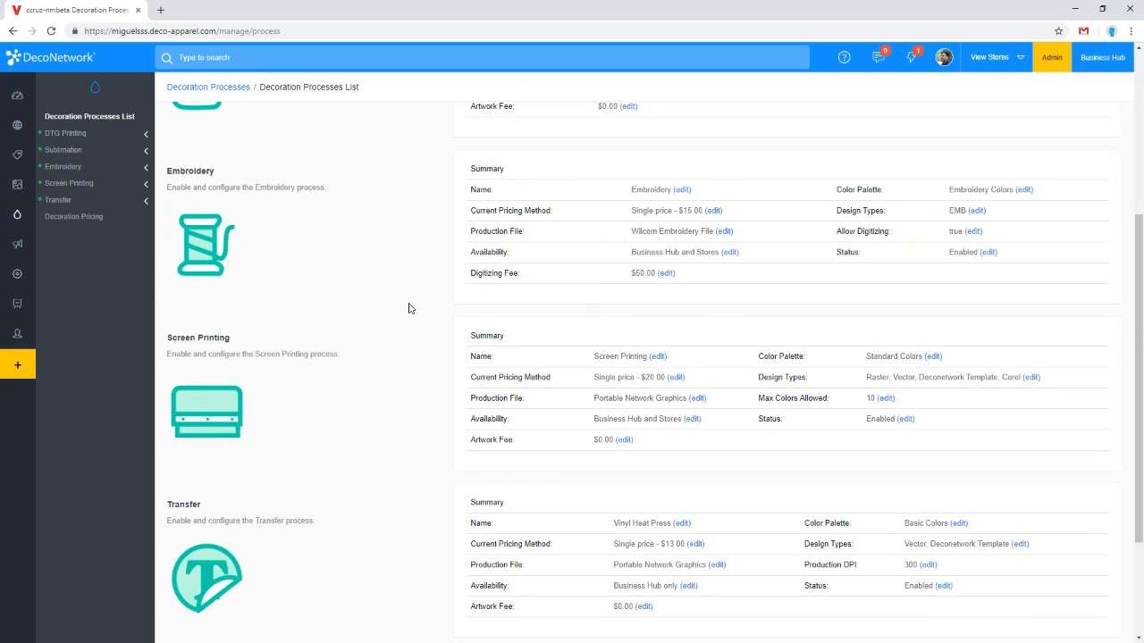
scroll(408, 309, down, 2)
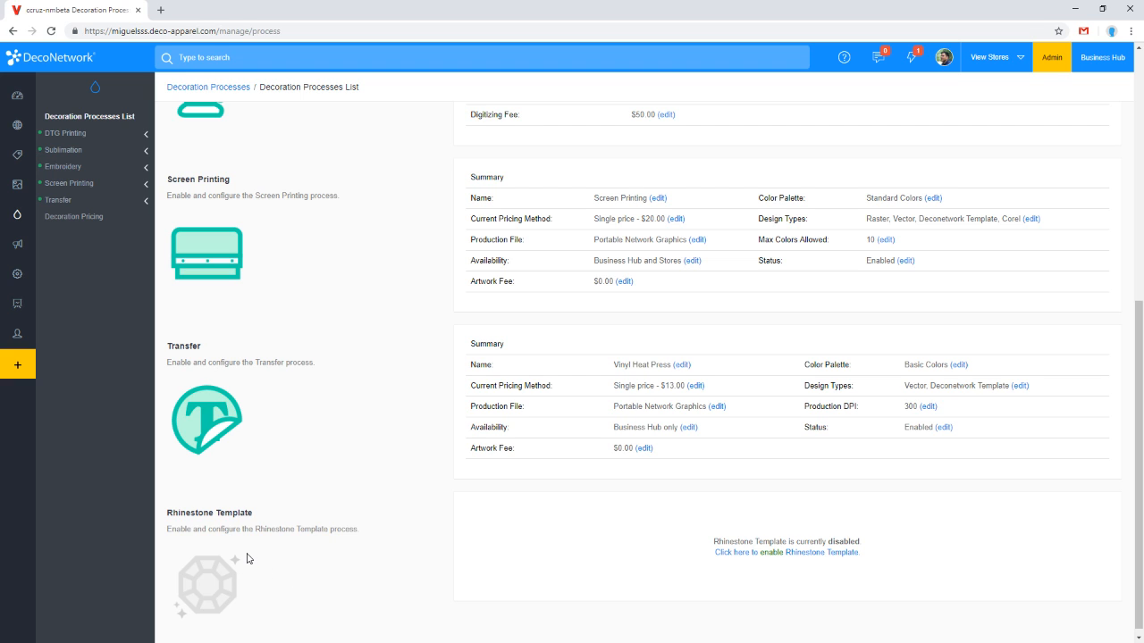
Step: Search Google Images in a new tab for rhinestone design and open the Eagles rhinestone example
click(161, 9)
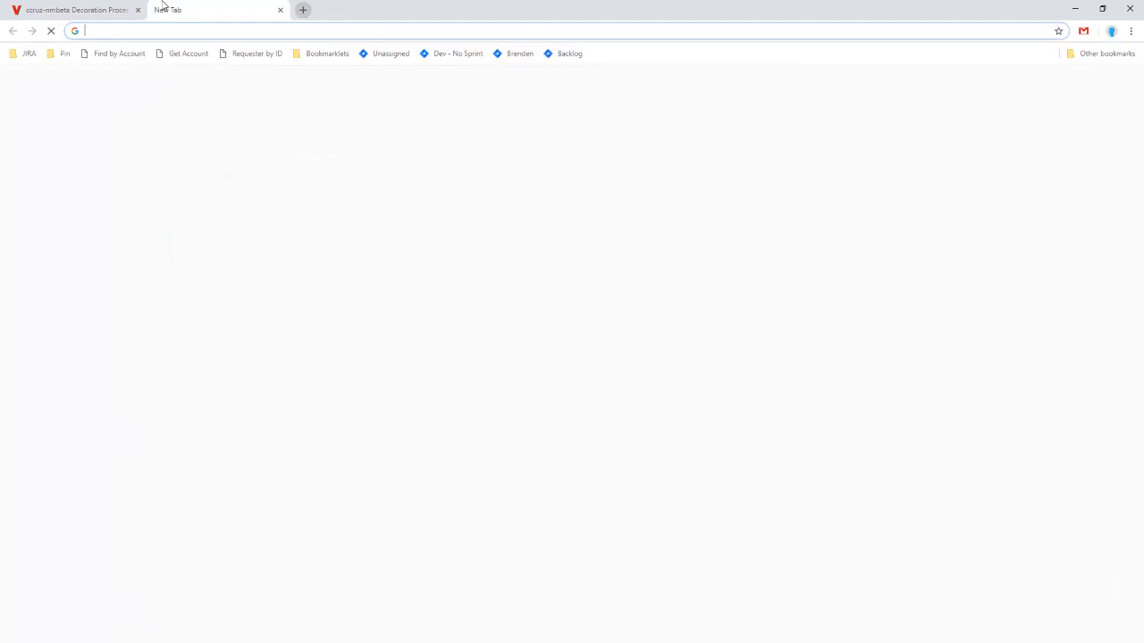
text(rhi)
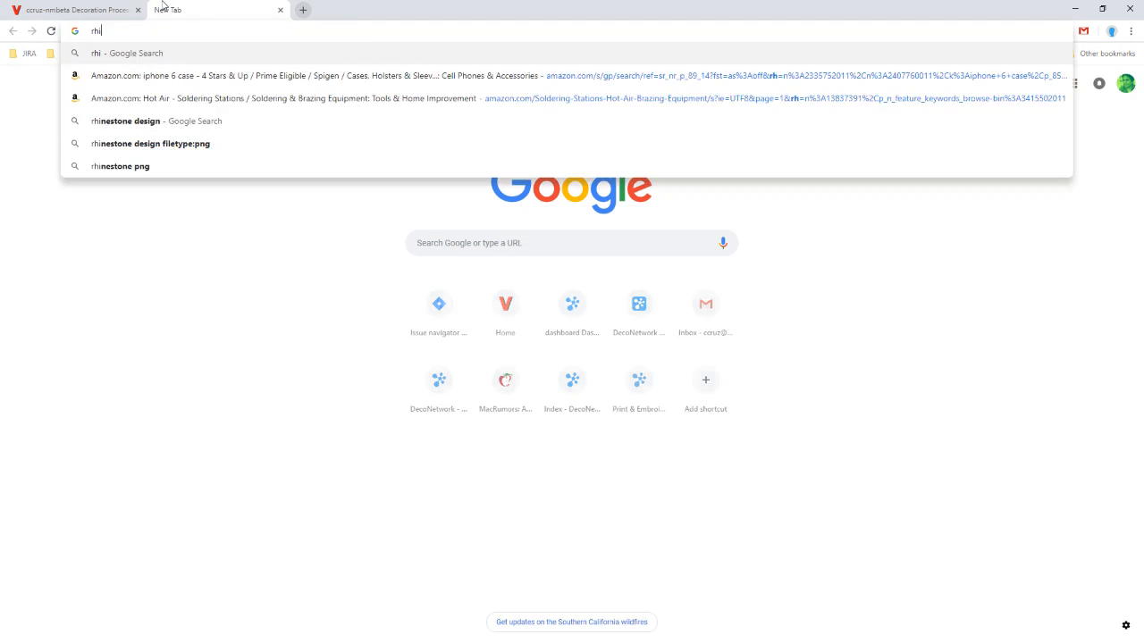
text(nestone design)
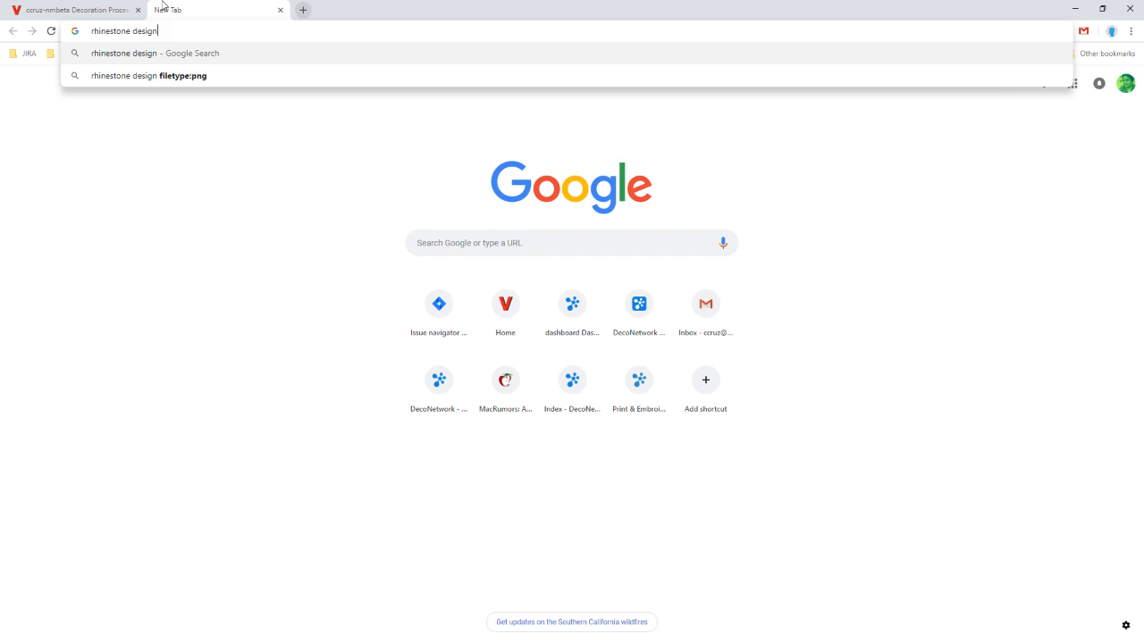
key(Return)
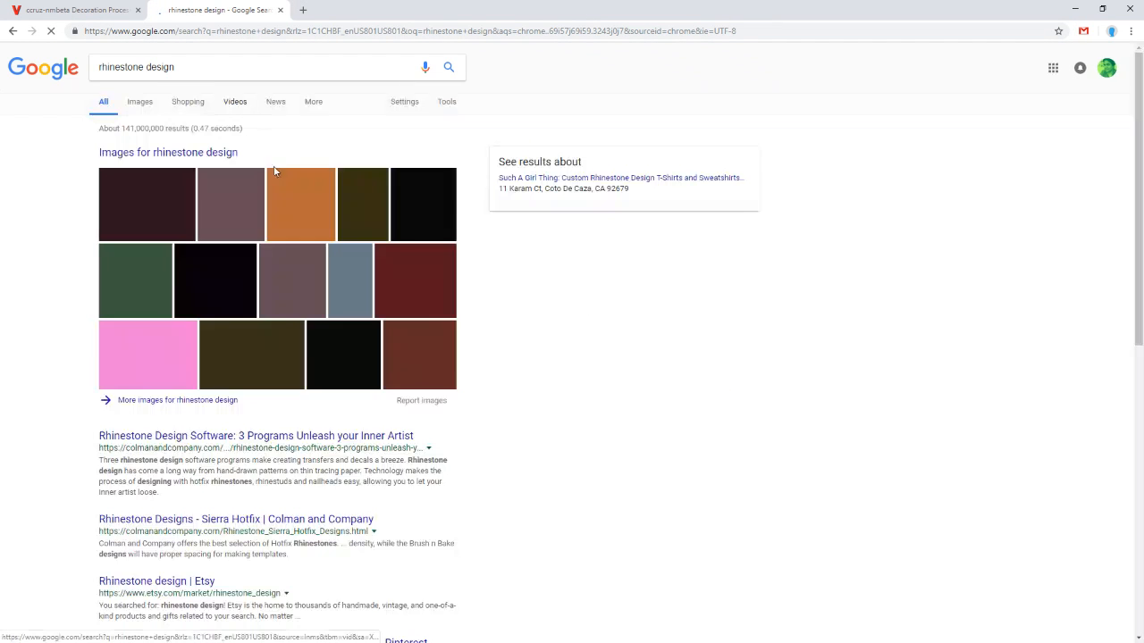
click(139, 102)
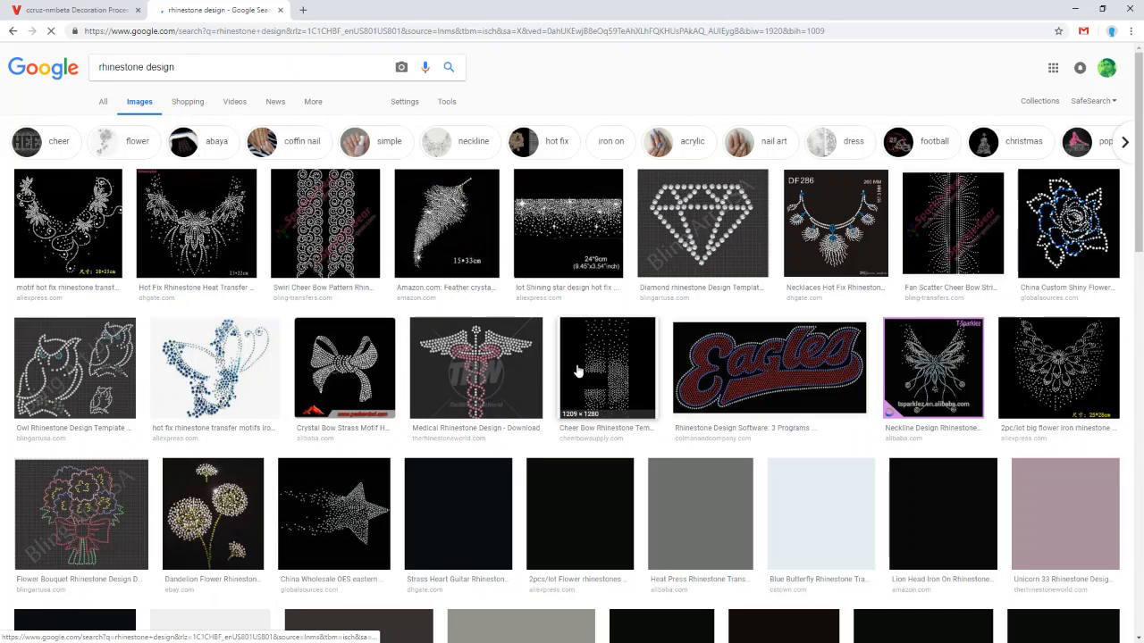
click(747, 378)
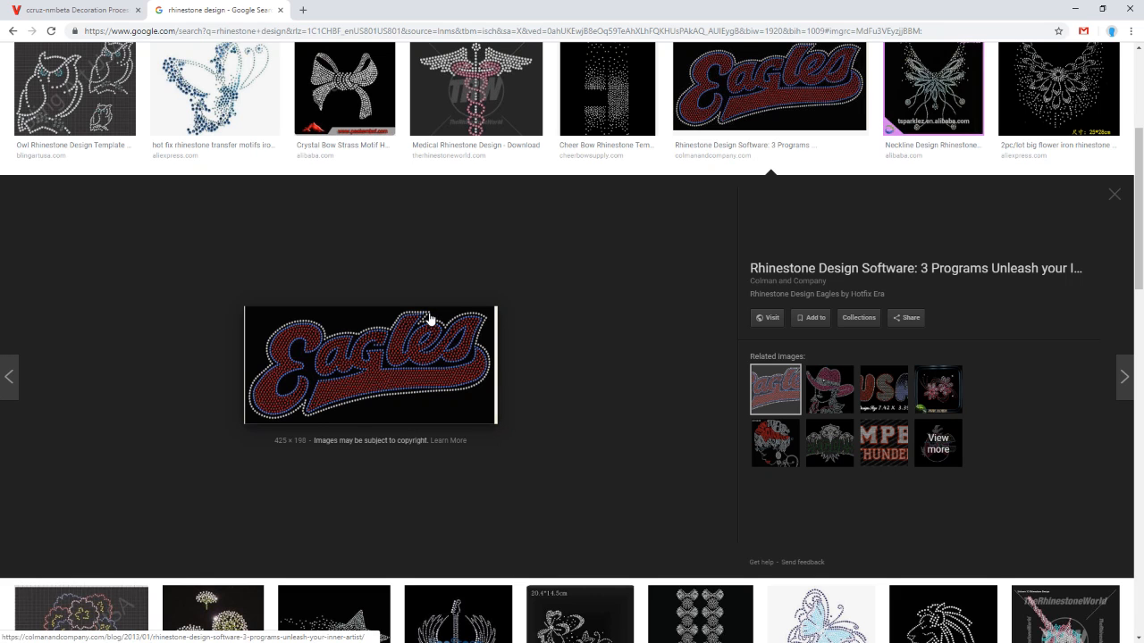
scroll(401, 330, down, 2)
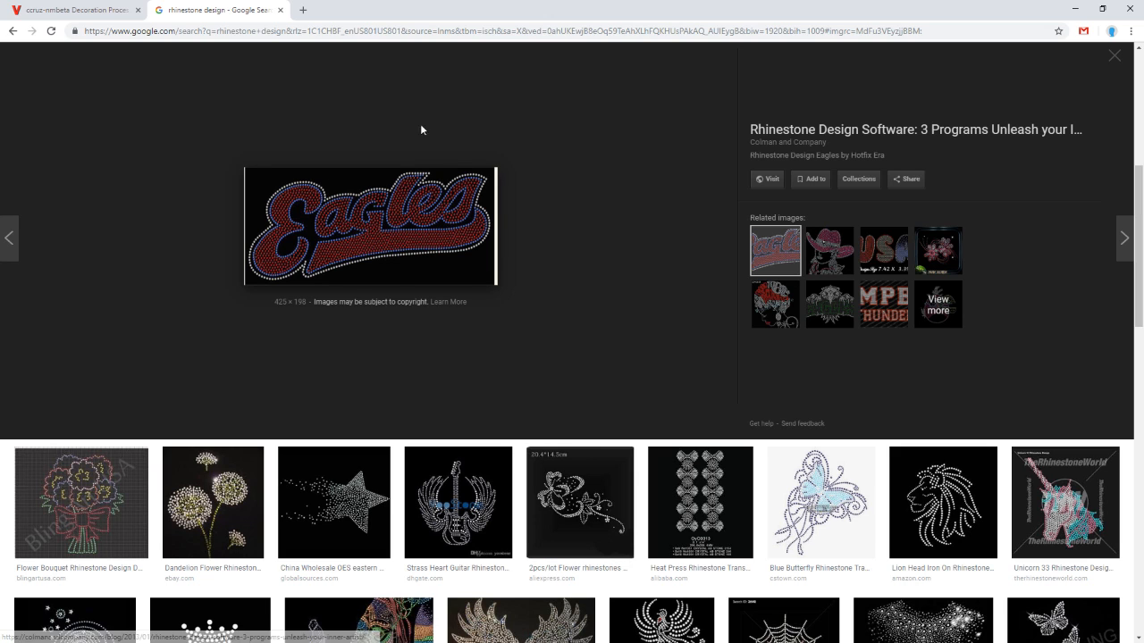
Step: Search Google Images for pre-printed transfer and open the JUST CURE IT transfer example
click(70, 6)
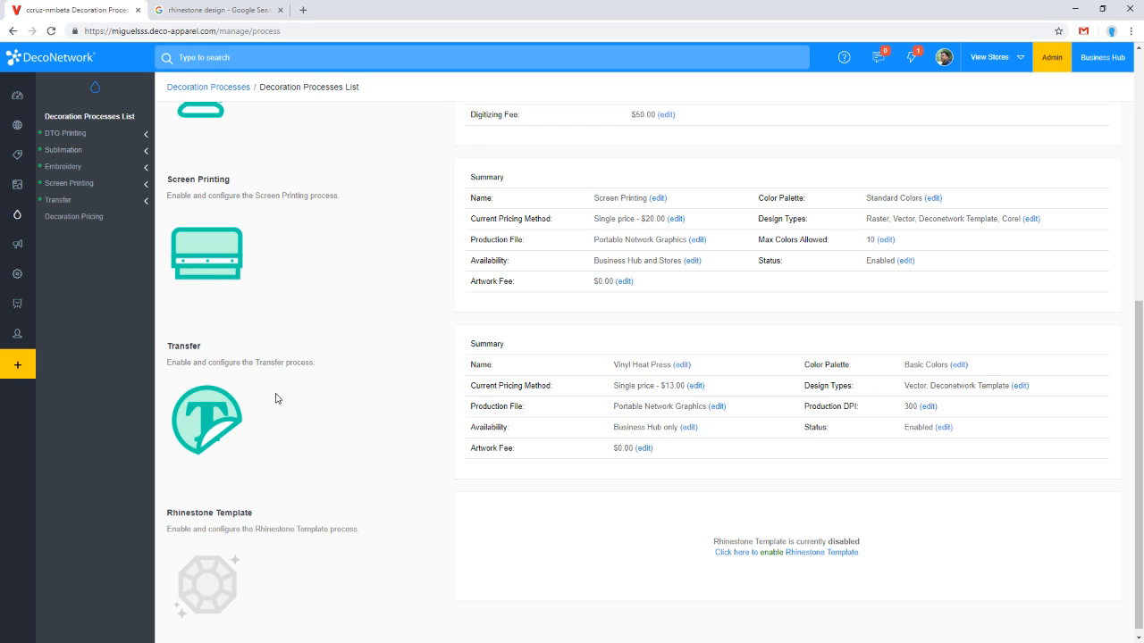
click(246, 5)
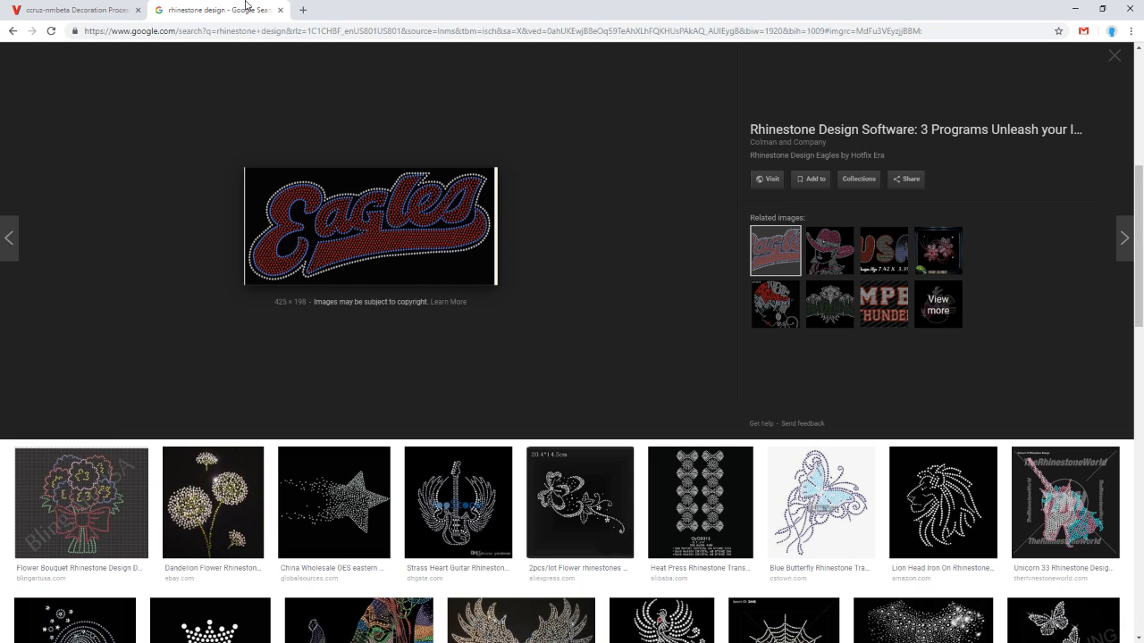
scroll(283, 131, up, 6)
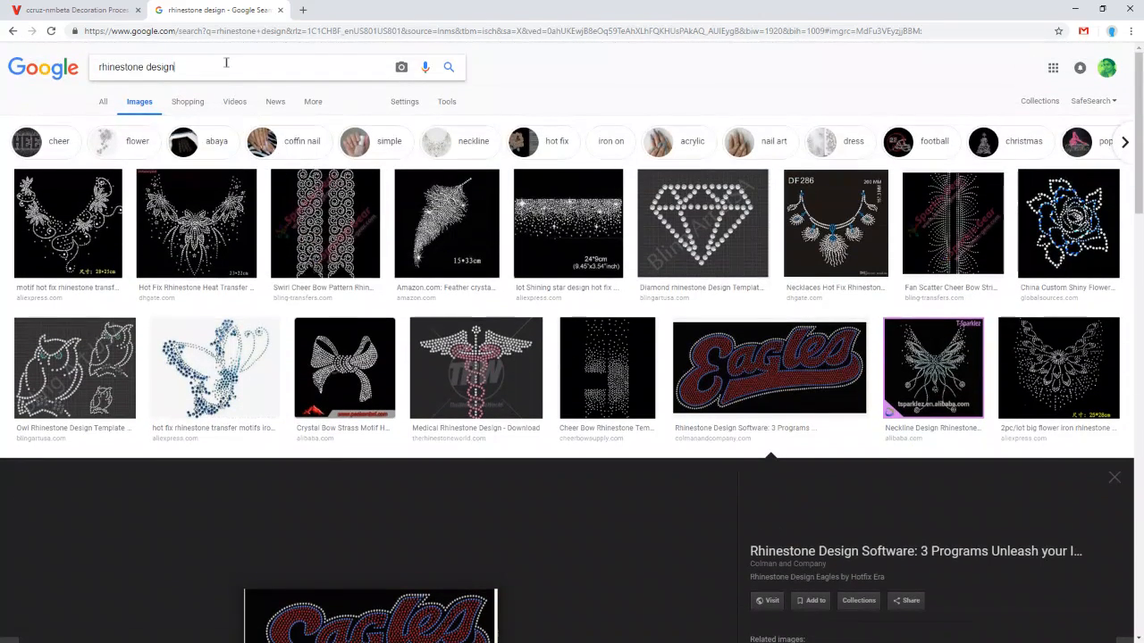
triple_click(226, 63)
text(pre-pr)
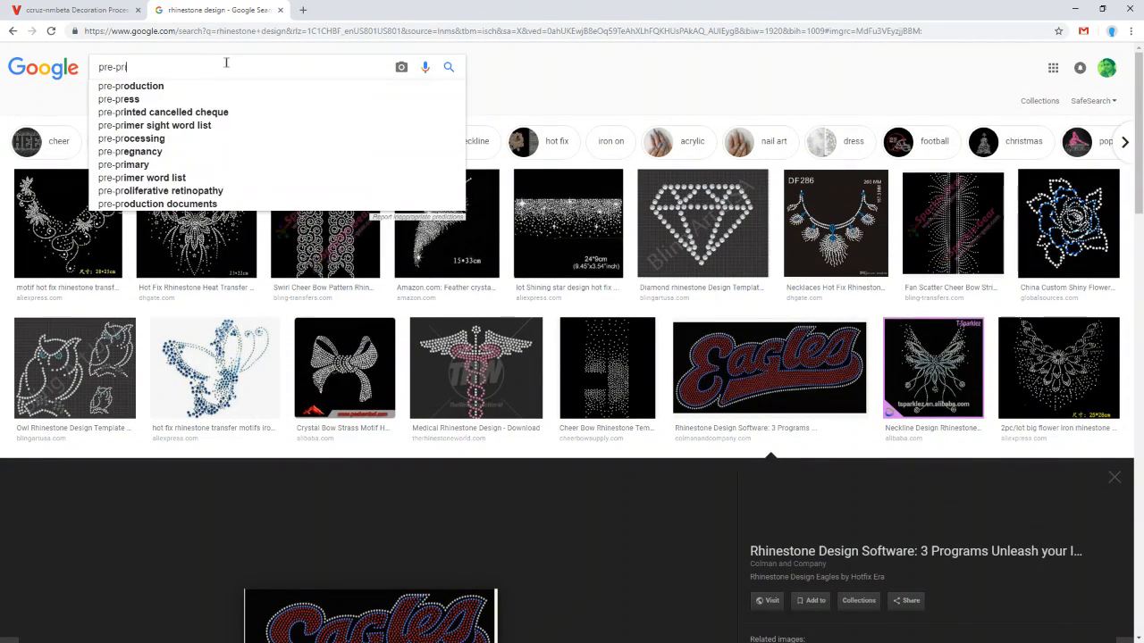
text(inted transf)
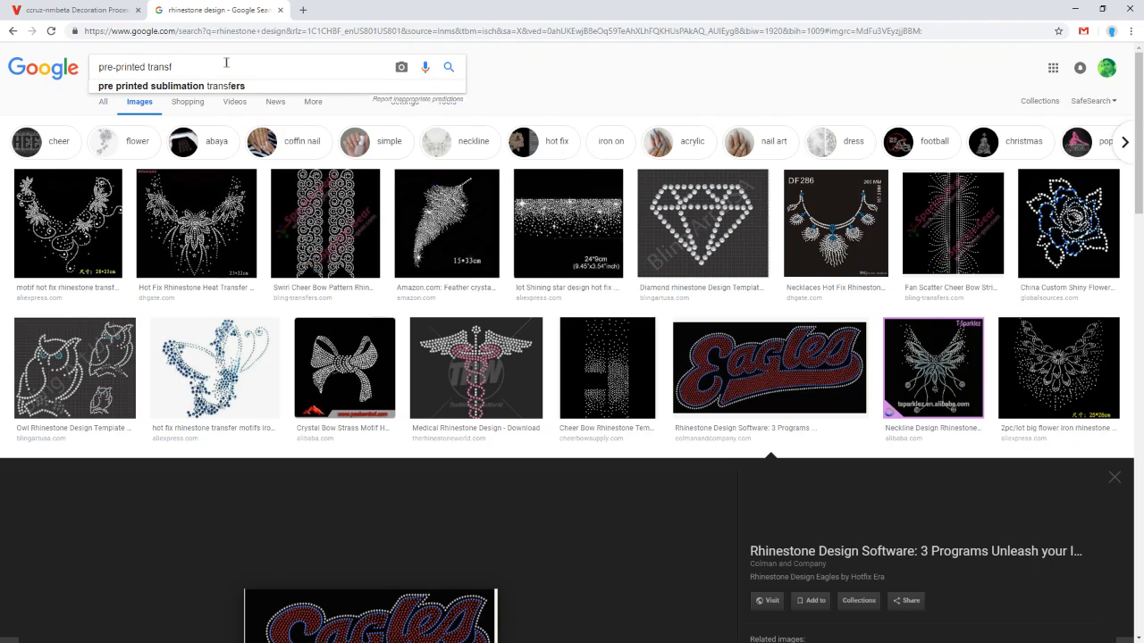
text(er)
key(Return)
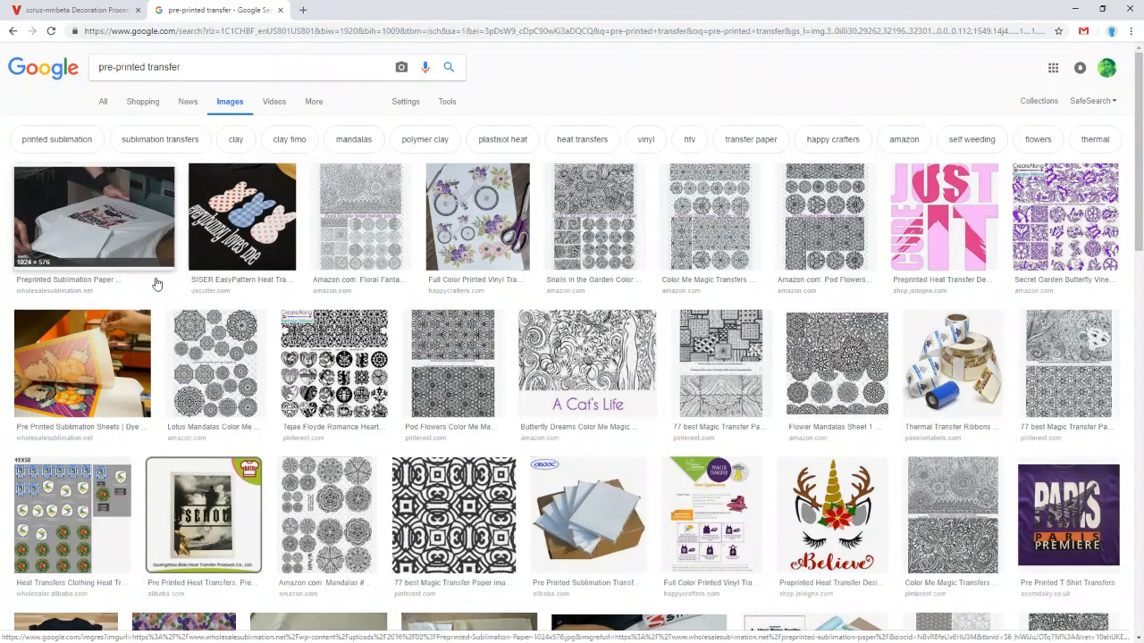
click(938, 219)
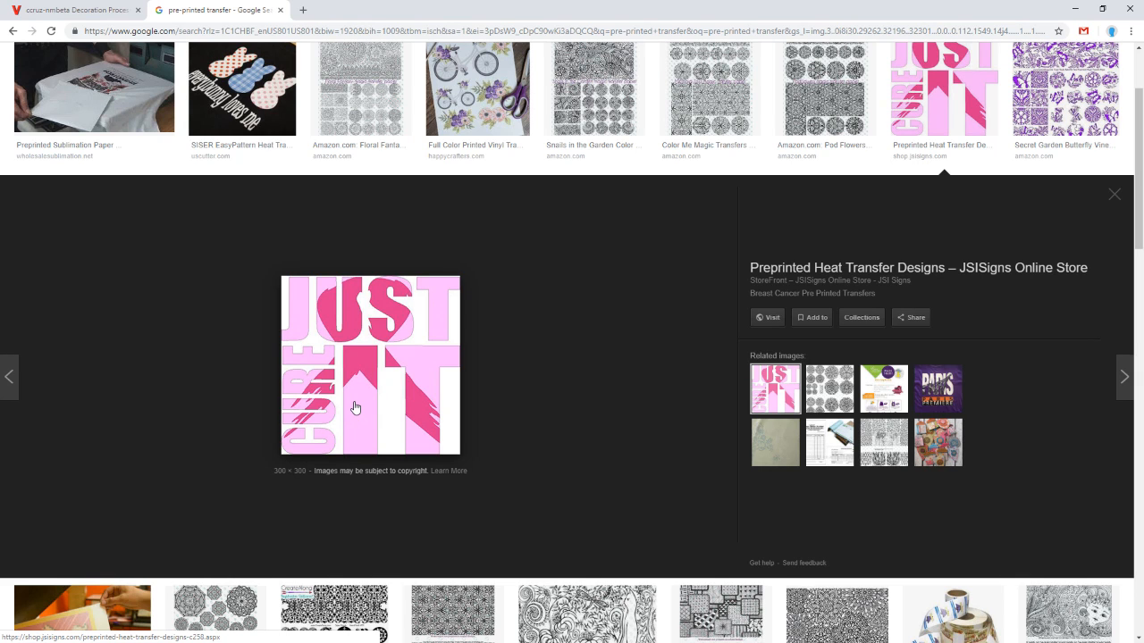
Step: Return to the Decoration Processes list and open the Decoration Pricing page
key(ctrl+Tab)
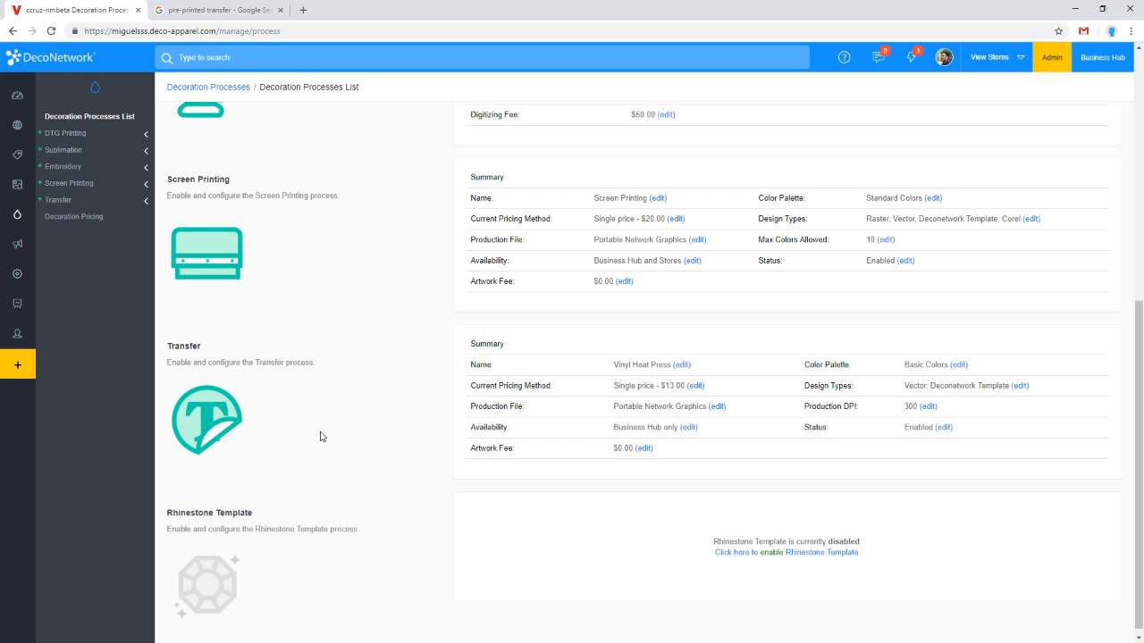
scroll(317, 437, up, 1)
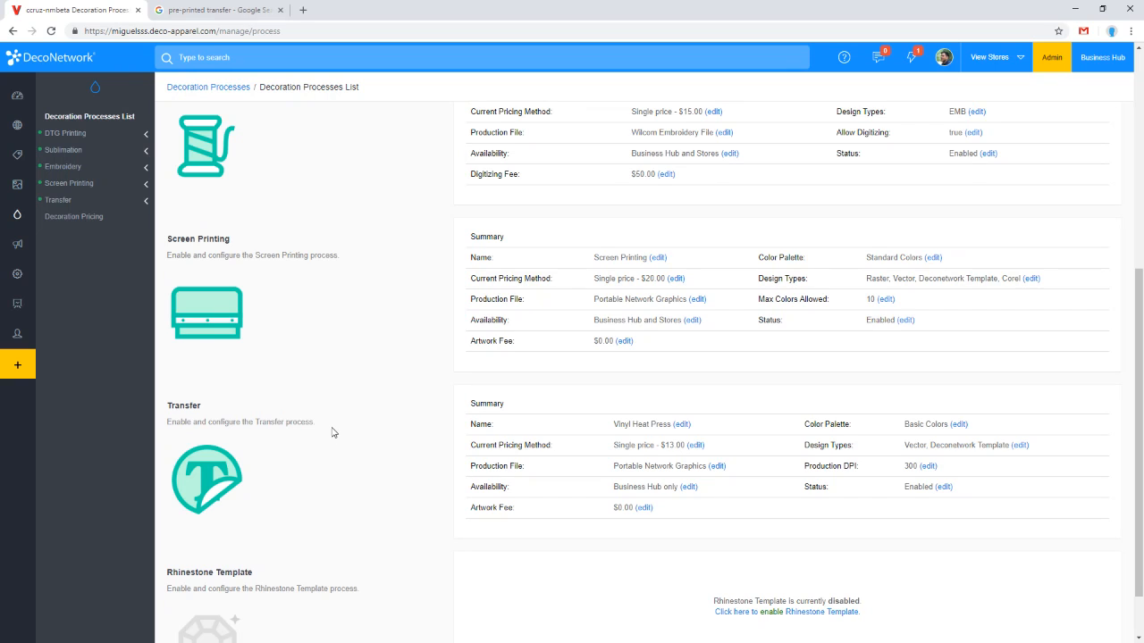
scroll(332, 433, up, 1)
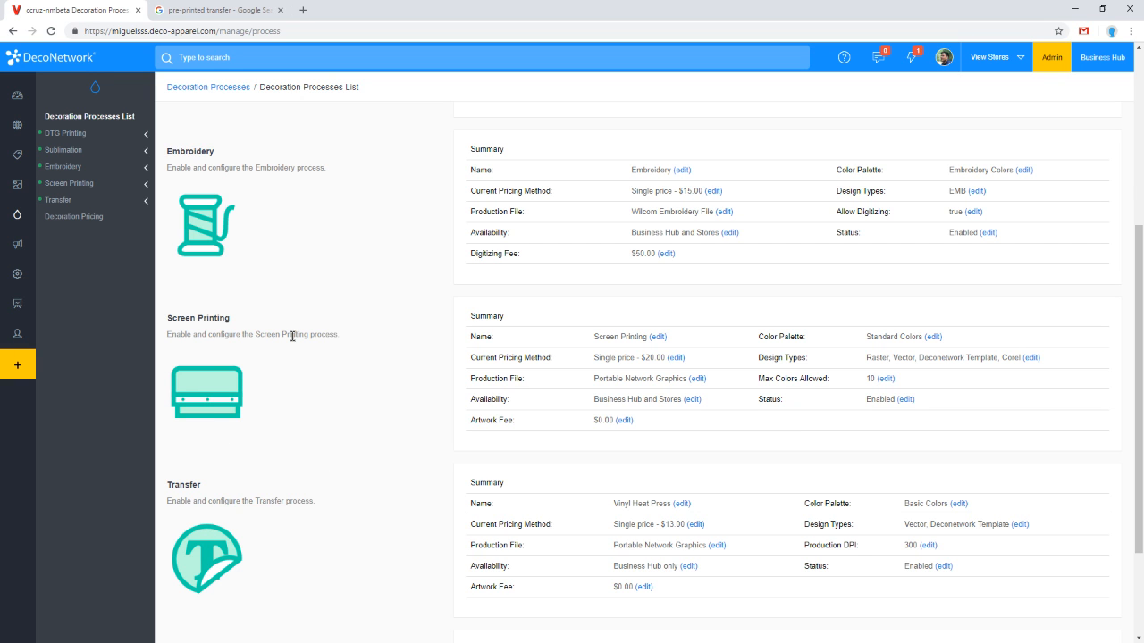
scroll(297, 547, down, 1)
scroll(295, 538, down, 2)
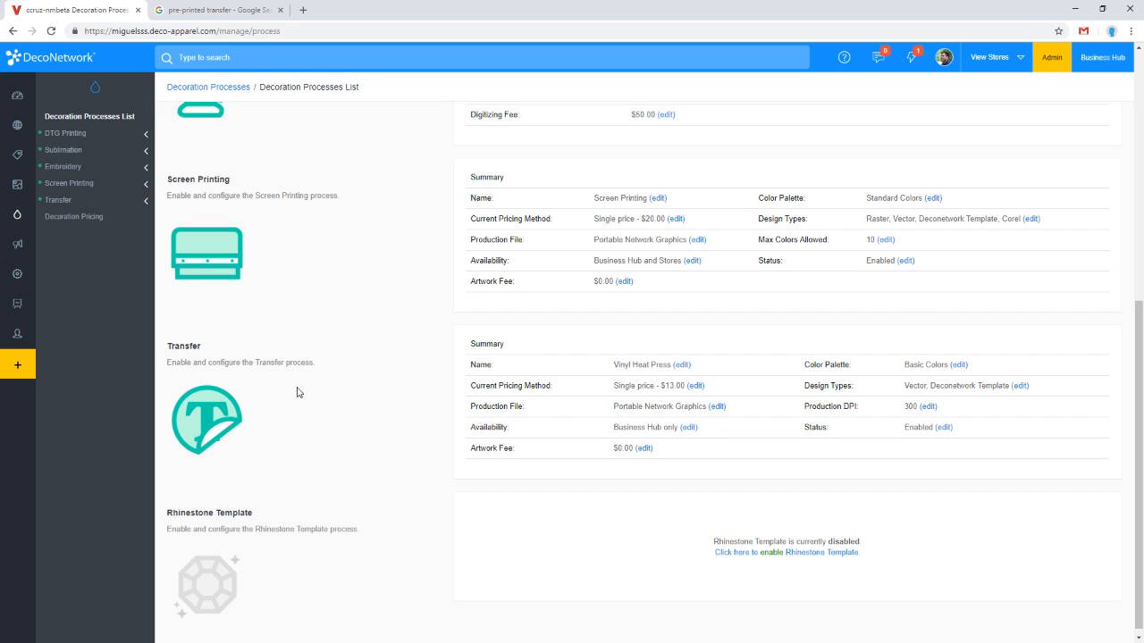
click(73, 219)
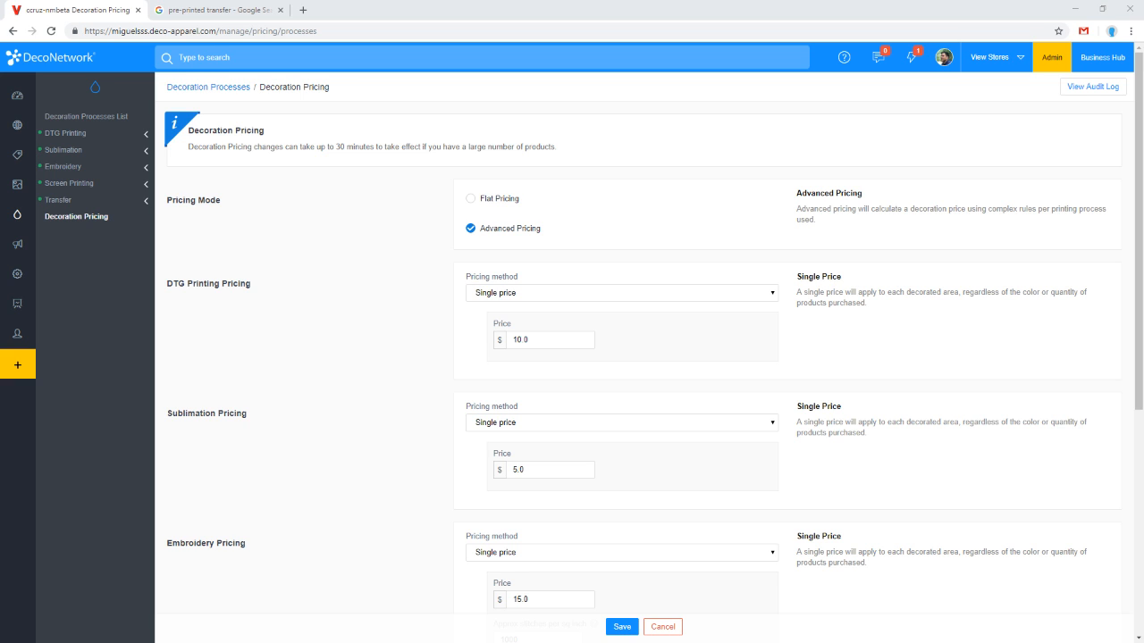
Step: Open the ccruz-nmbeta store's management dashboard and go to Edit Website's Website Pages editor
click(989, 57)
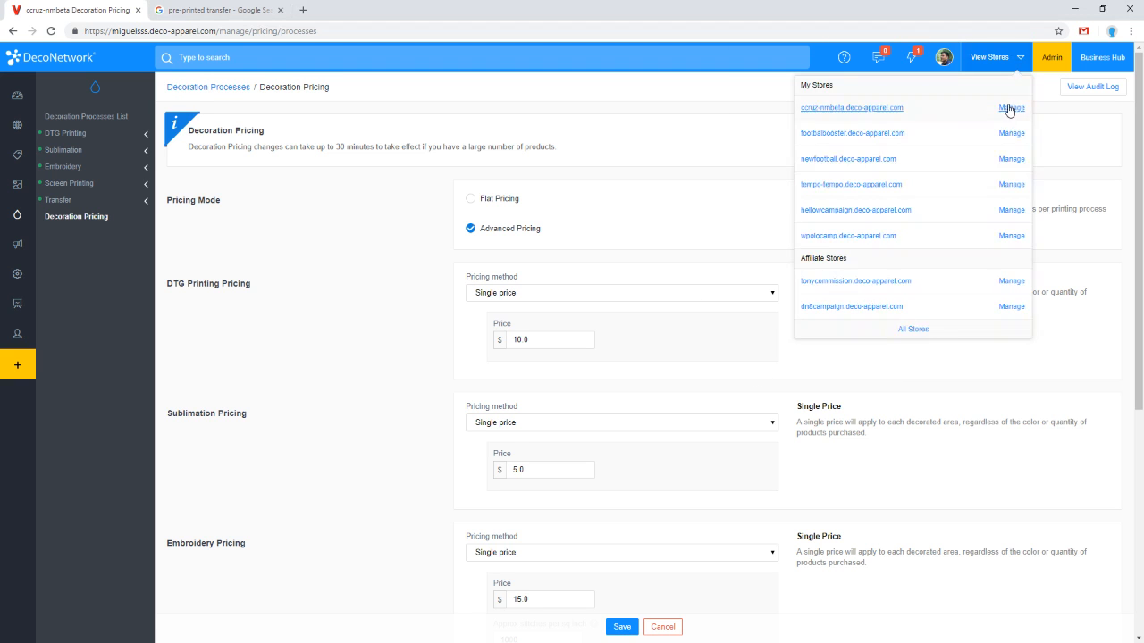
click(1011, 109)
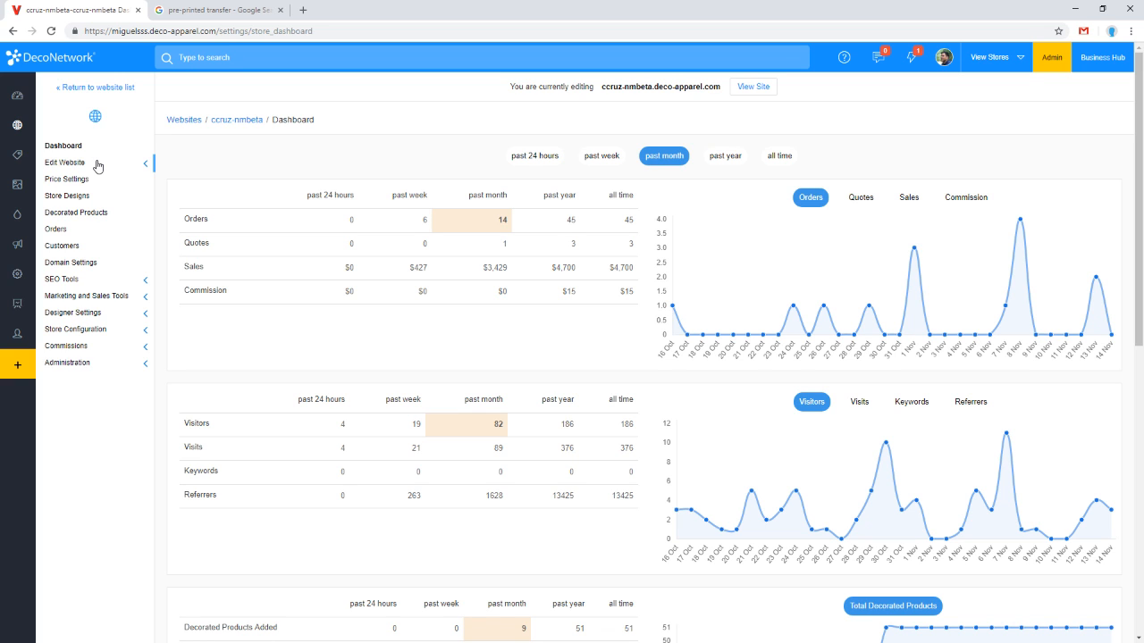
click(98, 165)
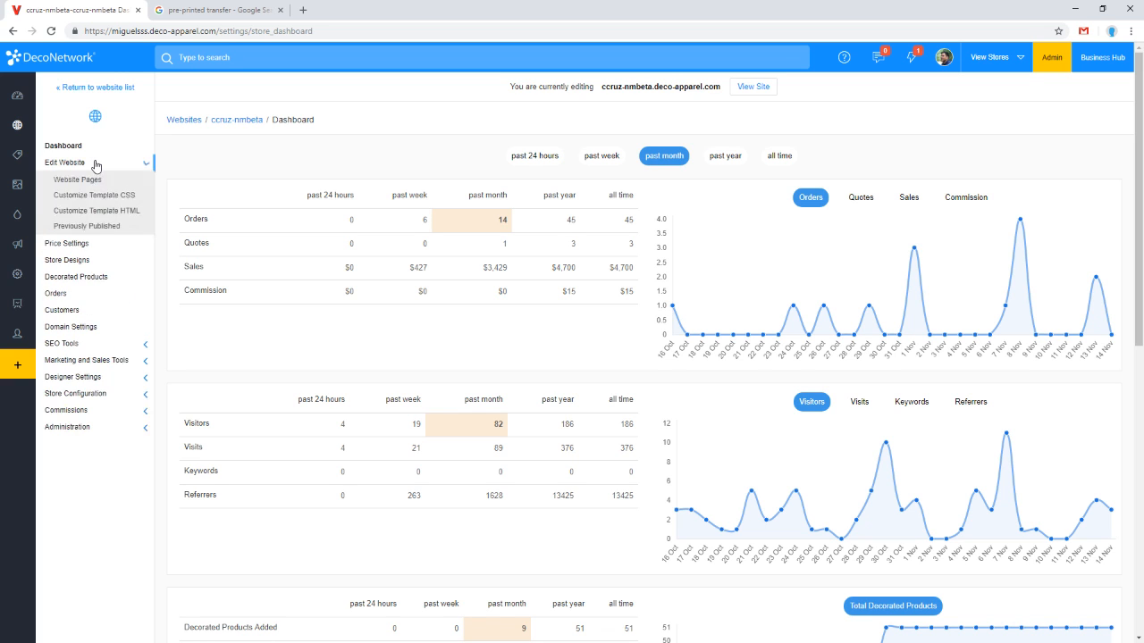
click(100, 186)
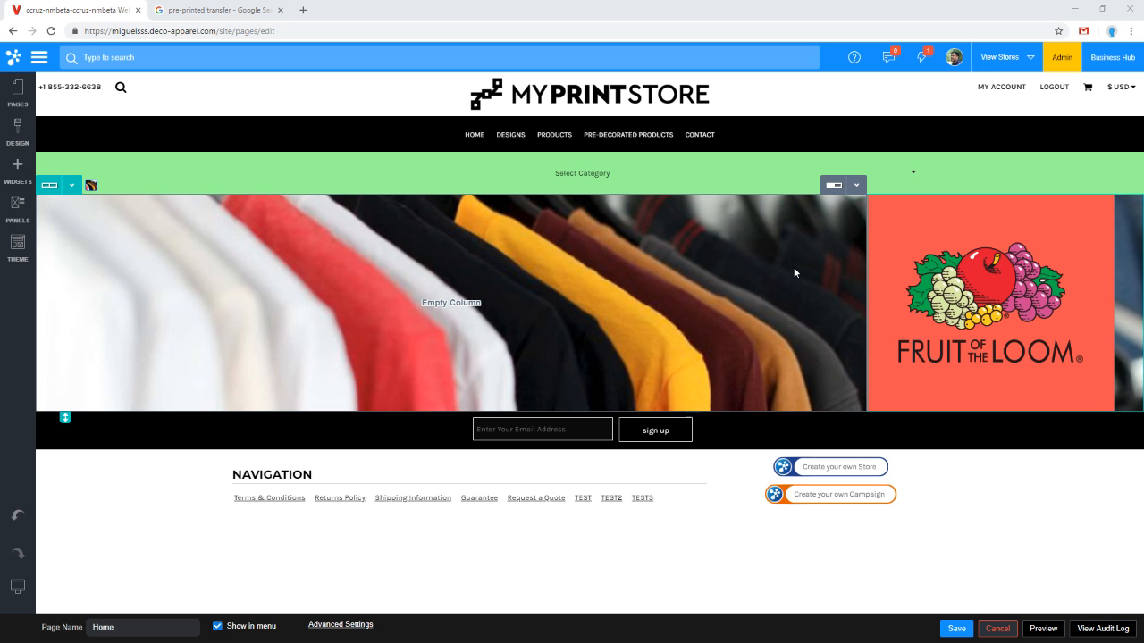
Step: Open the View Blank Product system page from the Product pages in the page list
click(14, 93)
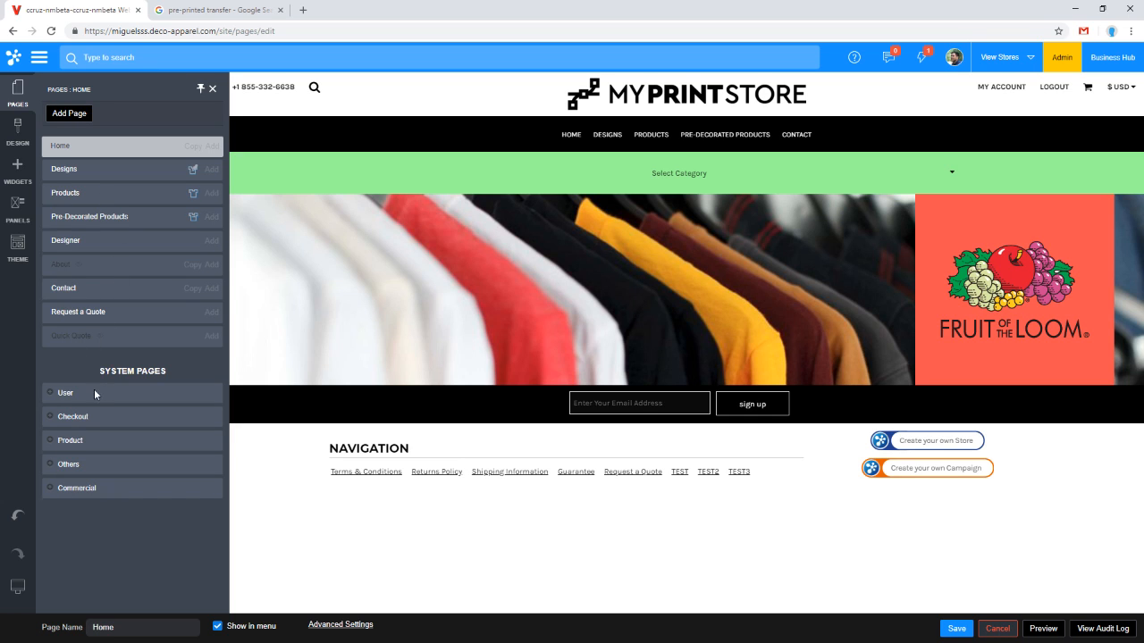
click(51, 443)
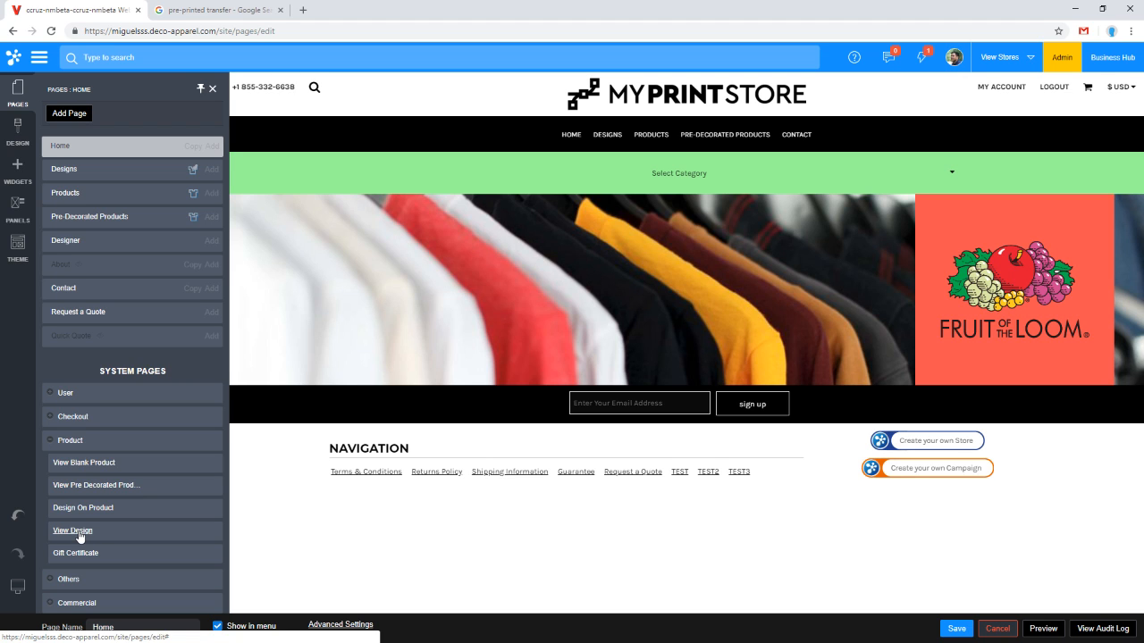
click(96, 471)
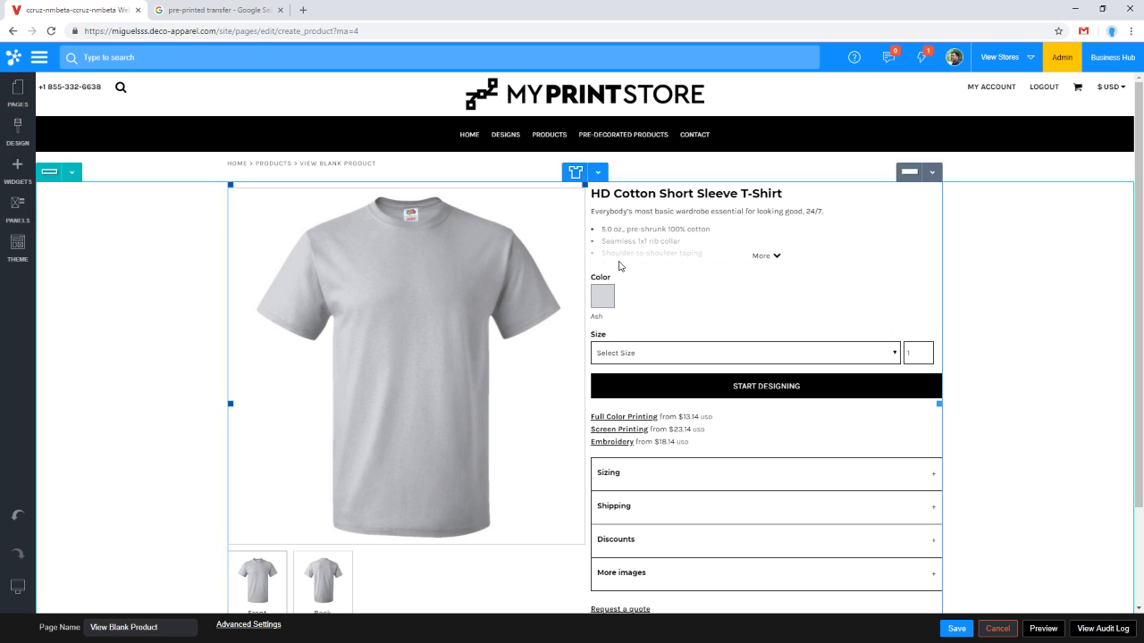
scroll(757, 381, down, 1)
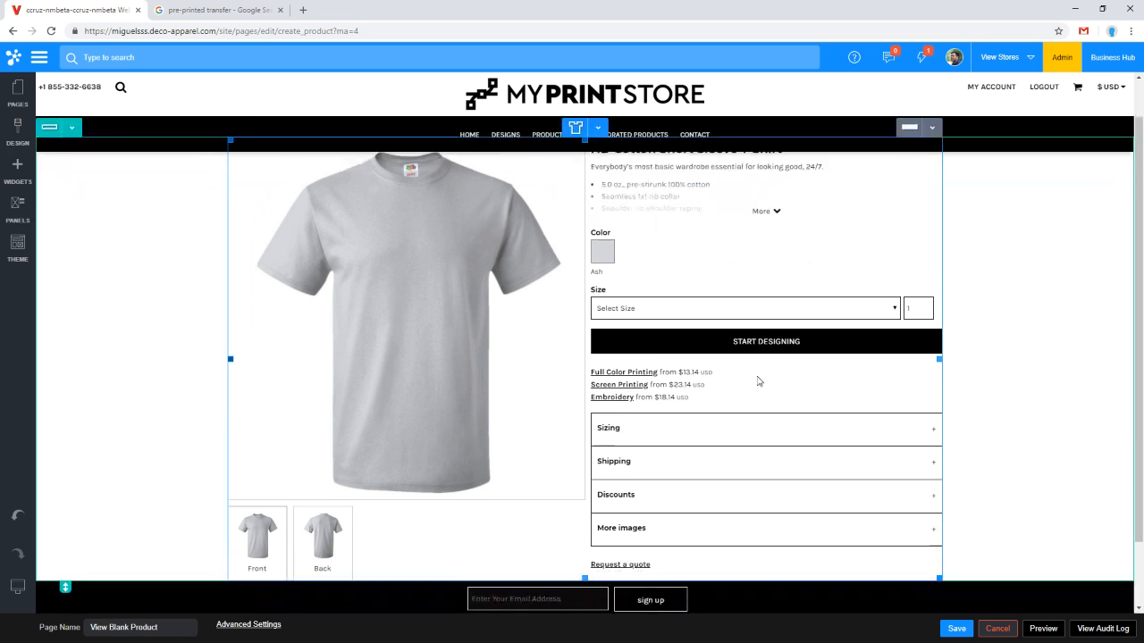
scroll(758, 381, down, 2)
scroll(763, 378, up, 3)
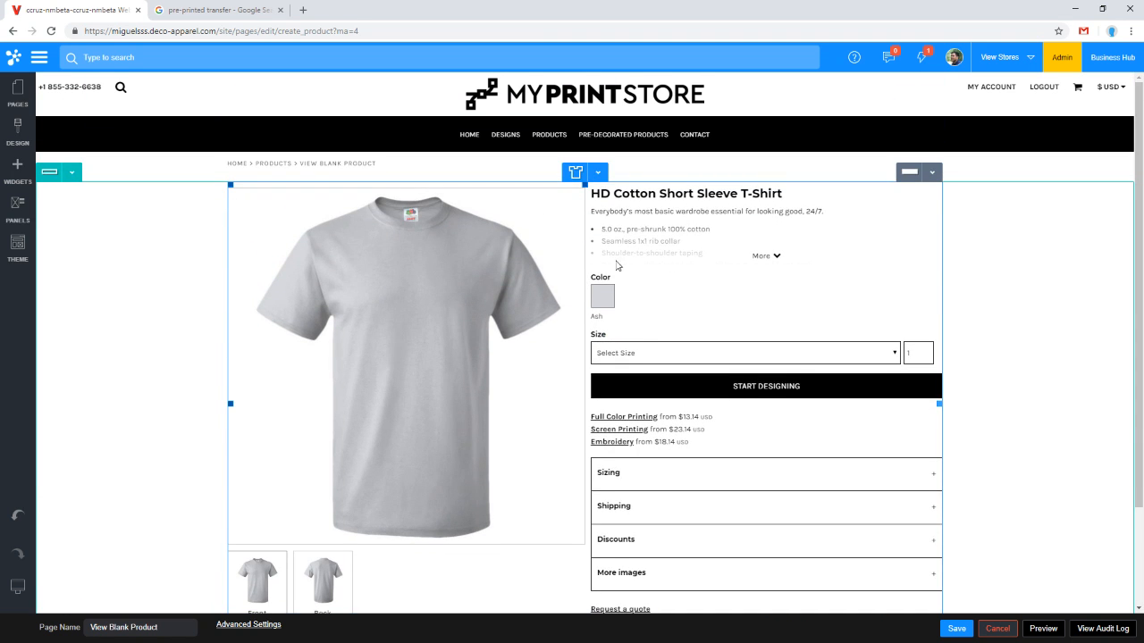
Step: Open the product widget's properties dialog and move it aside to review its position settings
double_click(640, 486)
drag(214, 204, 282, 185)
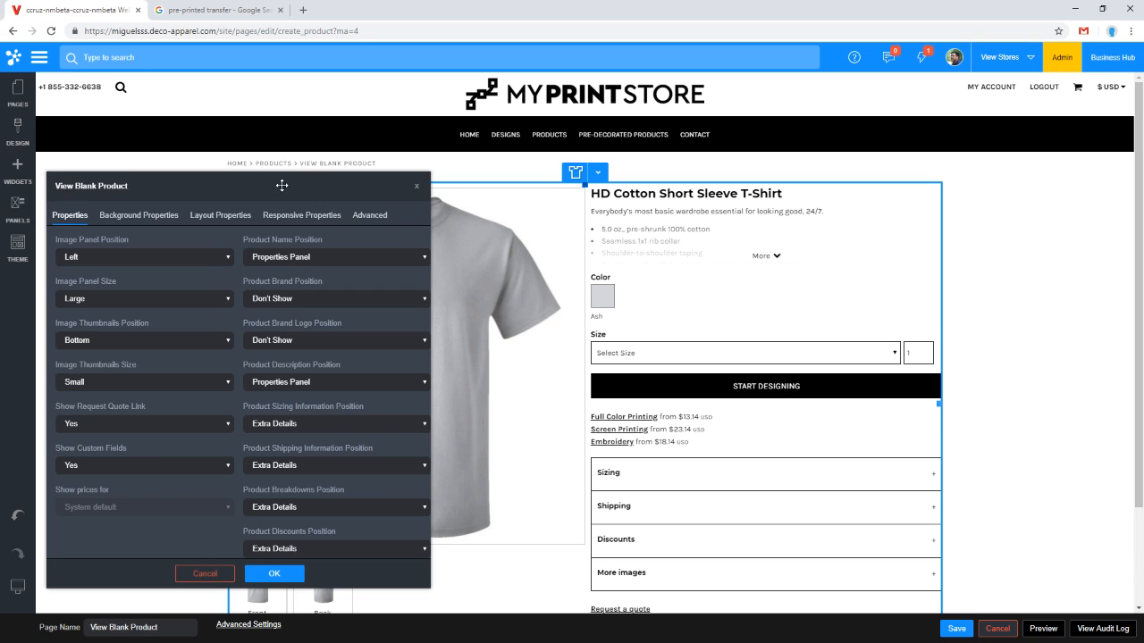
scroll(787, 372, down, 1)
scroll(354, 373, down, 1)
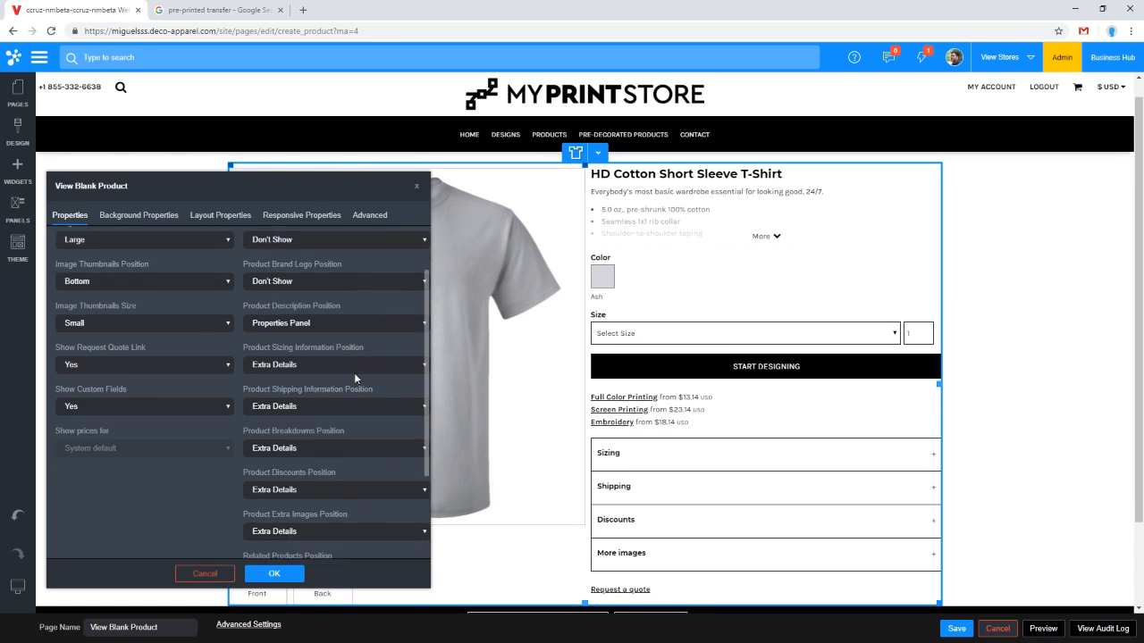
scroll(355, 374, down, 2)
scroll(358, 376, up, 3)
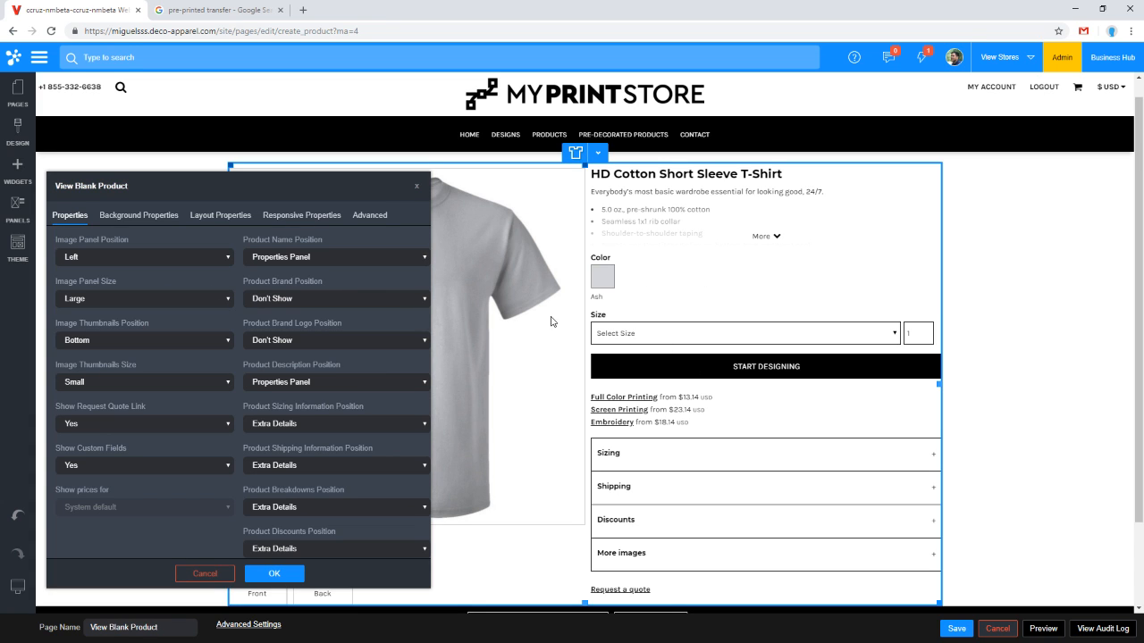
Step: Try Product Brand Position at Top of Page, then set it to Properties Panel
click(287, 301)
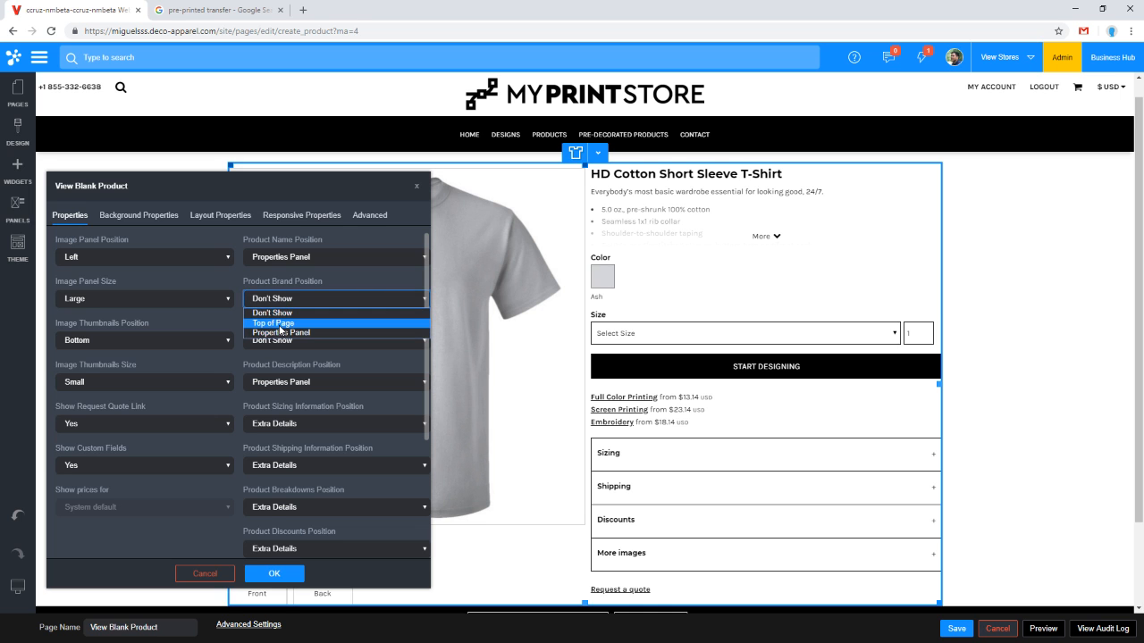
click(280, 326)
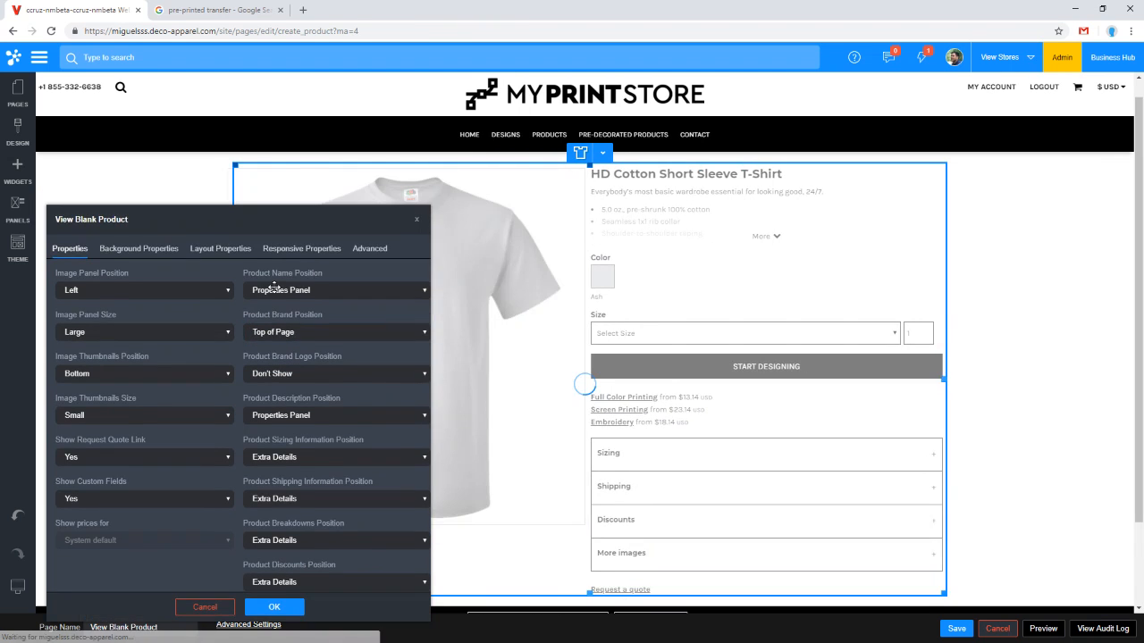
click(295, 403)
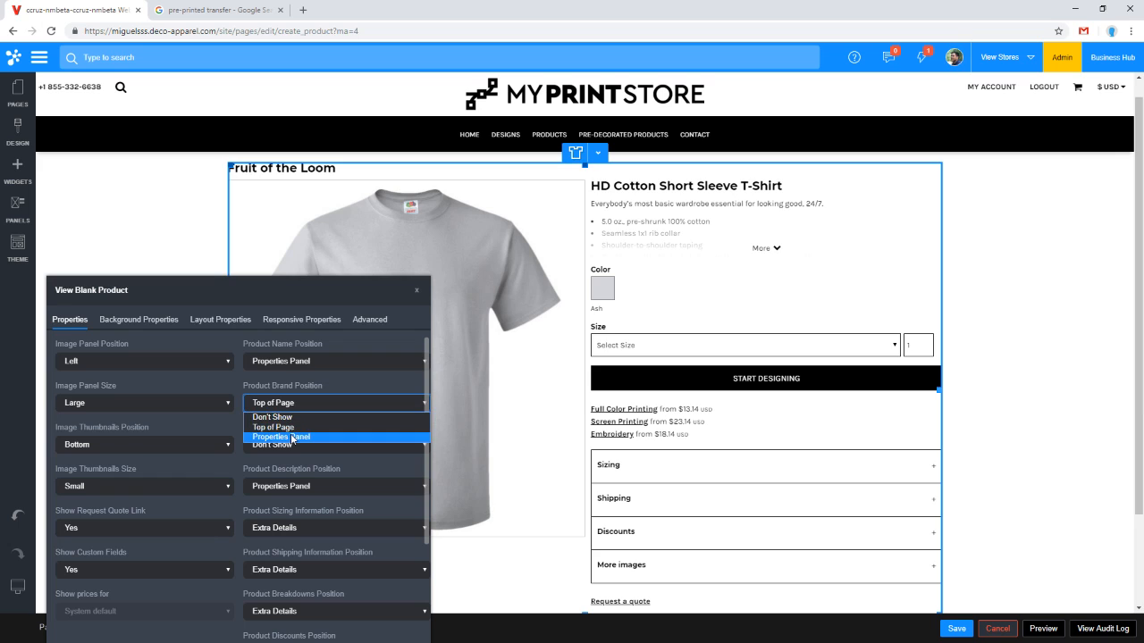
click(293, 436)
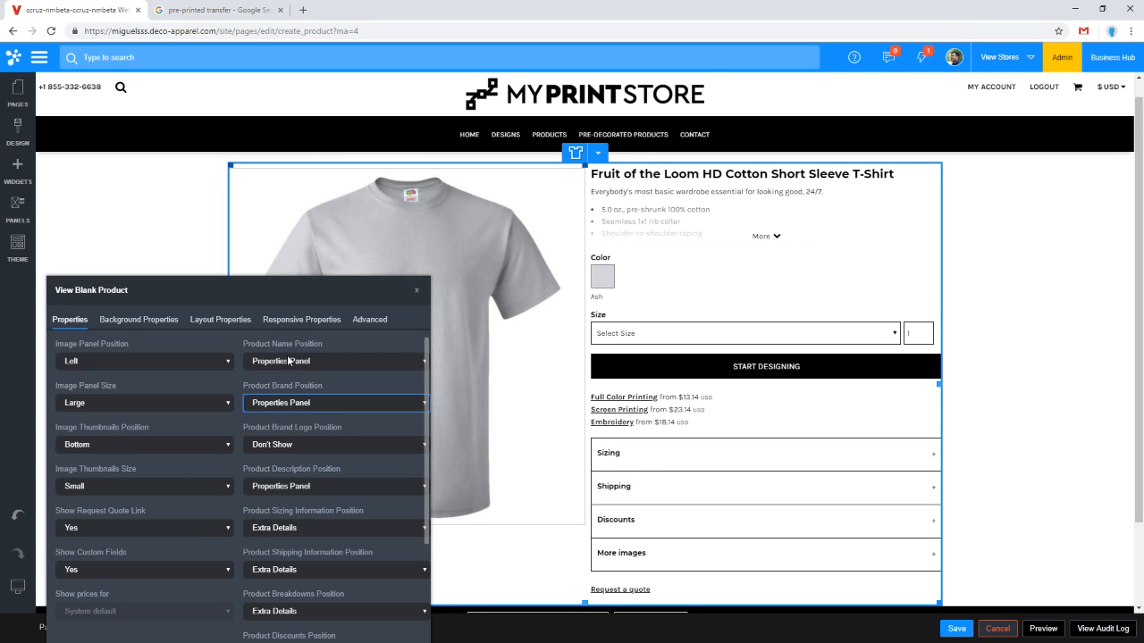
Step: Review the Product Description Position options and move the properties dialog aside
click(322, 486)
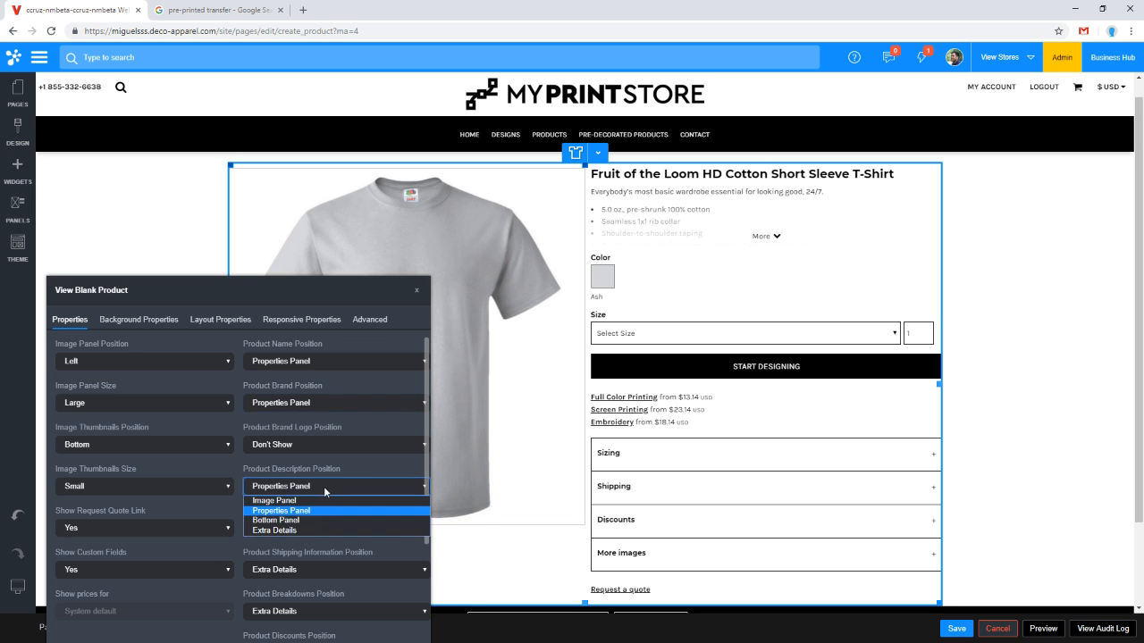
click(345, 468)
scroll(344, 473, down, 1)
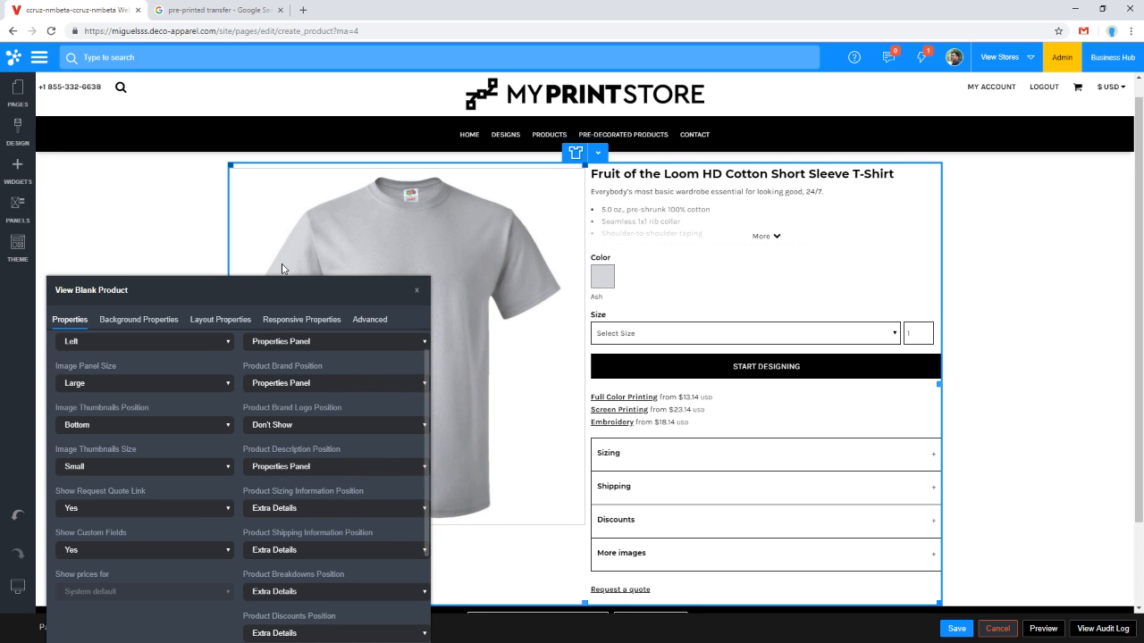
drag(277, 282, 272, 173)
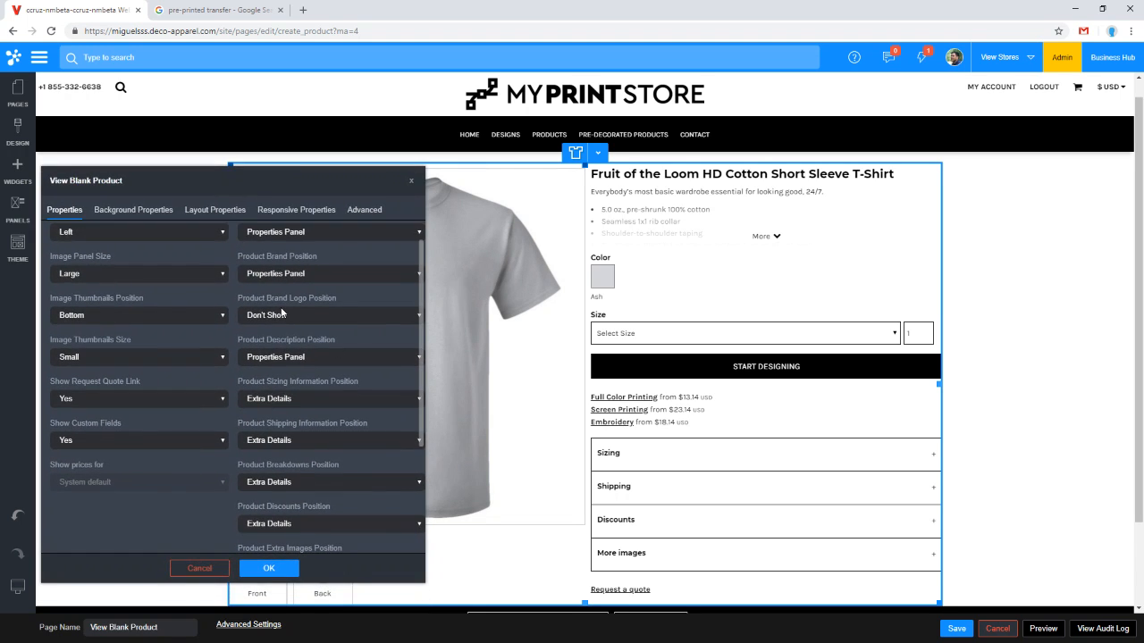
drag(200, 181, 809, 156)
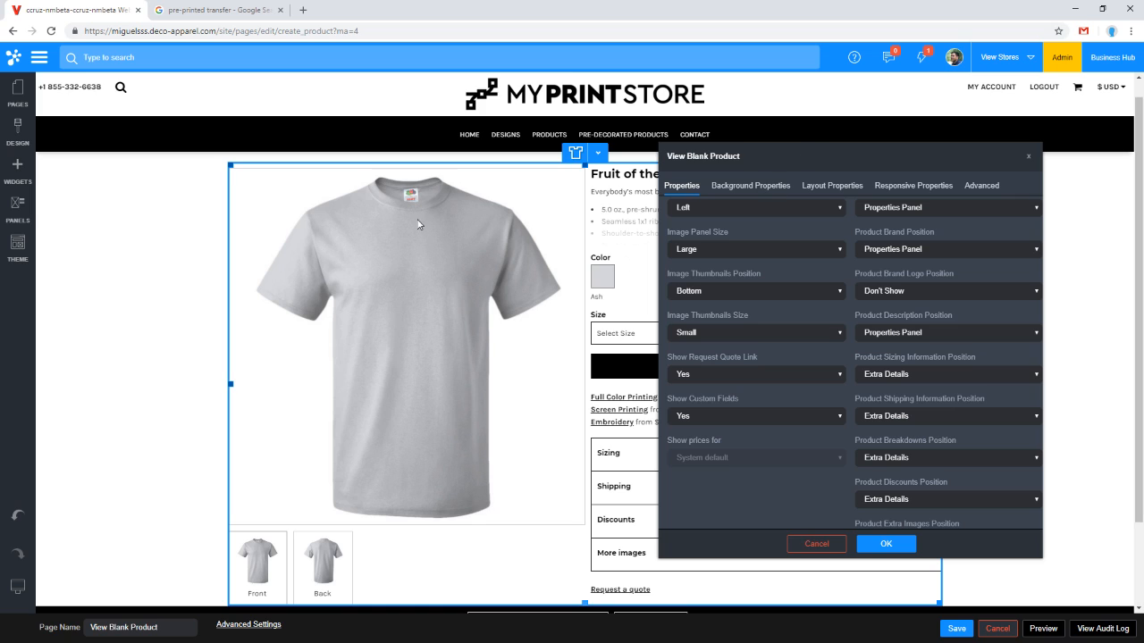
Step: Try other image panel positions and Small and Medium image panel sizes, ending with the Image Panel Size at Large
click(706, 206)
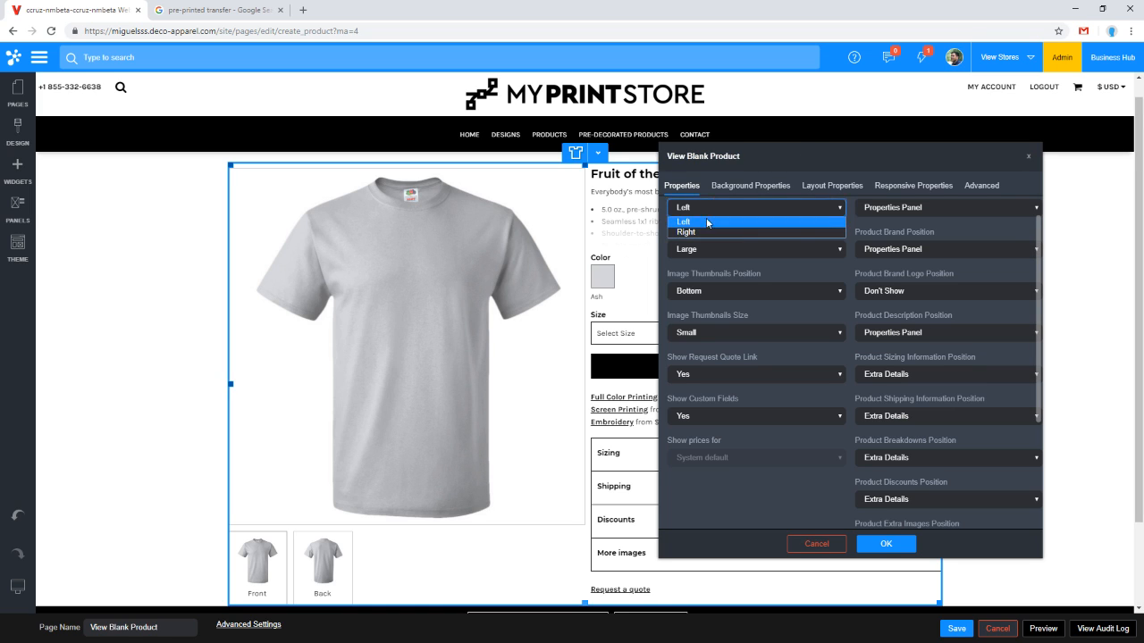
click(663, 207)
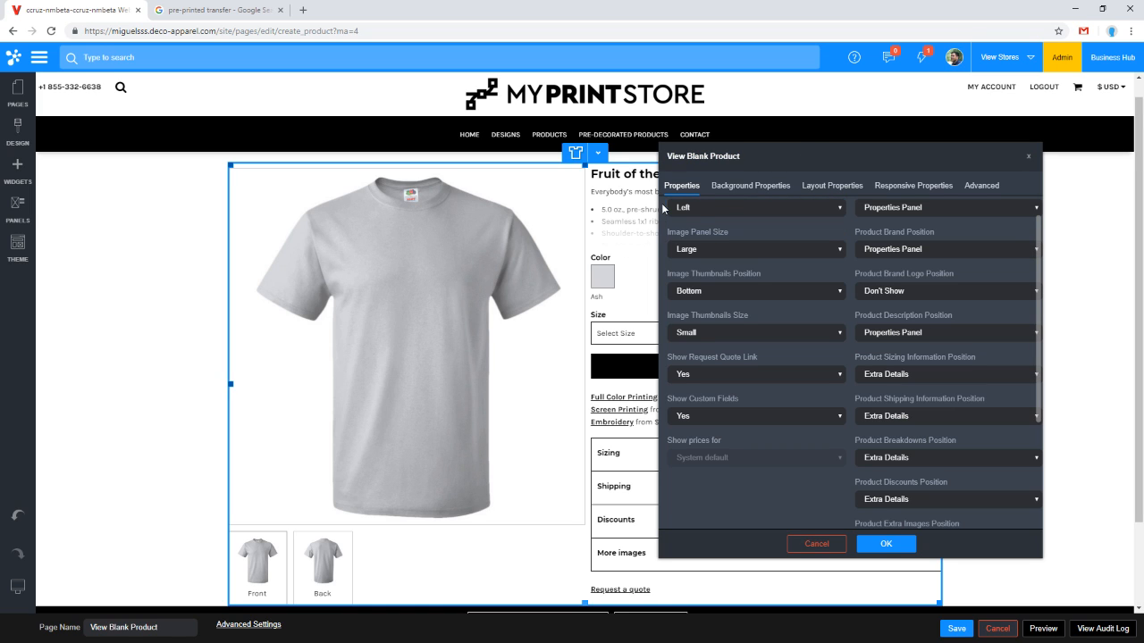
click(703, 254)
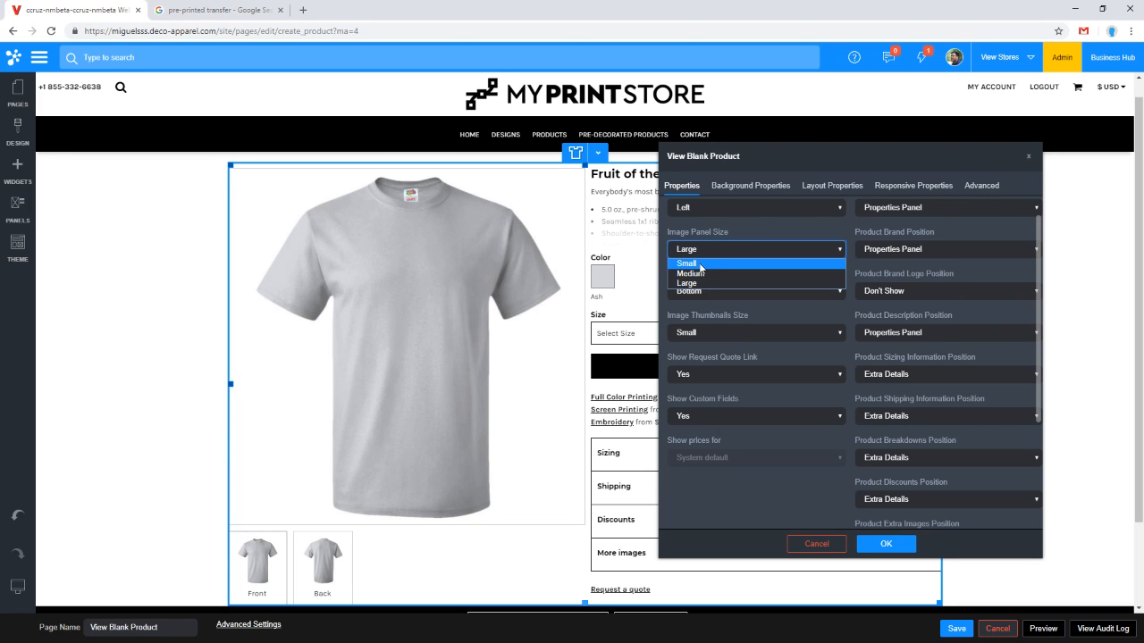
click(700, 264)
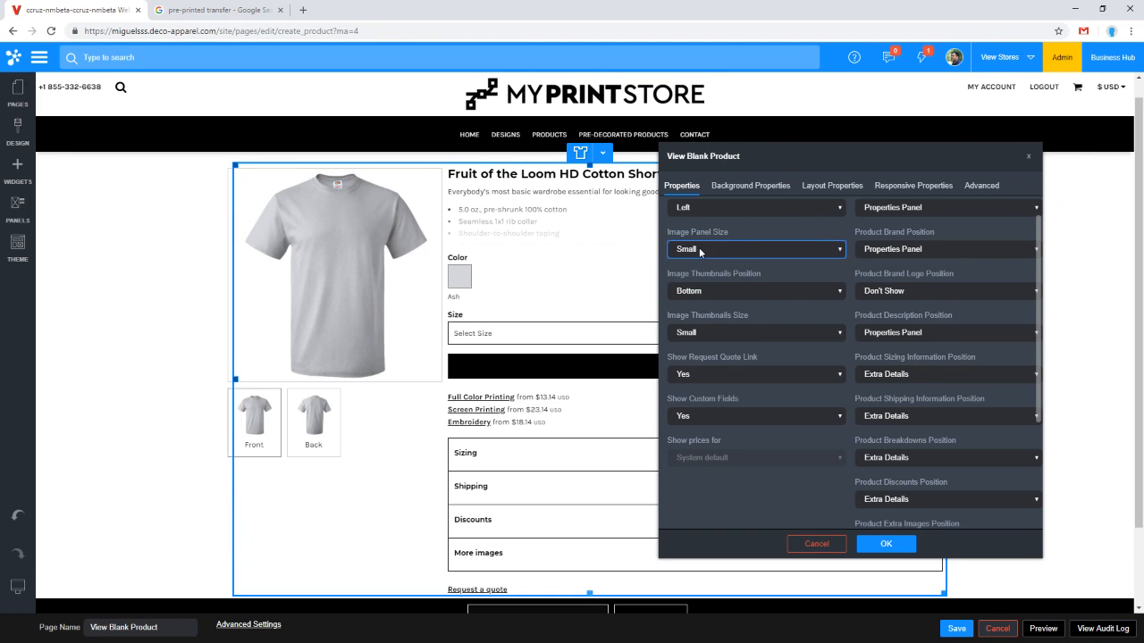
click(700, 251)
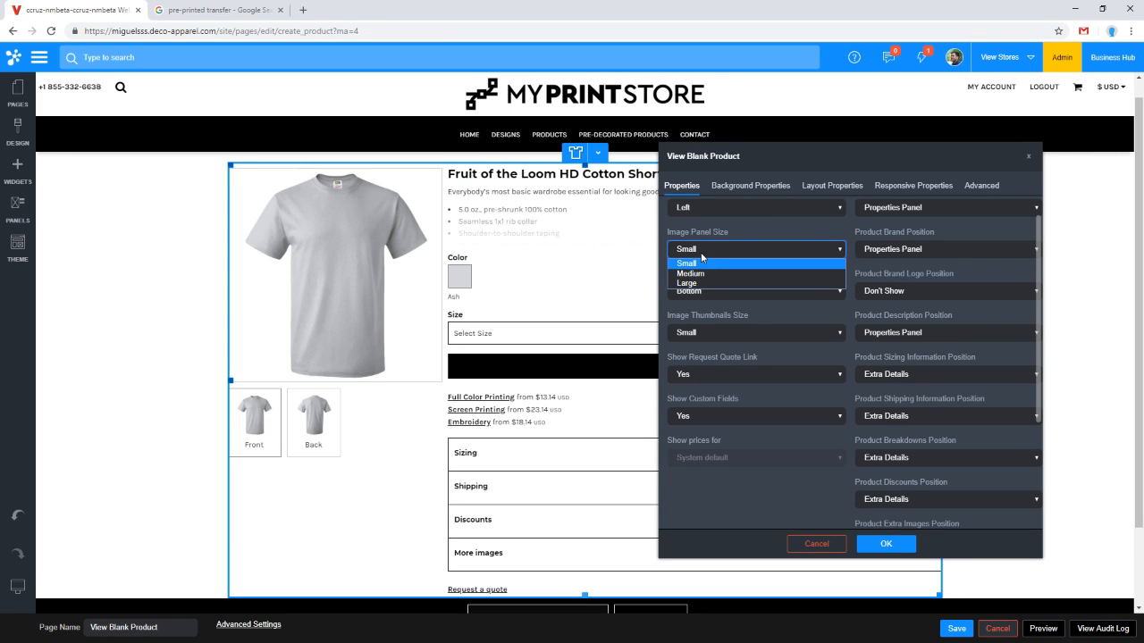
click(700, 272)
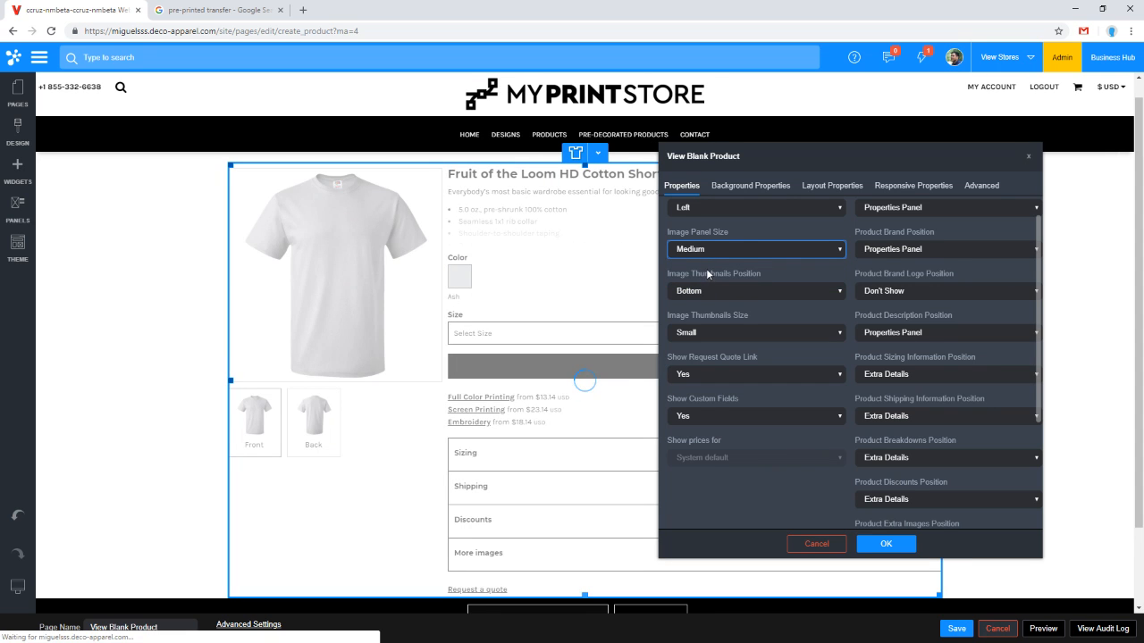
click(706, 250)
click(709, 286)
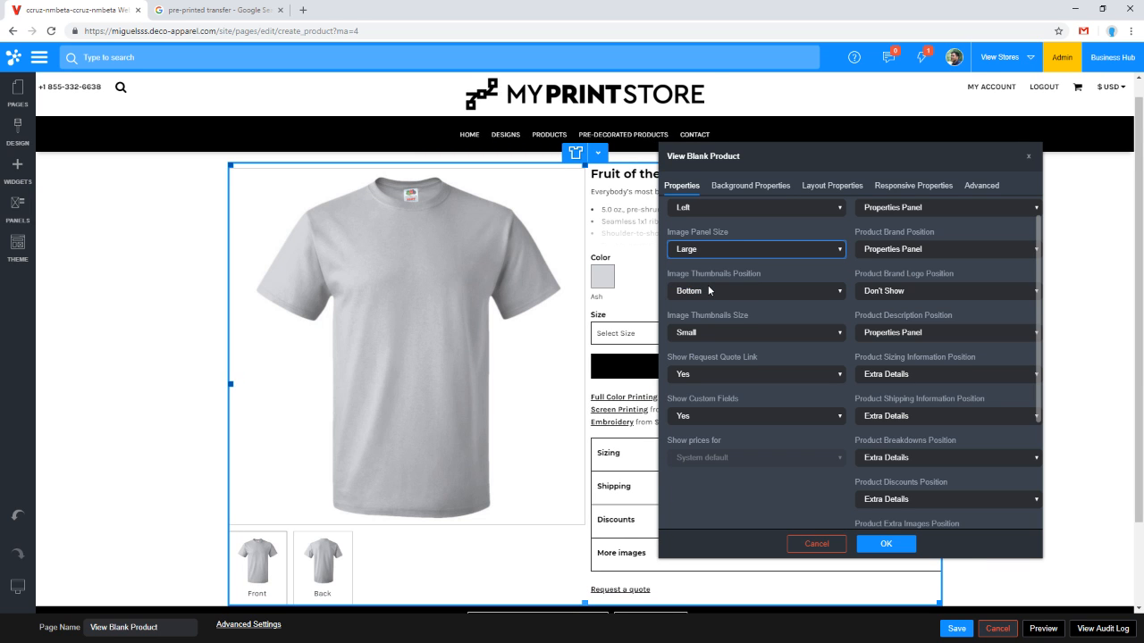
Step: Set Image Thumbnails Position to Left and Image Thumbnails Size to Large
click(708, 292)
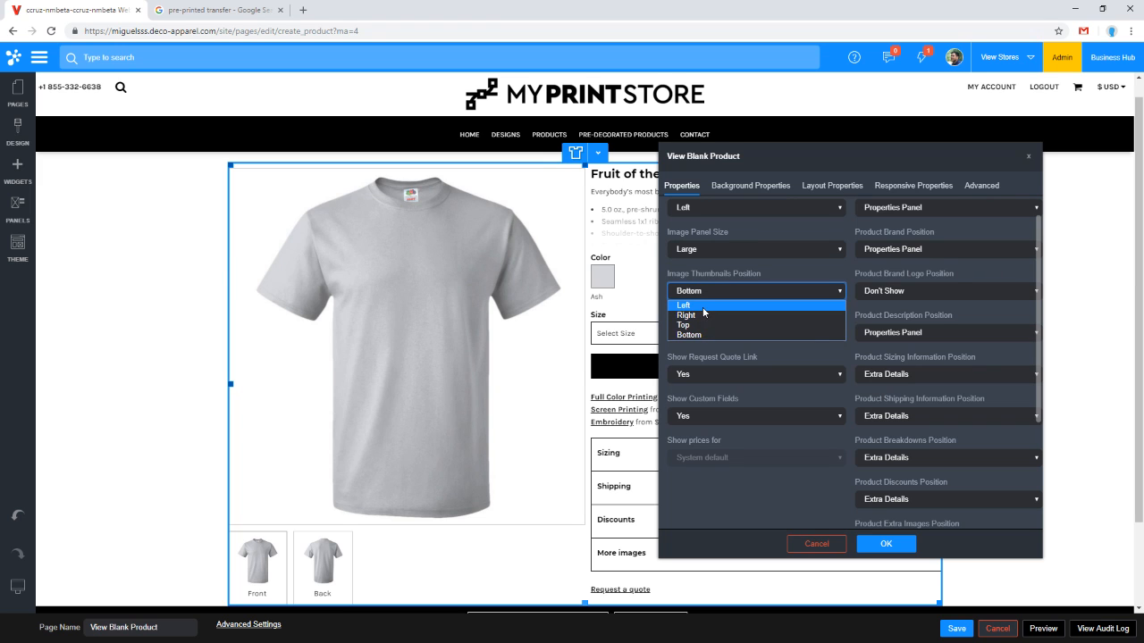
click(704, 306)
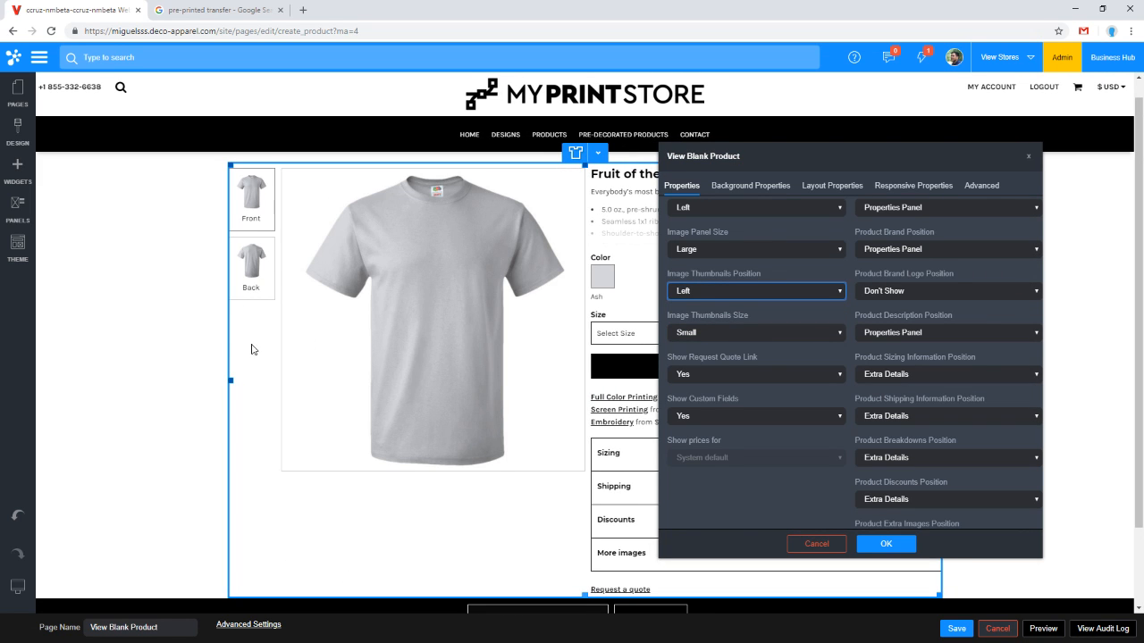
click(740, 331)
click(727, 368)
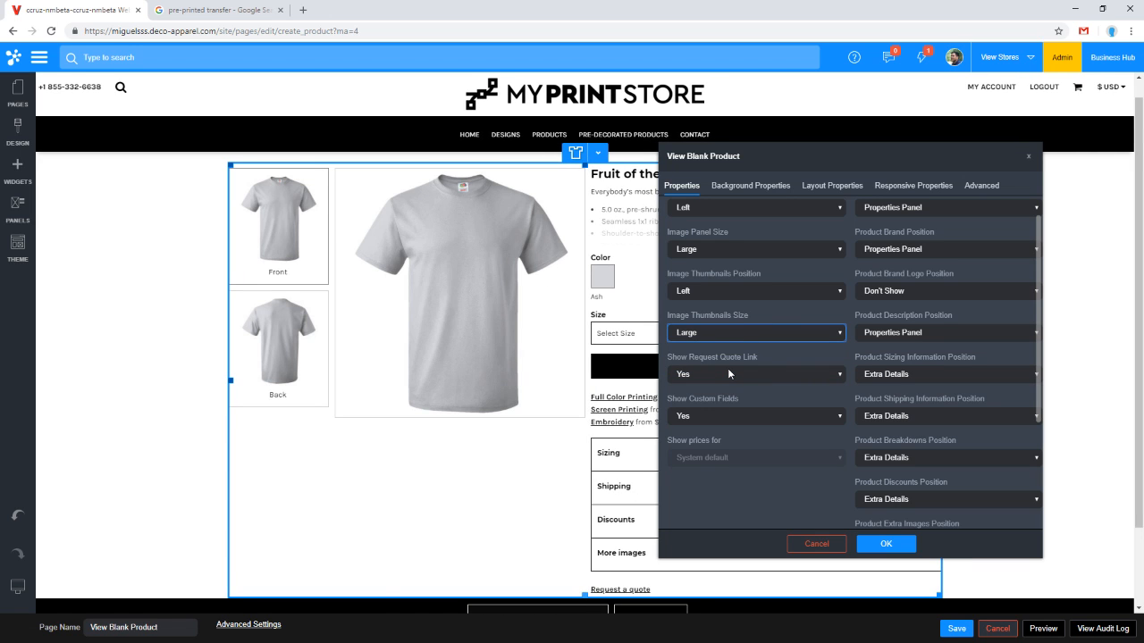
Step: Review the Show Request Quote Link and remaining position settings, then apply the product widget's properties
click(733, 376)
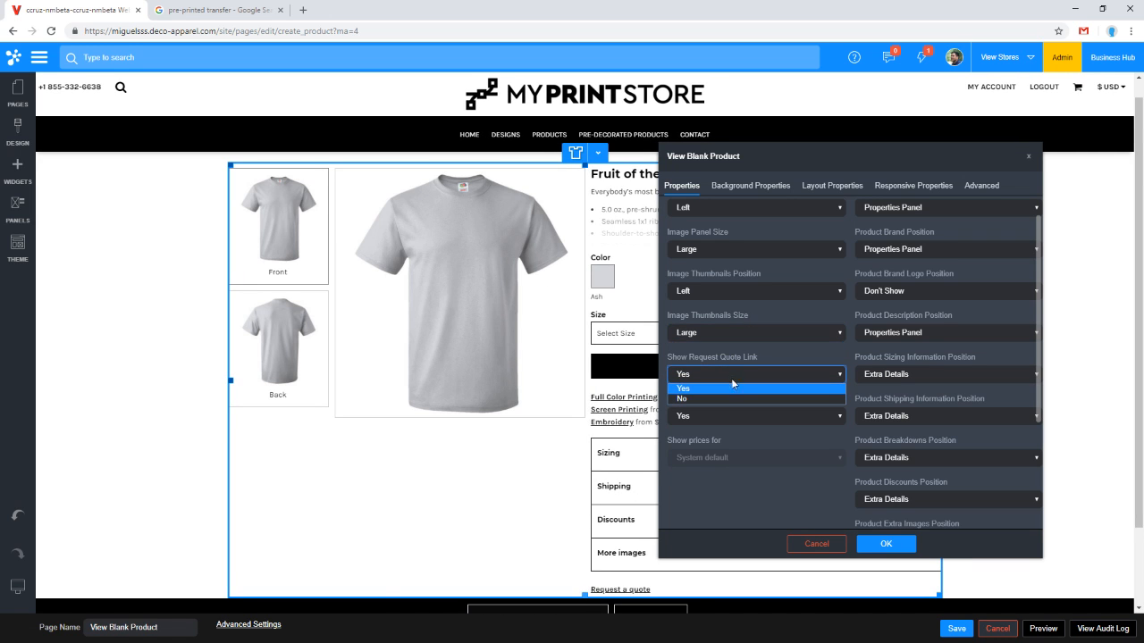
click(733, 490)
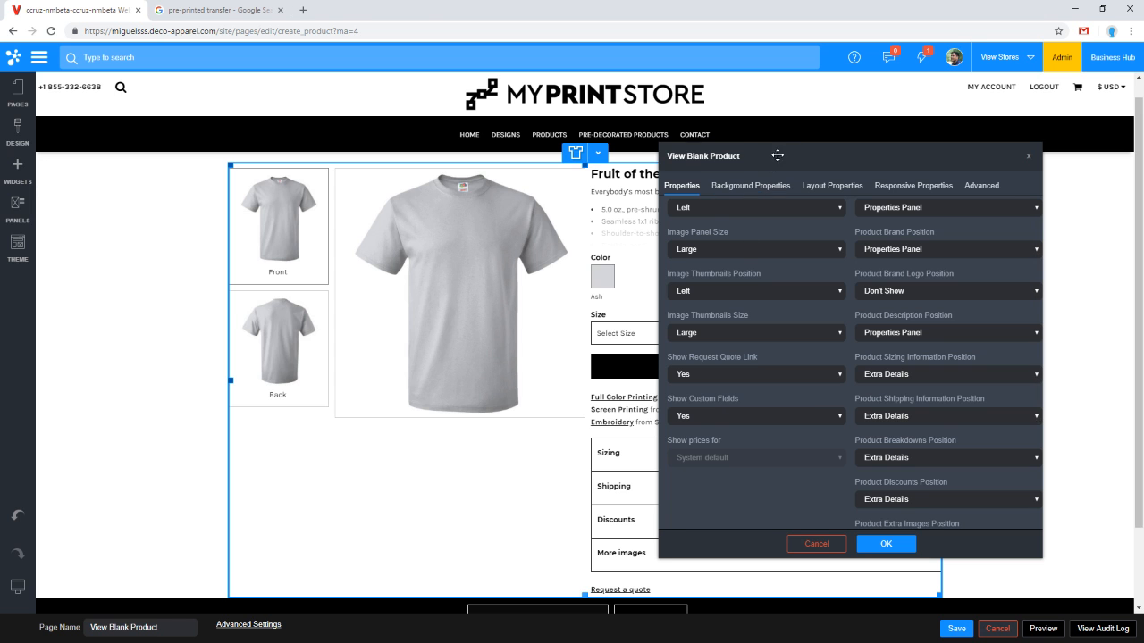
drag(775, 157, 162, 173)
scroll(339, 464, down, 2)
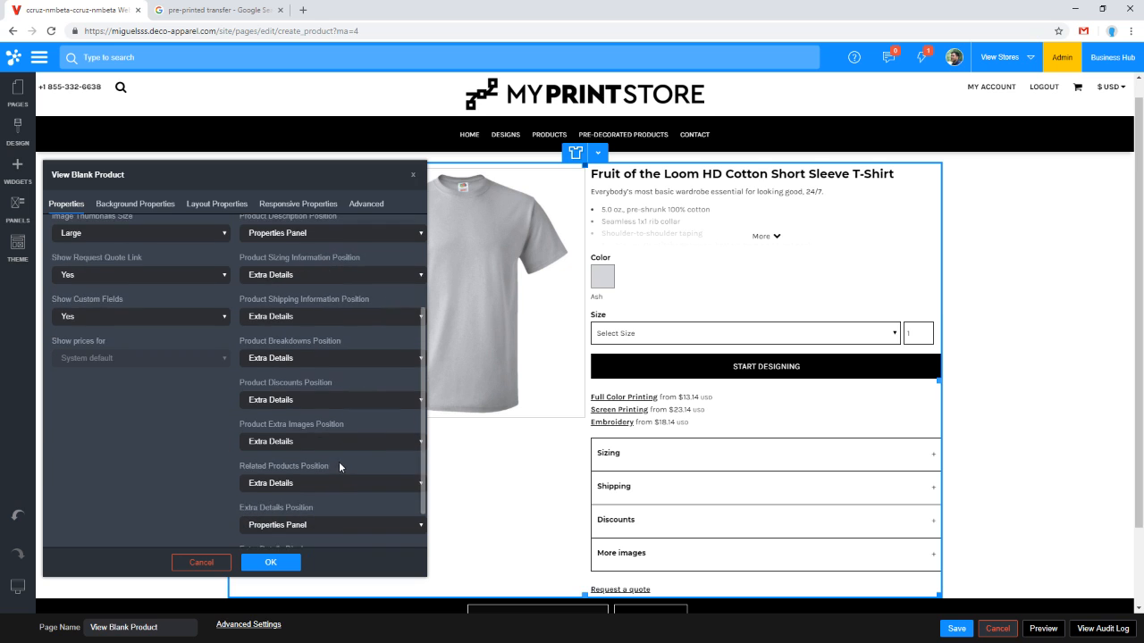
scroll(343, 463, down, 1)
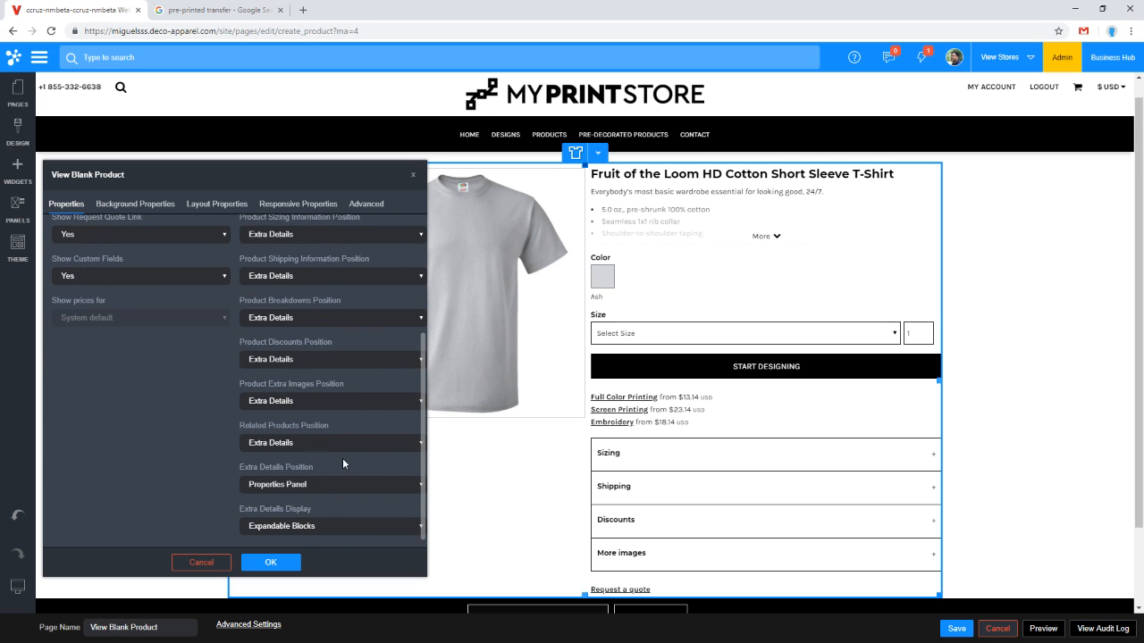
scroll(342, 463, up, 5)
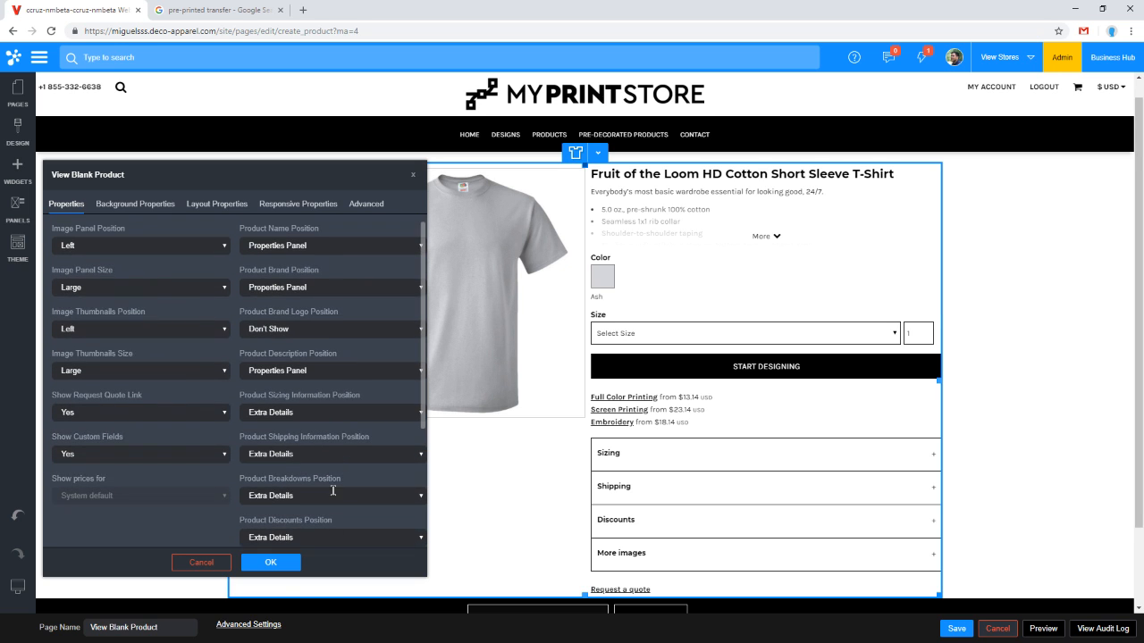
click(289, 569)
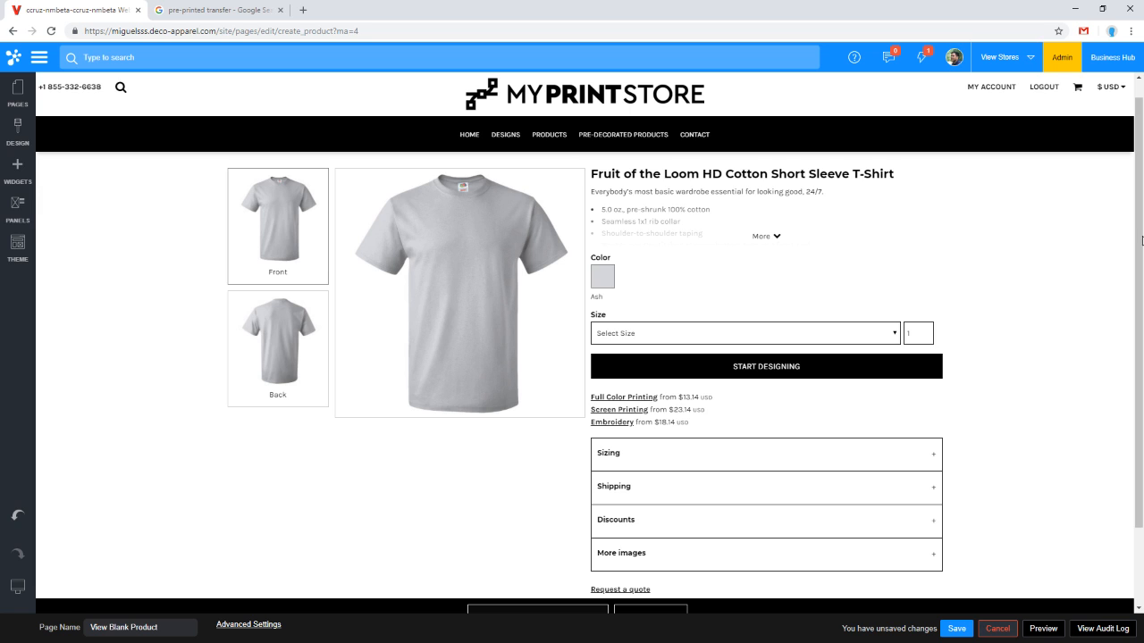
Step: Open the Home page and add a Button widget on the banner with the text Start Here
click(342, 257)
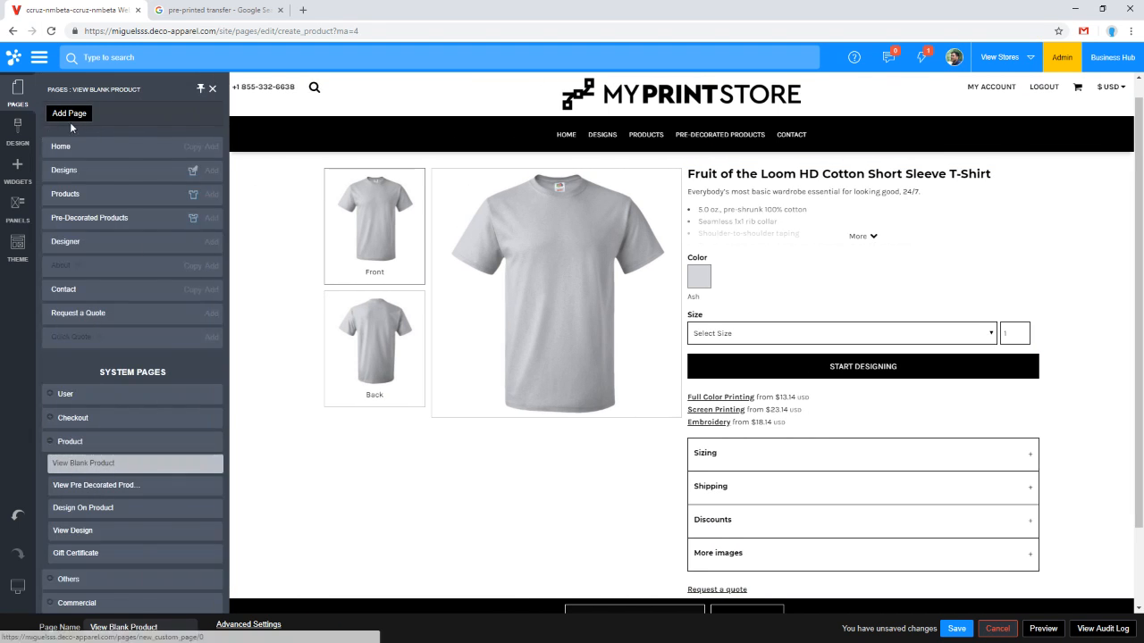
click(63, 152)
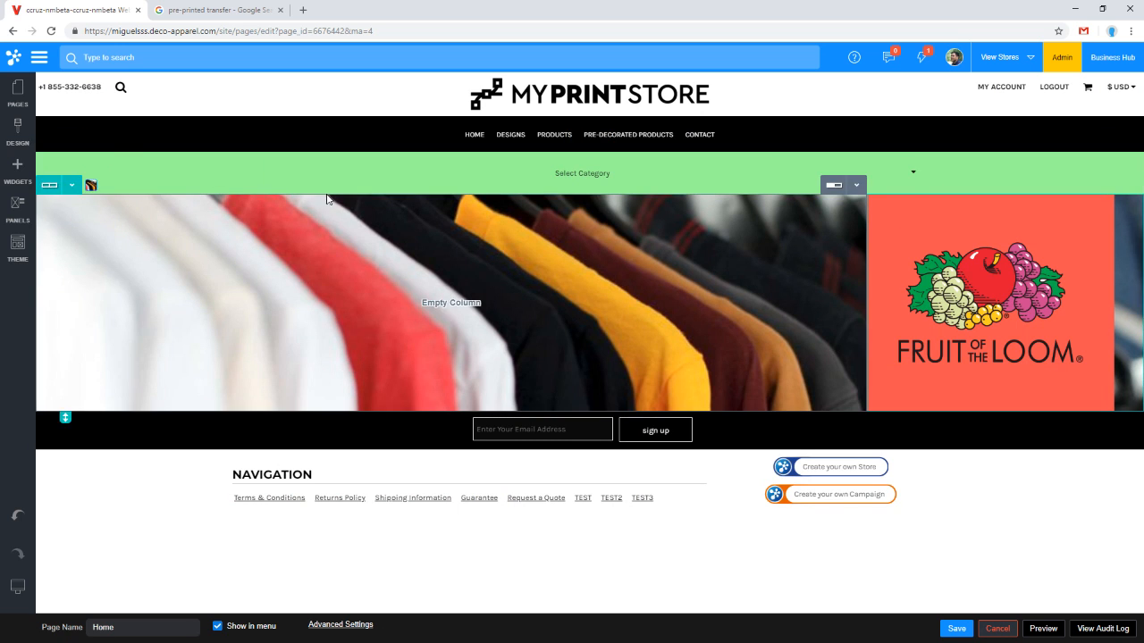
click(17, 168)
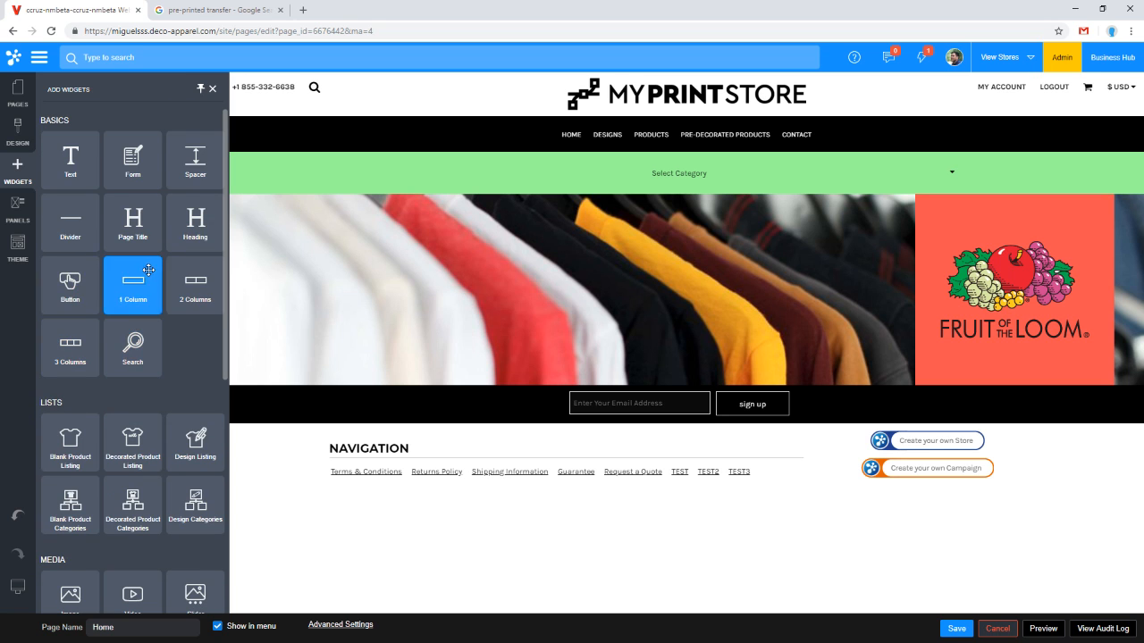
drag(68, 284, 411, 292)
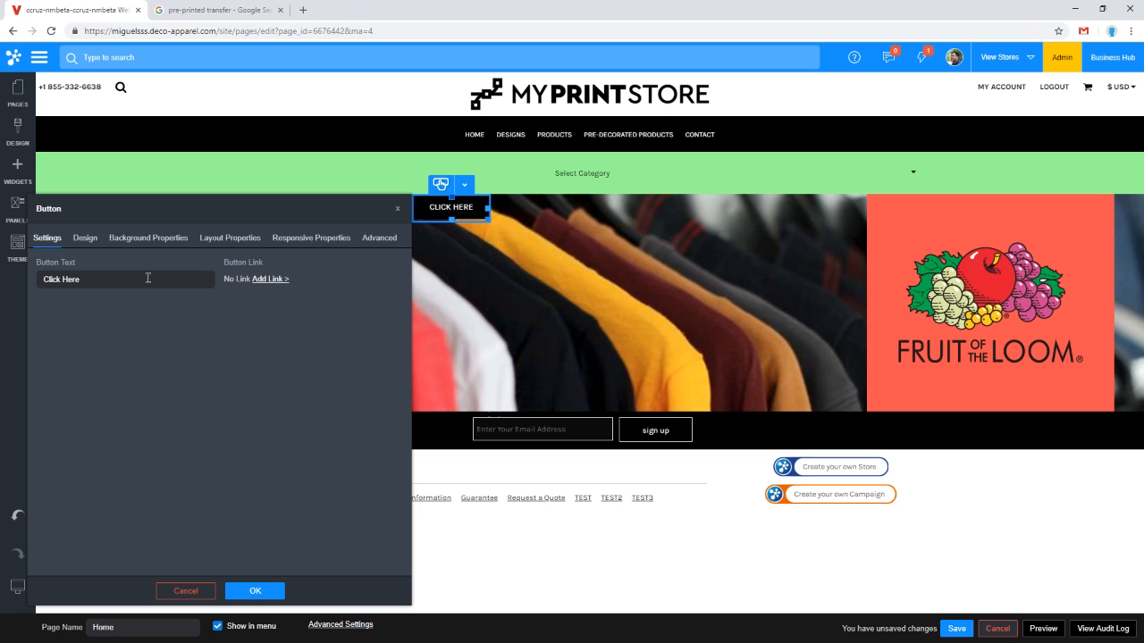
double_click(149, 278)
triple_click(149, 275)
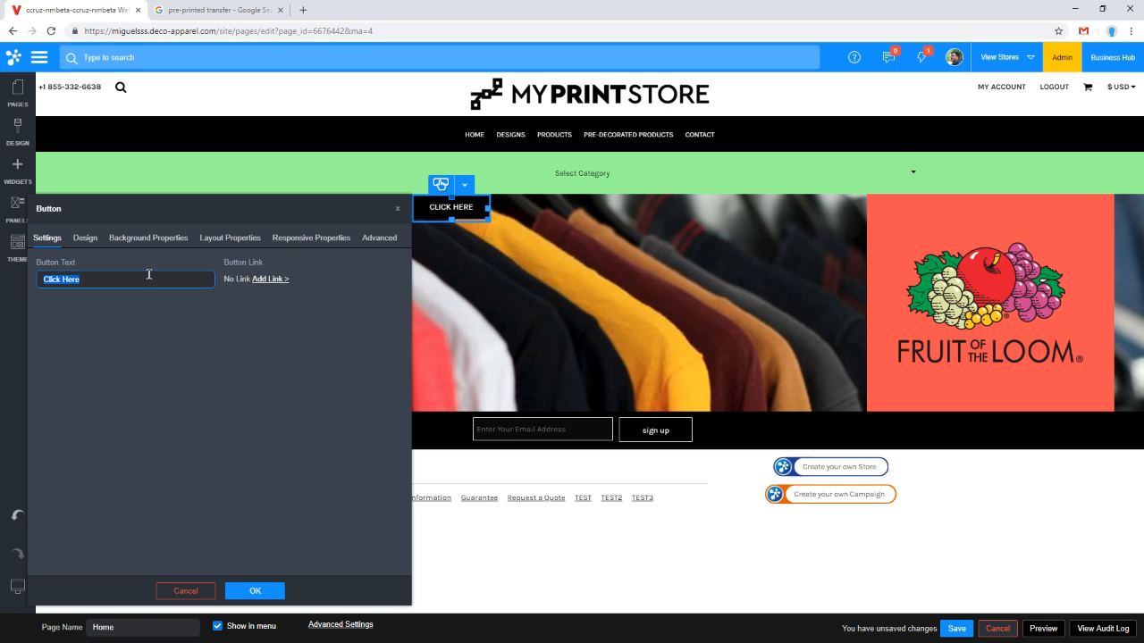
text(Start Here)
click(255, 591)
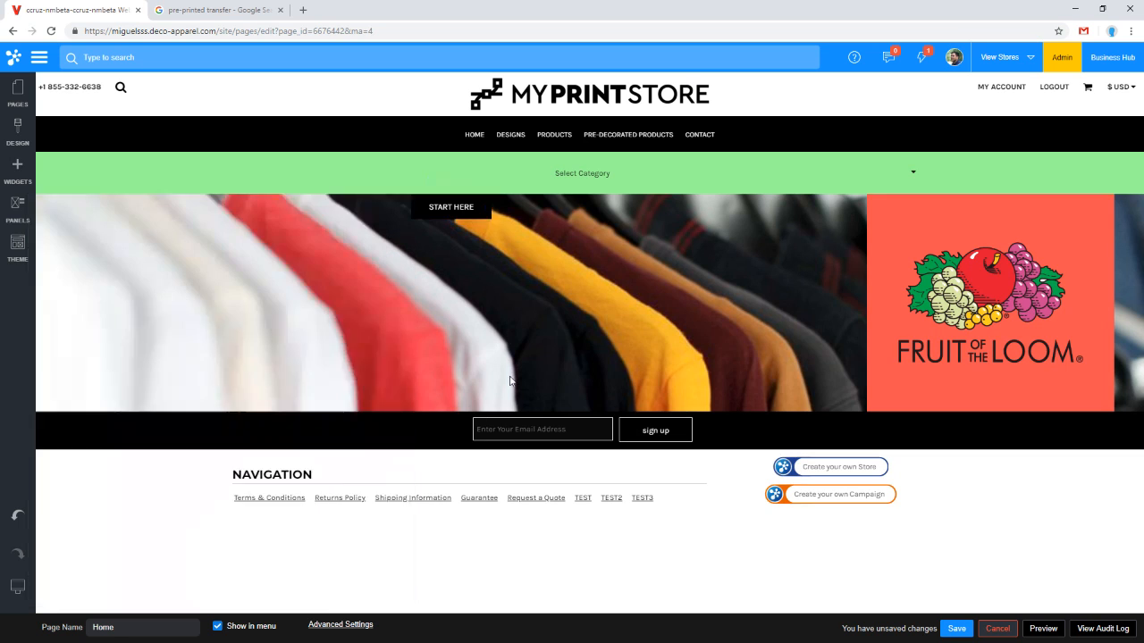
Step: Set the Start Here button's background color to red in its design settings
double_click(454, 211)
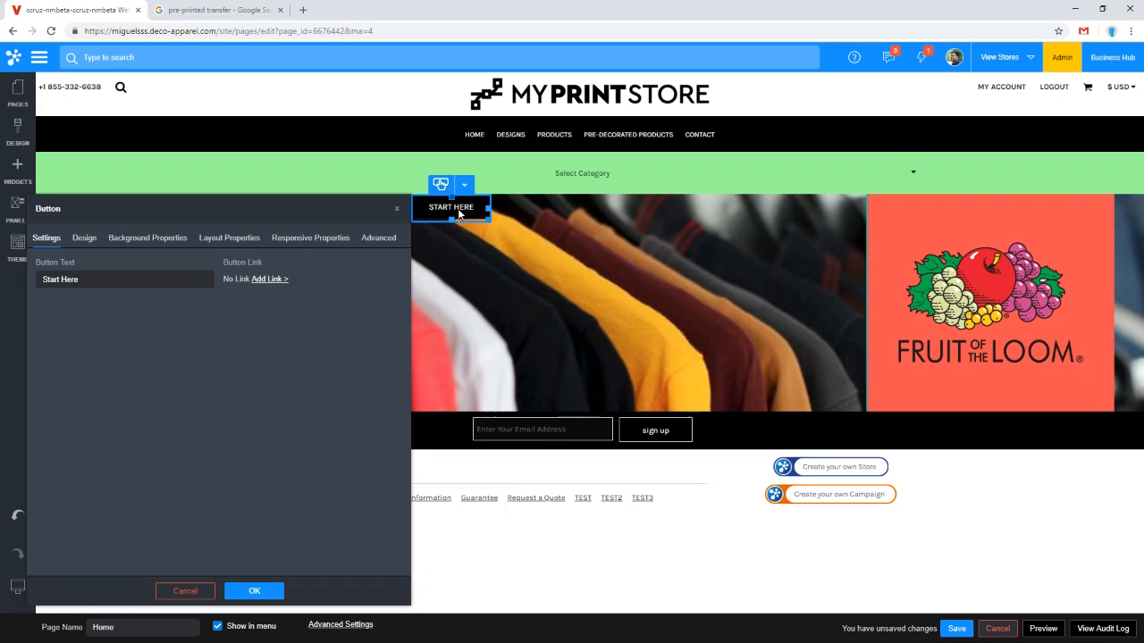
click(83, 239)
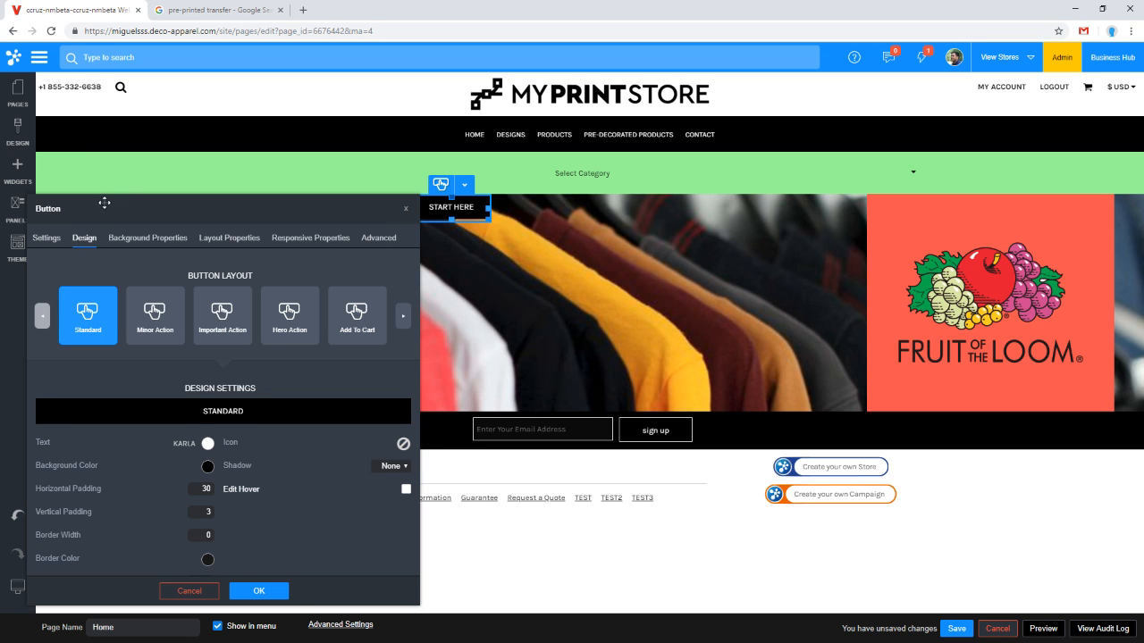
drag(104, 203, 129, 188)
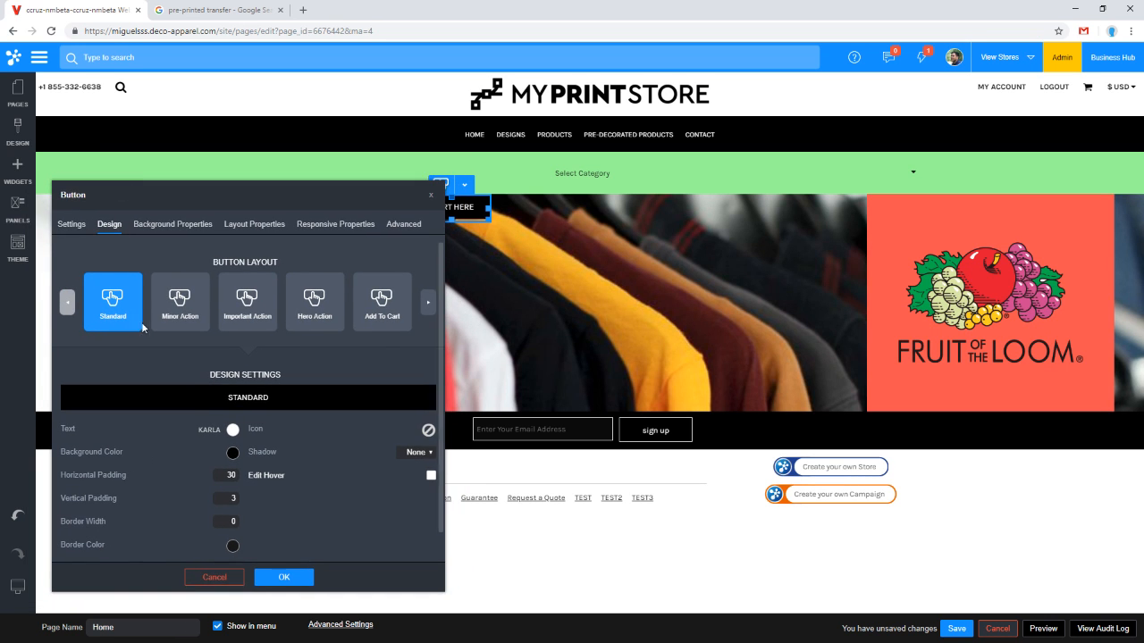
click(233, 453)
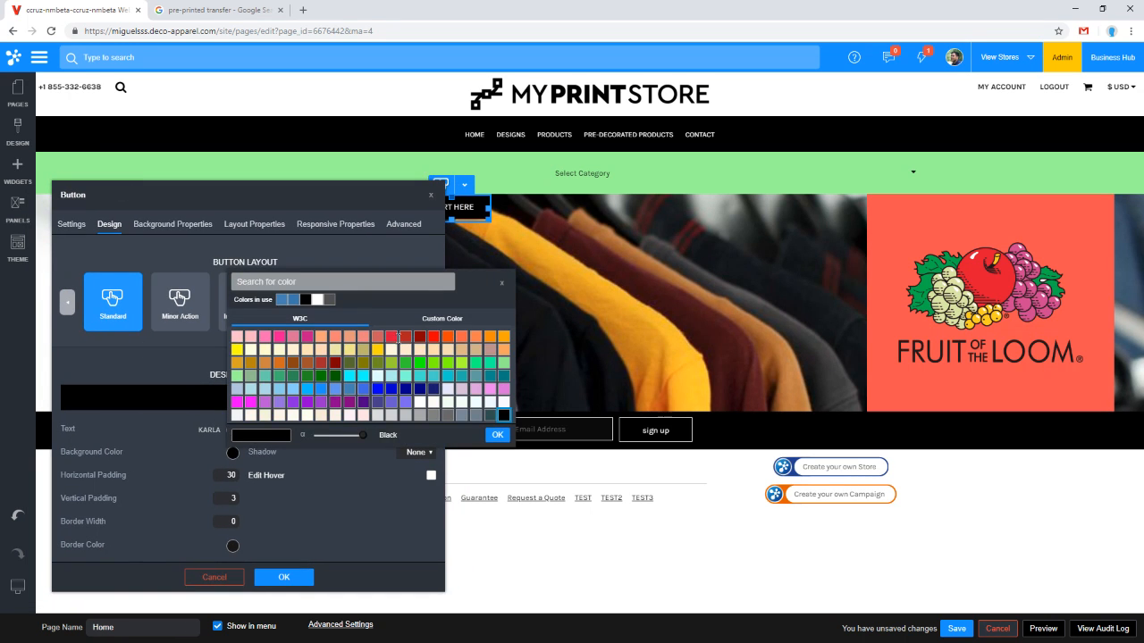
click(395, 340)
click(497, 435)
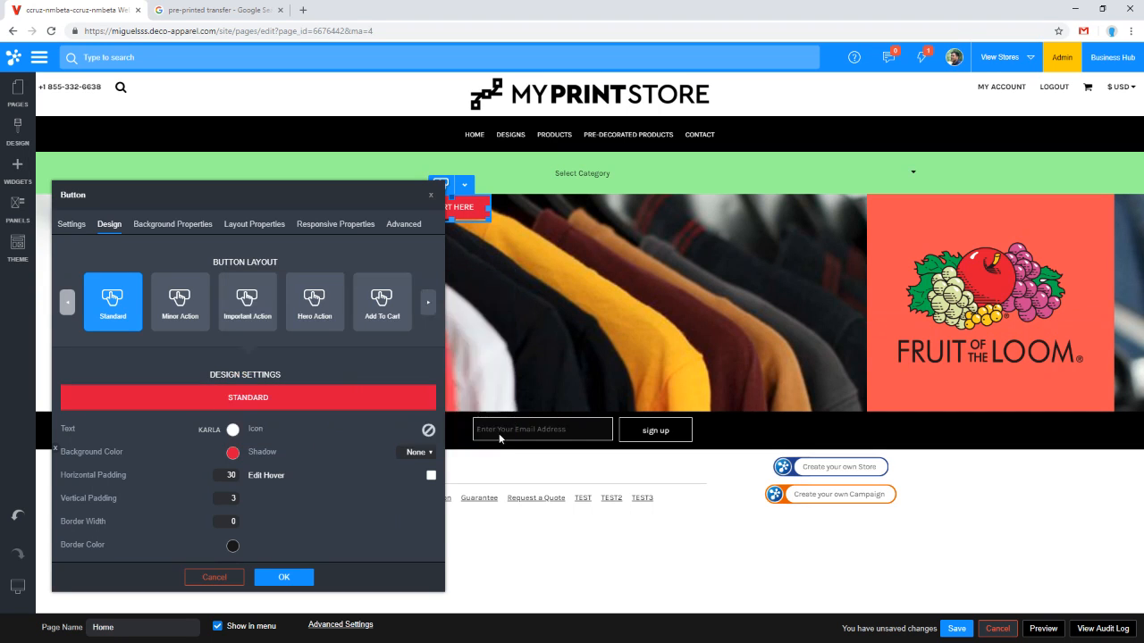
click(284, 577)
Step: Reopen the button's design settings to check them and close the dialog
double_click(455, 213)
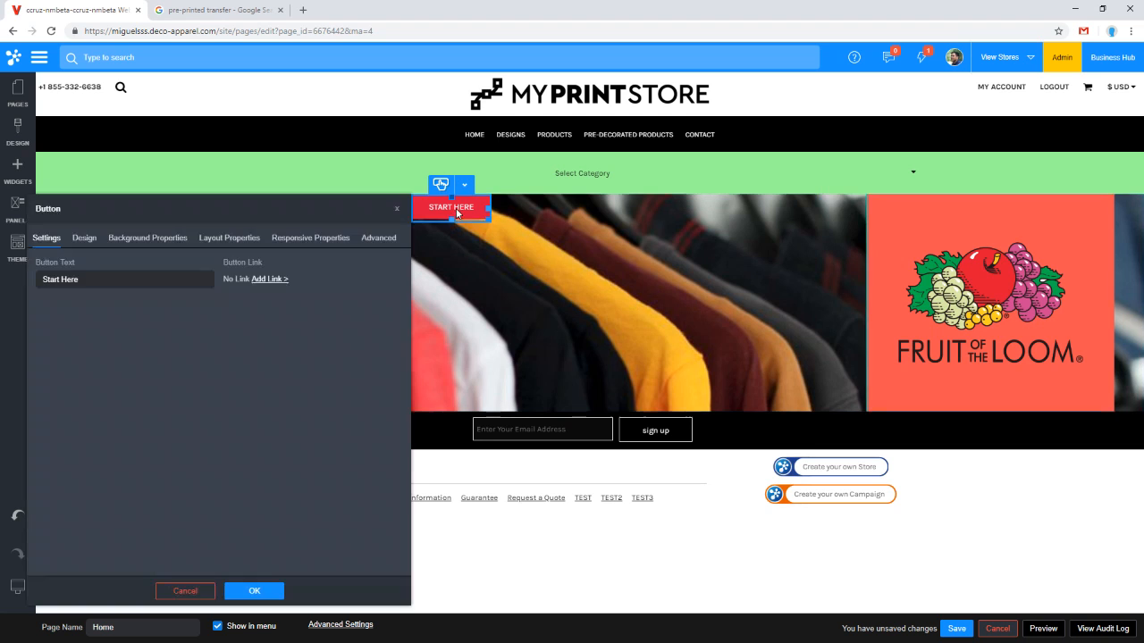
click(84, 238)
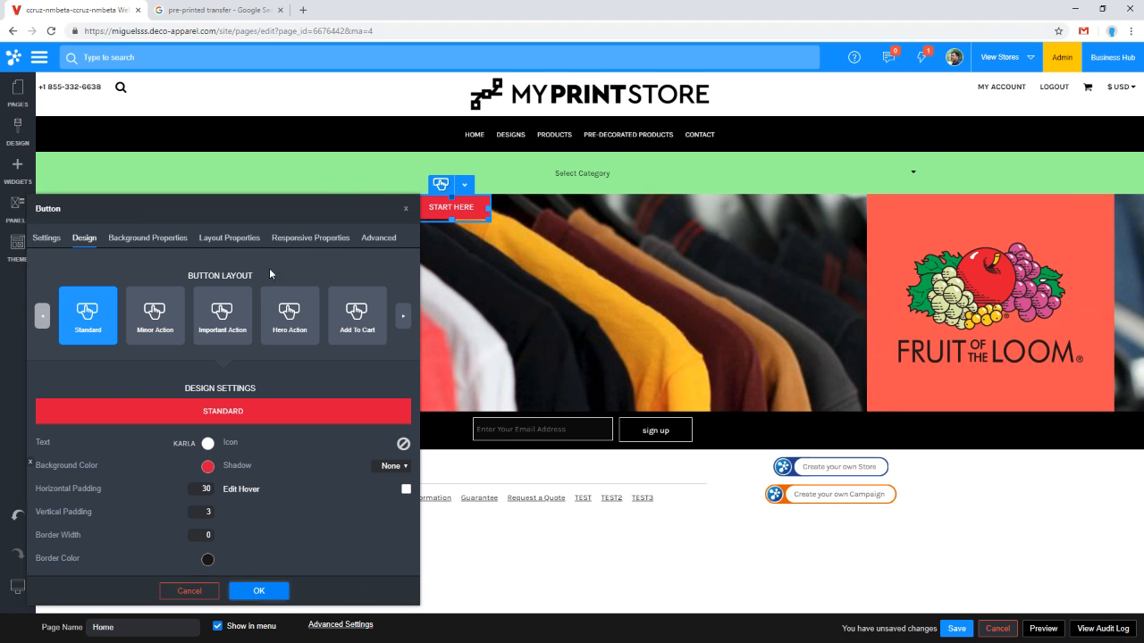
click(260, 591)
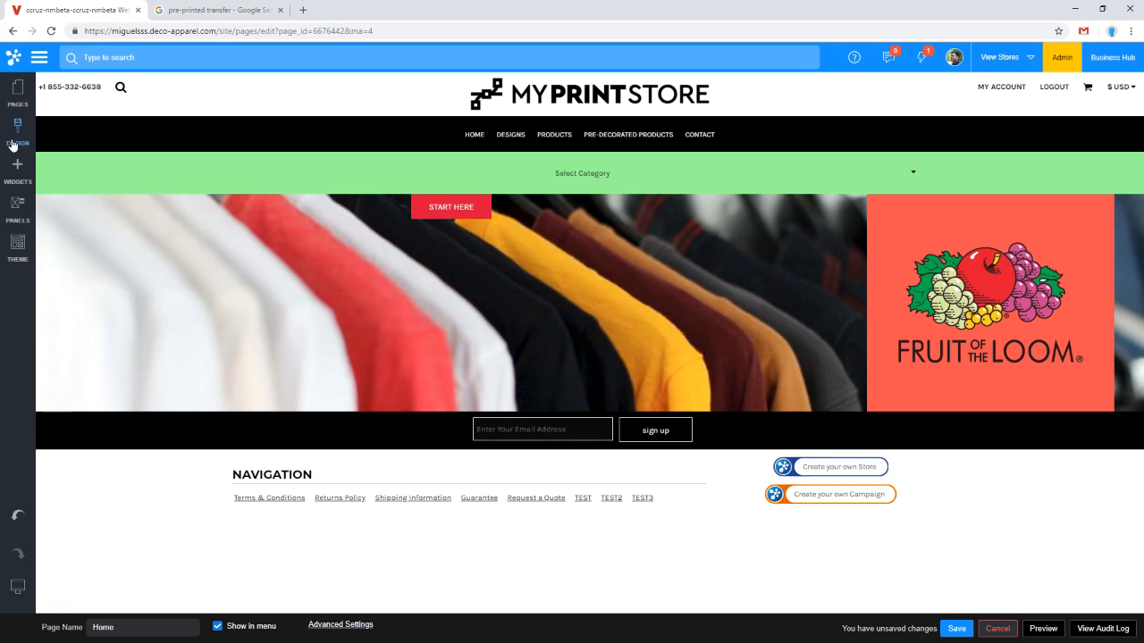
Step: Open the Style Editor in the site designer and browse its header, body, heading and button style settings
click(13, 145)
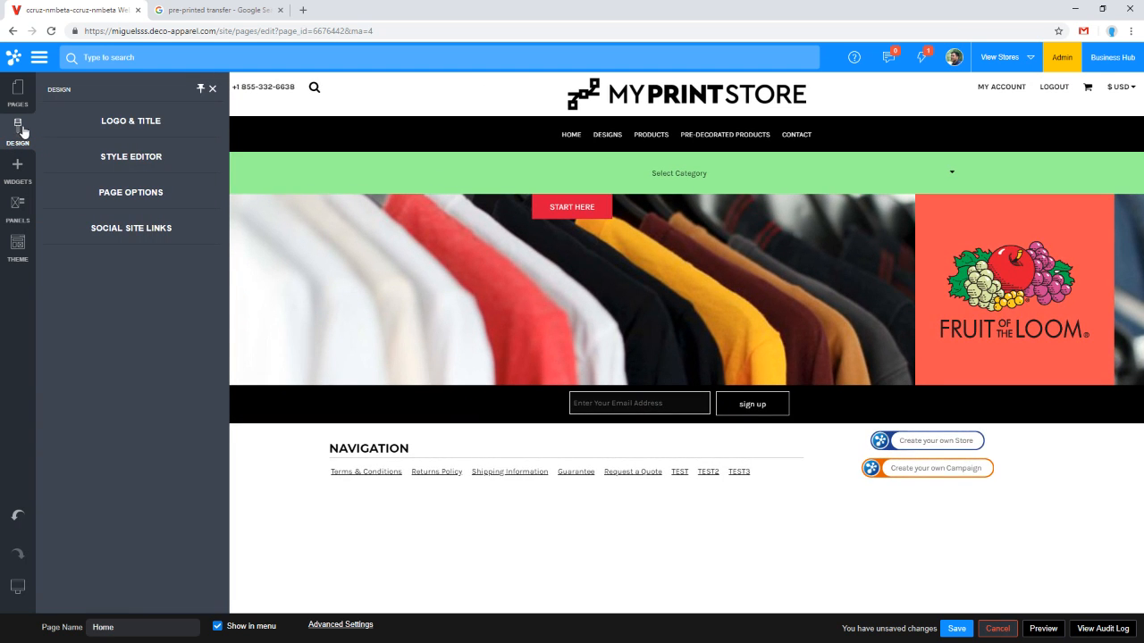
click(117, 162)
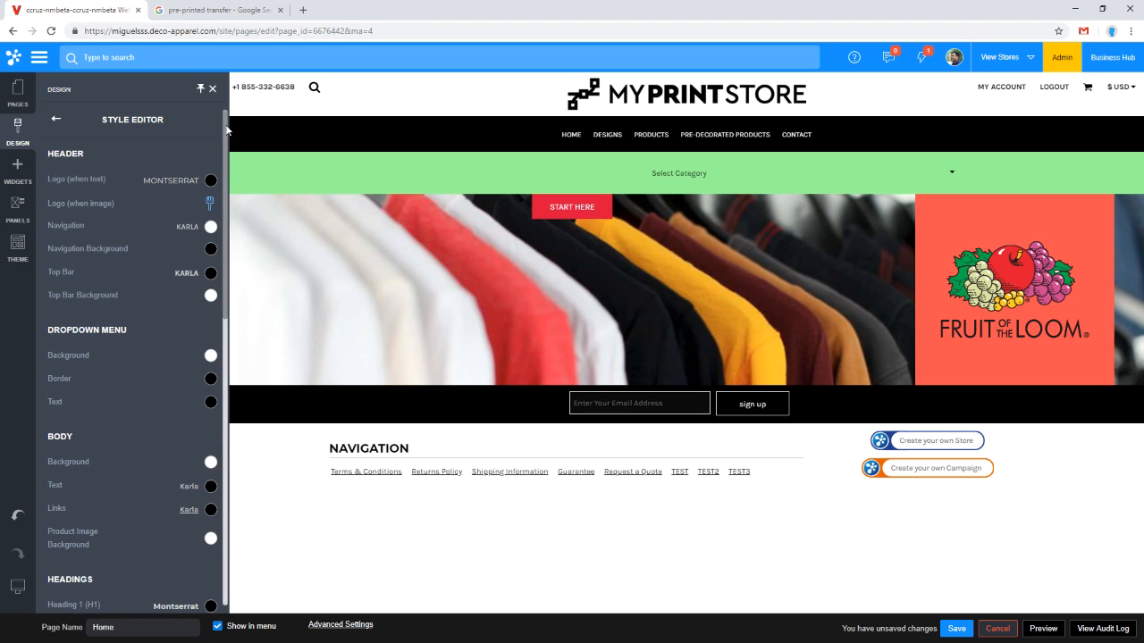
drag(226, 131, 219, 308)
scroll(223, 388, down, 1)
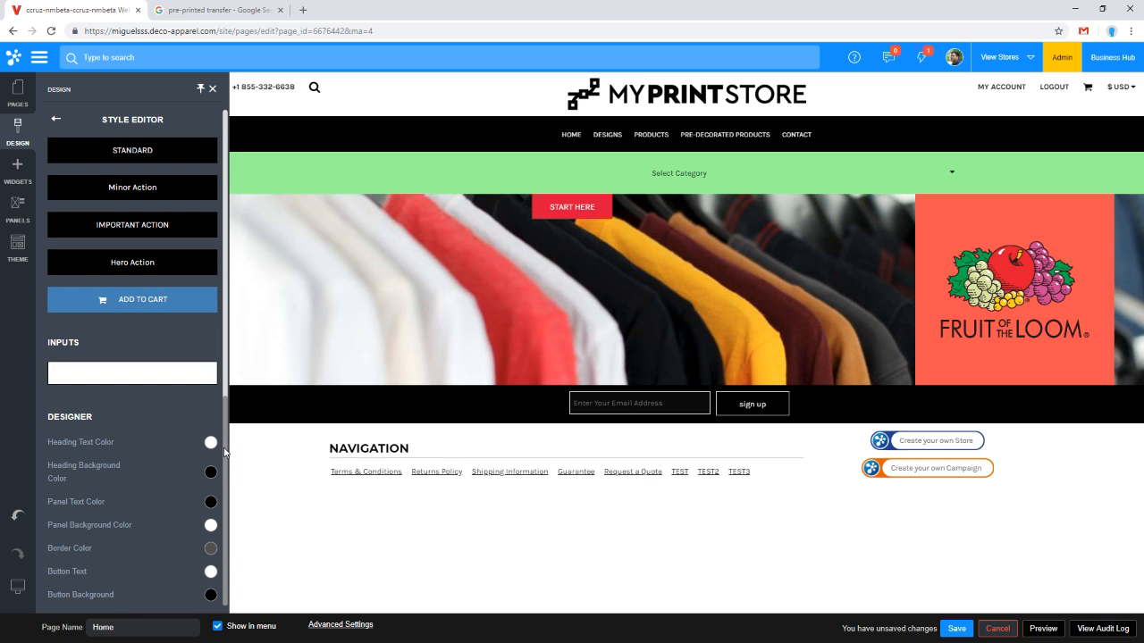
drag(224, 449, 228, 226)
scroll(144, 210, down, 2)
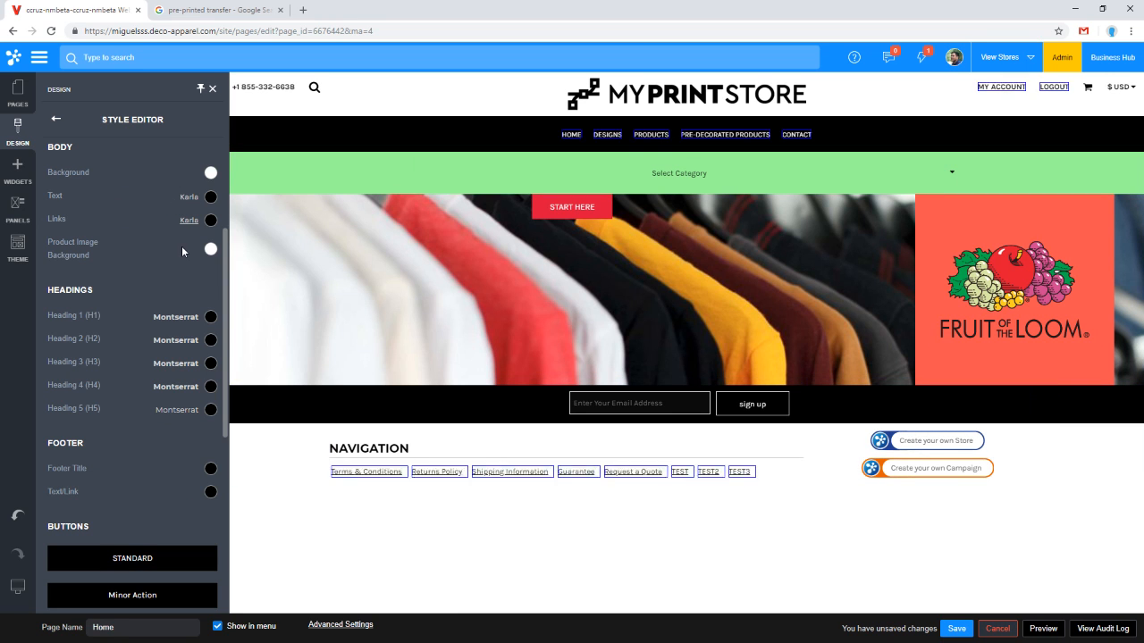
scroll(212, 223, up, 1)
scroll(212, 229, up, 3)
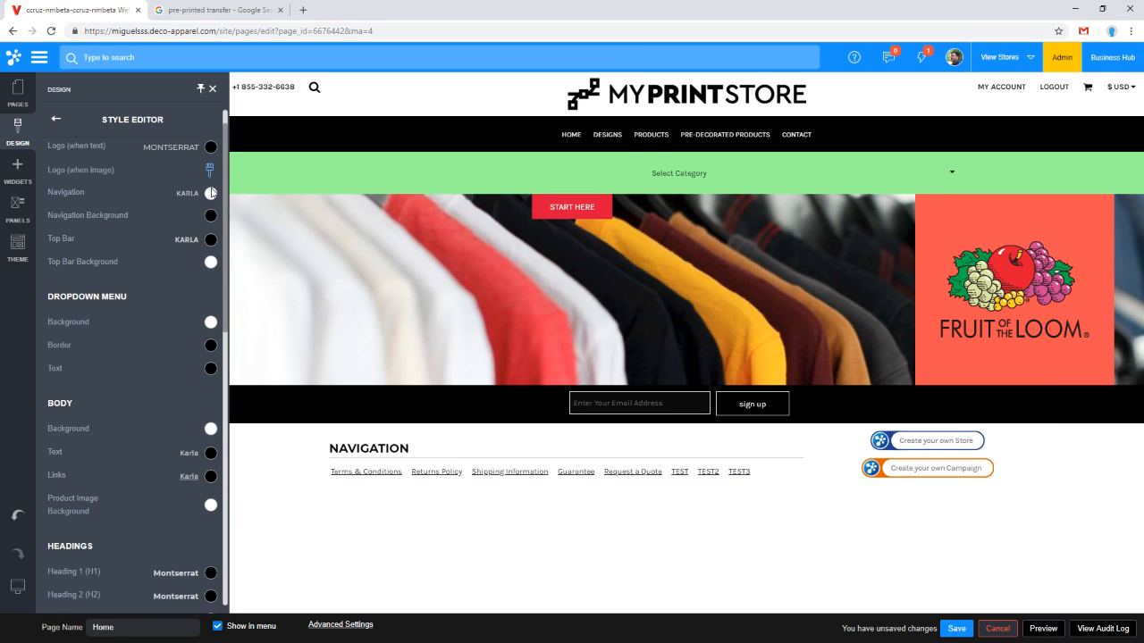
scroll(211, 193, down, 8)
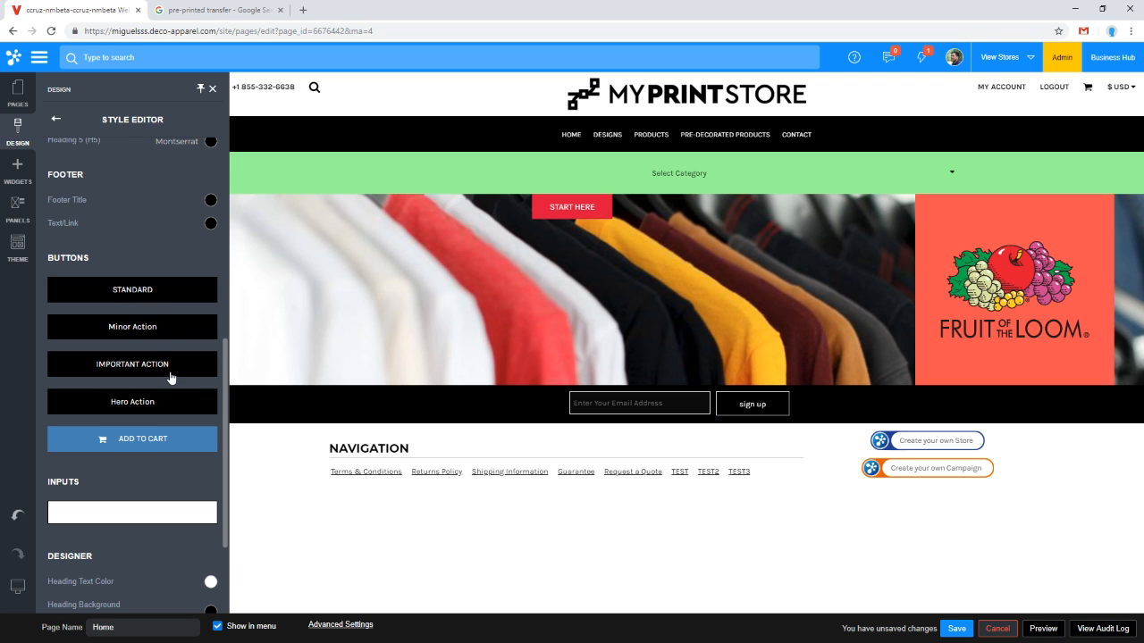
Step: Set the Standard button style's background color to orange-red
click(173, 291)
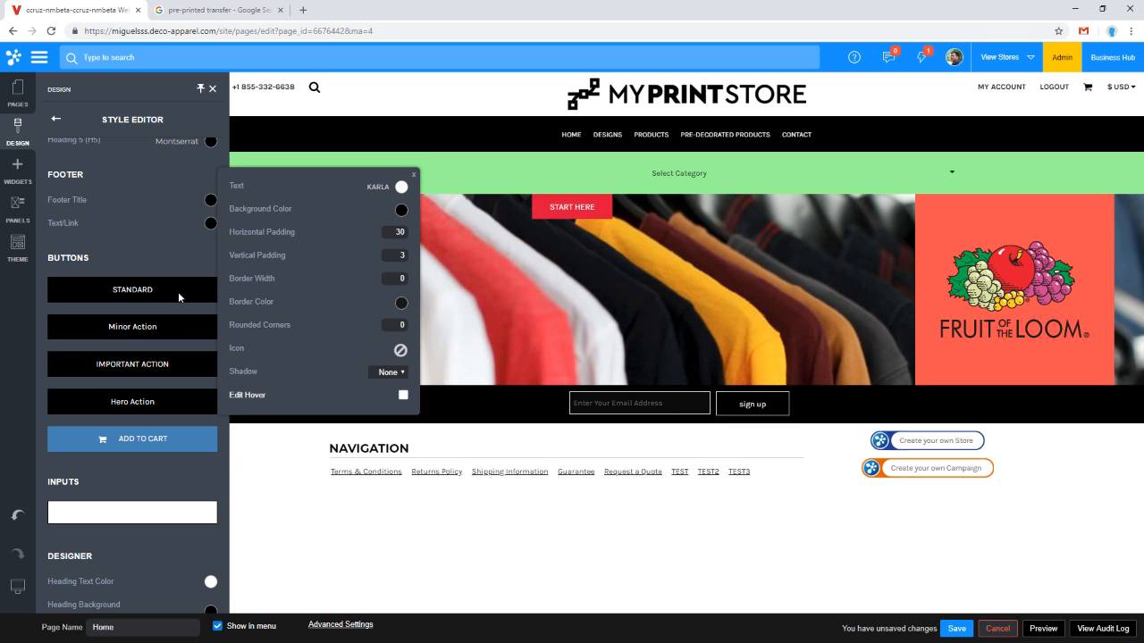
click(401, 211)
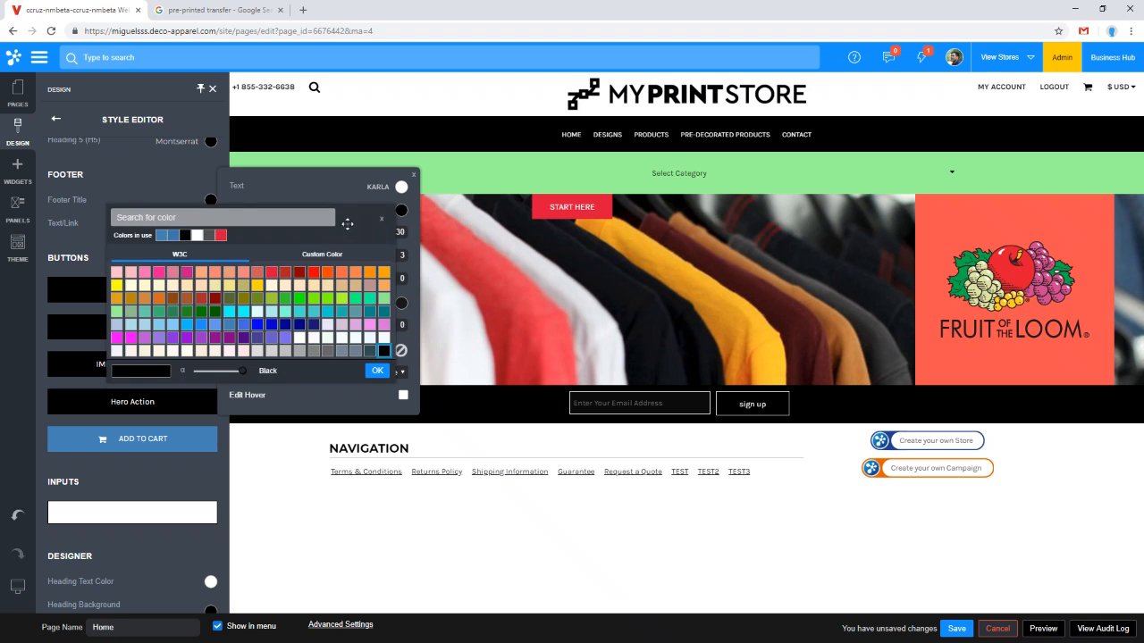
click(272, 272)
click(328, 273)
click(376, 371)
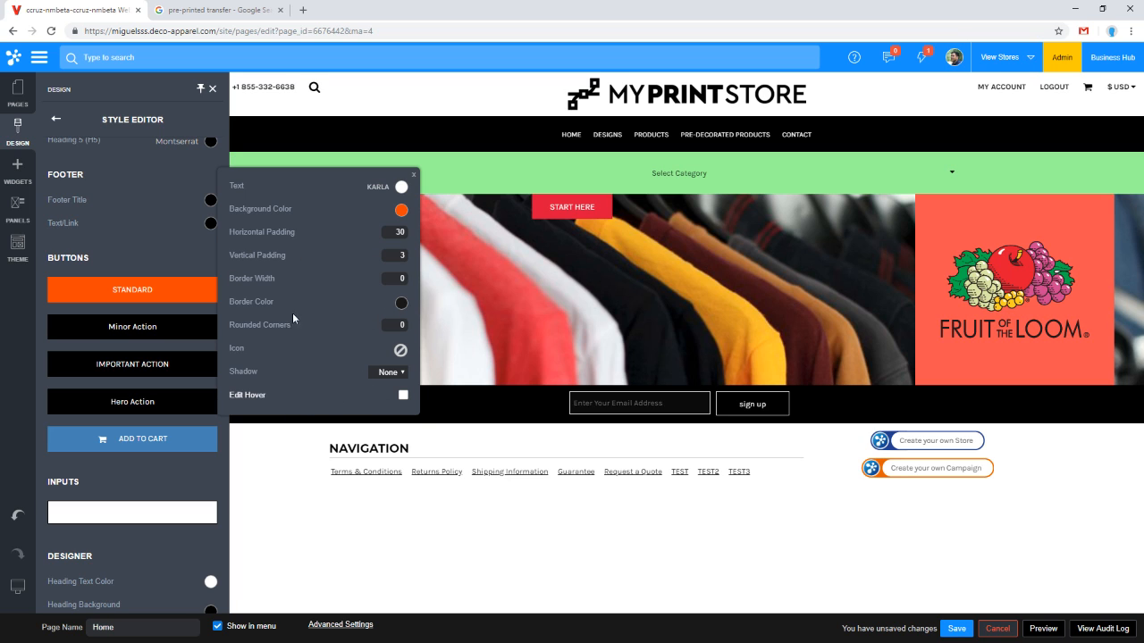
click(585, 190)
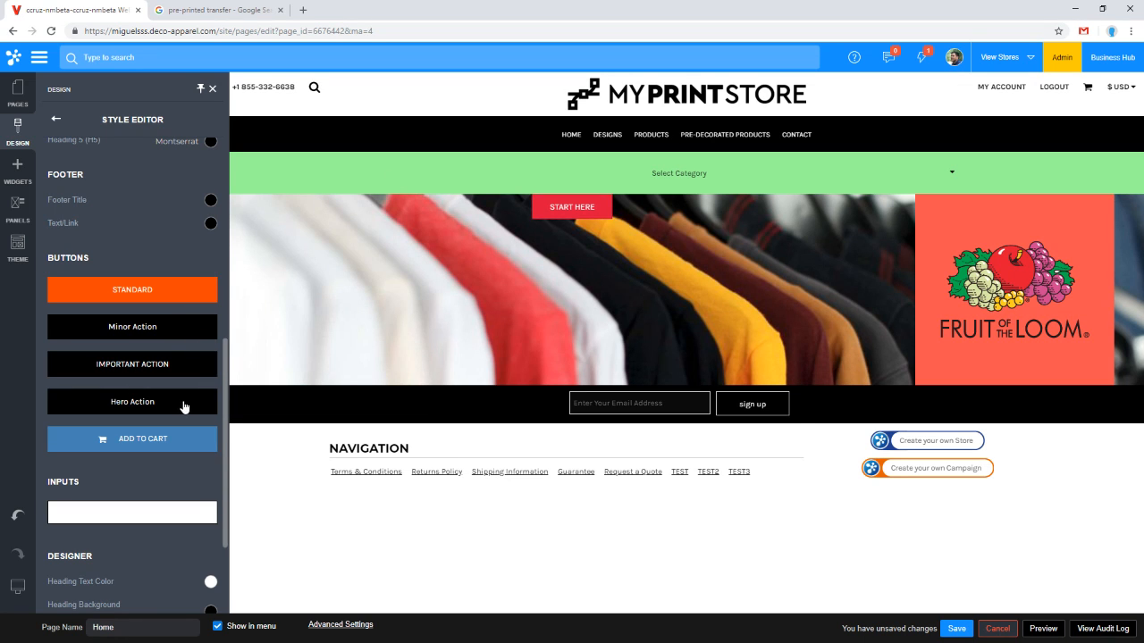
Step: Open the View Blank Product system page and inspect the Important Action button style's background color
click(18, 94)
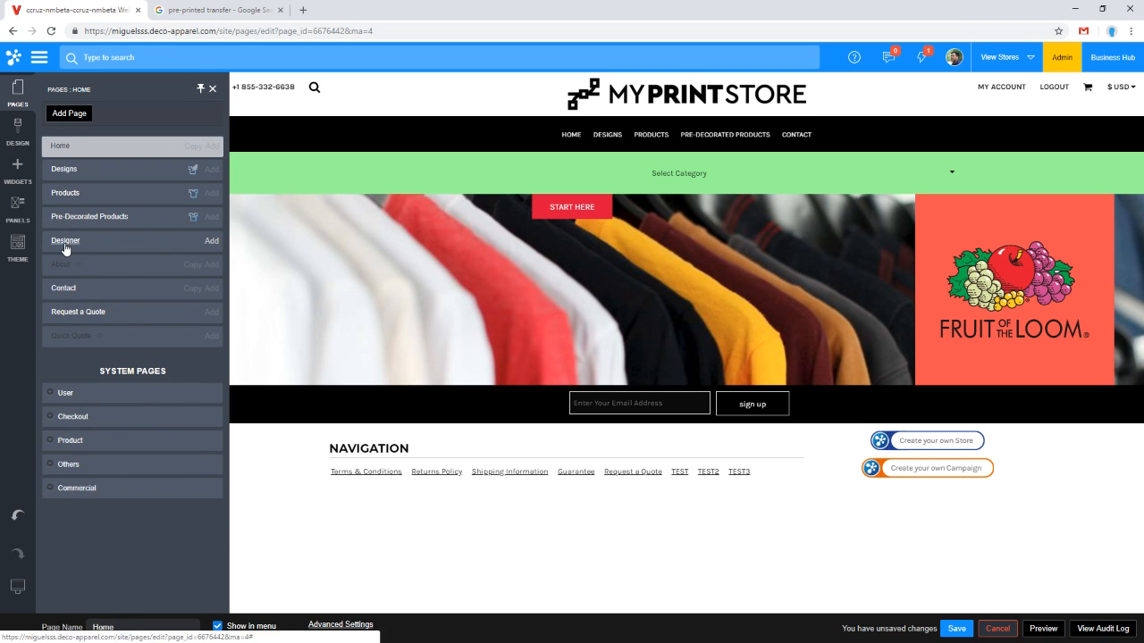
click(67, 440)
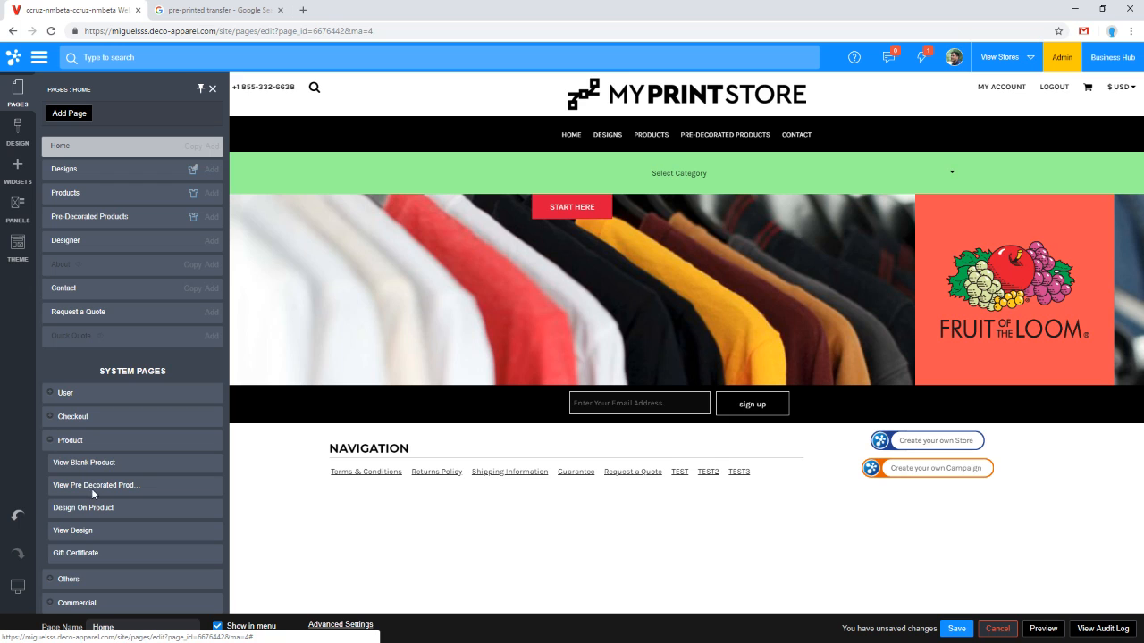
click(91, 463)
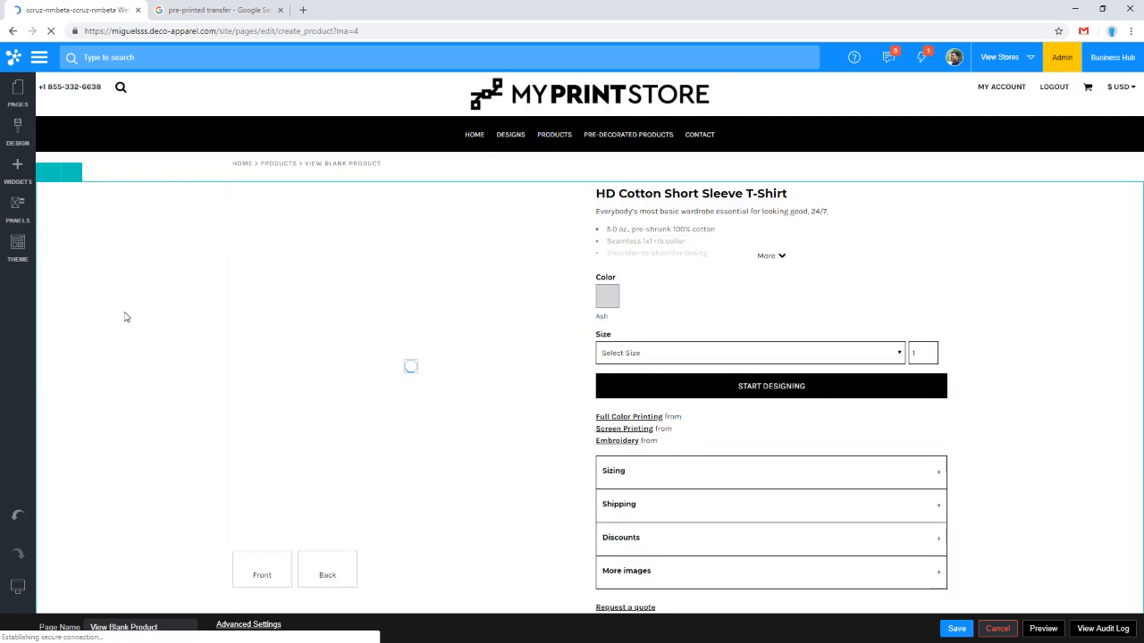
click(18, 132)
click(128, 158)
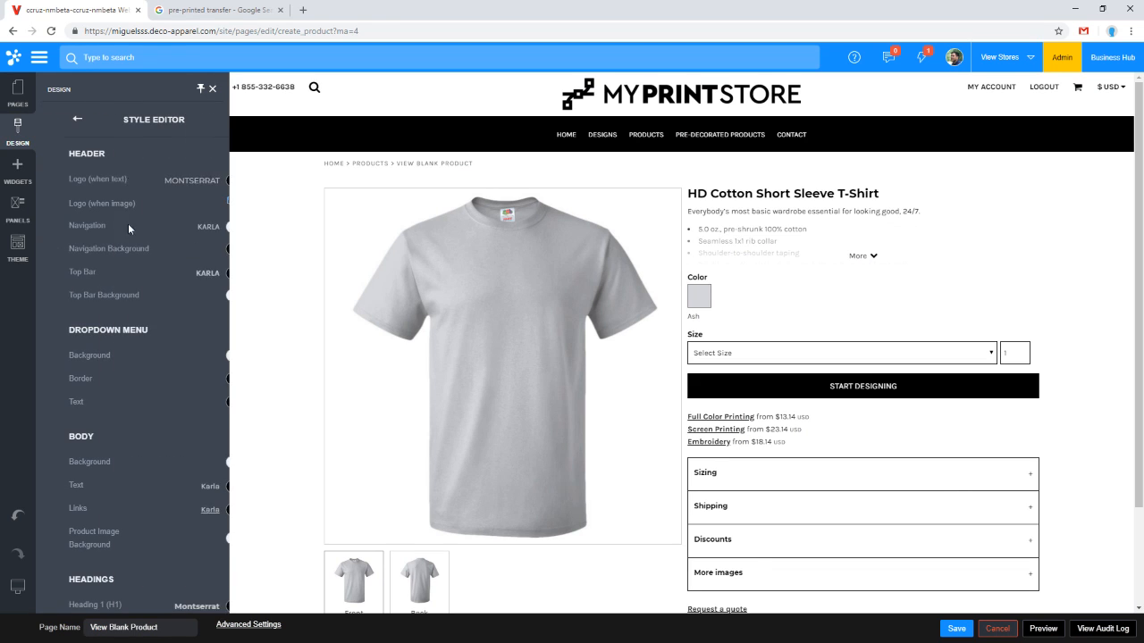
scroll(153, 447, down, 5)
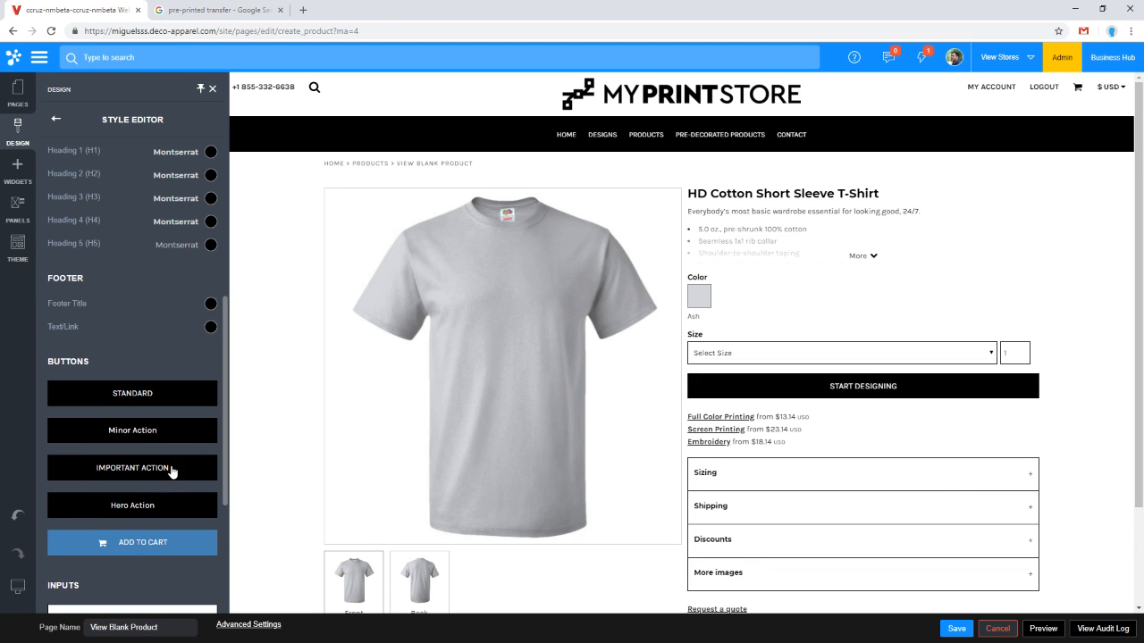
click(175, 471)
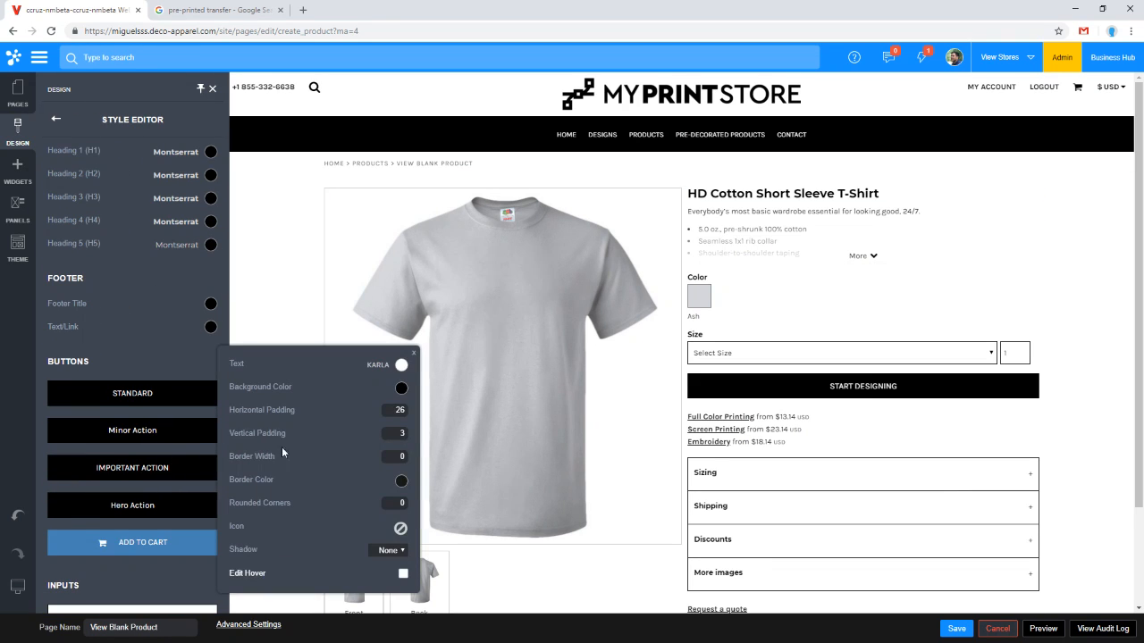
click(402, 389)
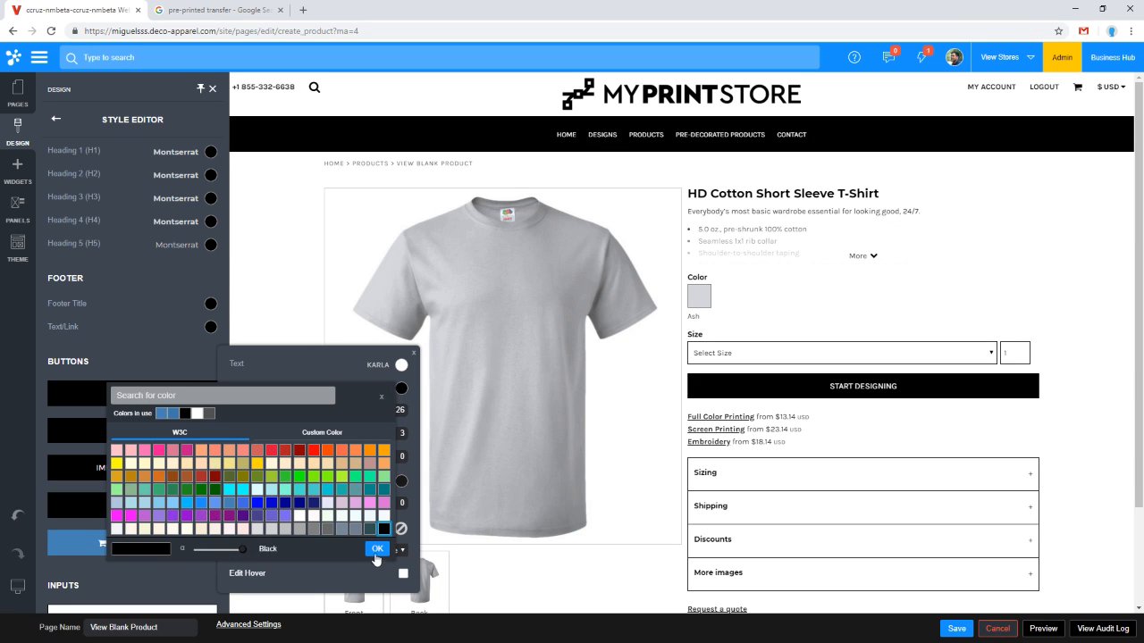
click(378, 551)
Step: Reload the page editor and choose to wait for the unresponsive page
click(213, 36)
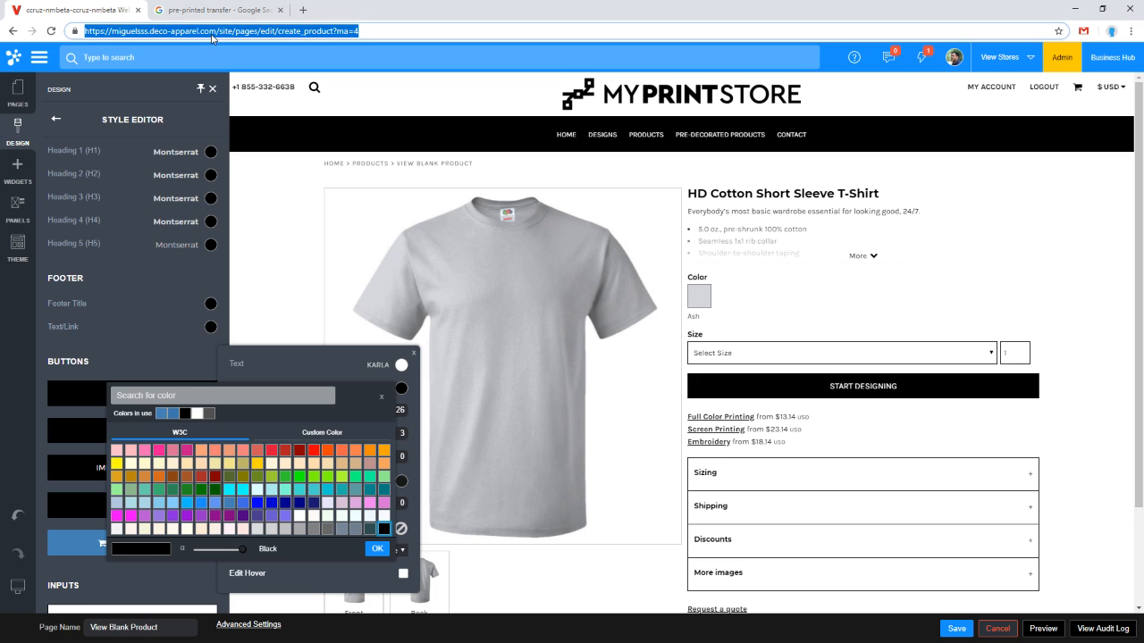
key(Return)
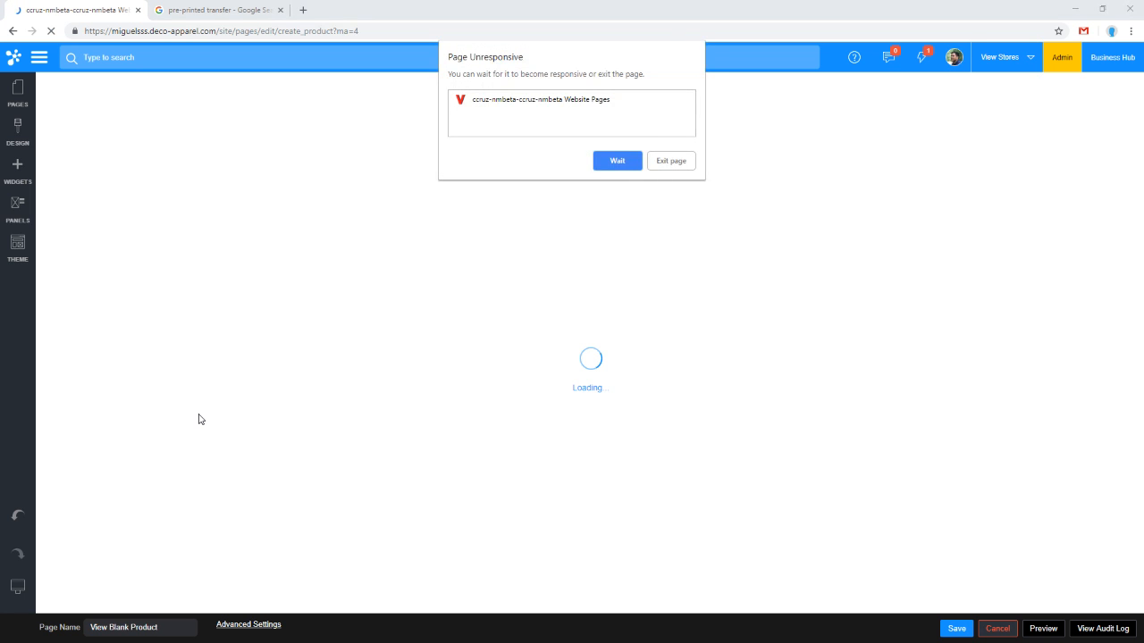
click(615, 168)
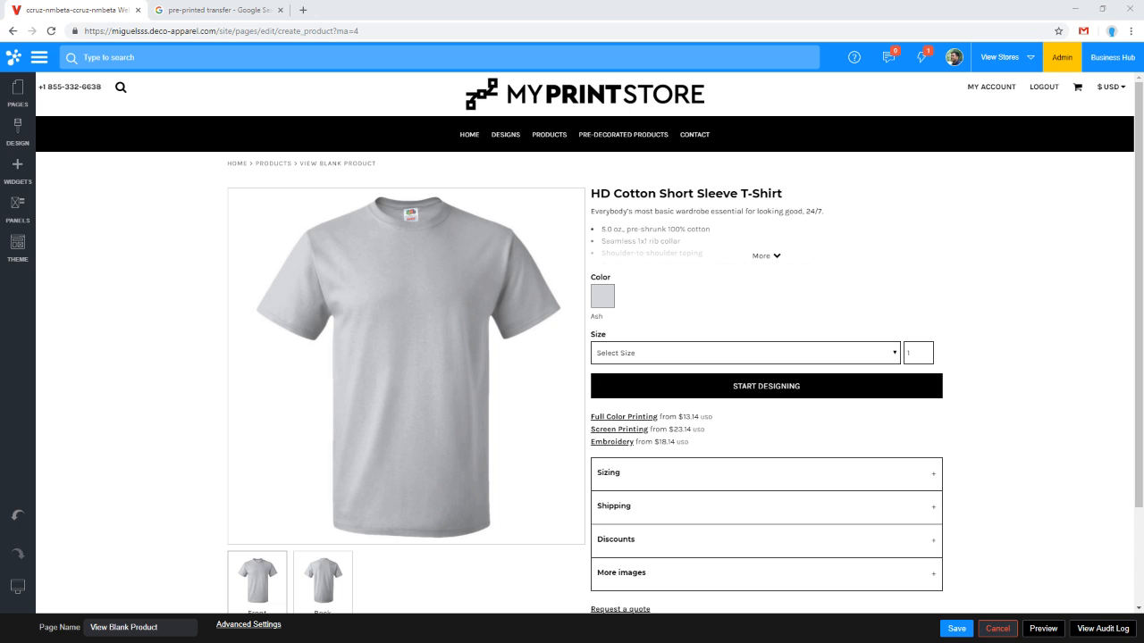
Step: Manage the newfootball store and open its Domain Settings to examine the existing store domains
click(39, 59)
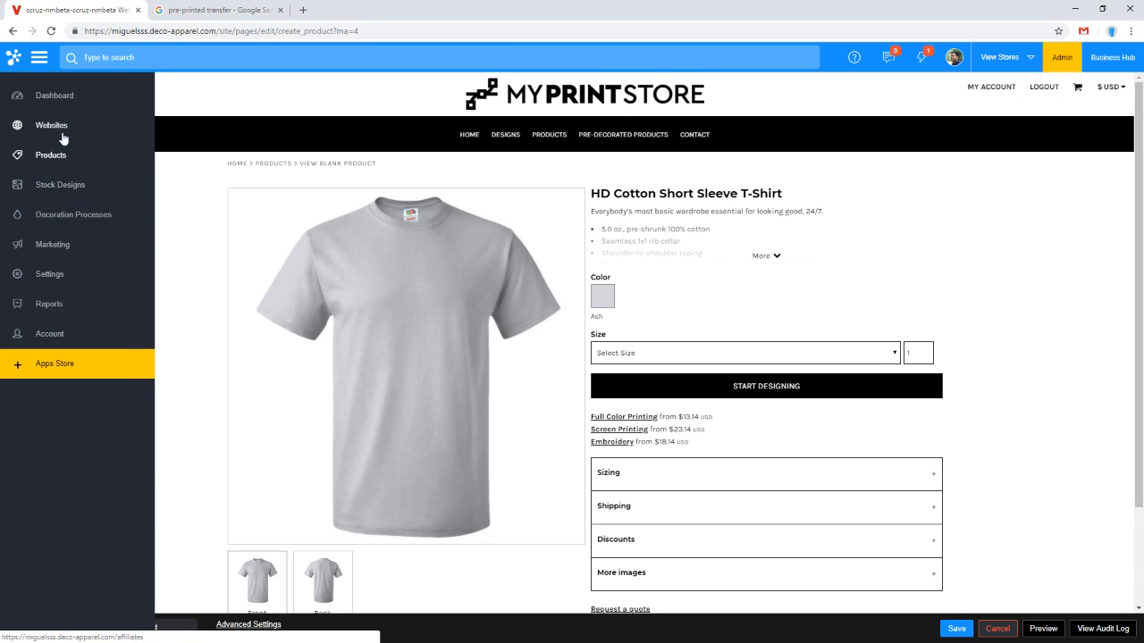
click(63, 132)
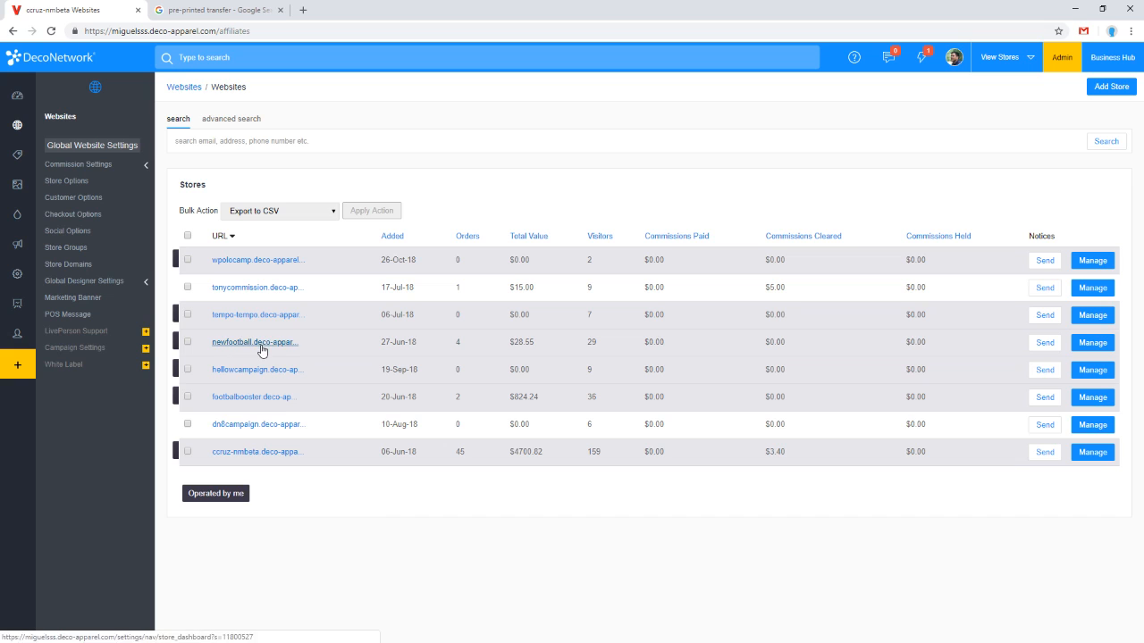
click(1104, 347)
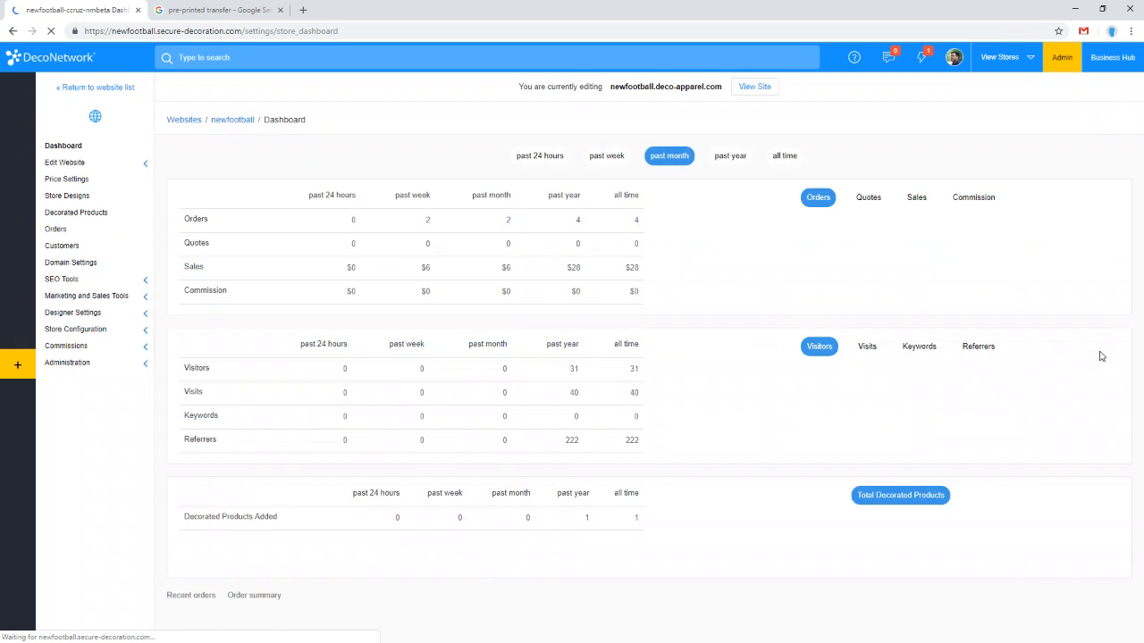
click(76, 265)
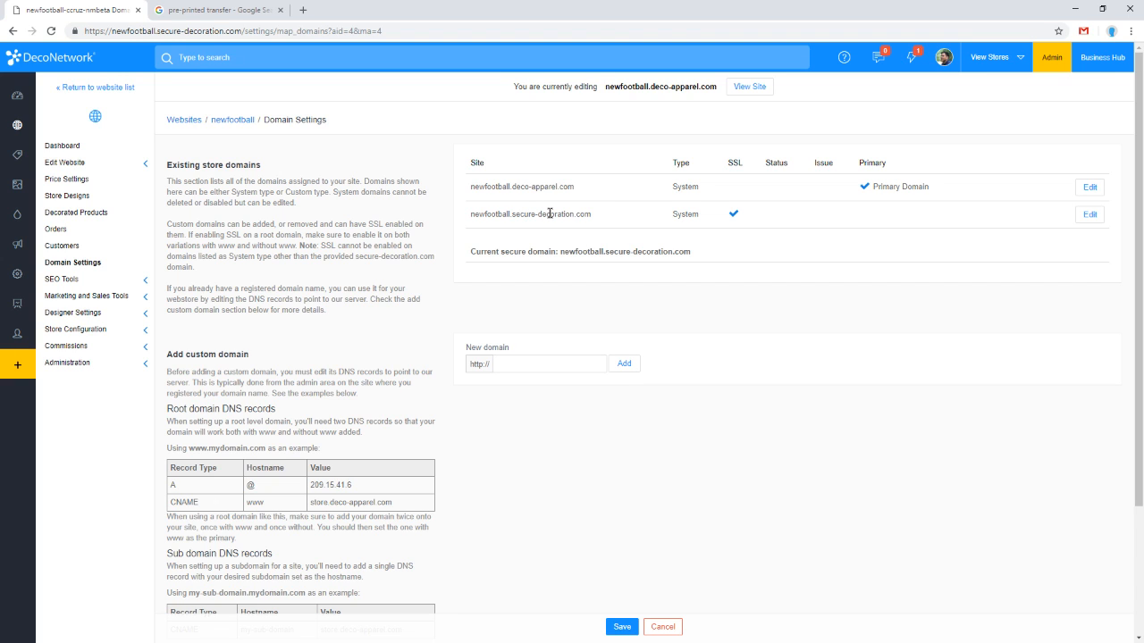
mouse_move(573, 187)
mouse_down()
mouse_move(517, 190)
mouse_move(566, 185)
mouse_up()
drag(518, 188, 566, 185)
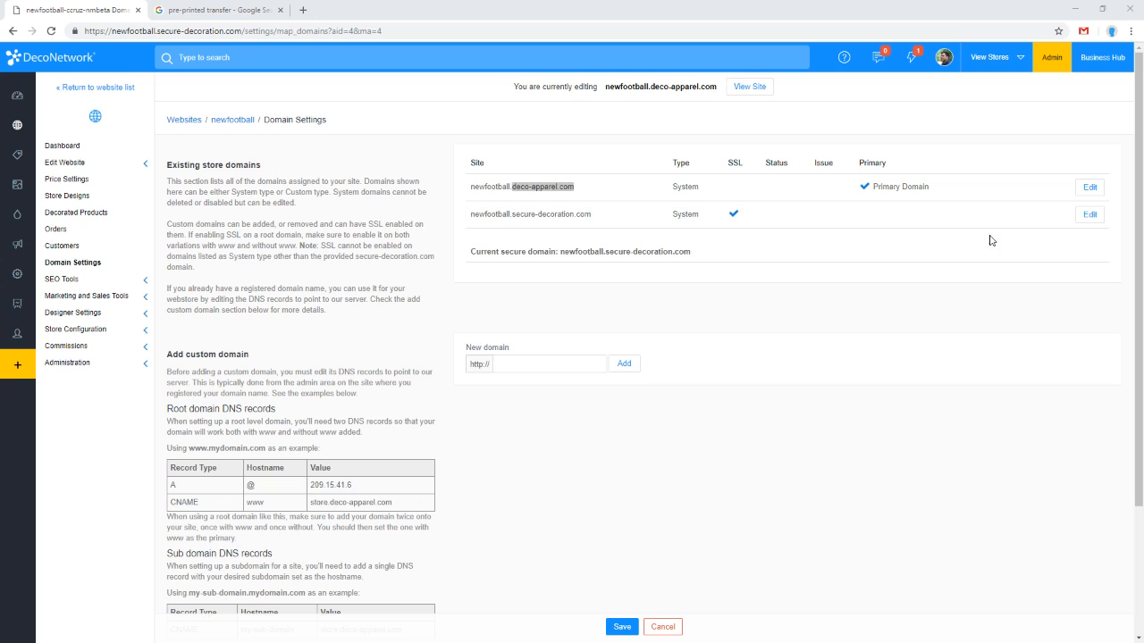
click(572, 189)
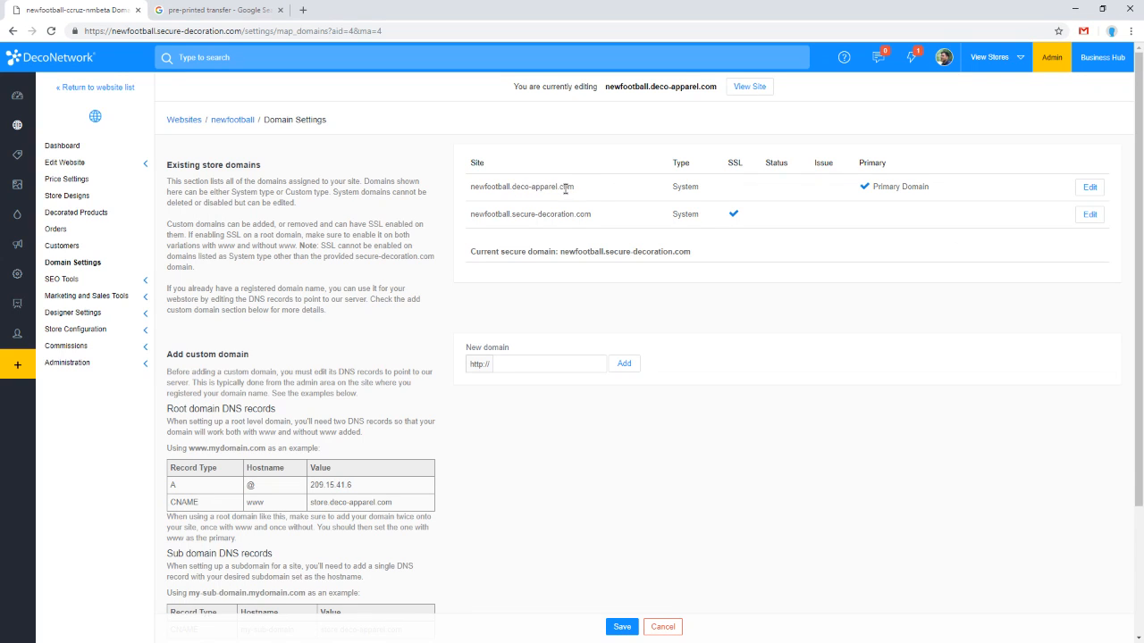
Step: Open the Websites list in a new tab, view the global Store Domains settings, and return
middle_click(27, 94)
click(170, 7)
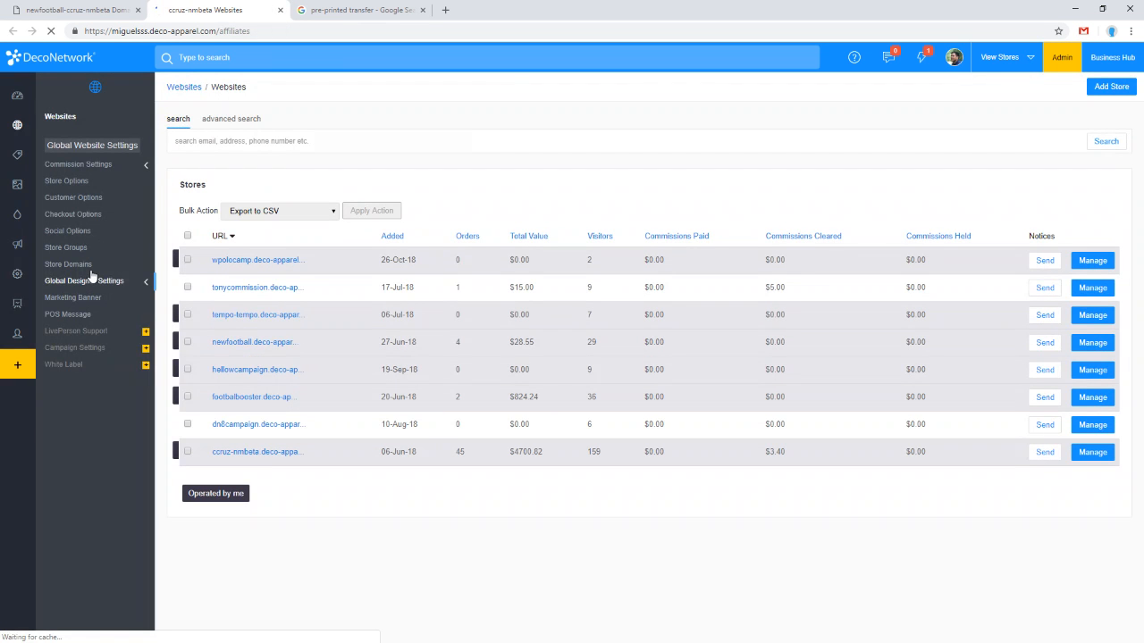
click(90, 268)
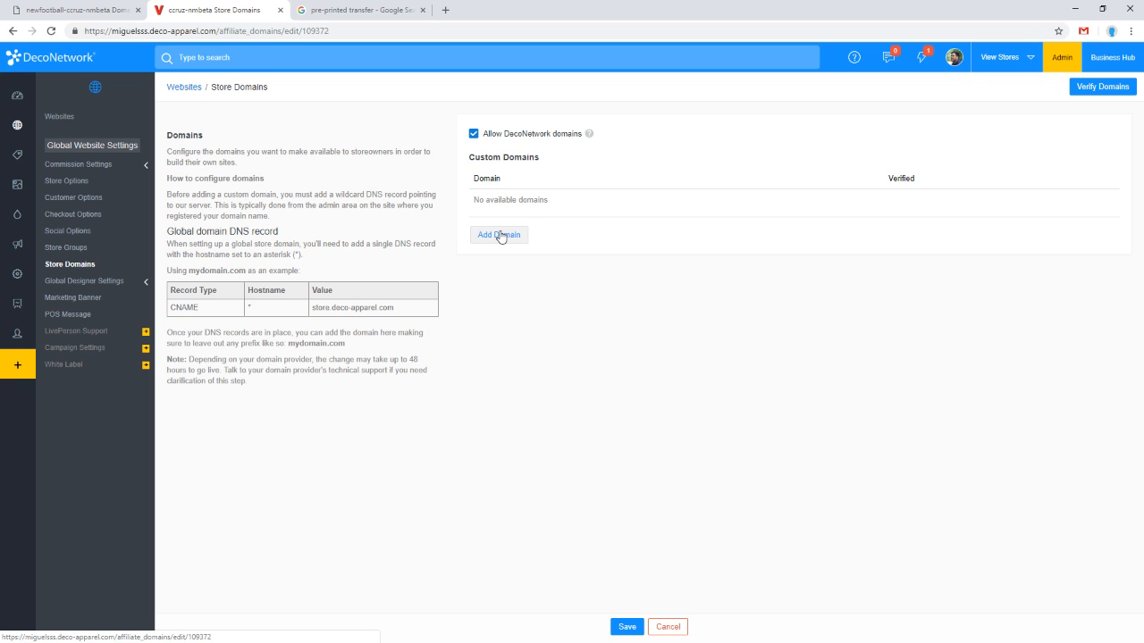
click(114, 18)
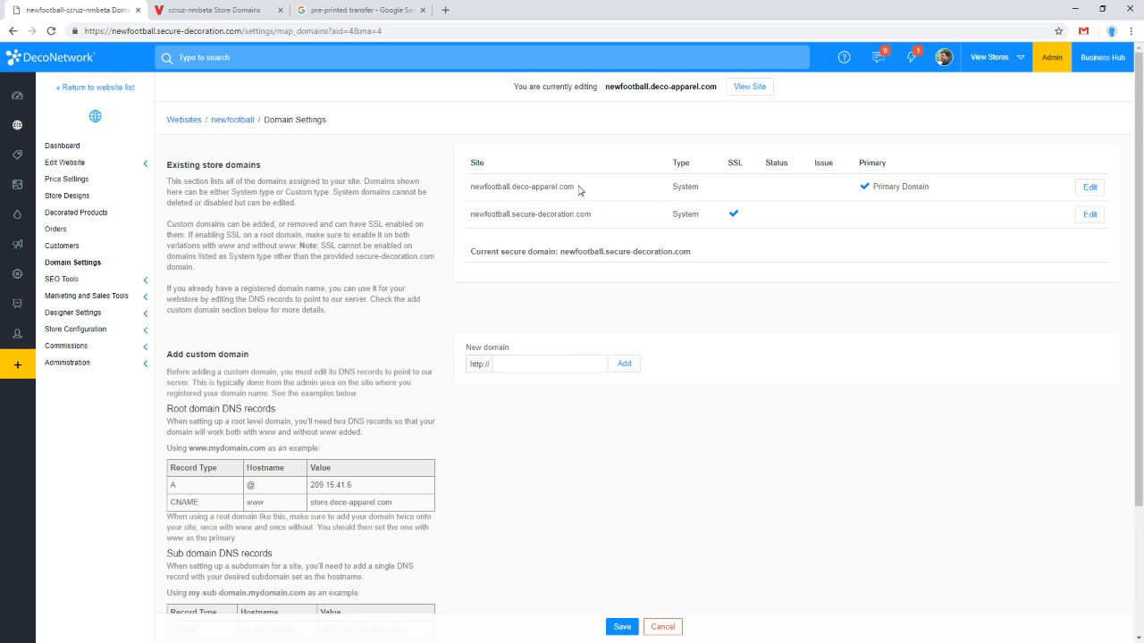
Step: Open the newfootball primary system domain for editing and review the available domain suffix options
drag(574, 187, 509, 187)
double_click(488, 186)
drag(501, 185, 574, 186)
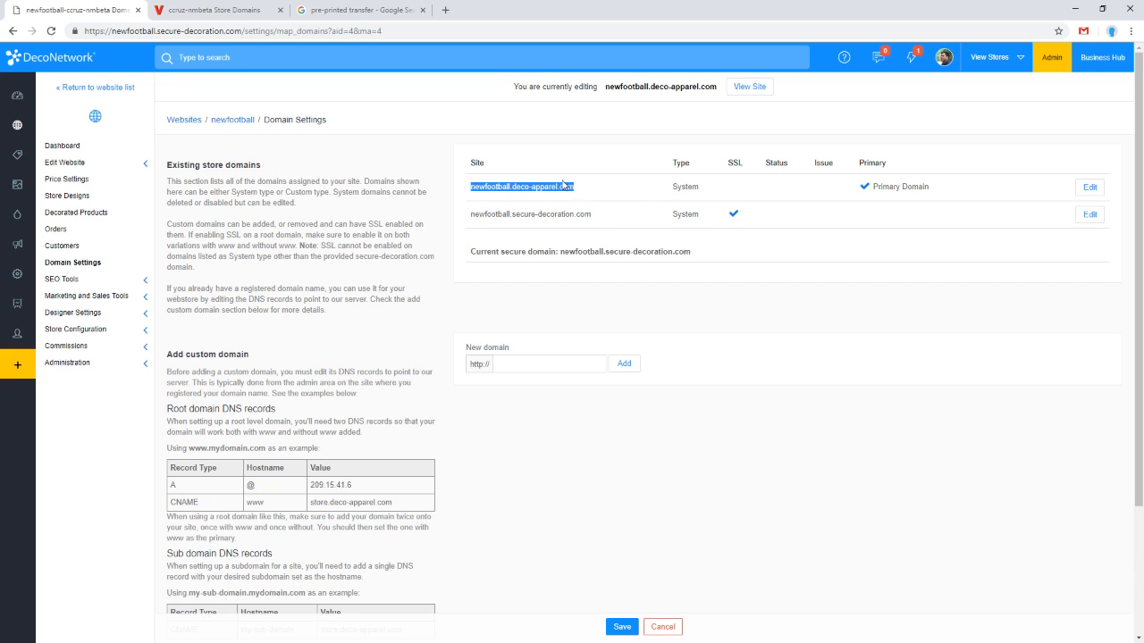
double_click(679, 186)
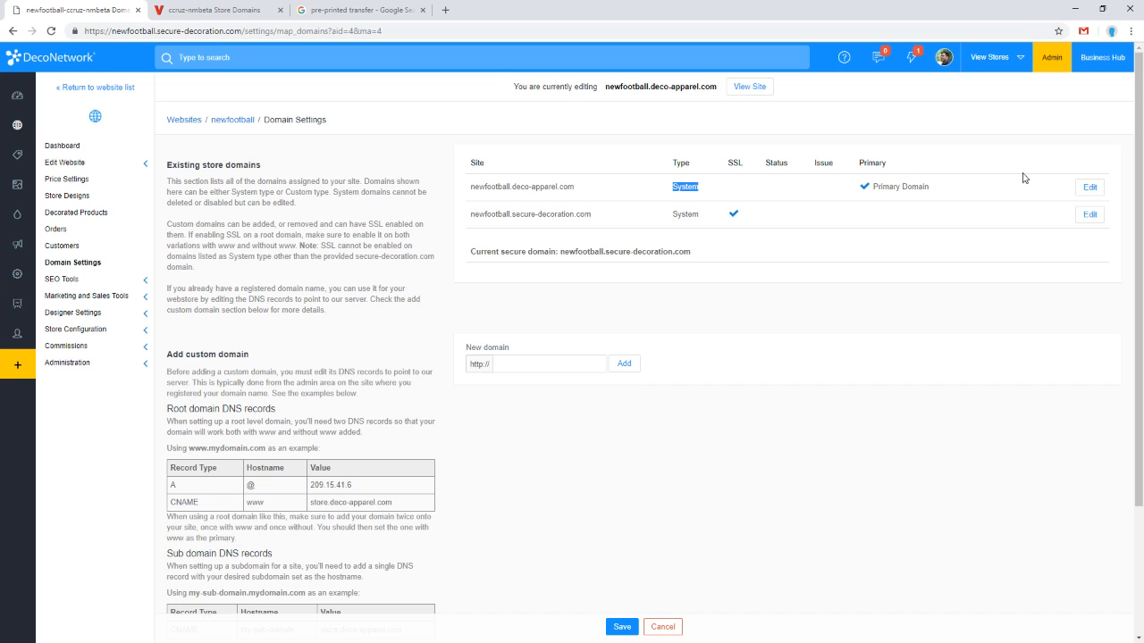
click(1090, 188)
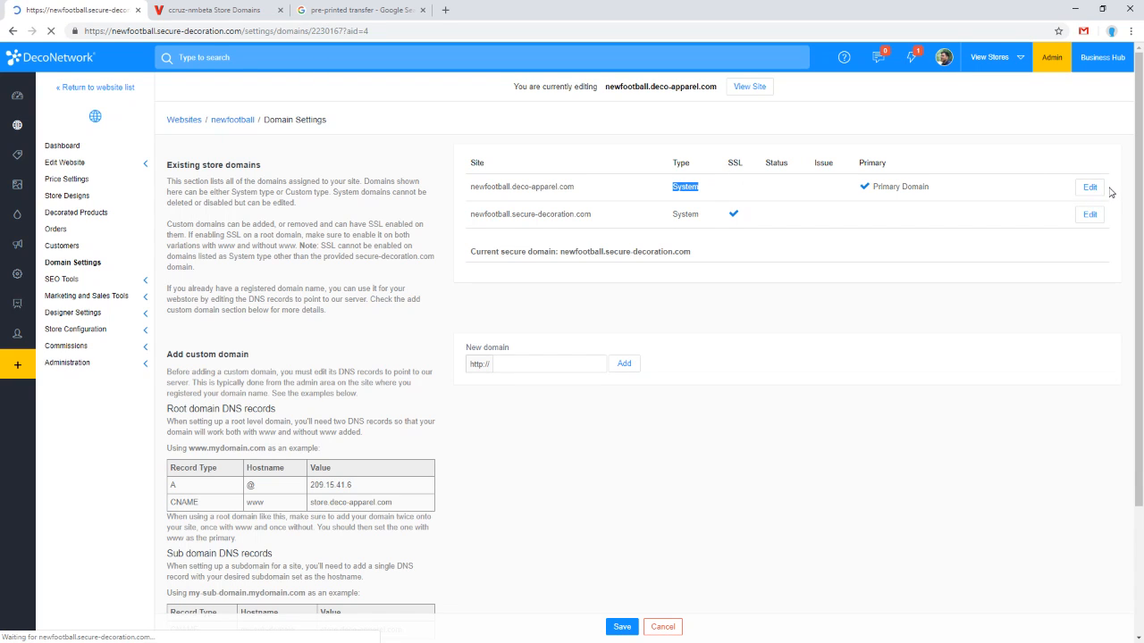
click(639, 165)
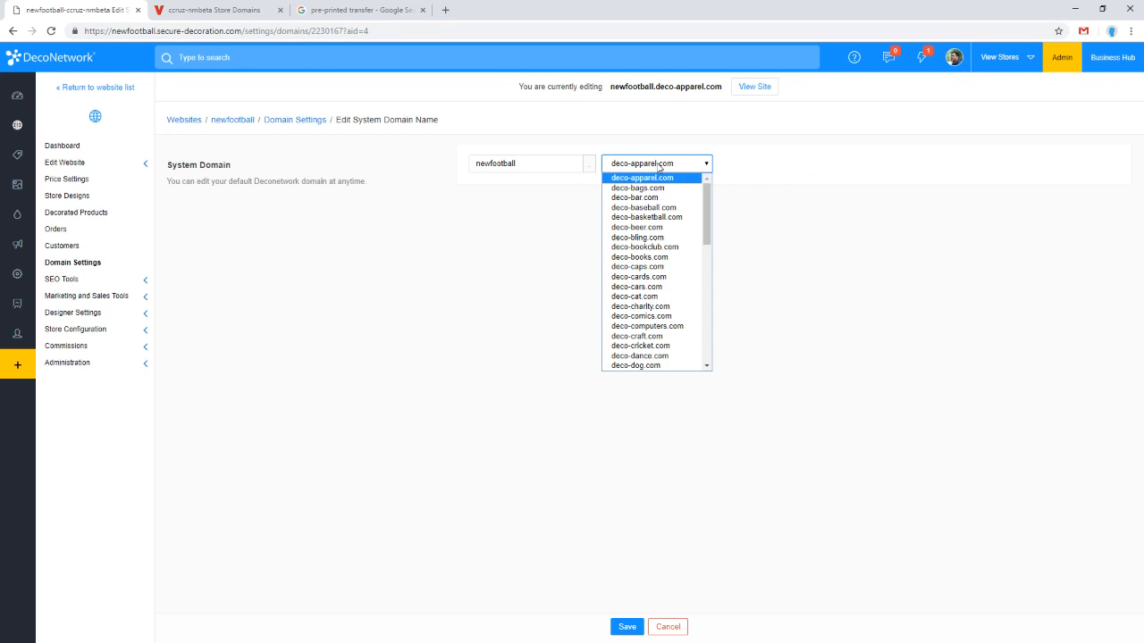
click(595, 173)
click(655, 170)
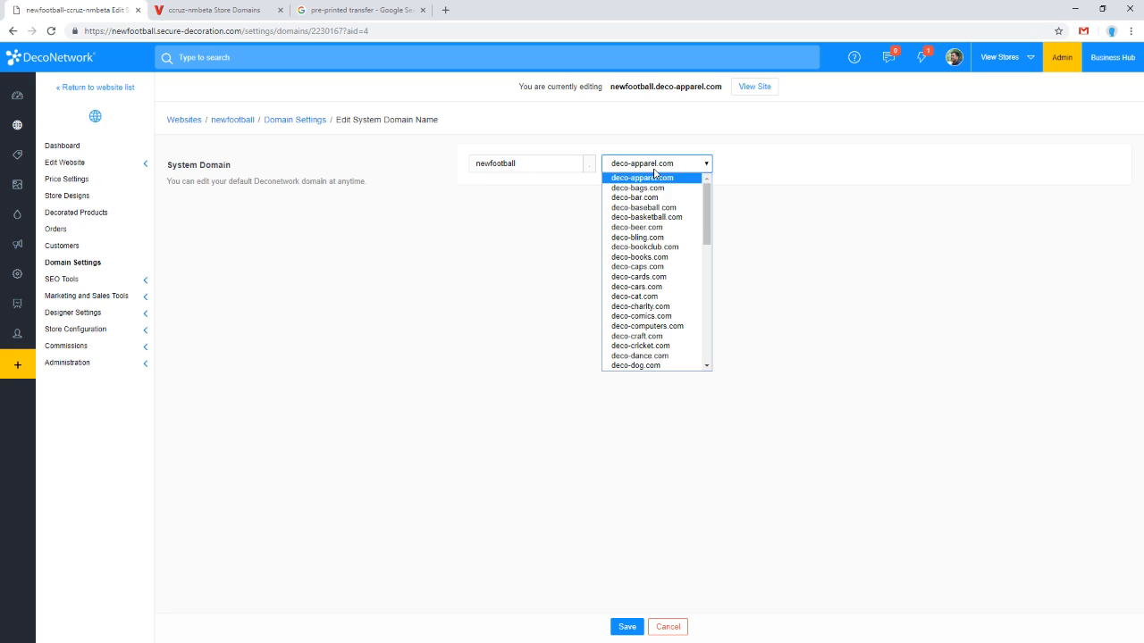
click(493, 213)
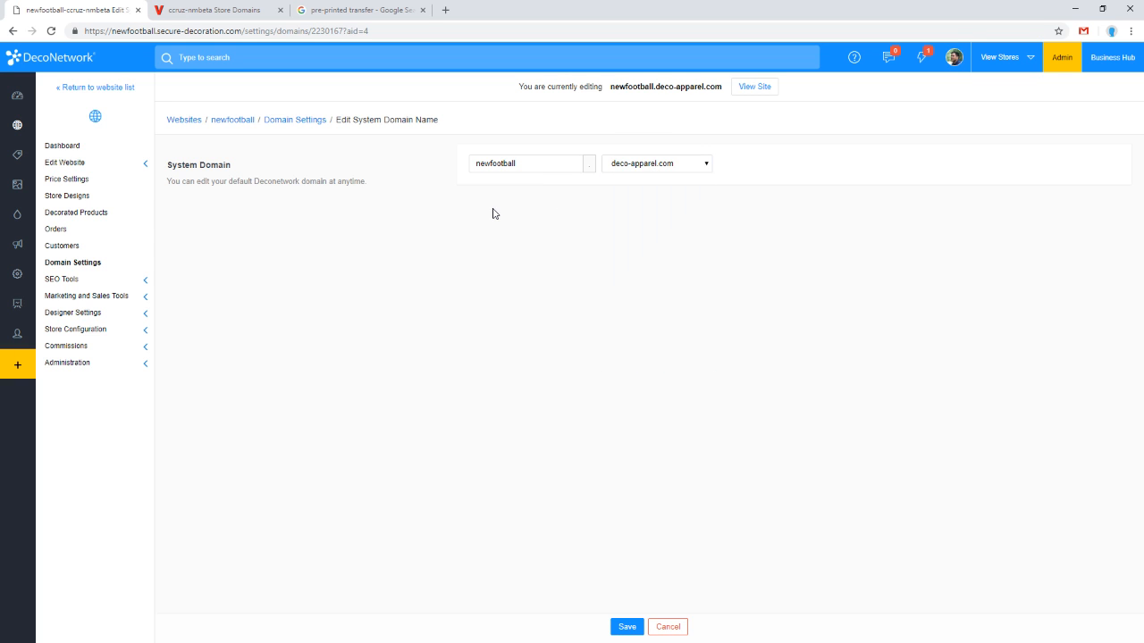
Step: Return to Domain Settings and copy the newfootball.deco-apparel.com domain name from the existing store domains list
click(95, 268)
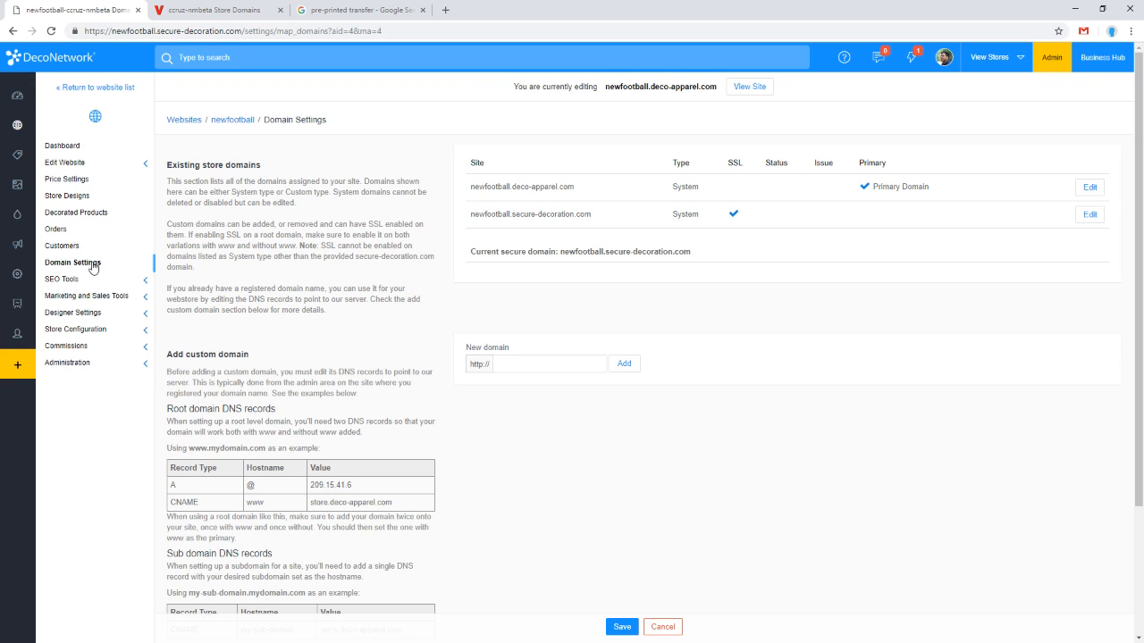
drag(471, 188, 559, 200)
double_click(496, 188)
double_click(475, 188)
mouse_move(575, 186)
mouse_down()
mouse_move(516, 187)
mouse_move(568, 185)
mouse_up()
click(527, 190)
drag(573, 187, 512, 187)
click(579, 304)
mouse_move(573, 186)
mouse_down()
mouse_move(471, 187)
mouse_move(567, 183)
mouse_up()
click(645, 172)
right_click(568, 183)
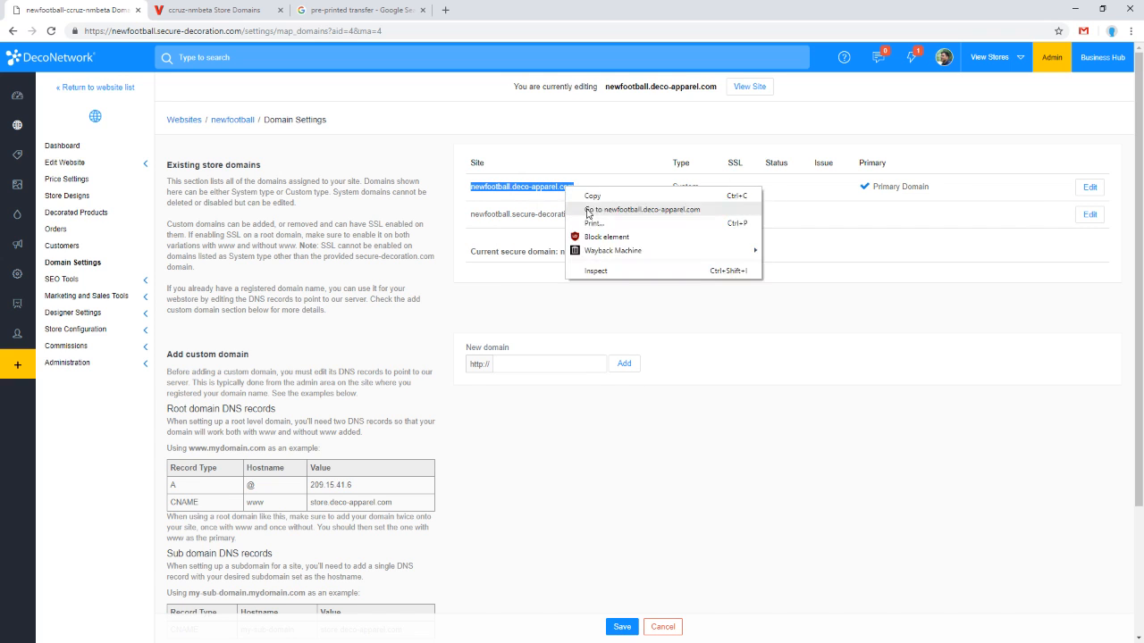
click(595, 200)
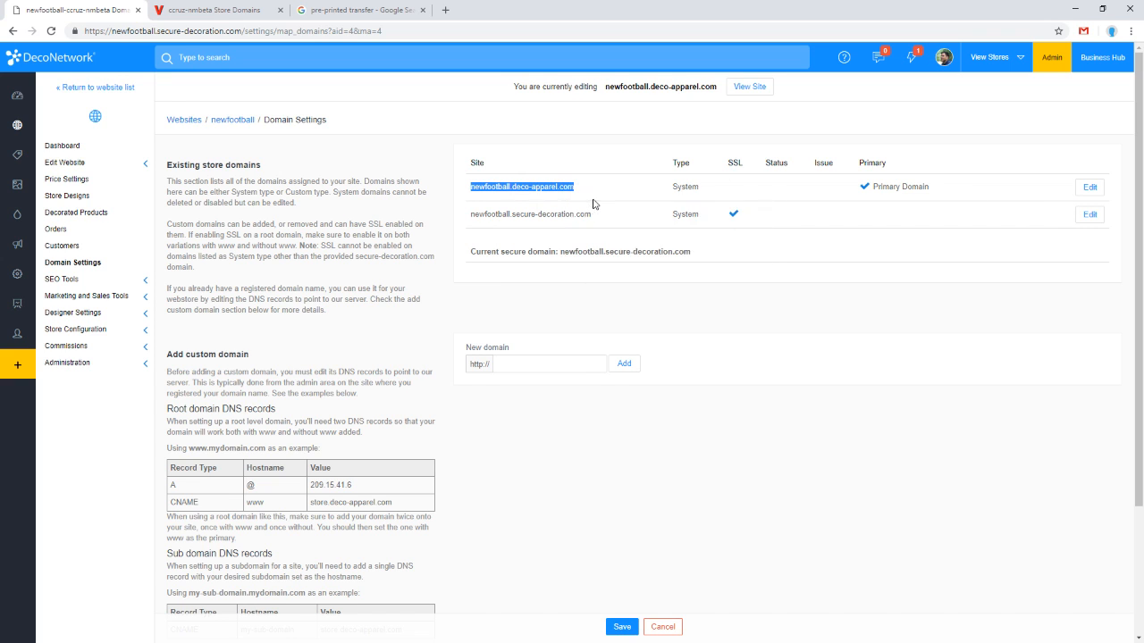
Step: Rename the primary system domain to placeholder-001 and save it
click(1089, 190)
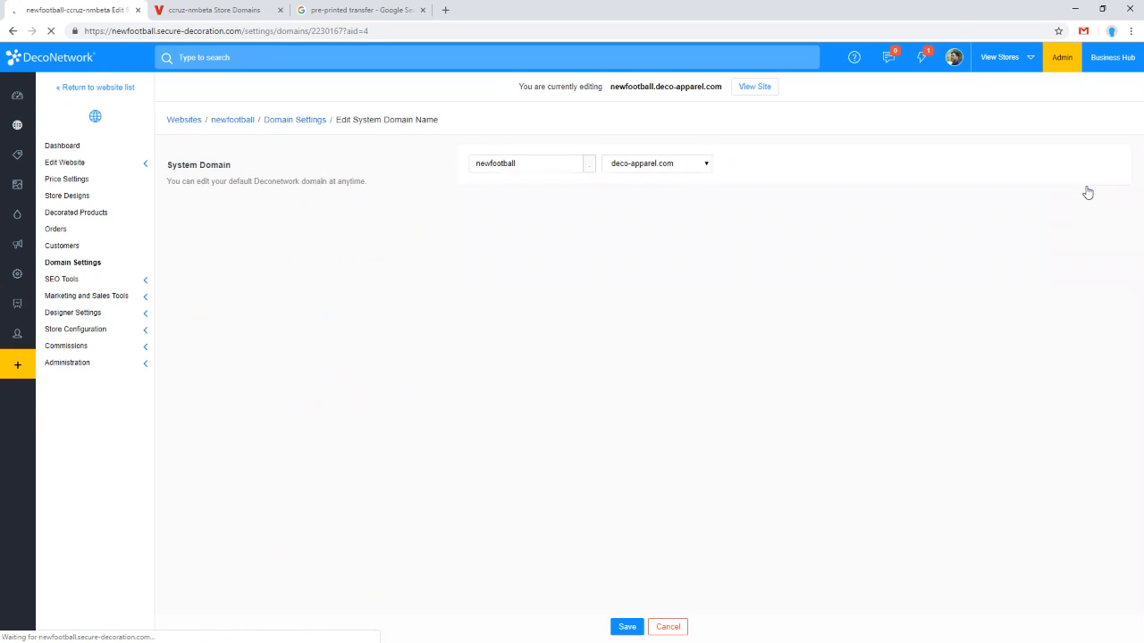
double_click(514, 164)
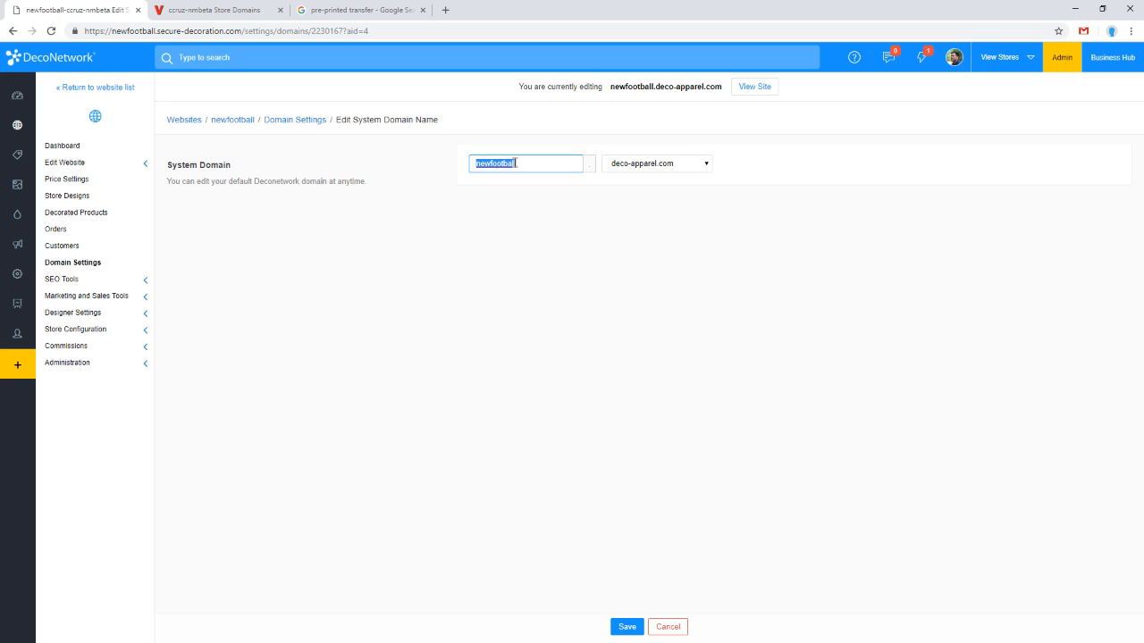
text(placeholder-001)
click(626, 627)
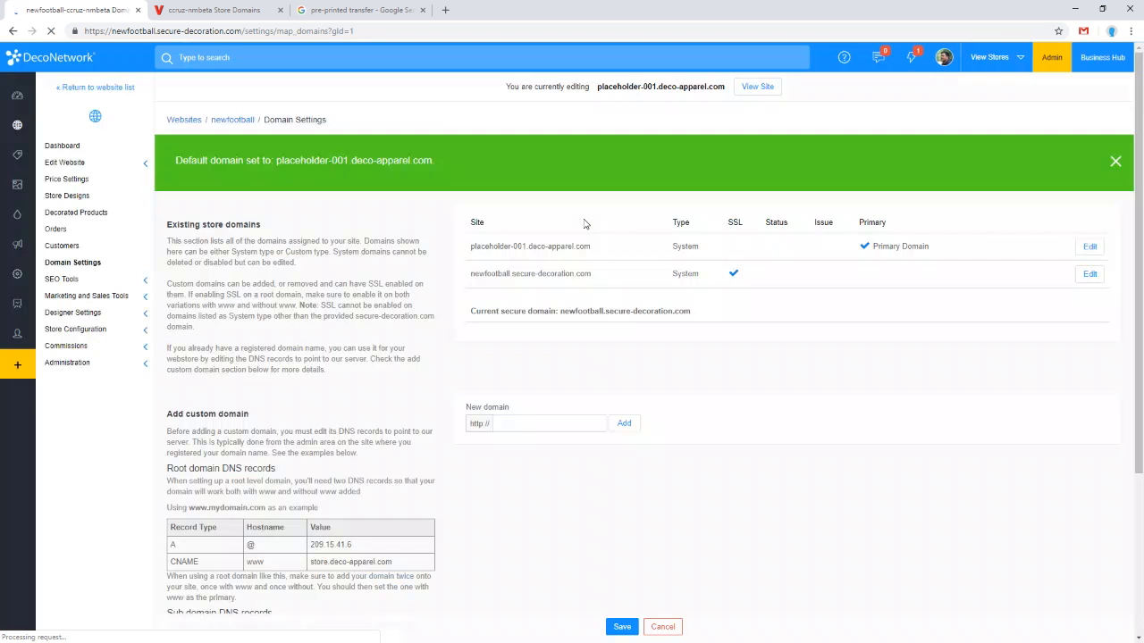
Step: Add newfootball.deco-apparel.com as a new custom domain by pasting the copied name
click(557, 421)
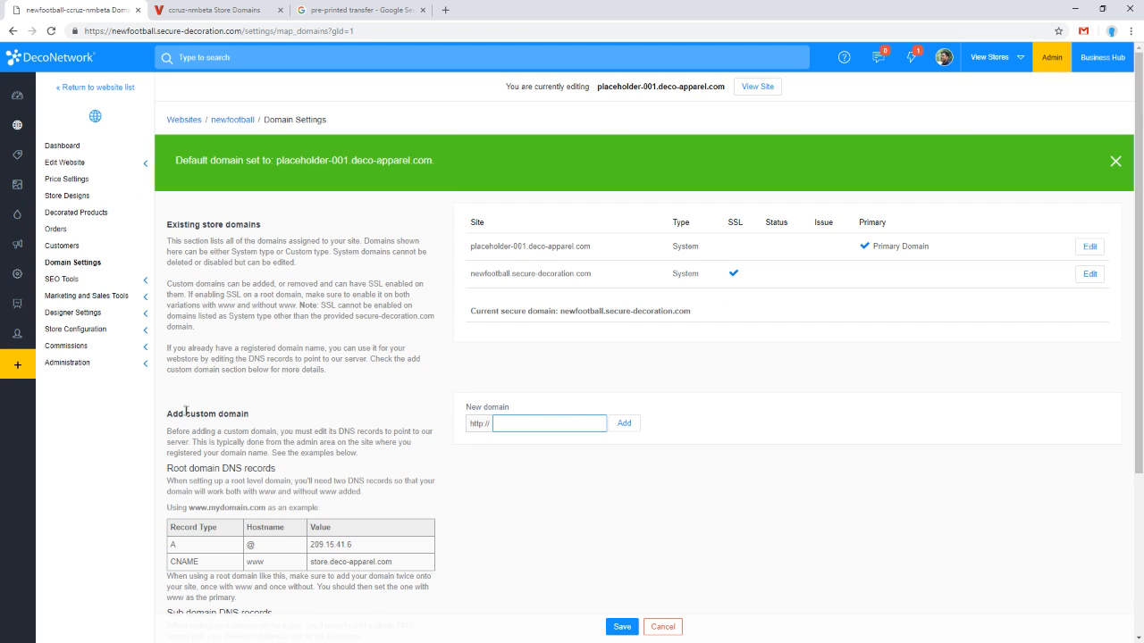
drag(168, 414, 241, 413)
click(557, 422)
key(ctrl+v)
click(623, 424)
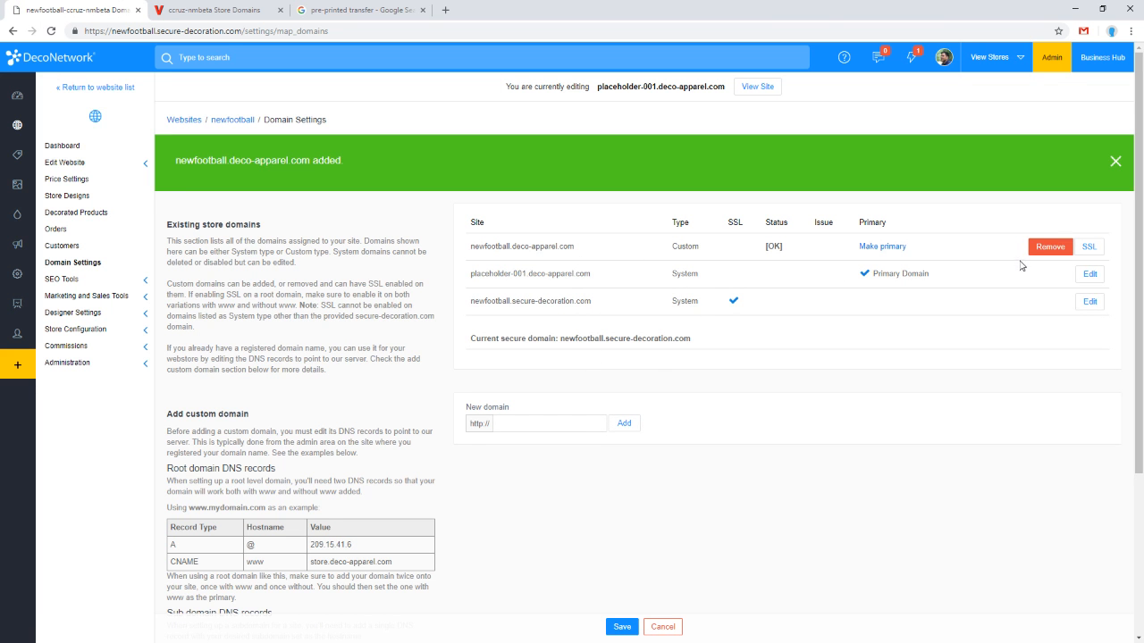
Step: Set up a free SSL certificate for the new newfootball.deco-apparel.com custom domain and save
click(1089, 247)
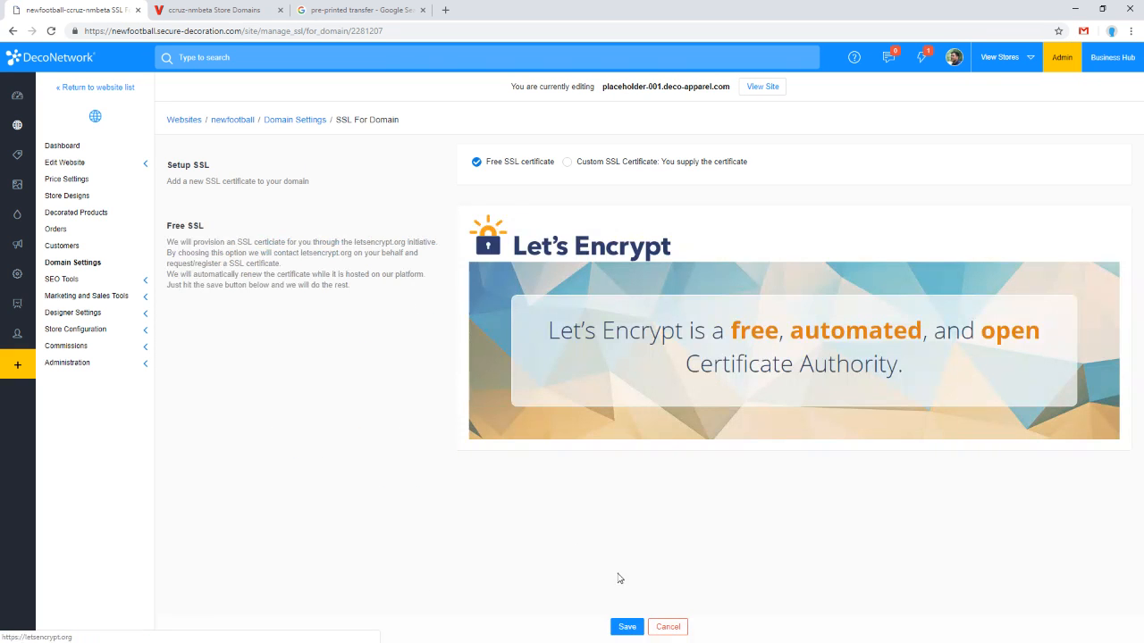
click(626, 626)
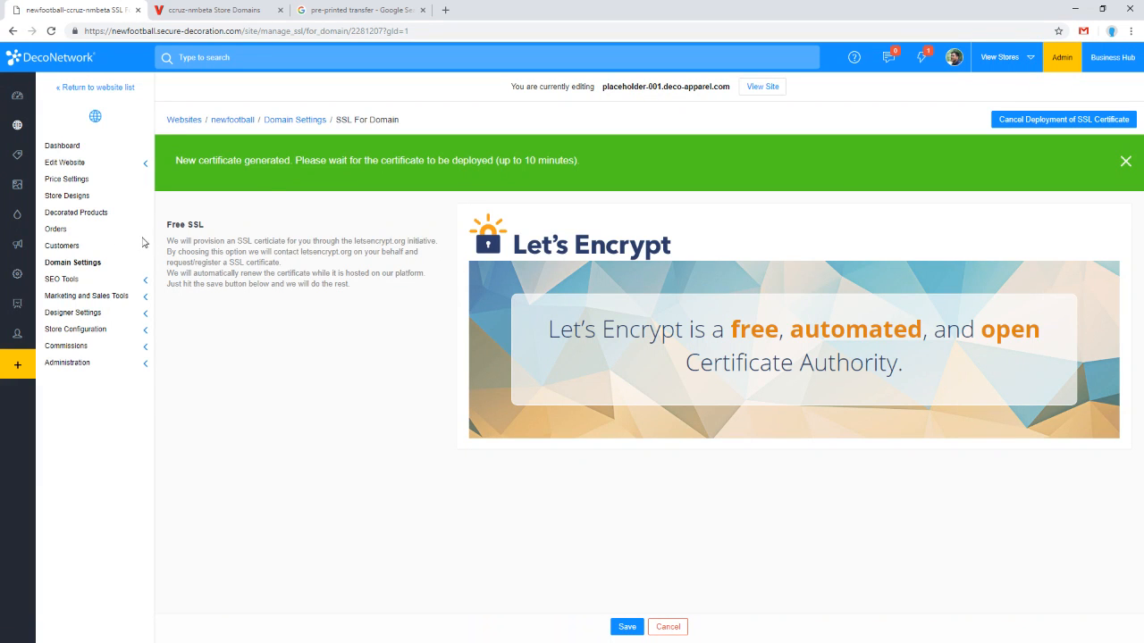
Step: Return to Domain Settings and check the SSL status of the new custom domain
click(97, 264)
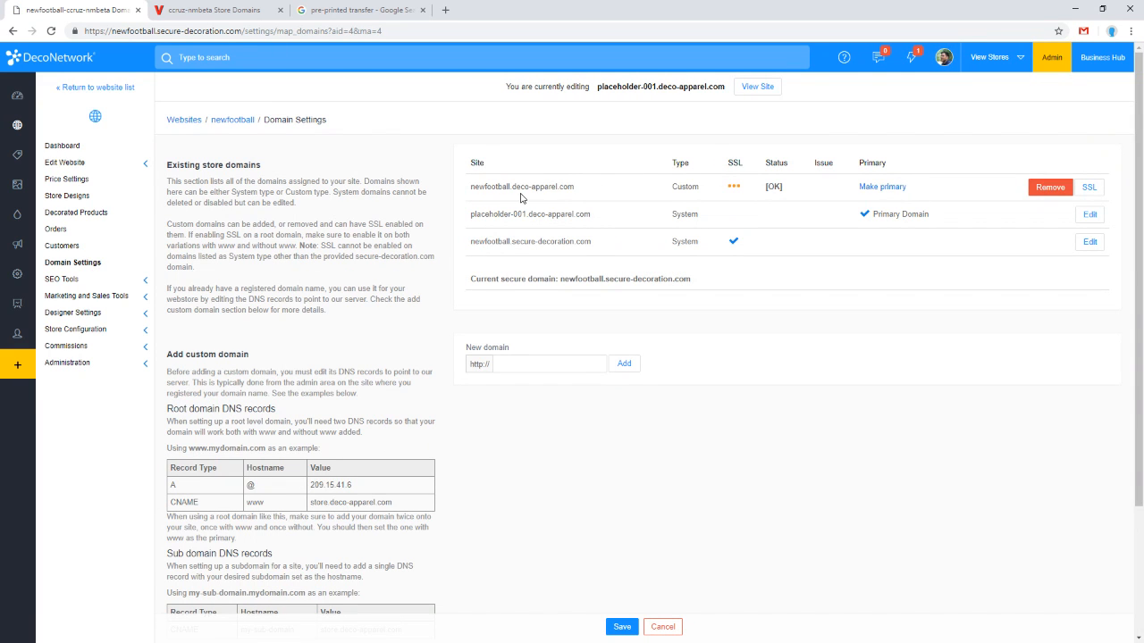
mouse_move(512, 187)
mouse_down()
mouse_move(578, 188)
mouse_move(508, 187)
mouse_move(520, 188)
mouse_up()
click(596, 189)
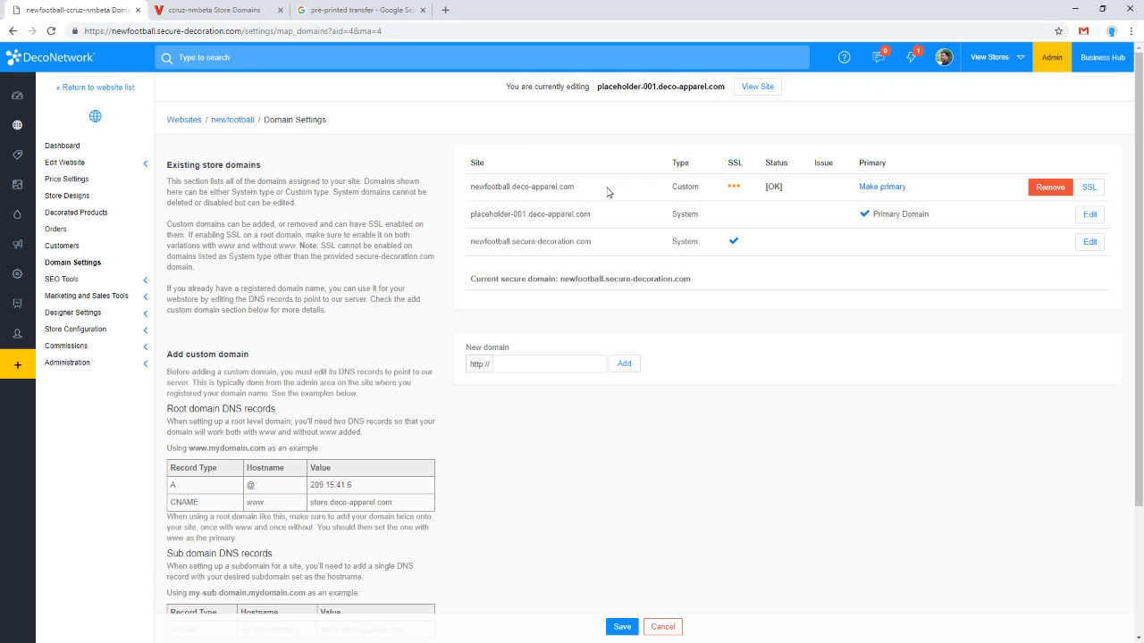
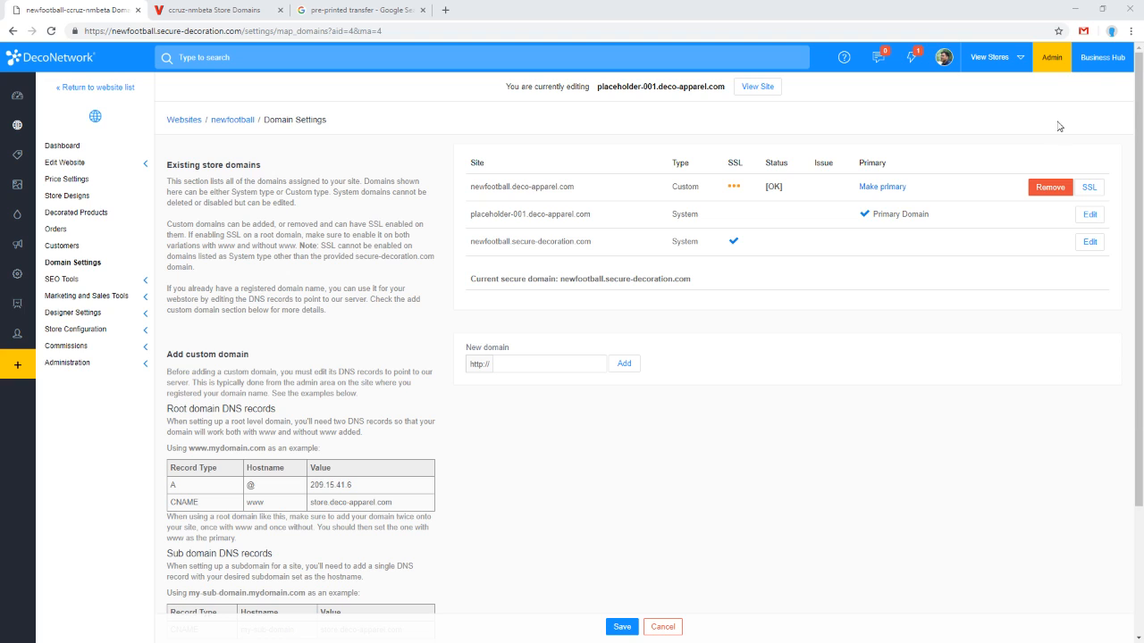
Step: Open the Business Hub in a new browser tab
click(1098, 57)
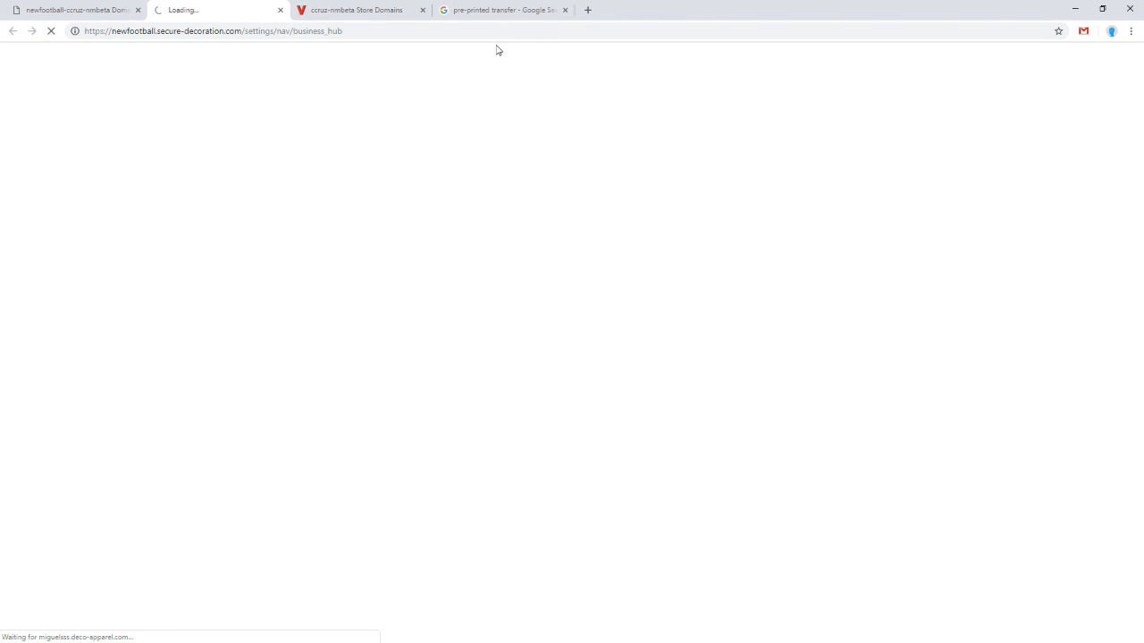
click(93, 7)
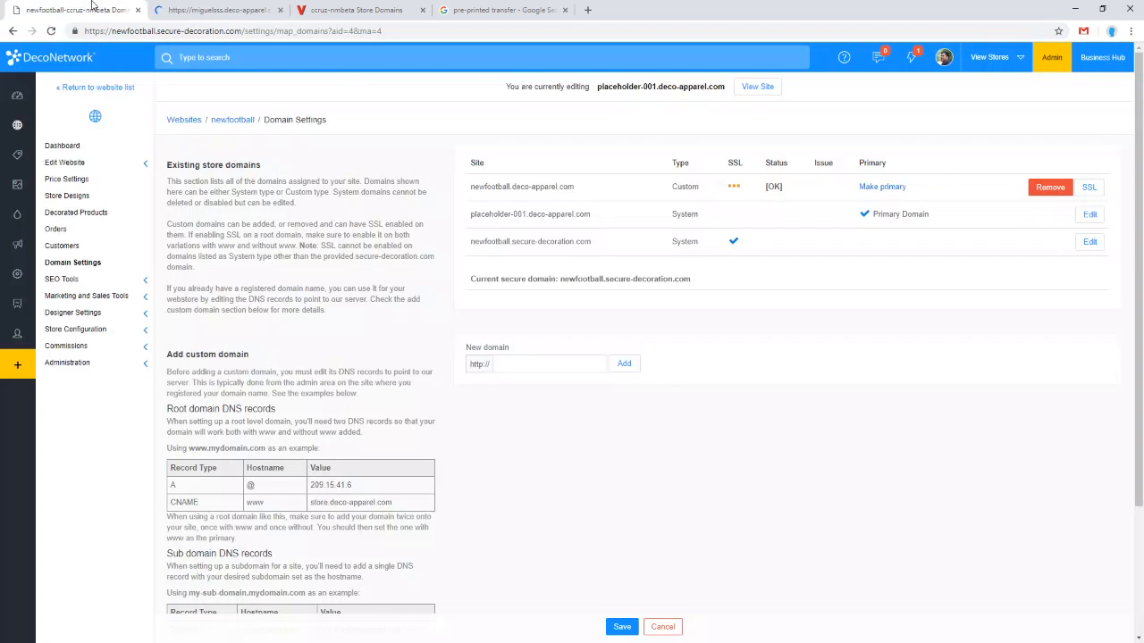
click(202, 8)
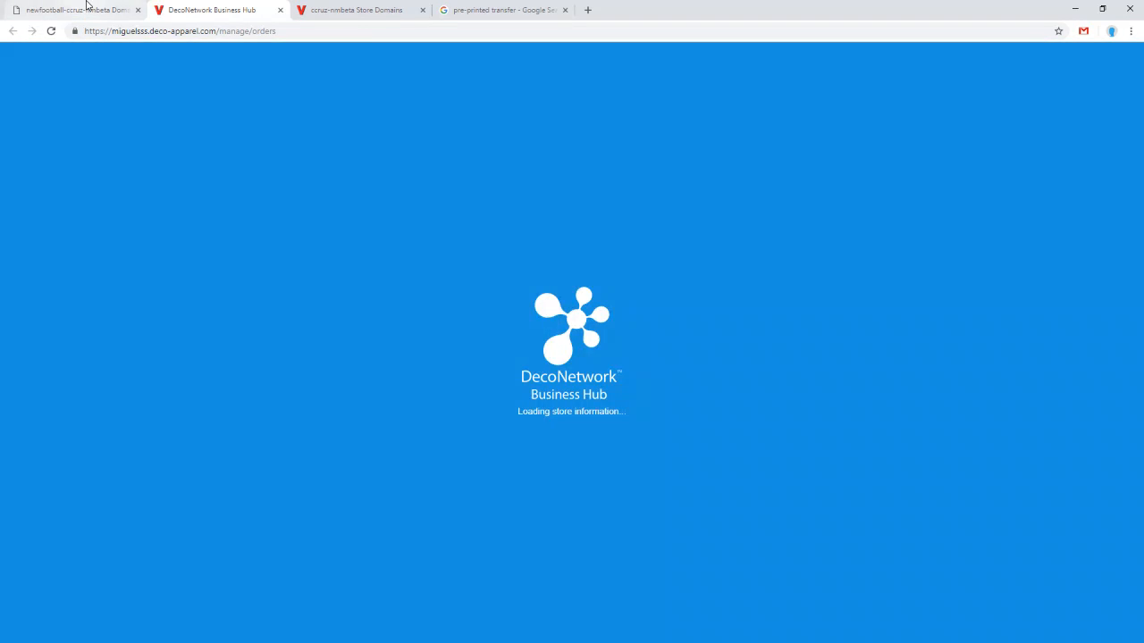
click(86, 8)
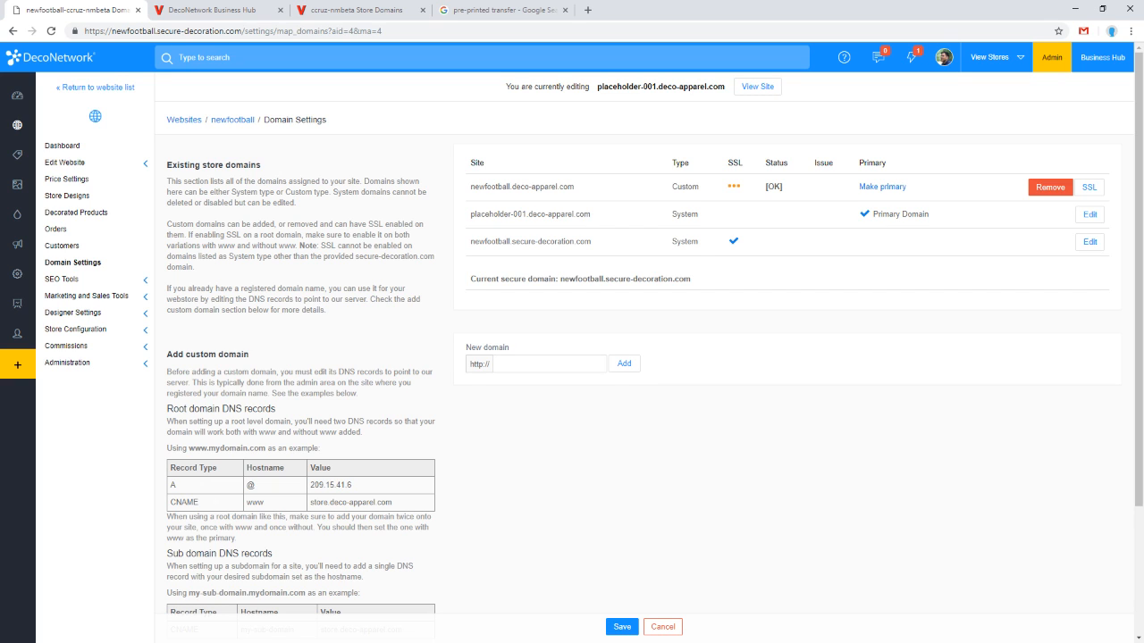
click(234, 9)
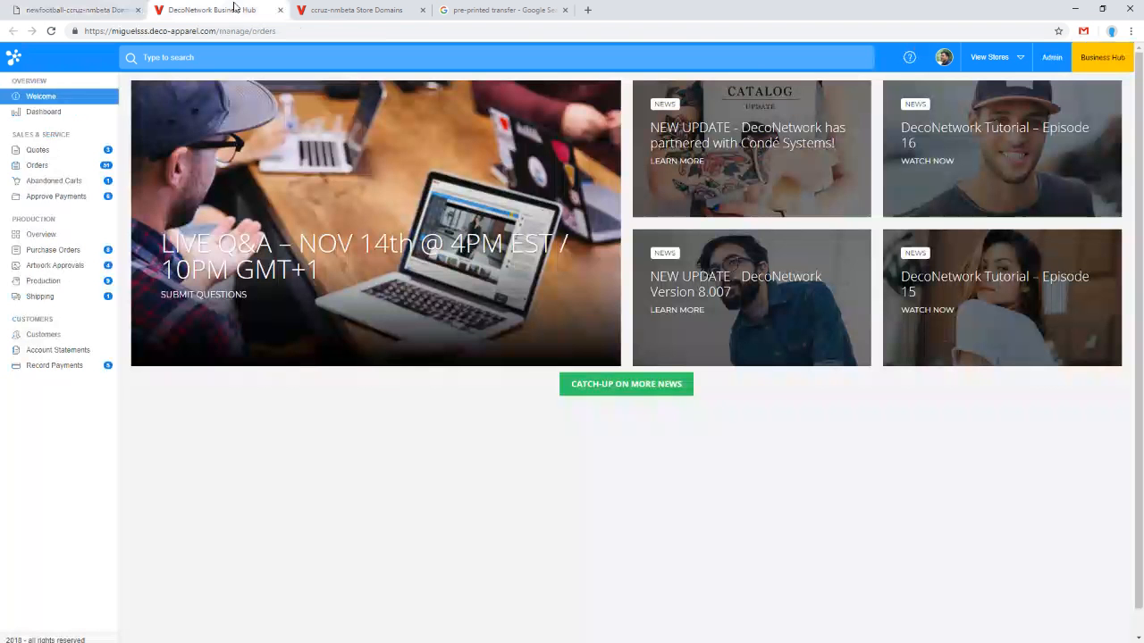
Step: Start a new order and select the customer belonging to the placeholder-001 store
click(55, 168)
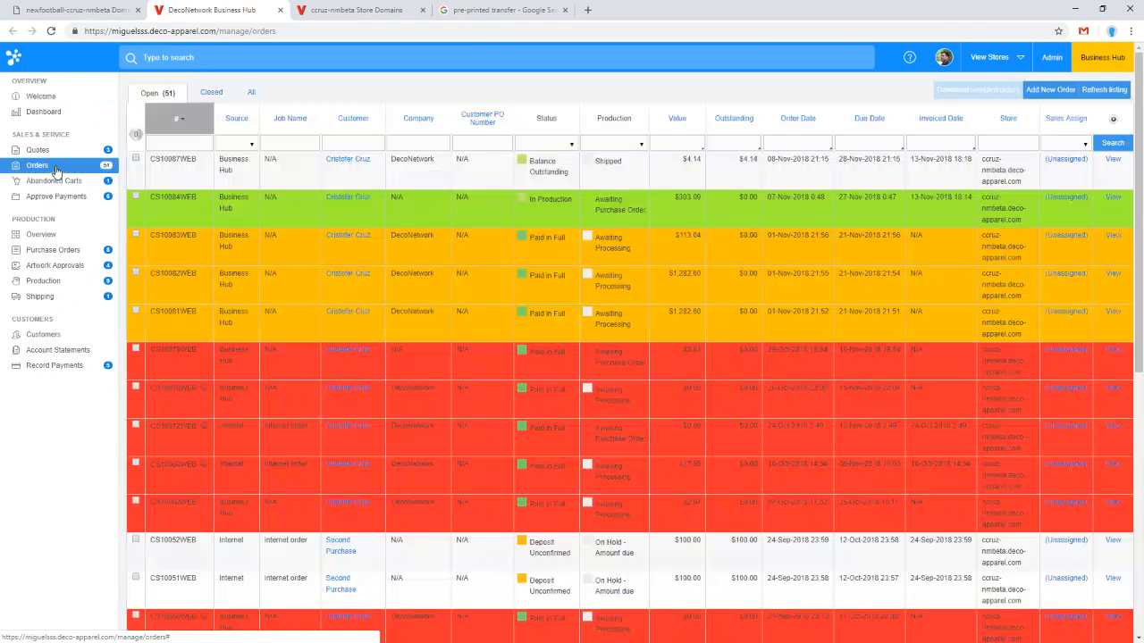
click(1045, 94)
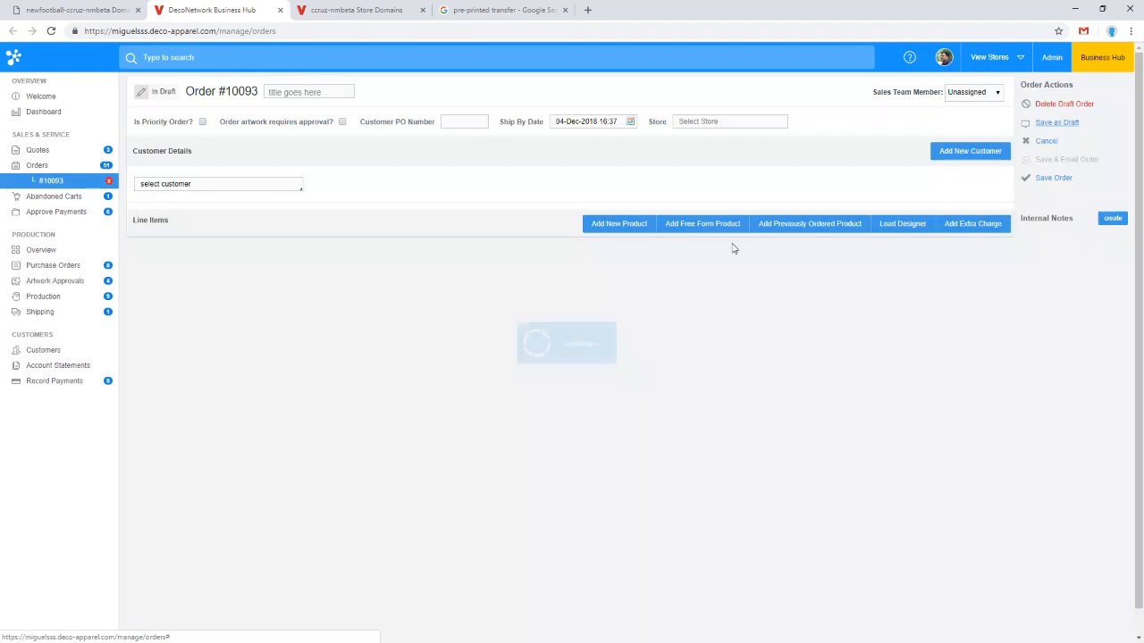
click(273, 184)
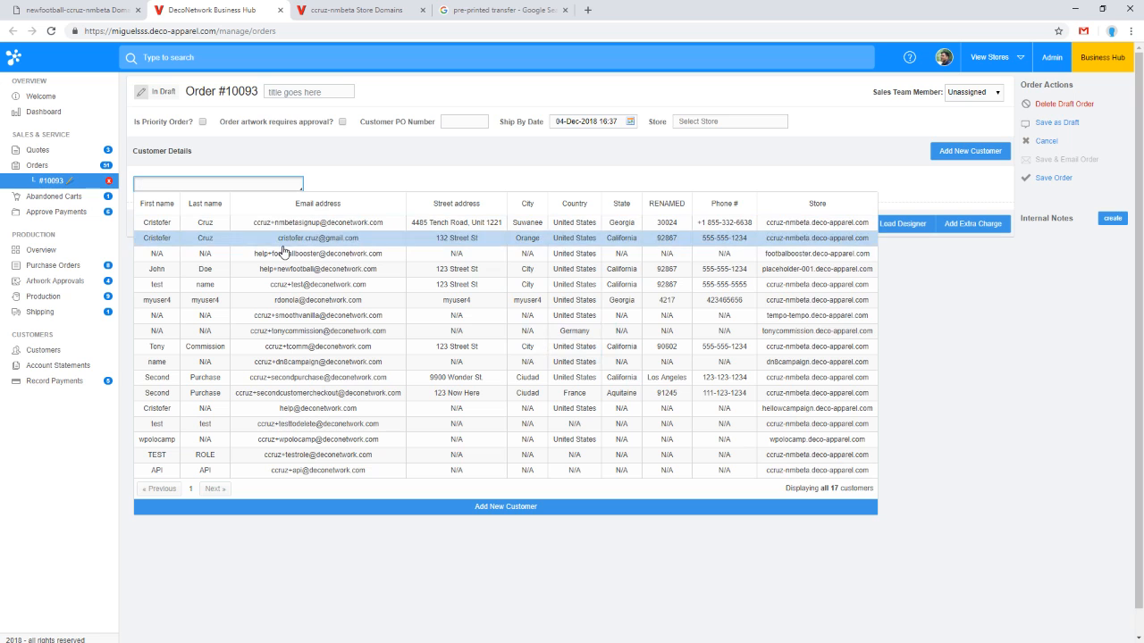
click(280, 269)
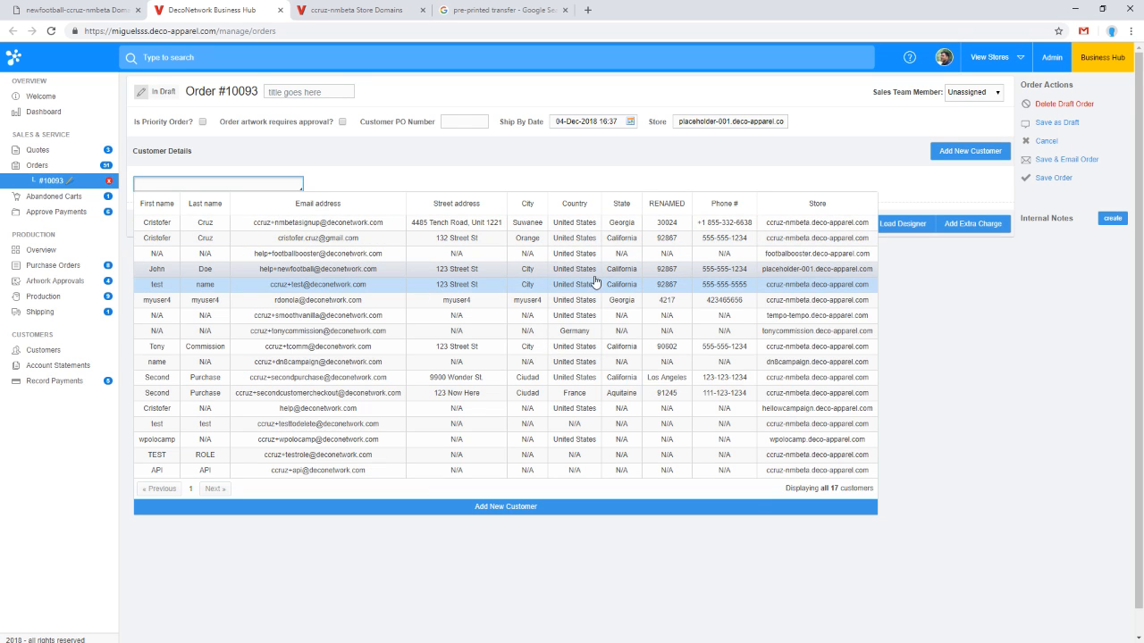
Step: Add the 3930R HD Cotton Short Sleeve T-Shirt and L3930R HD Cotton Women's Short Sleeve T-Shirt as order line items
click(618, 315)
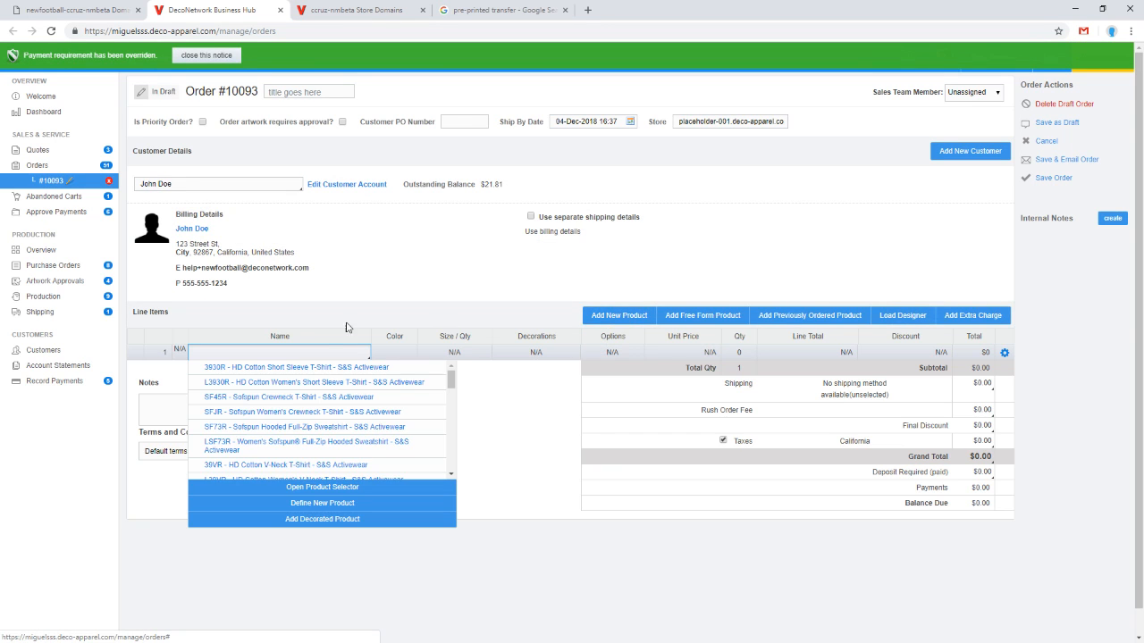
click(302, 369)
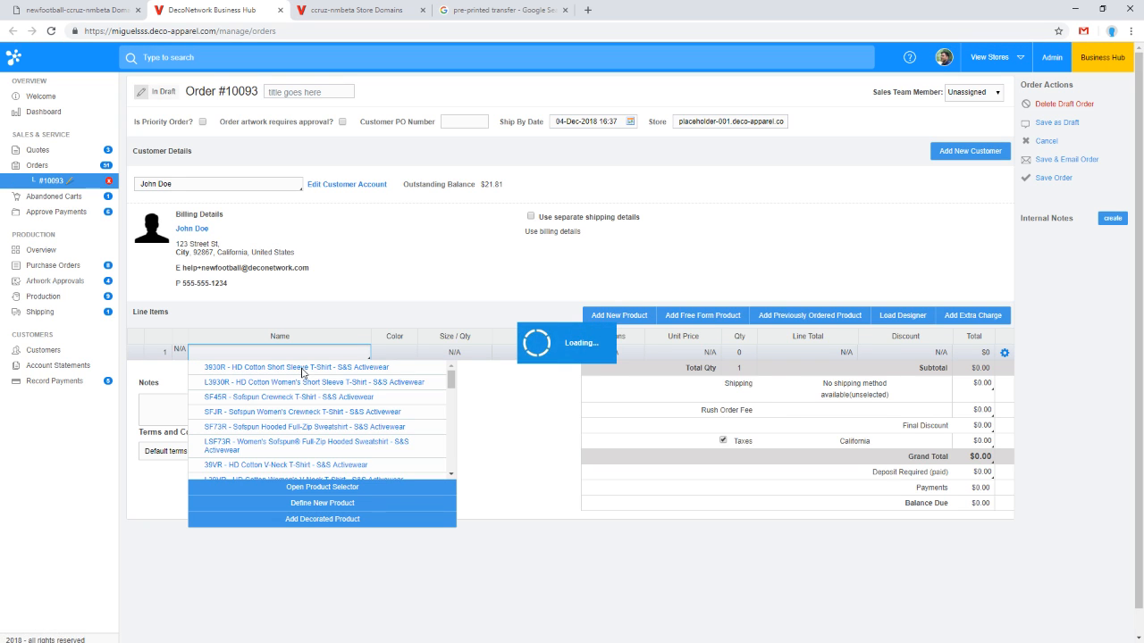
click(619, 317)
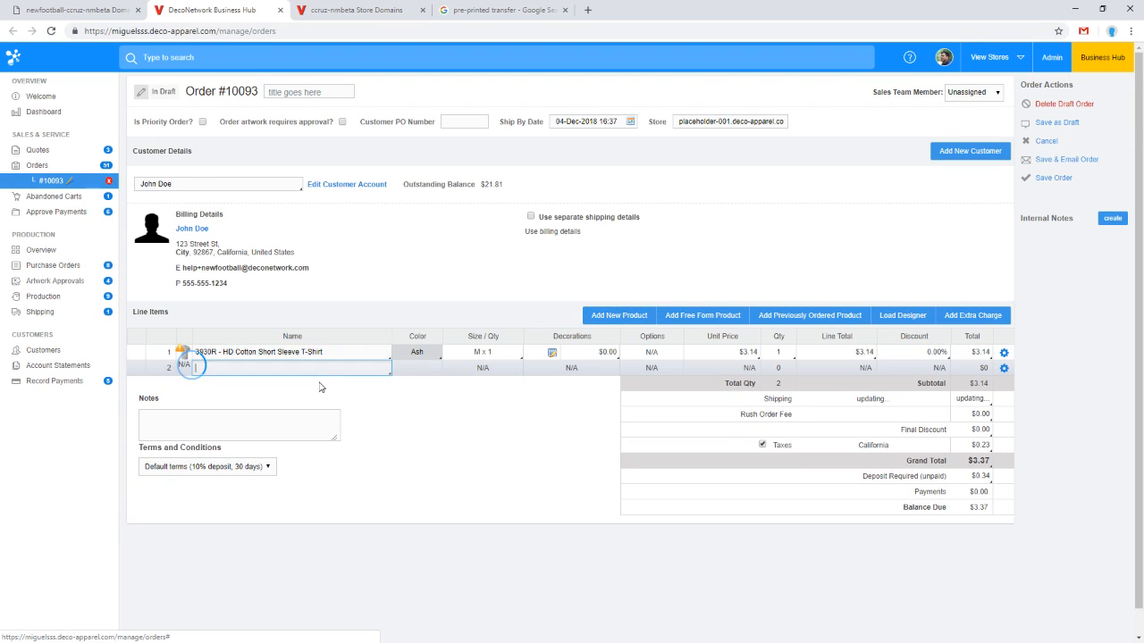
click(292, 398)
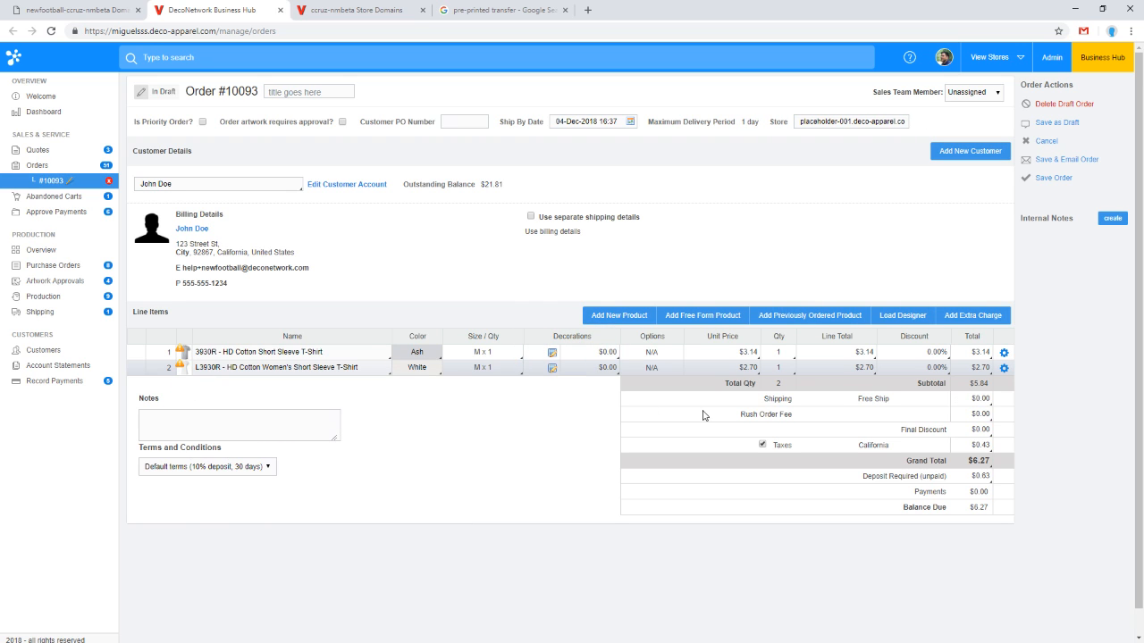
Step: Open the order's shipping method options and close them again
click(974, 404)
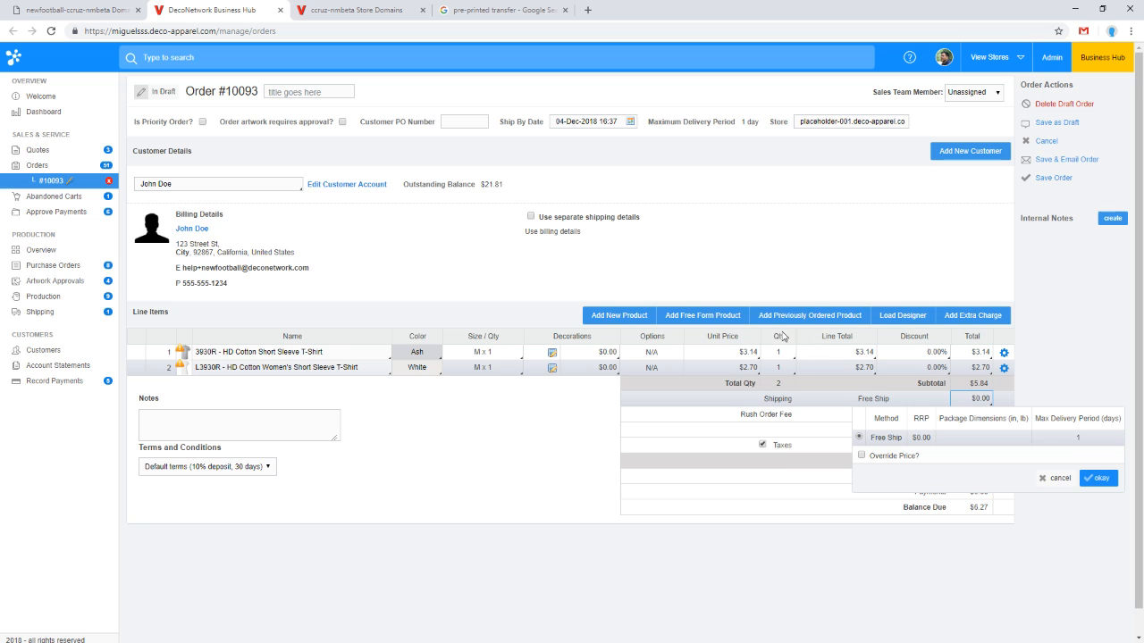
click(791, 246)
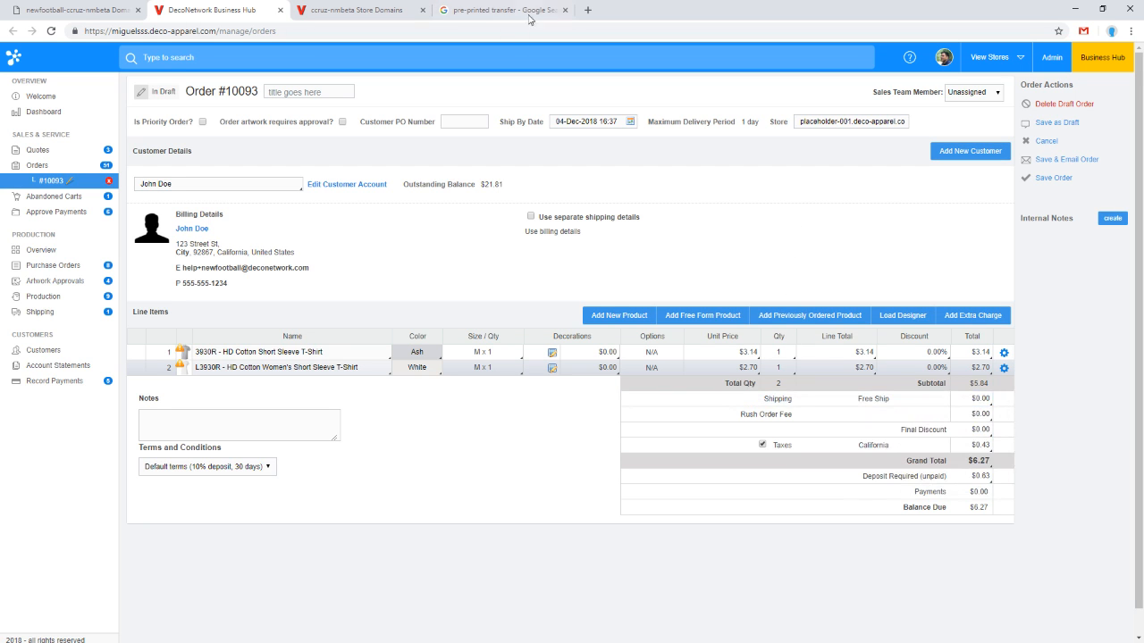
Step: Open the admin's live shipping method setup and review the available carriers and their methods
click(343, 8)
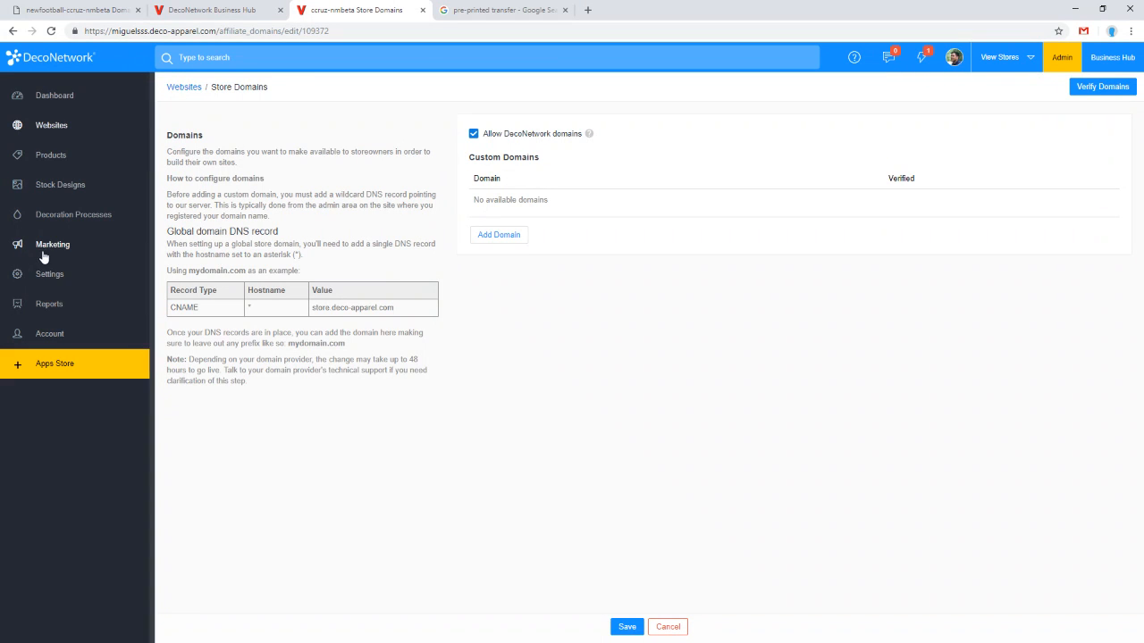
click(57, 275)
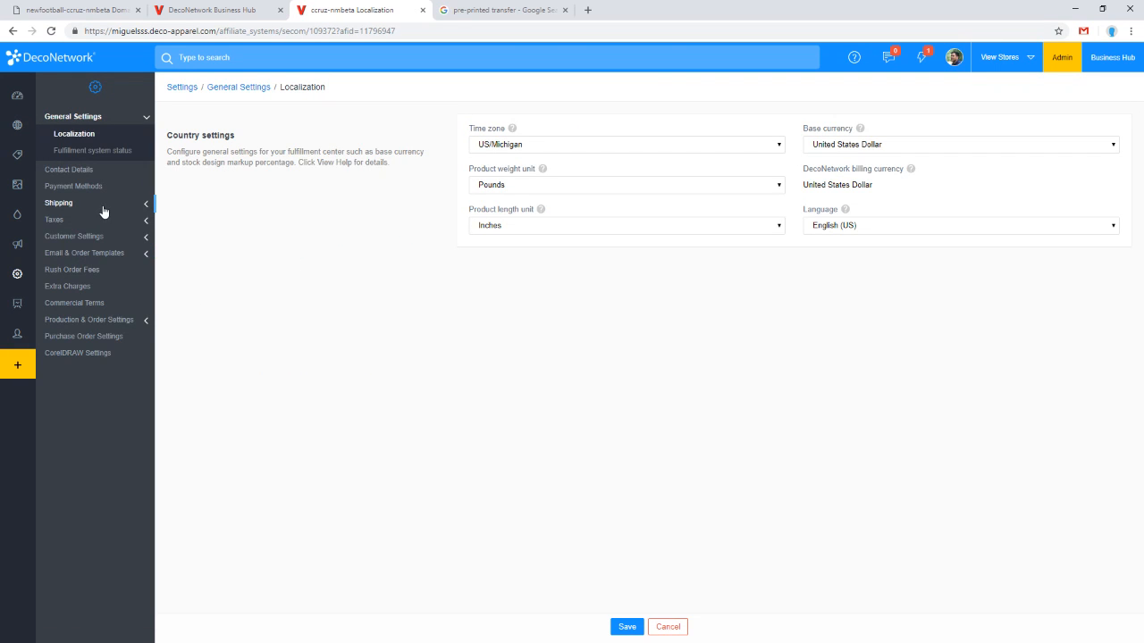
click(100, 205)
click(115, 187)
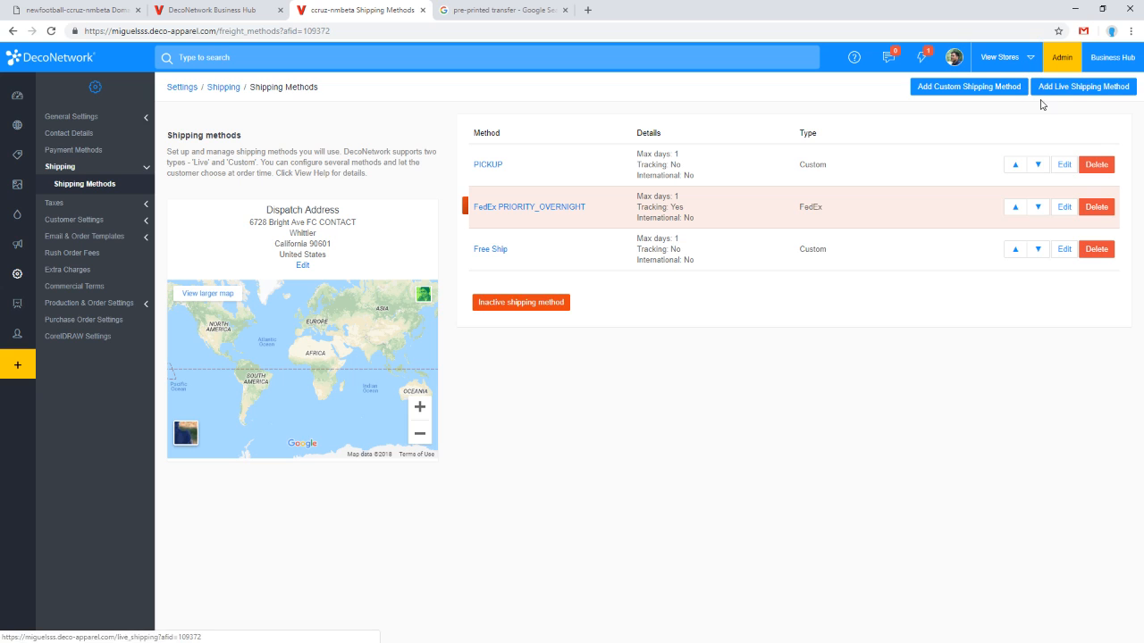
click(1077, 93)
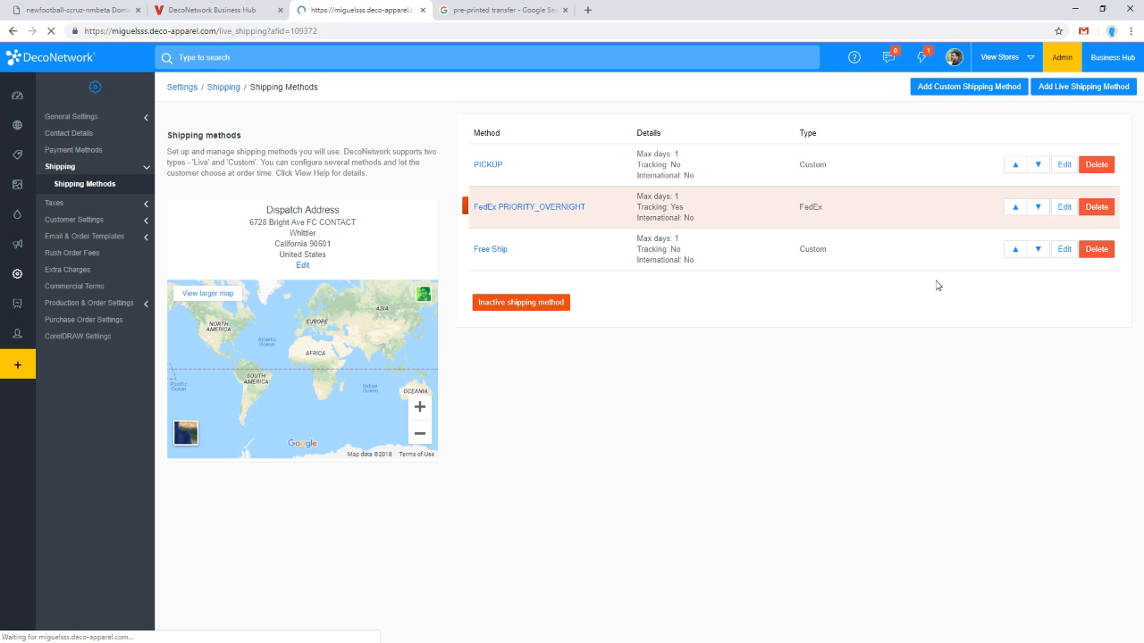
scroll(727, 337, down, 1)
scroll(728, 337, down, 1)
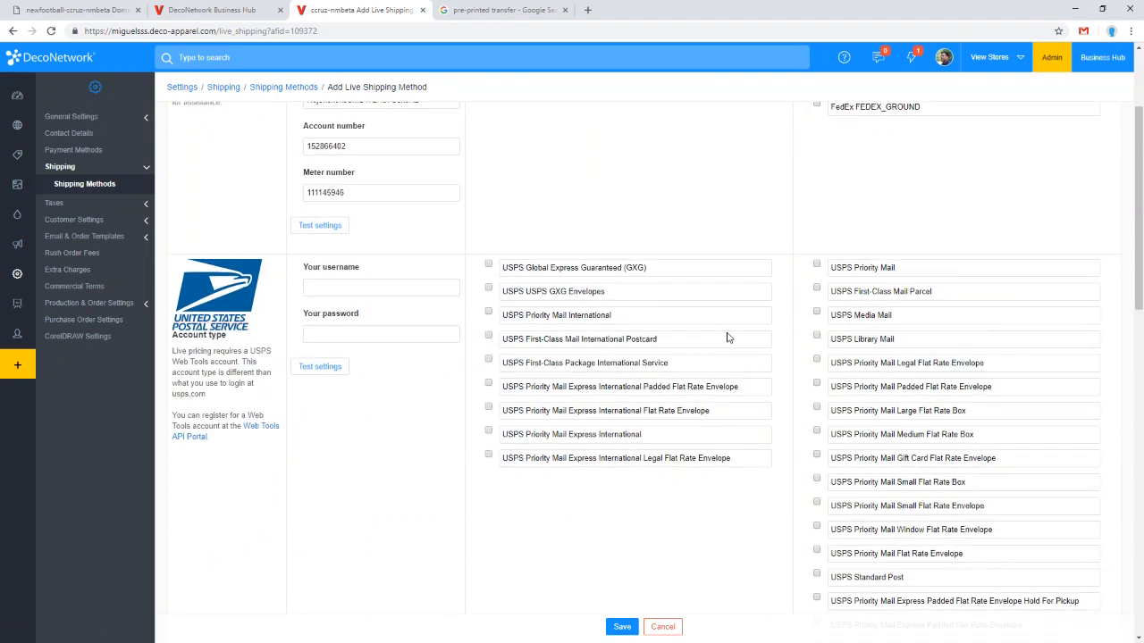
scroll(729, 337, up, 3)
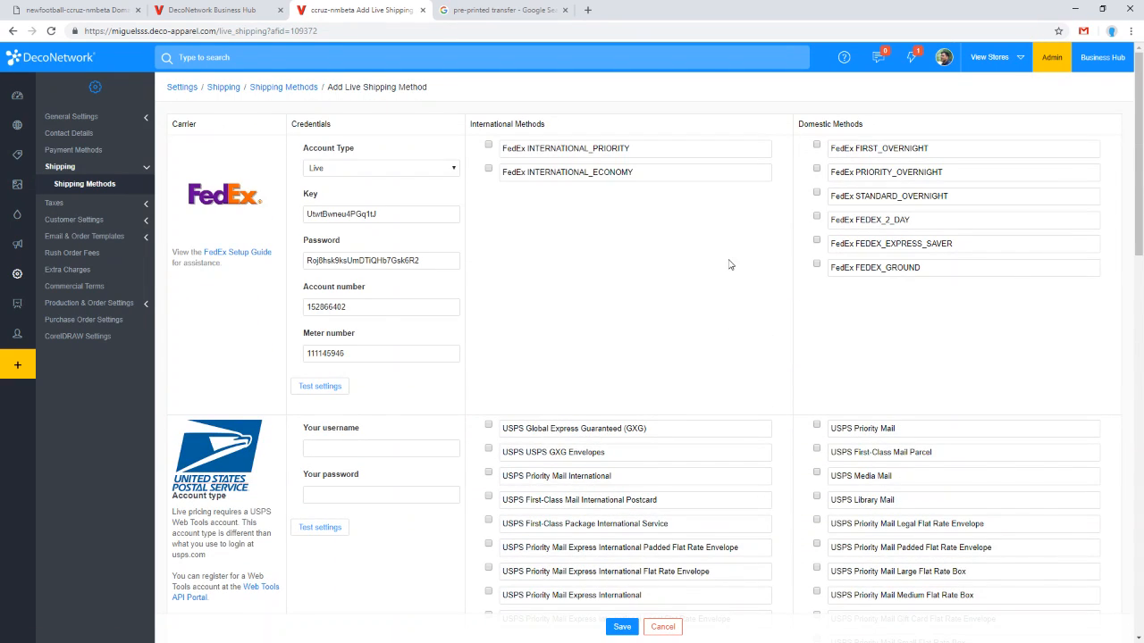
scroll(708, 289, down, 2)
scroll(705, 289, down, 2)
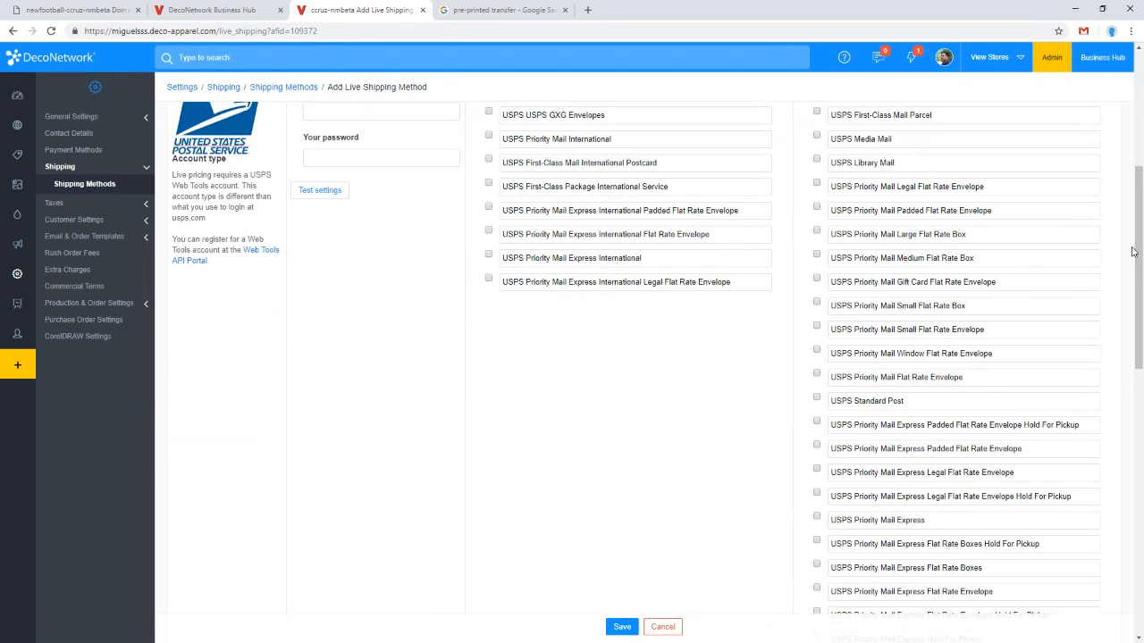
drag(1133, 251, 1128, 391)
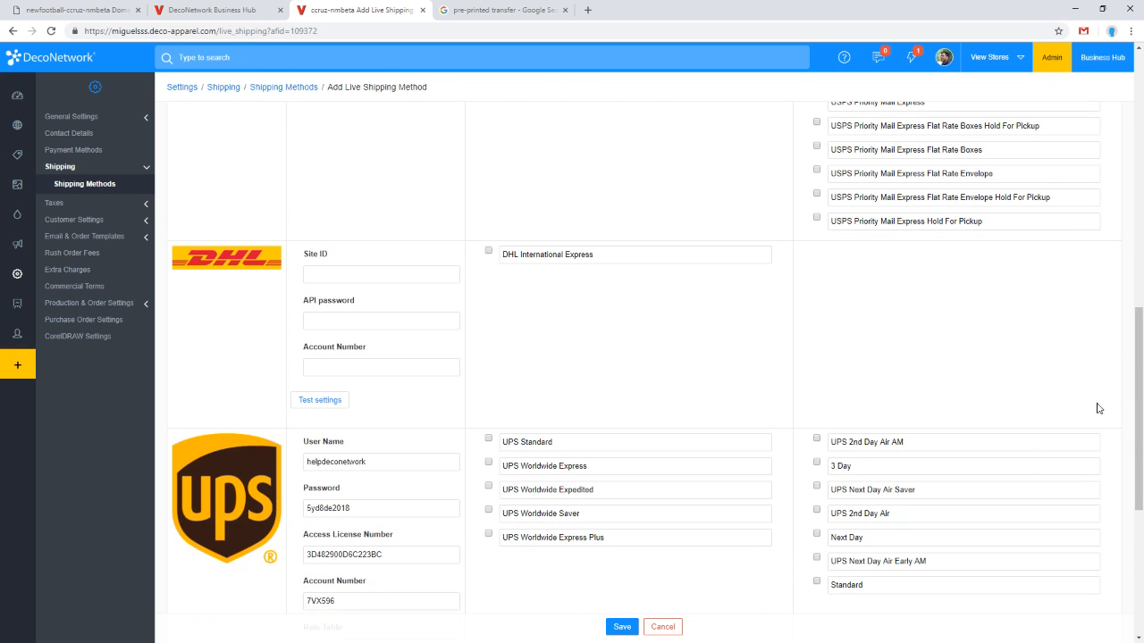
scroll(824, 503, down, 1)
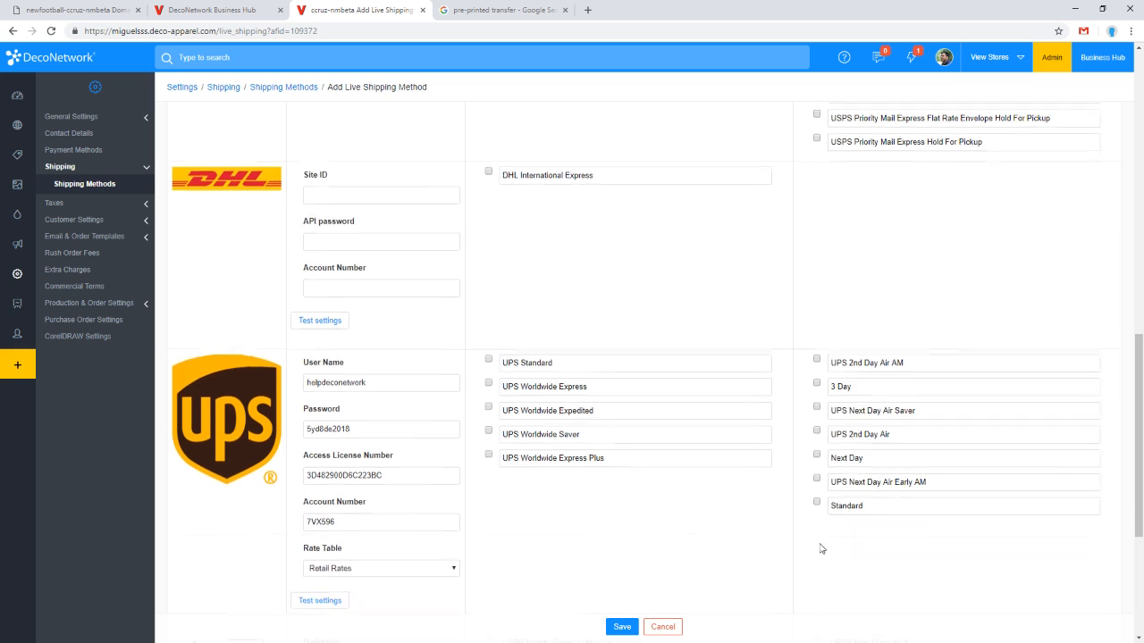
scroll(818, 537, up, 2)
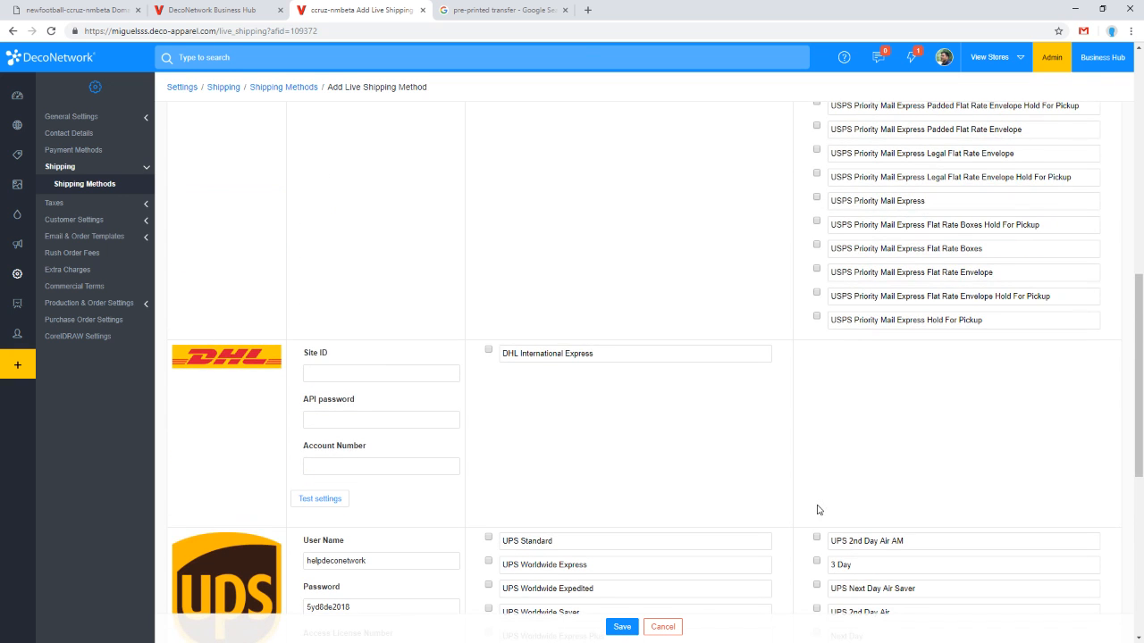
scroll(817, 510, up, 8)
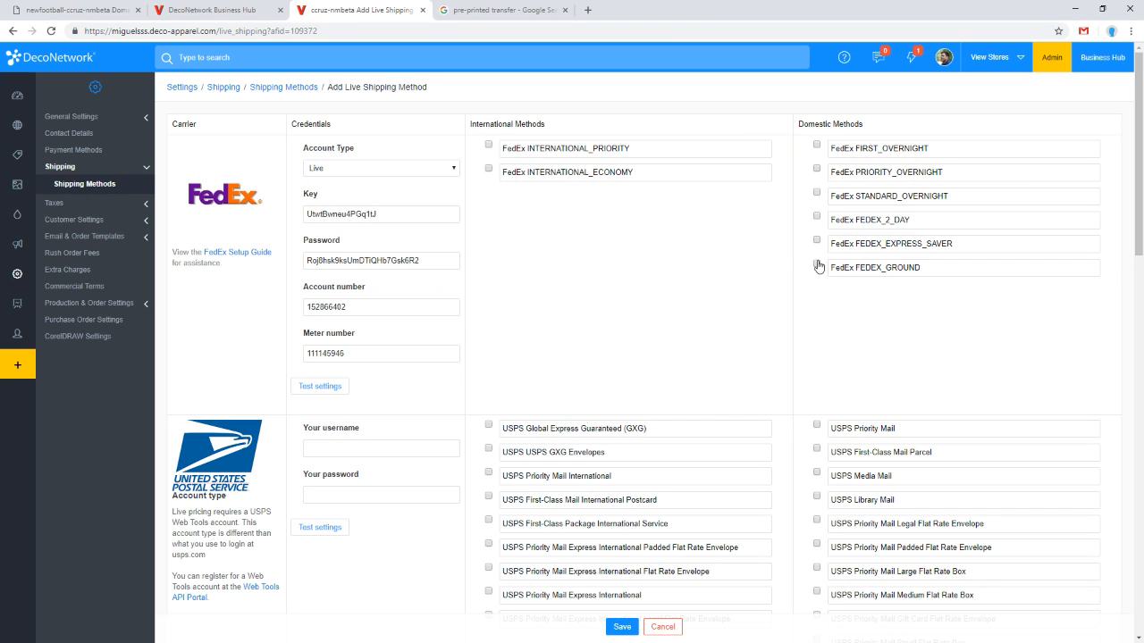
Step: Add FedEx FEDEX_GROUND as a live shipping method, then mark it Active and save
click(816, 264)
click(622, 627)
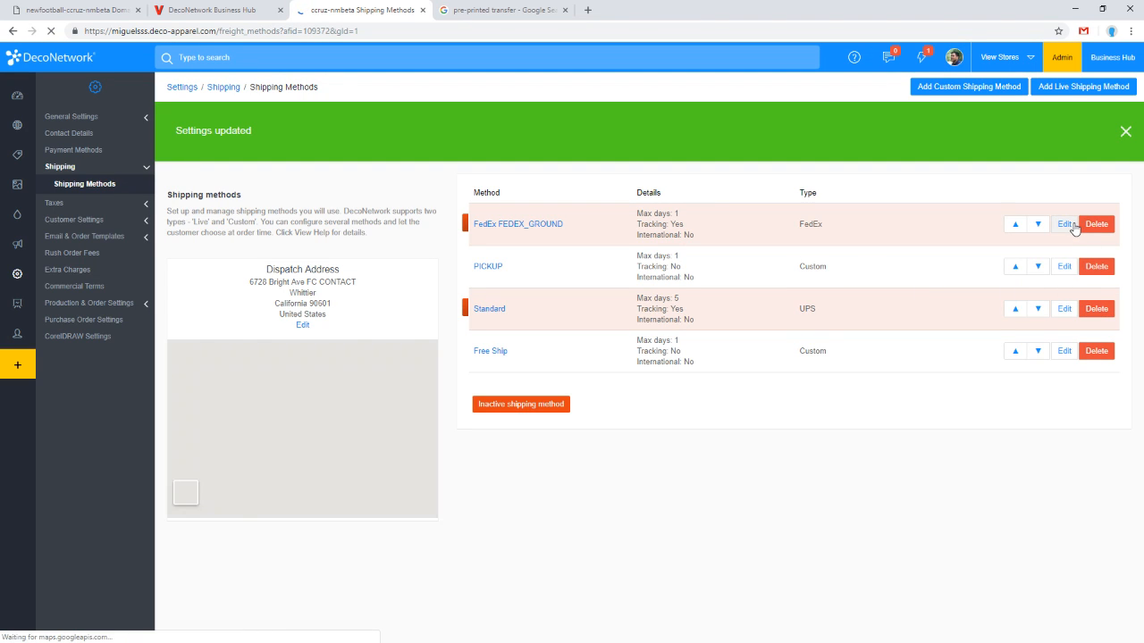
click(1066, 225)
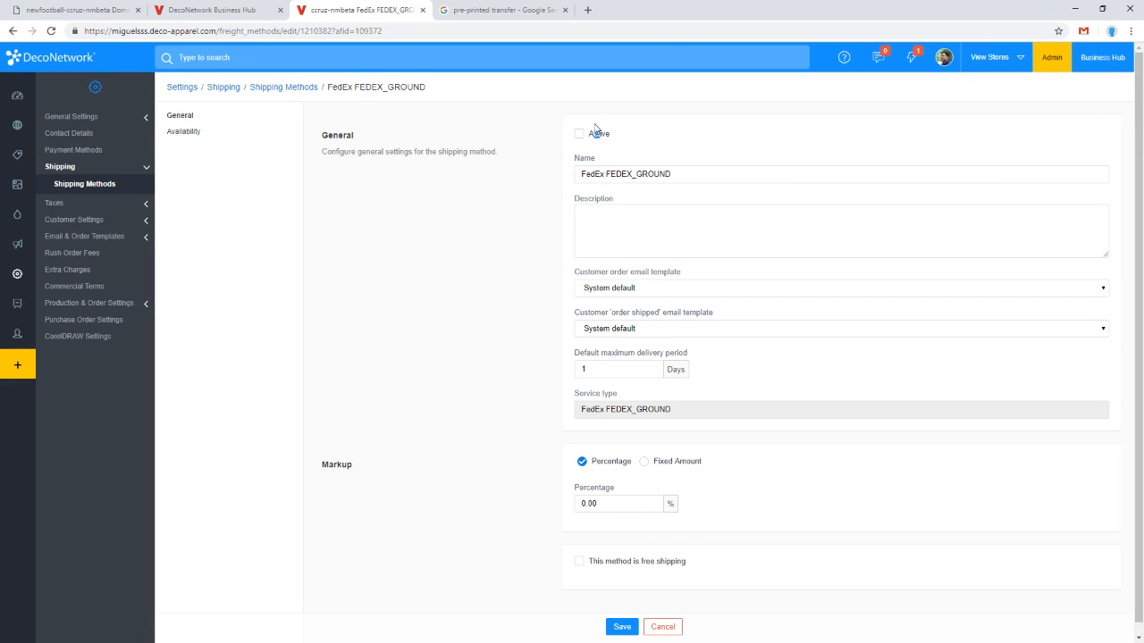
click(595, 132)
click(622, 627)
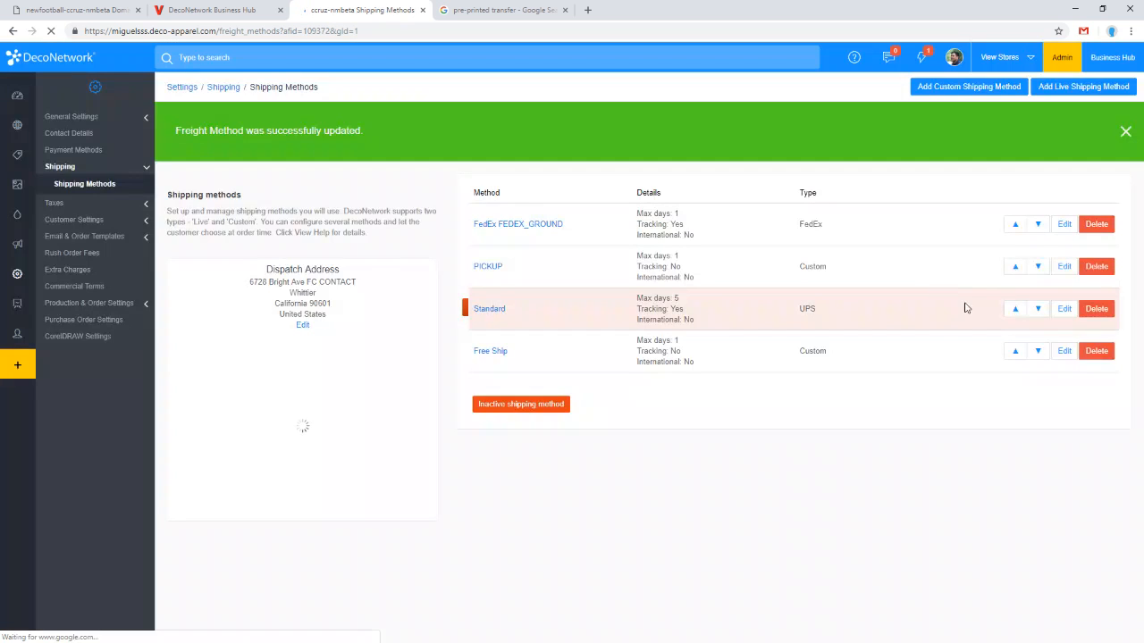
Step: Open the UPS Standard shipping method and save its settings
click(1065, 308)
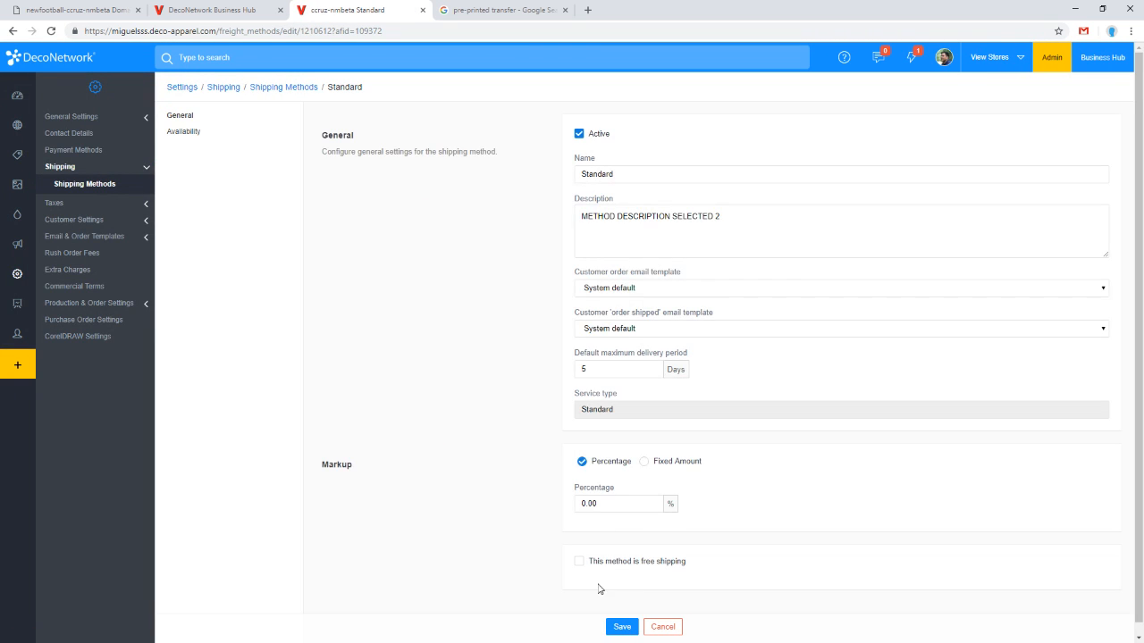
click(622, 626)
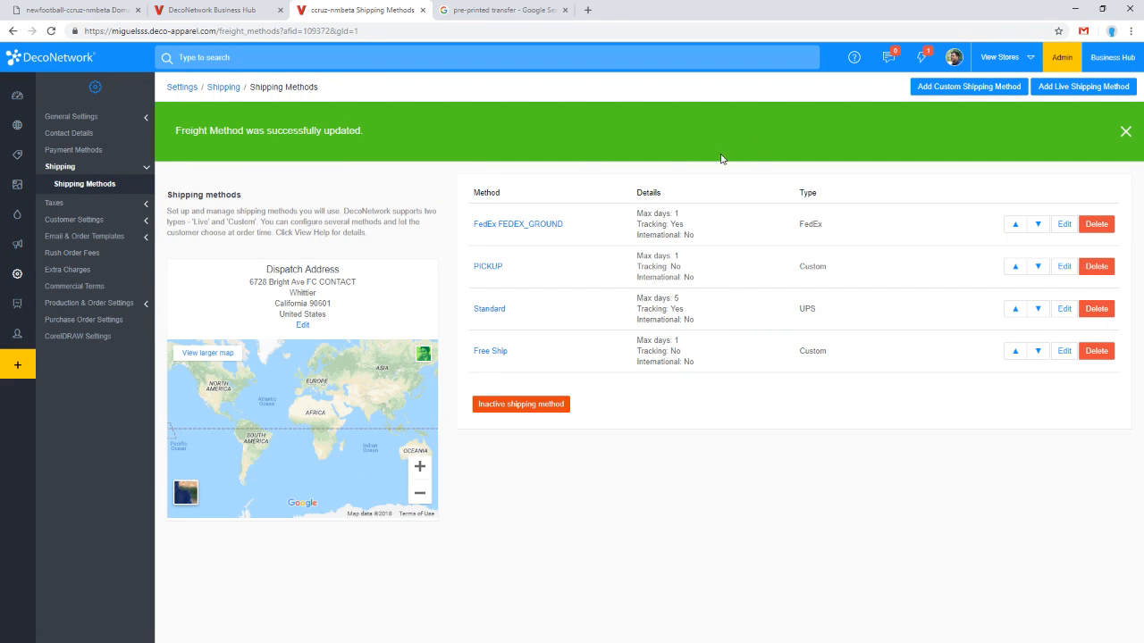
Step: Return to the draft order, reselect its customer, and open the shipping method options
click(247, 13)
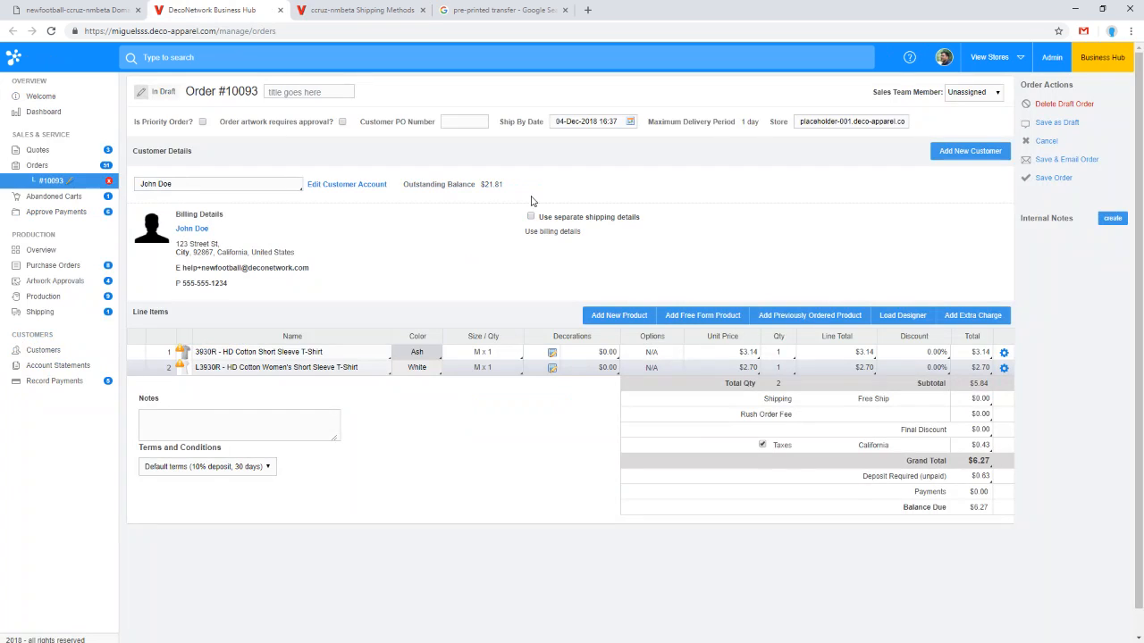
click(222, 183)
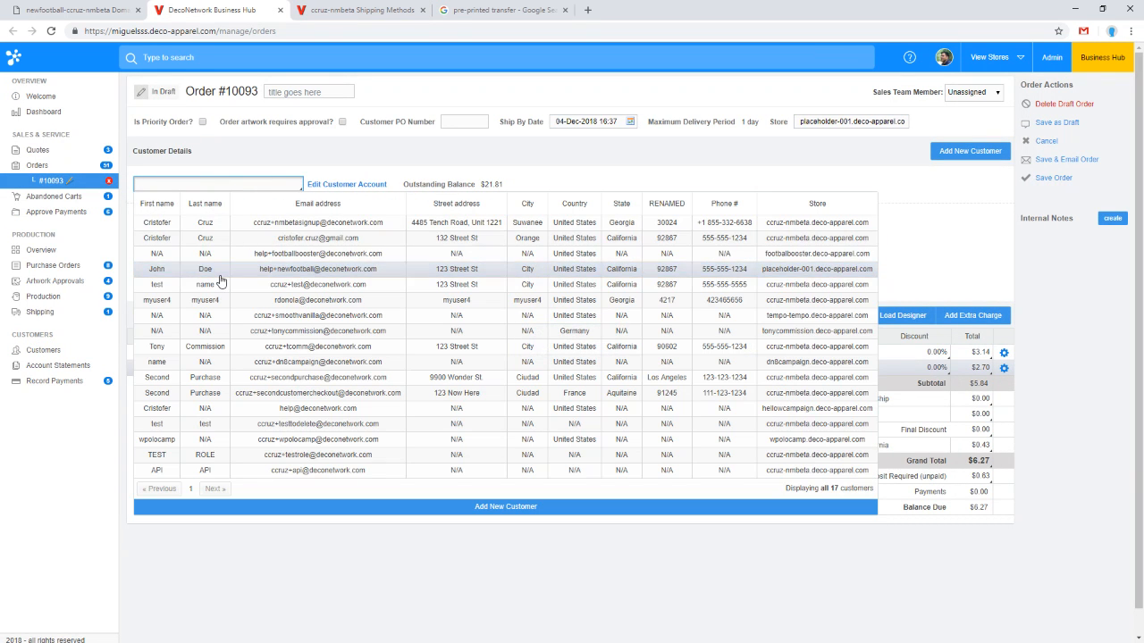
click(221, 273)
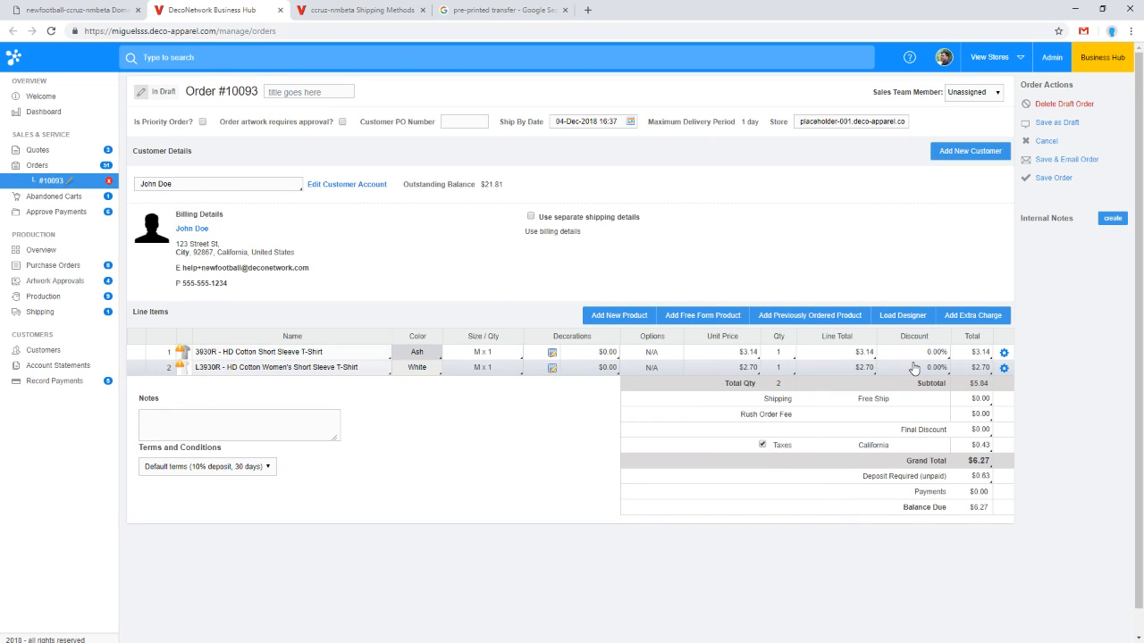
click(974, 401)
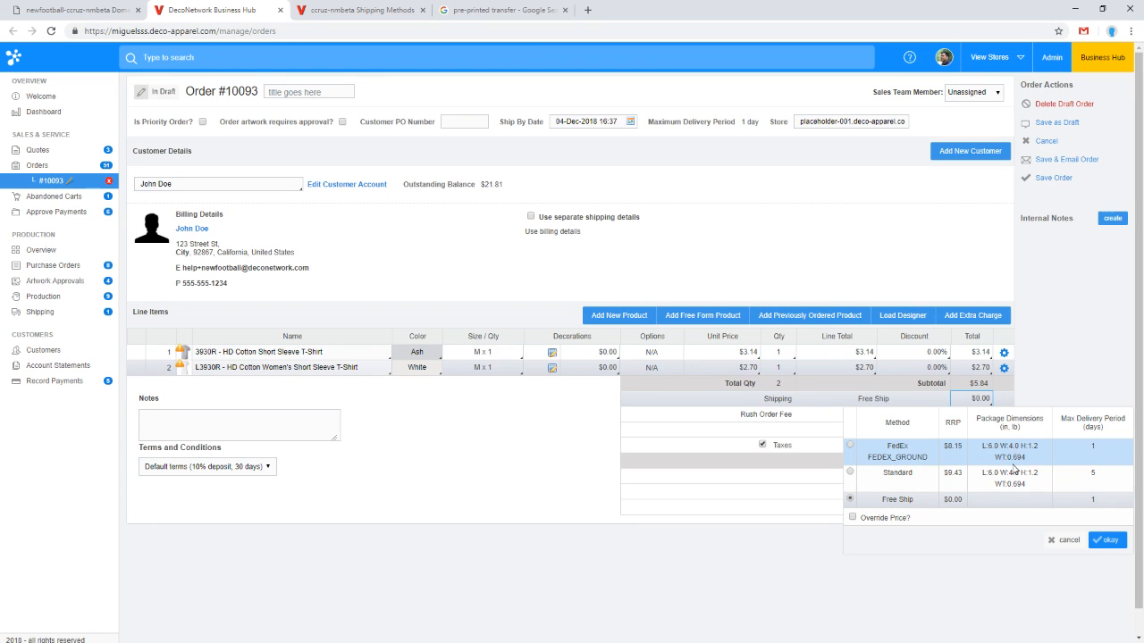
Step: Set the women's T-shirt line to 100 in Medium, then review the updated shipping method rates
click(331, 425)
click(596, 318)
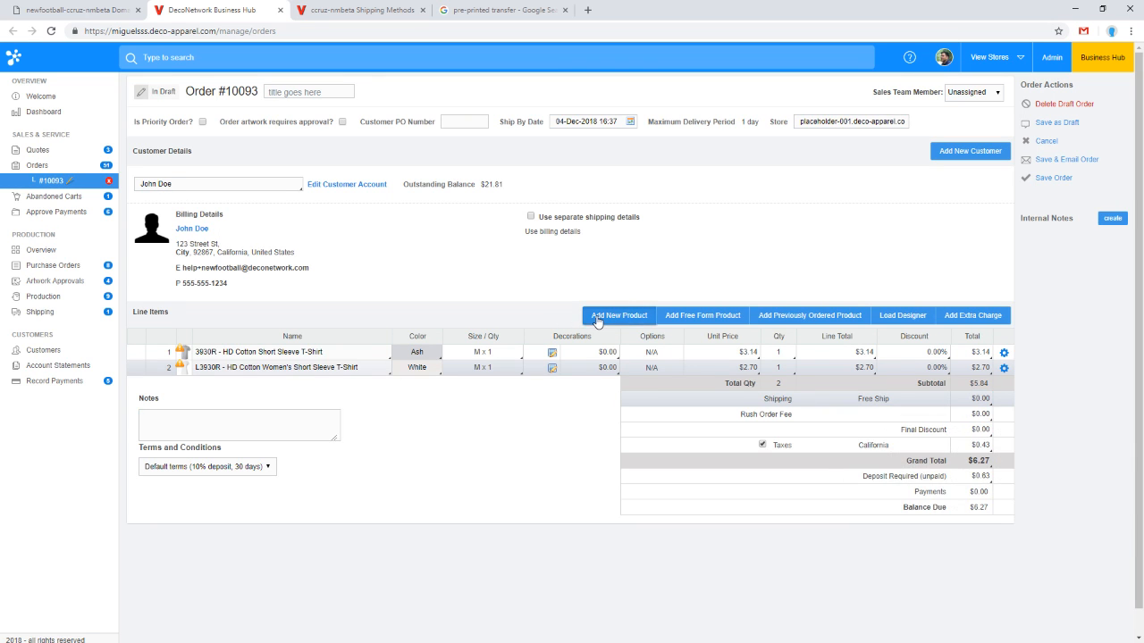
click(491, 368)
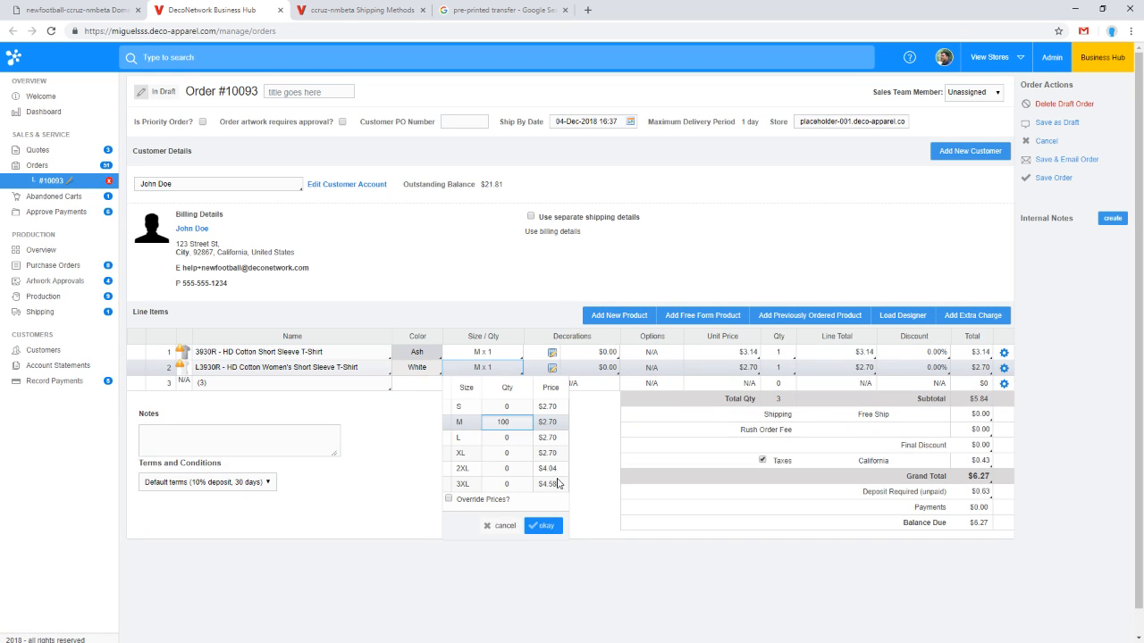
click(544, 526)
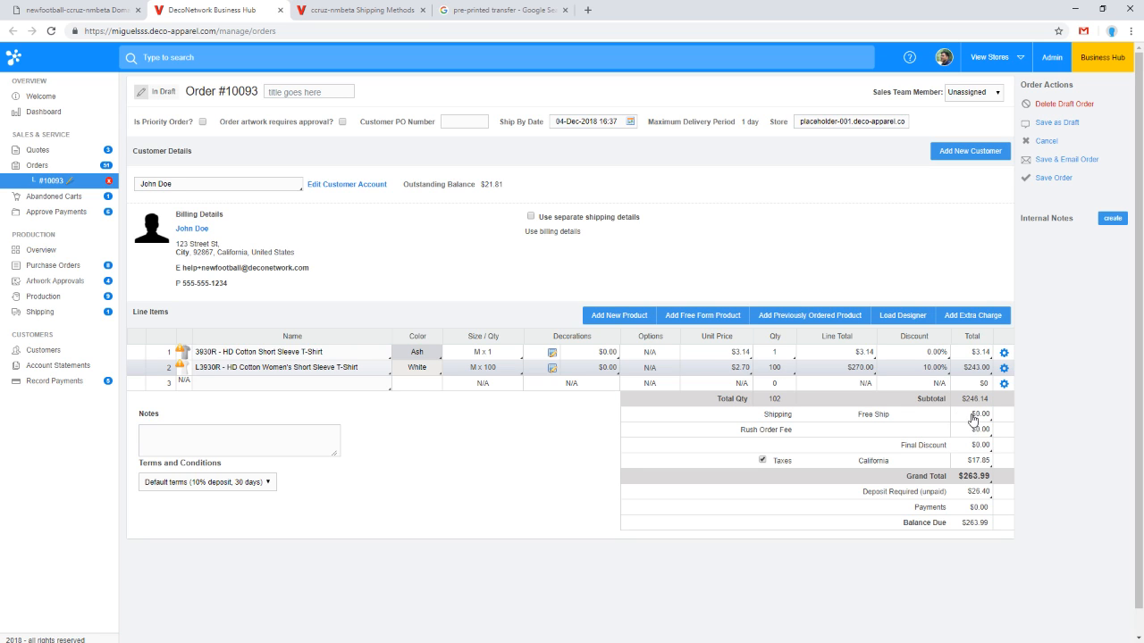
click(974, 417)
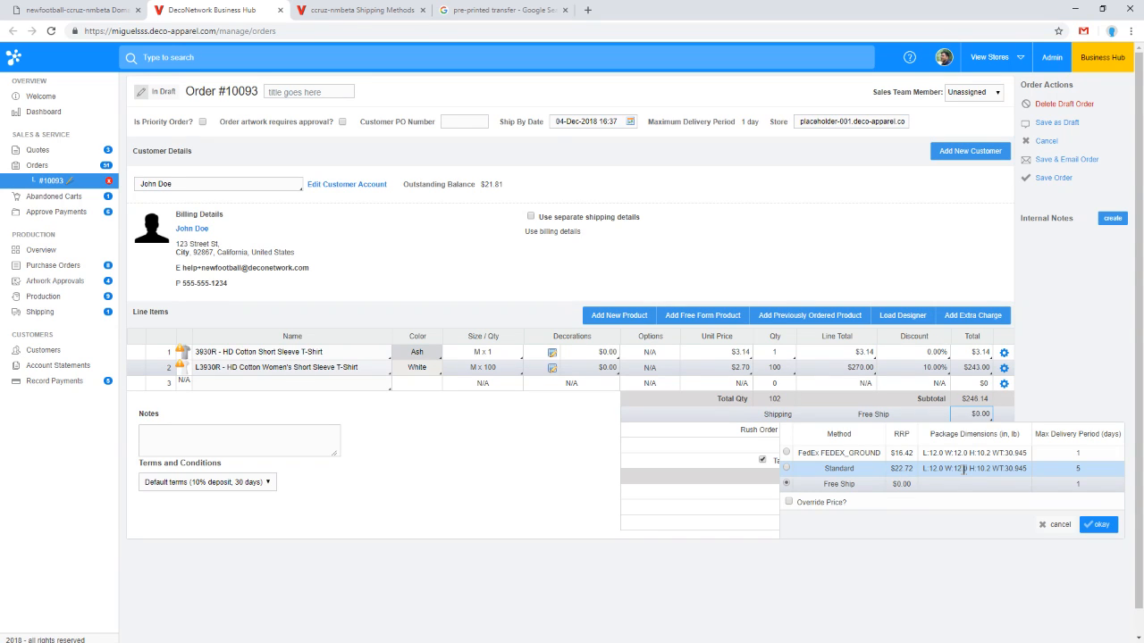
click(1068, 368)
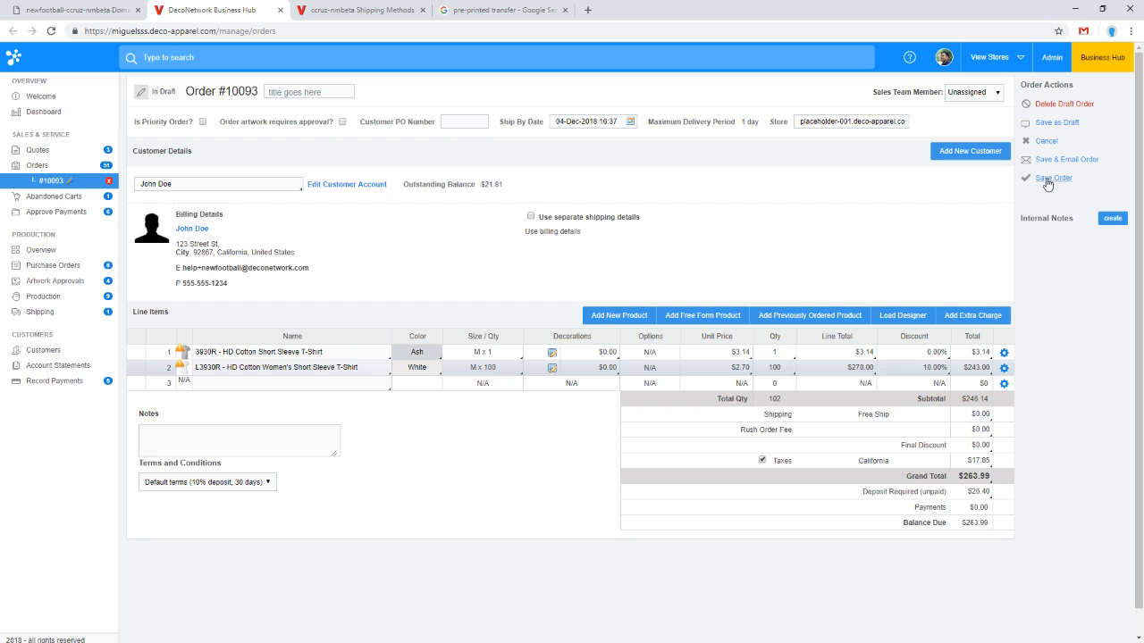
Step: Open order 10089 from the Shipping list, start recording a shipment, and choose UPS as the carrier
click(73, 313)
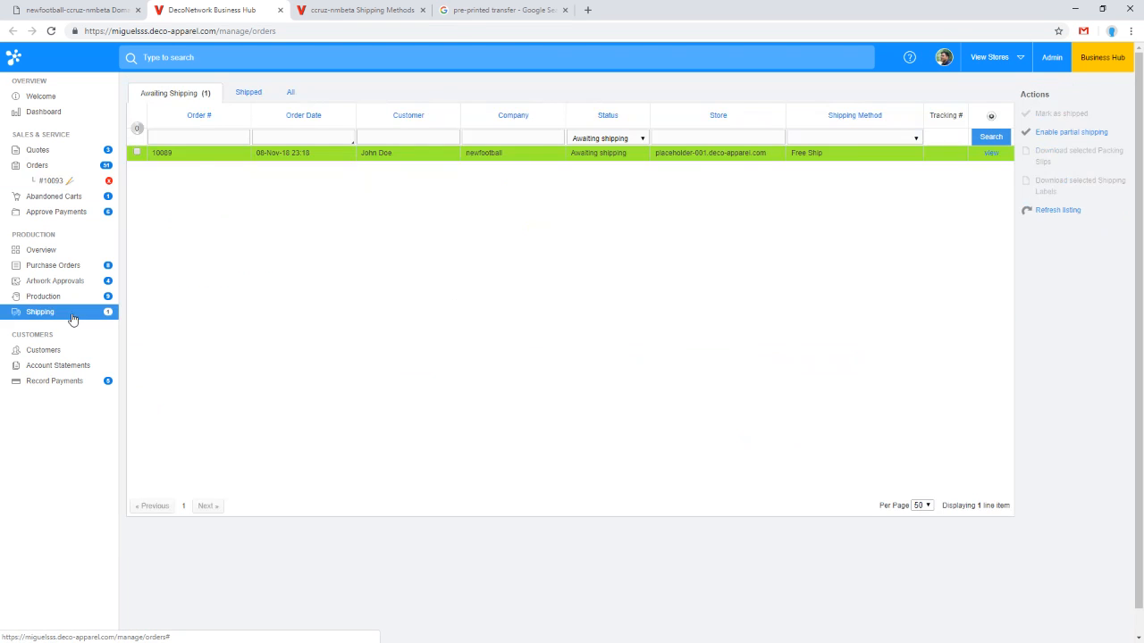
click(988, 154)
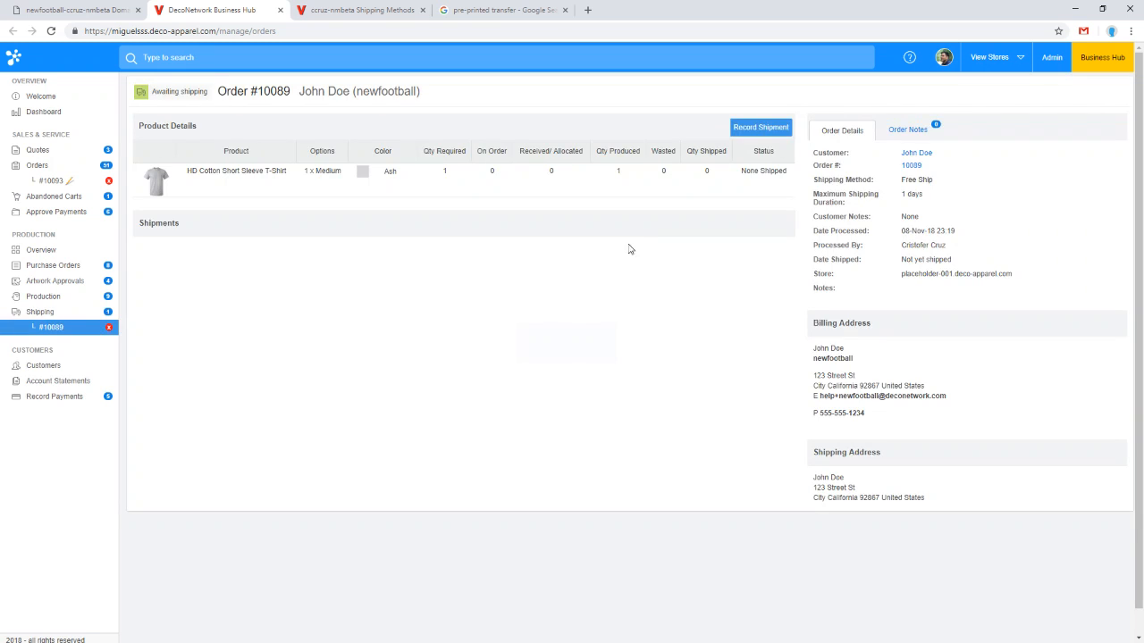
click(759, 128)
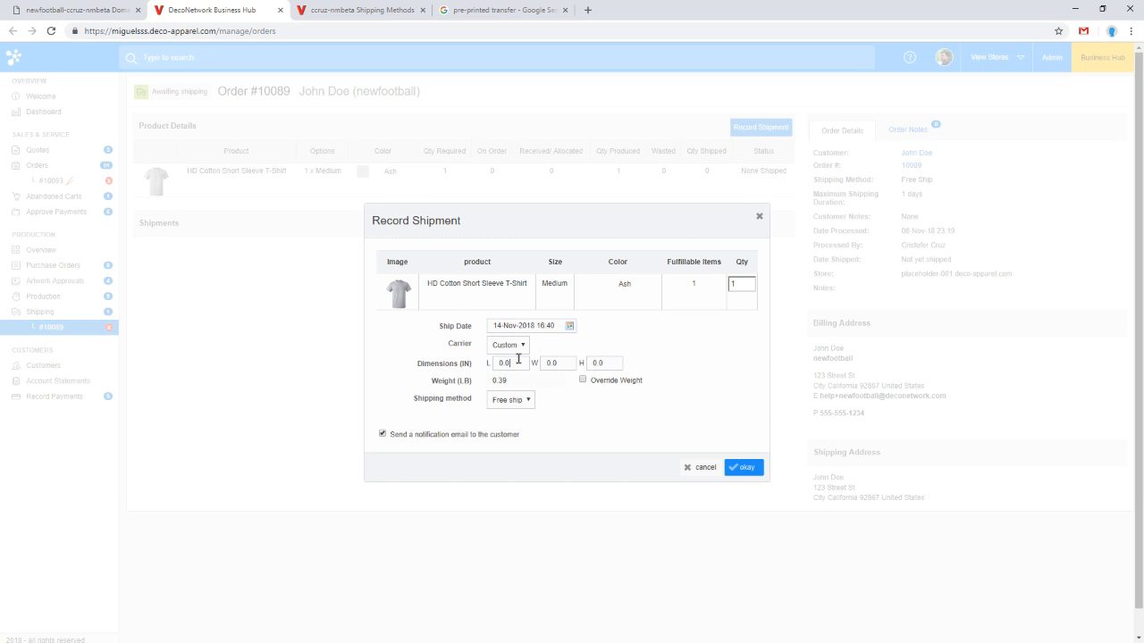
click(511, 362)
click(510, 345)
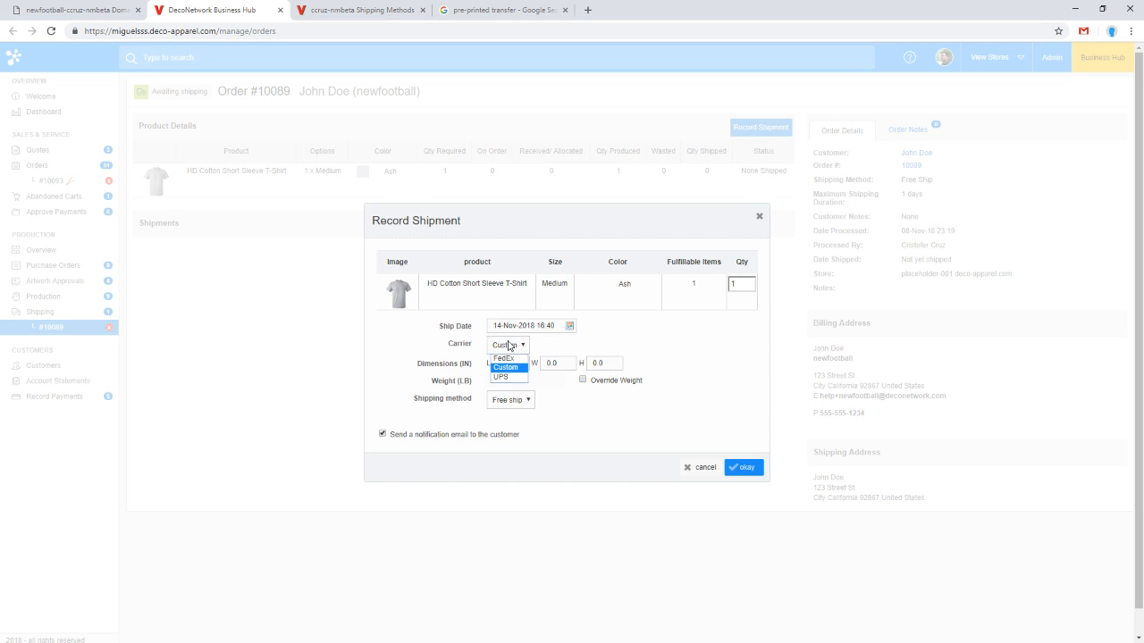
click(506, 376)
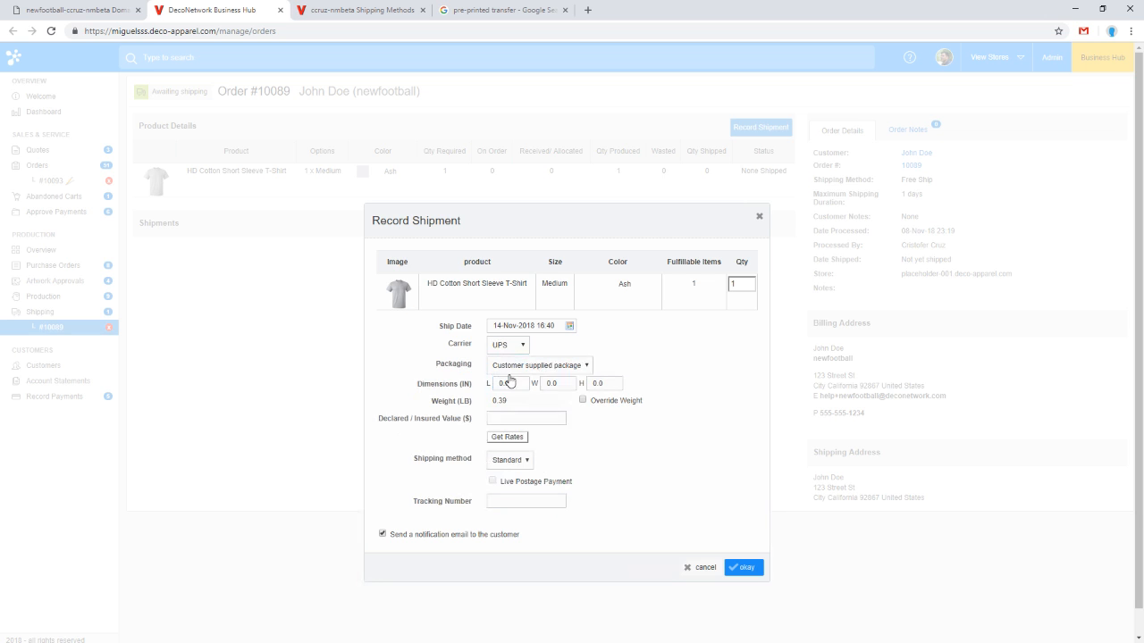
Step: Enter 25 × 25 × 19 in package dimensions, get live UPS rates, then close the dialog without recording
click(509, 365)
click(643, 435)
click(502, 384)
text(25)
key(Tab)
text(25)
key(Tab)
text(19)
key(Tab)
click(587, 405)
click(506, 437)
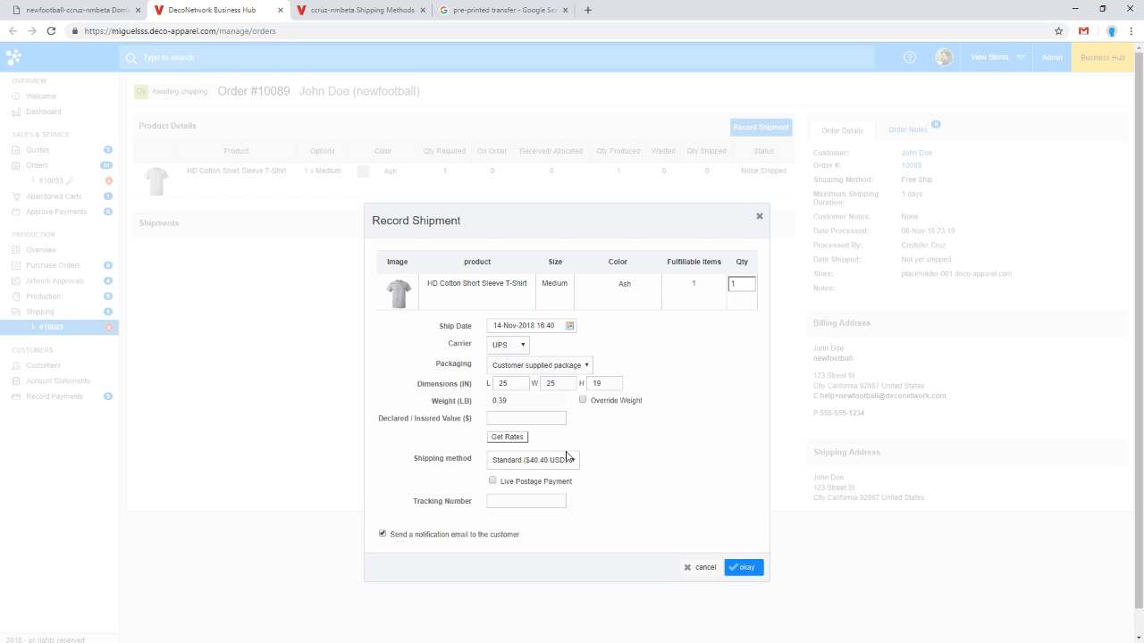
click(494, 482)
click(760, 217)
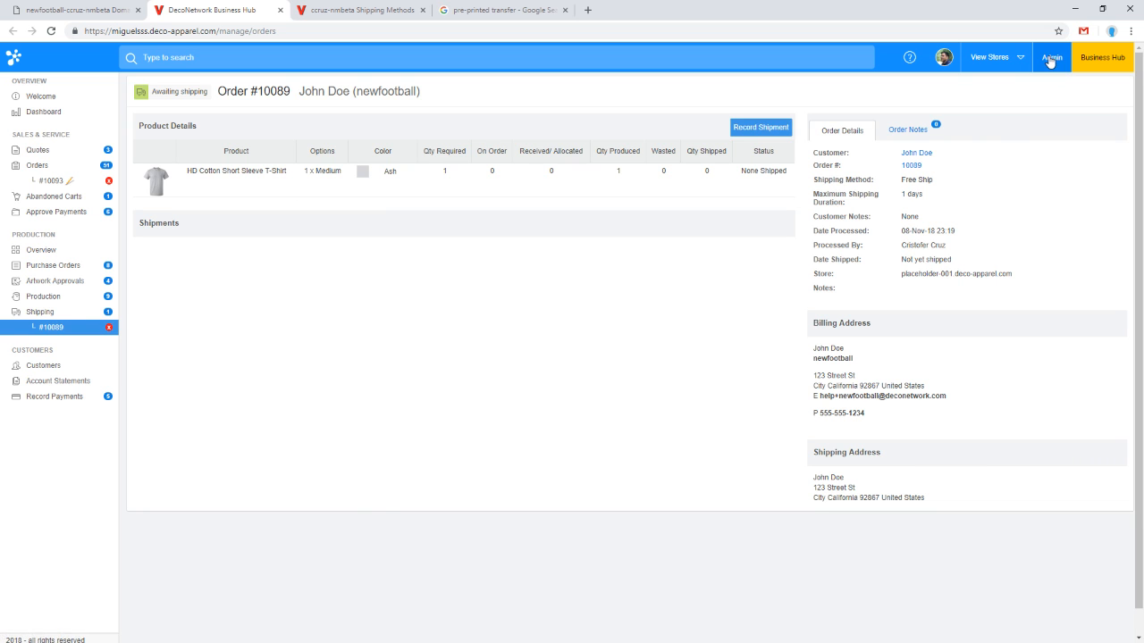
Step: Open the admin's Export Orders report and choose the CSV export format
click(383, 8)
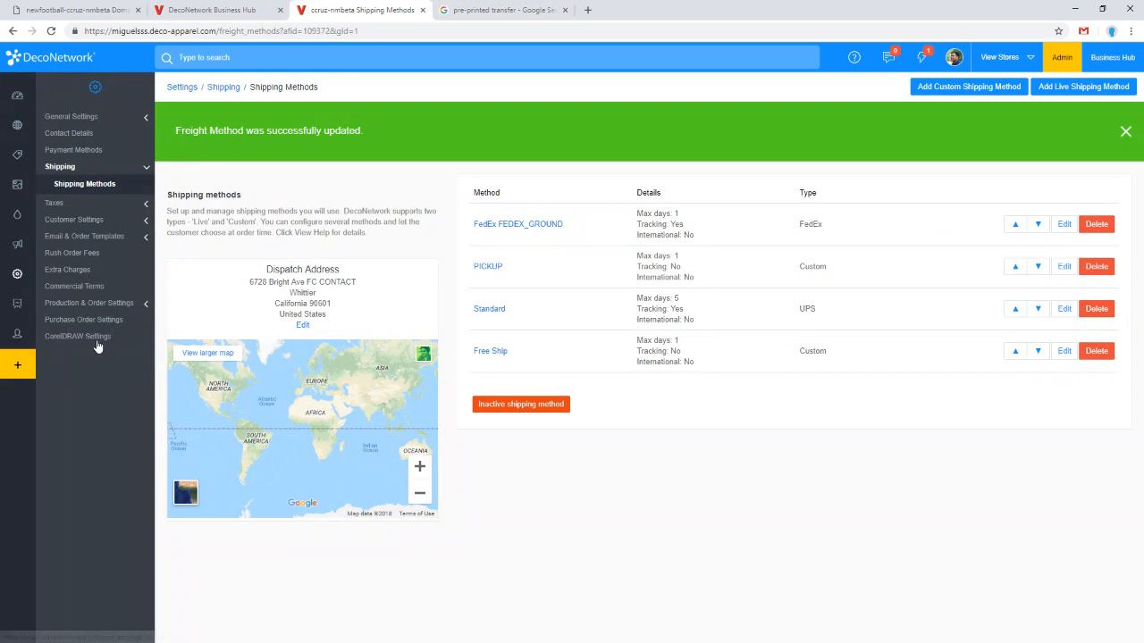
mouse_move(45, 302)
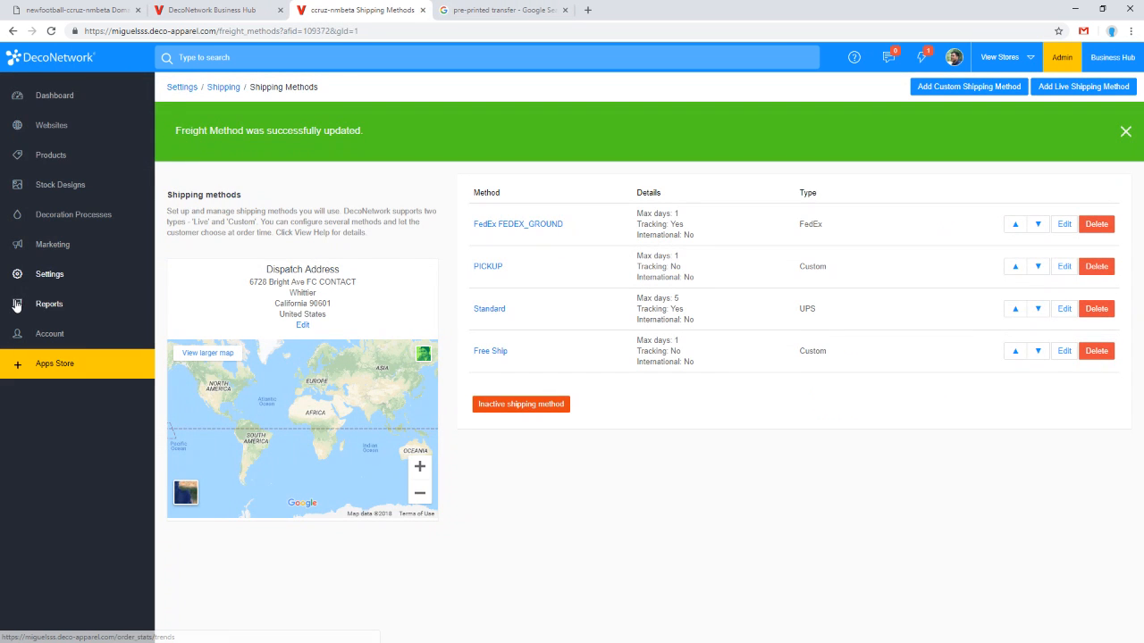
click(64, 314)
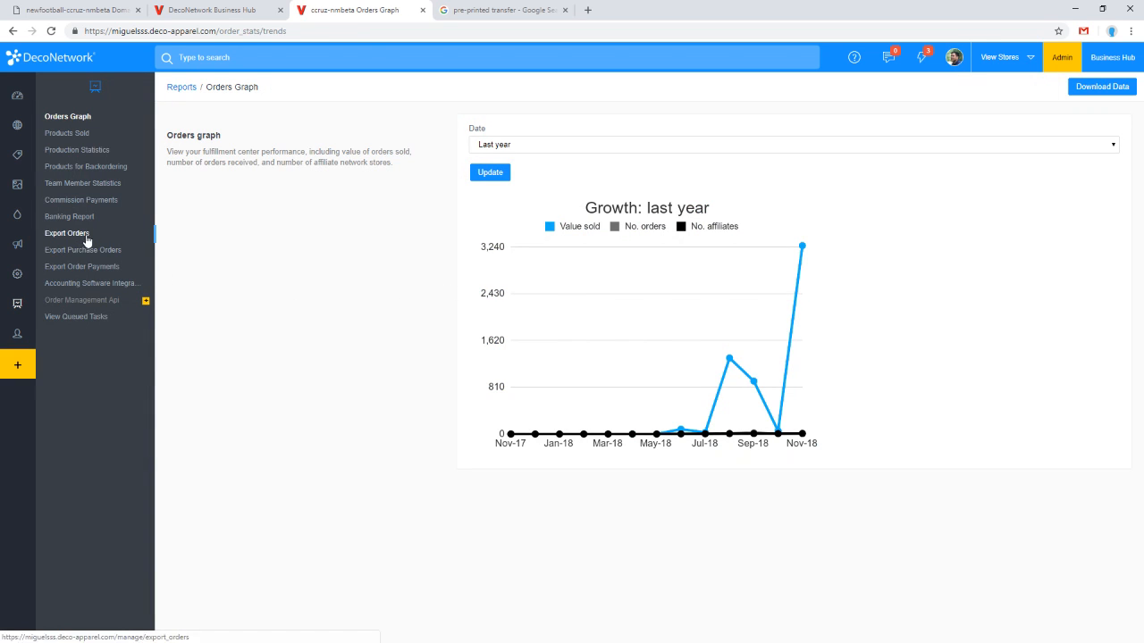
click(86, 238)
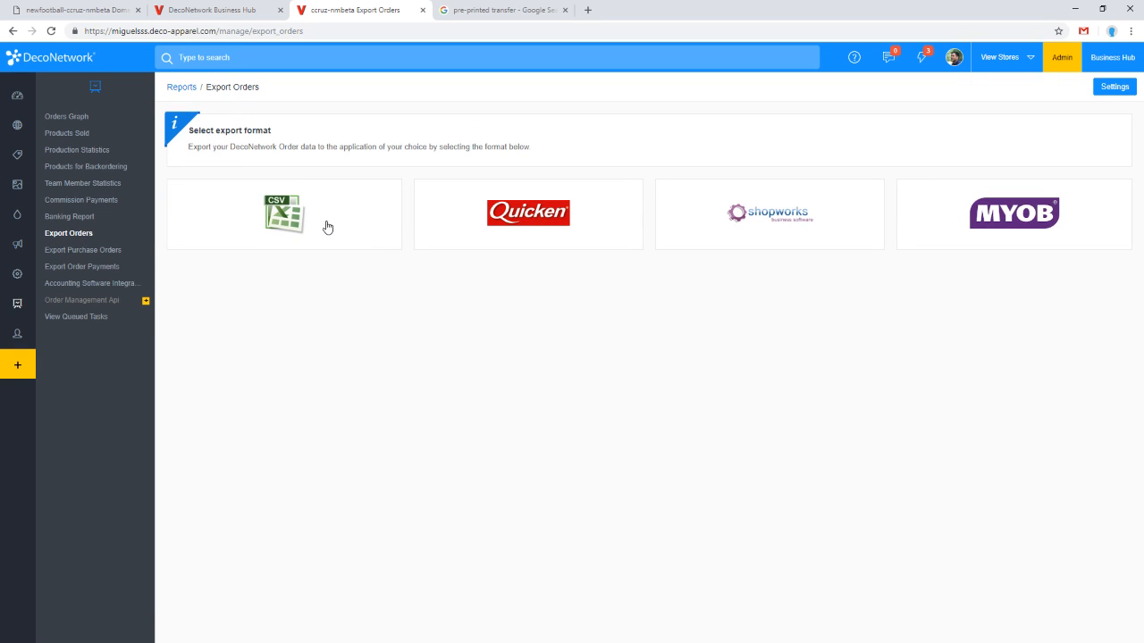
click(355, 223)
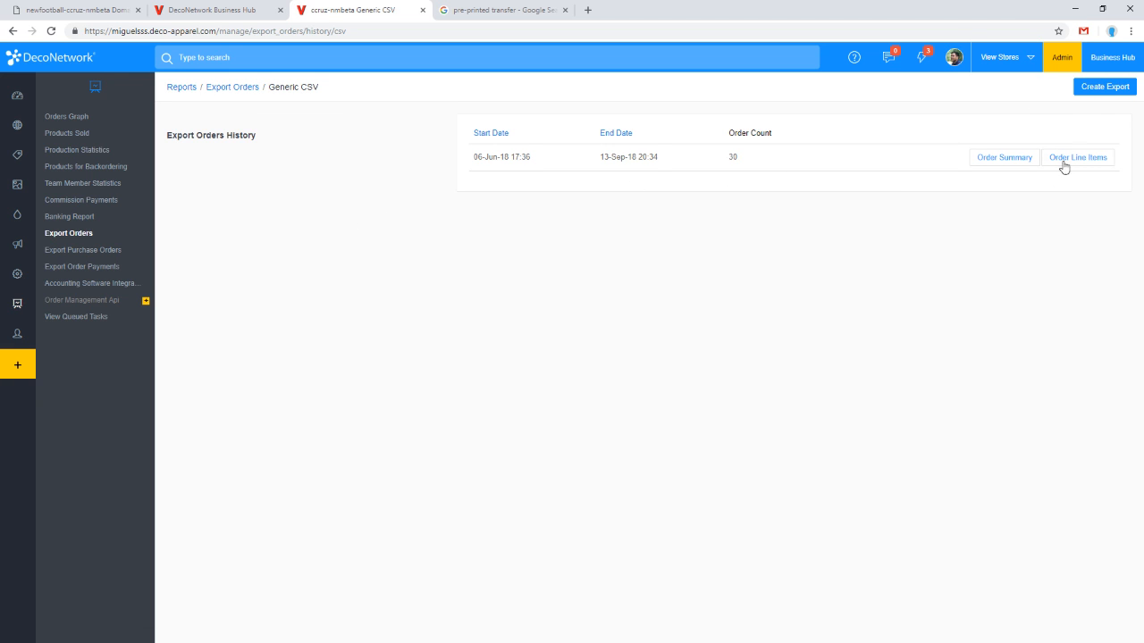
Step: Create a new export for orders between October 1, 2018 and November 1, 2018
click(1094, 86)
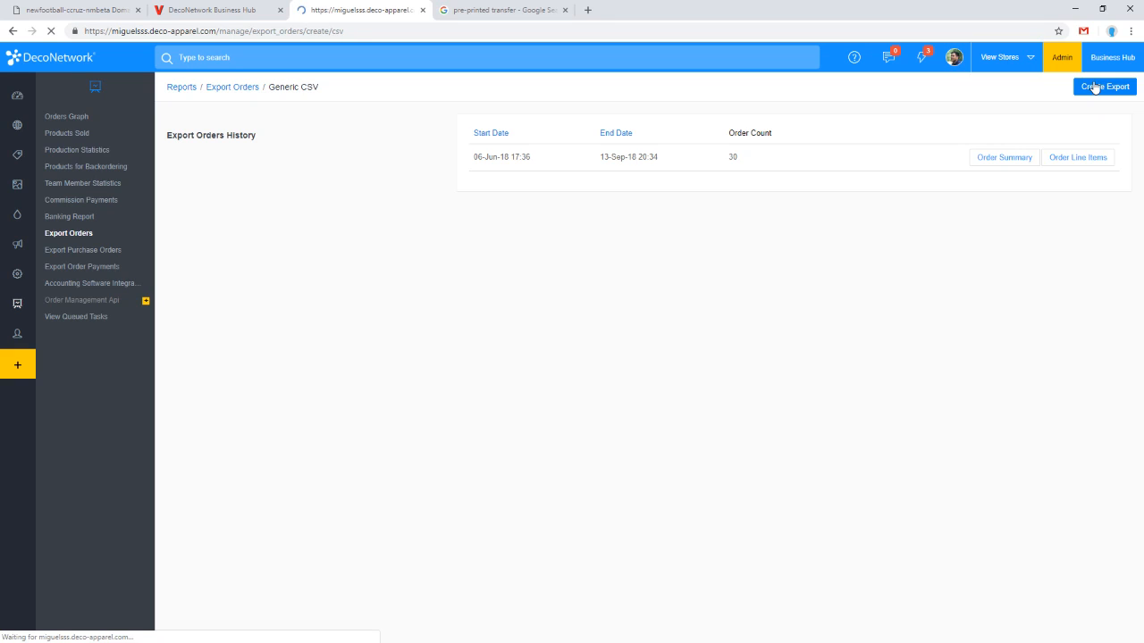
click(568, 169)
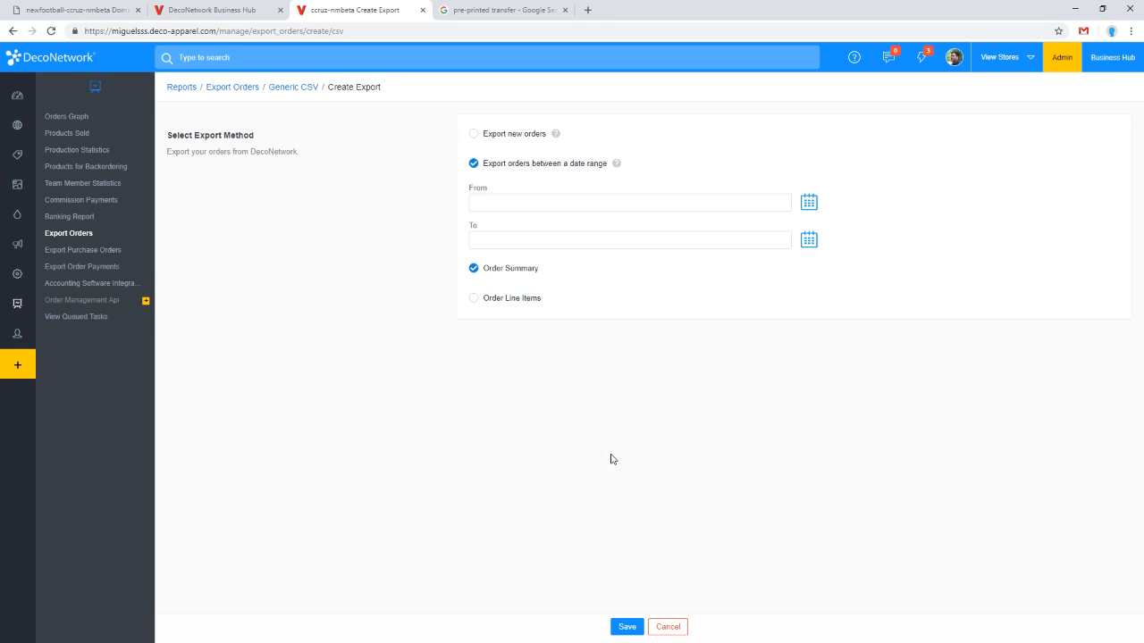
click(807, 203)
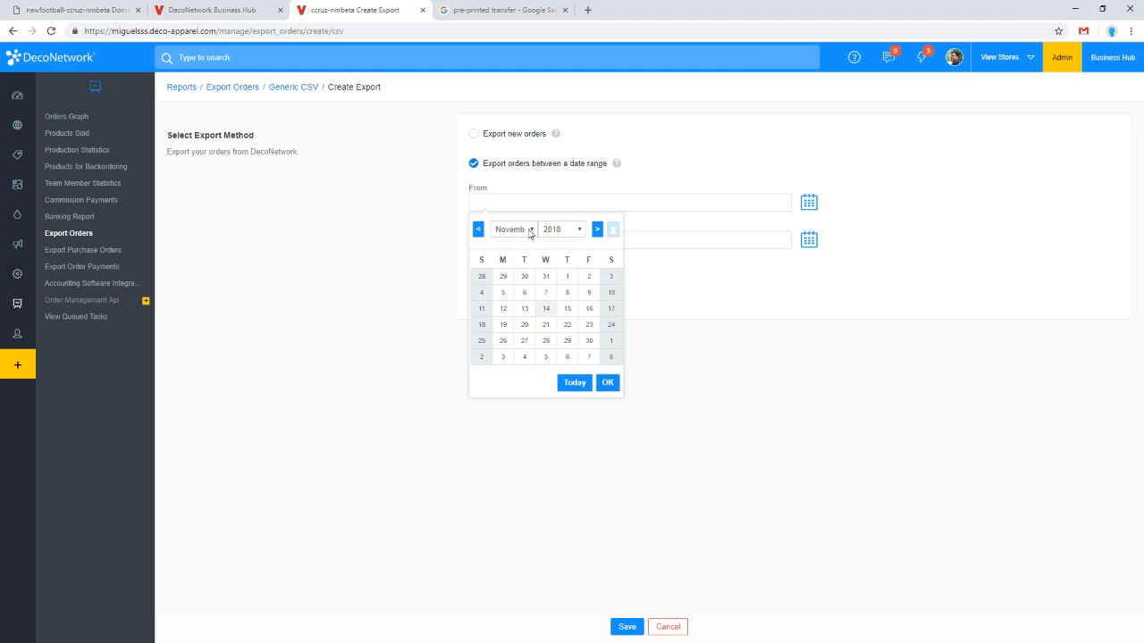
click(518, 229)
click(522, 331)
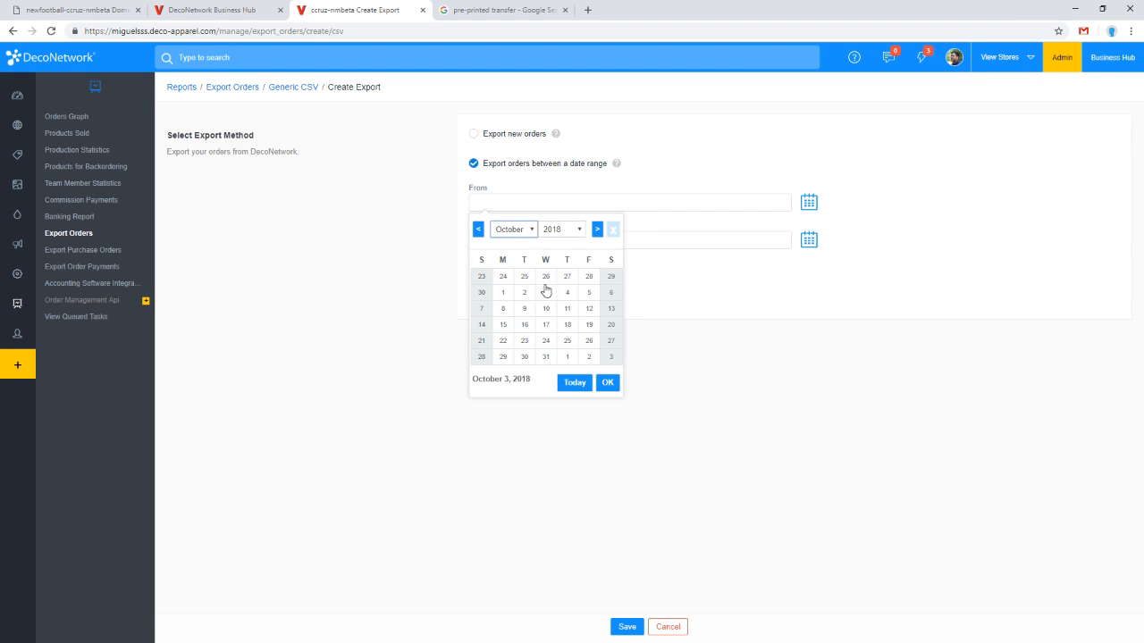
click(508, 307)
click(817, 246)
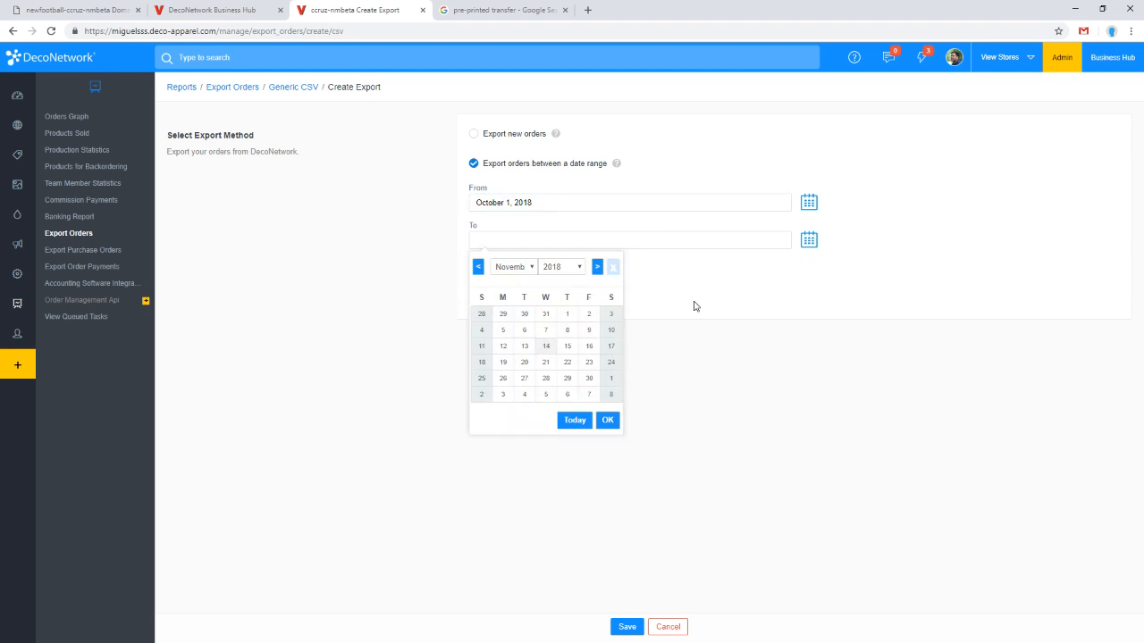
click(571, 318)
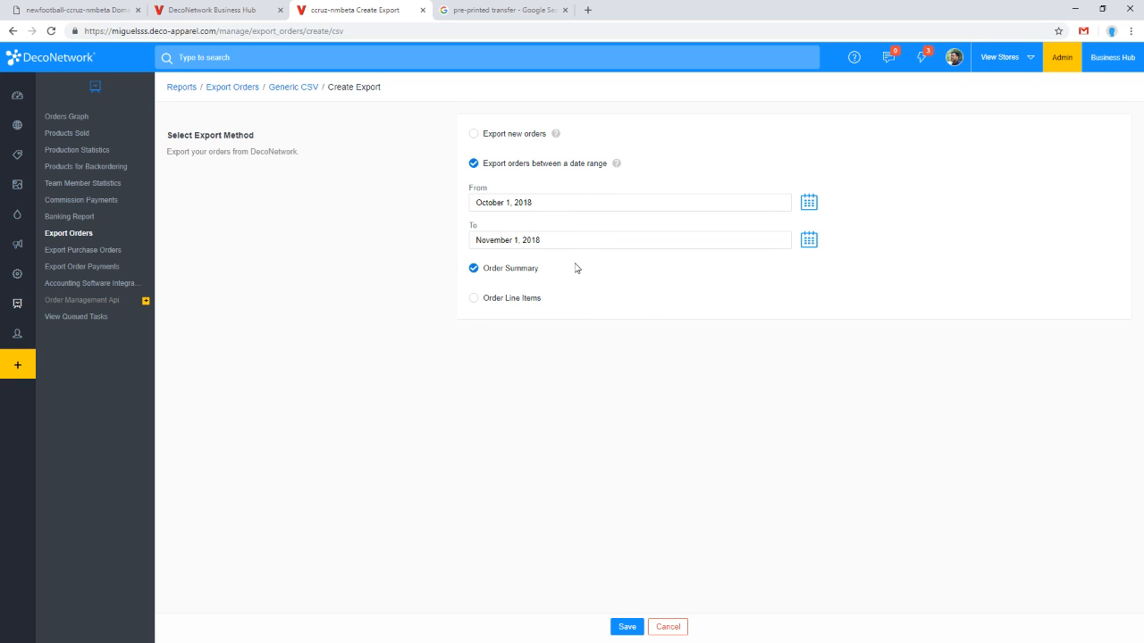
Step: Choose Order Line Items, save the export, and download the generated file
click(512, 299)
click(625, 628)
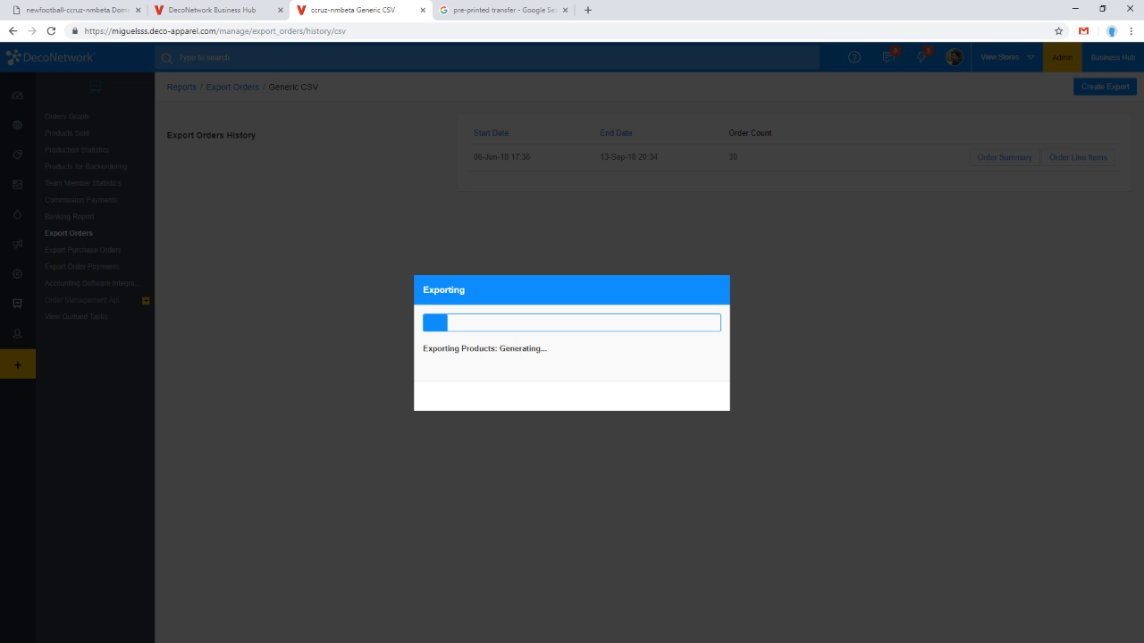
click(576, 398)
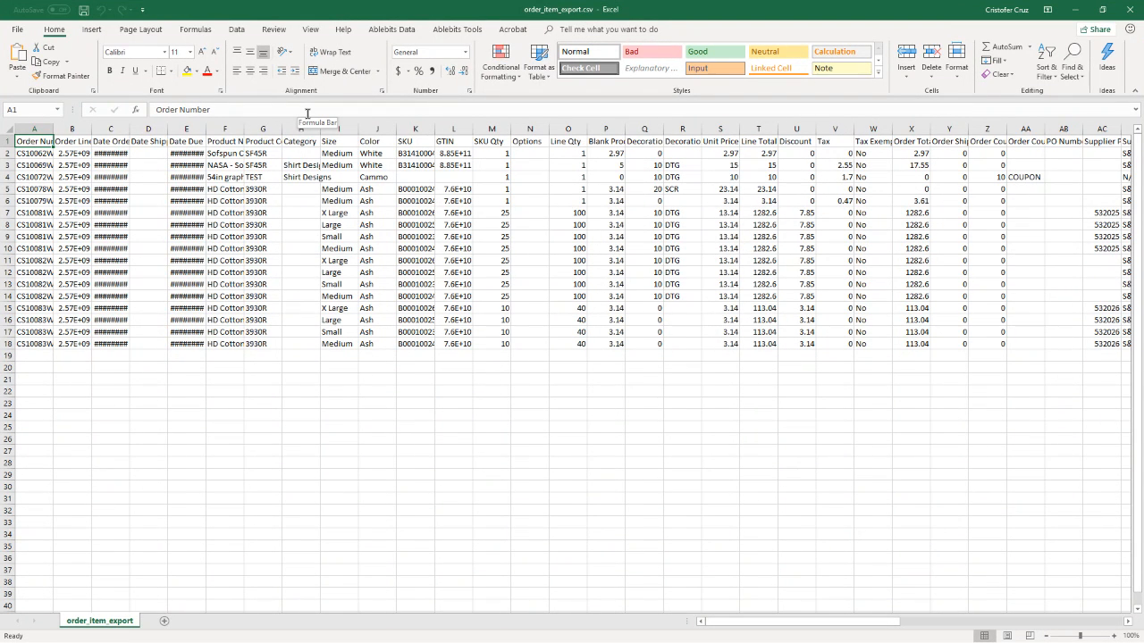
Step: Autofit the width of all columns in the exported spreadsheet
click(6, 131)
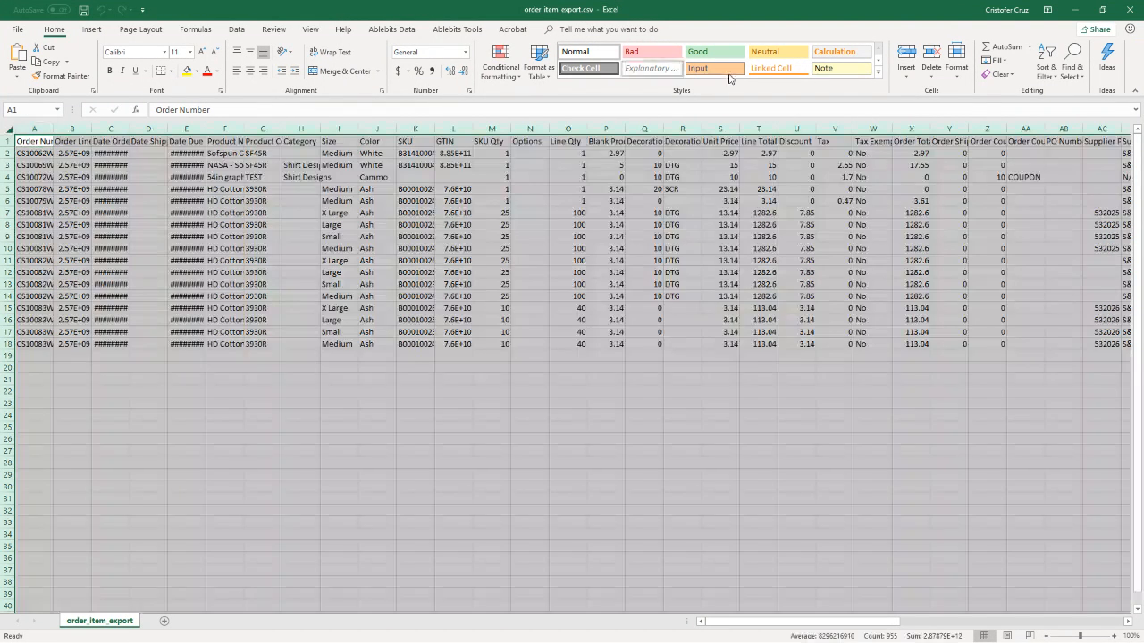
click(956, 58)
click(983, 151)
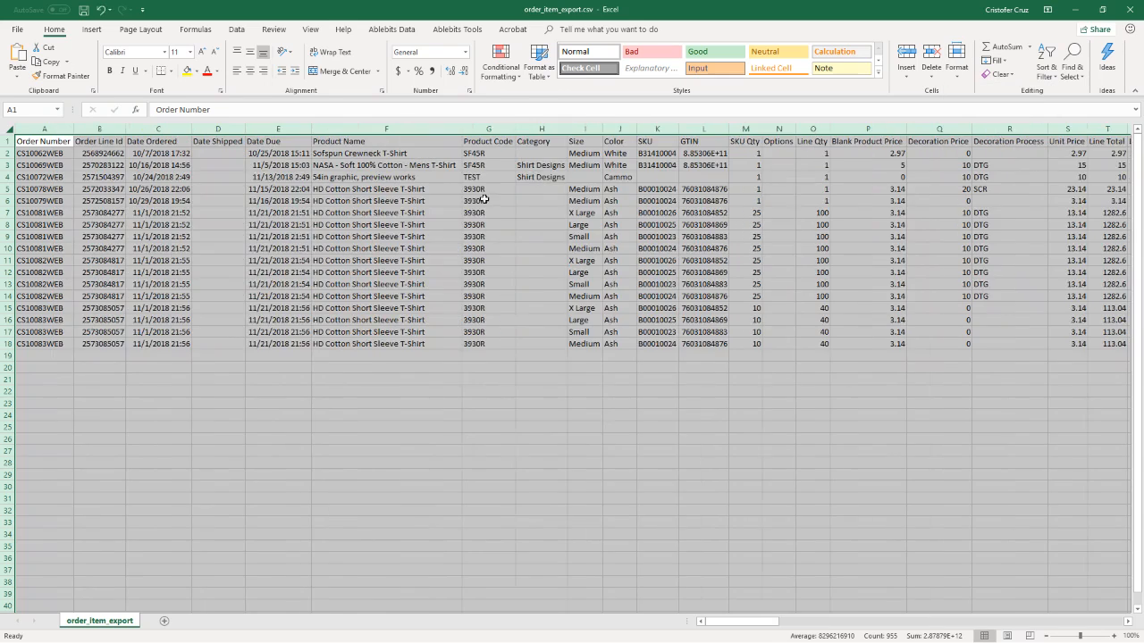
Step: Examine the product names, product codes and sizes in the exported order line items
click(483, 199)
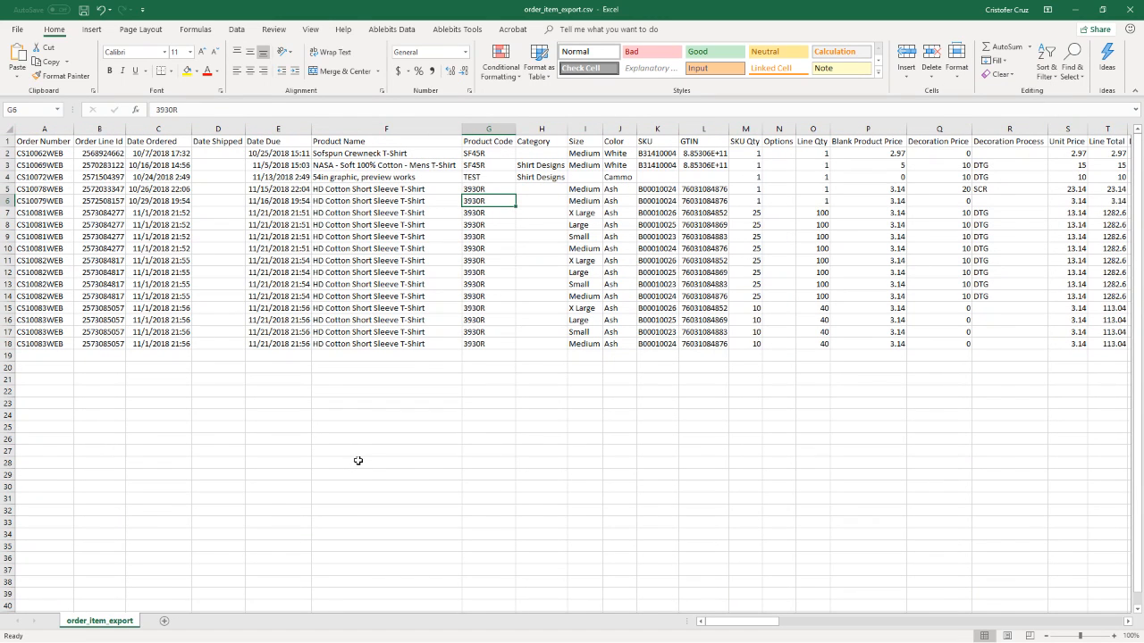
click(366, 207)
click(366, 186)
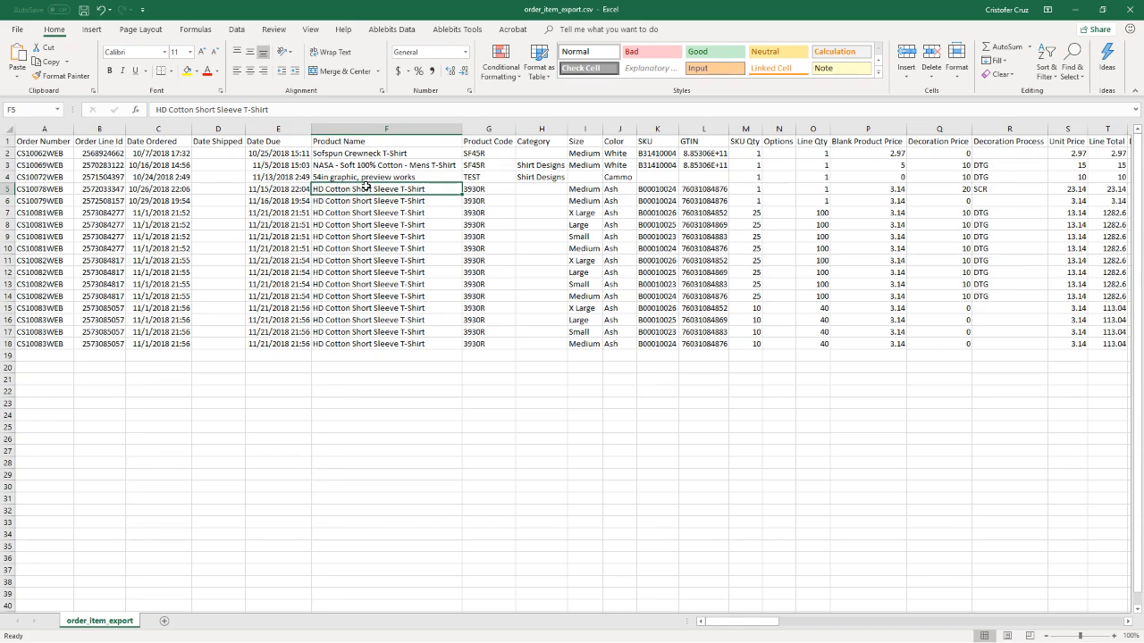
click(500, 190)
drag(499, 190, 496, 341)
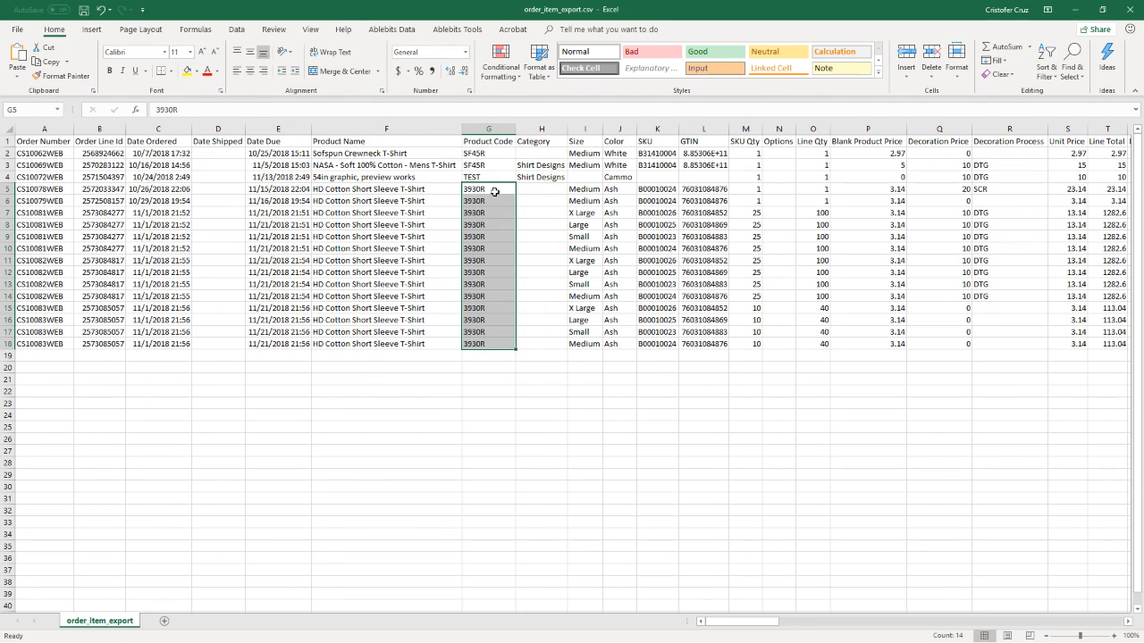
click(494, 191)
drag(588, 191, 585, 345)
click(584, 130)
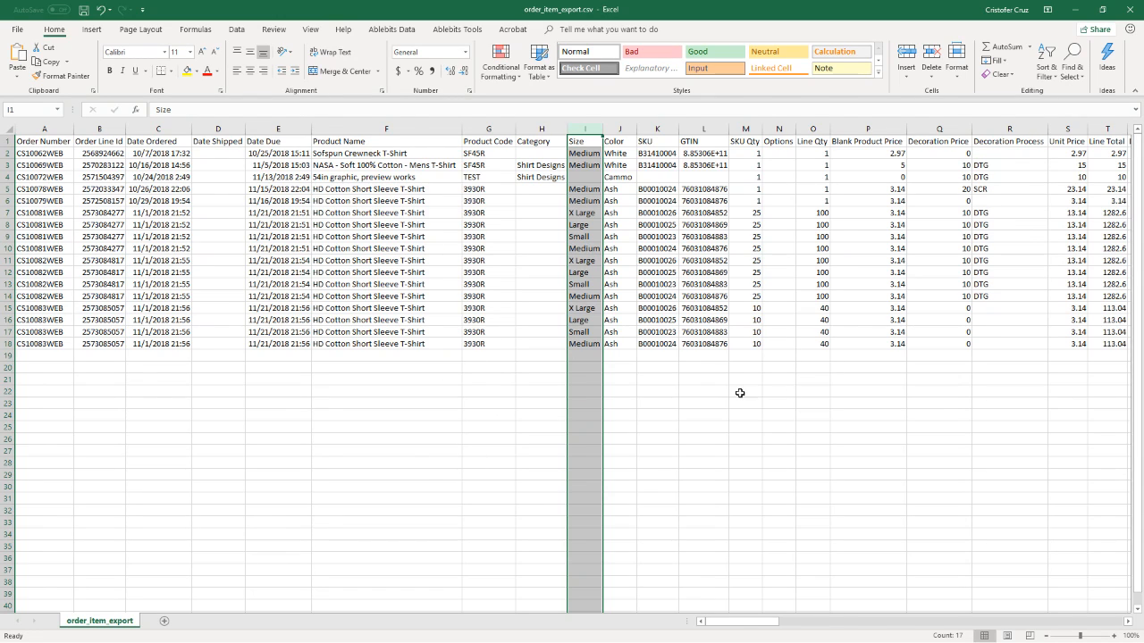
click(408, 188)
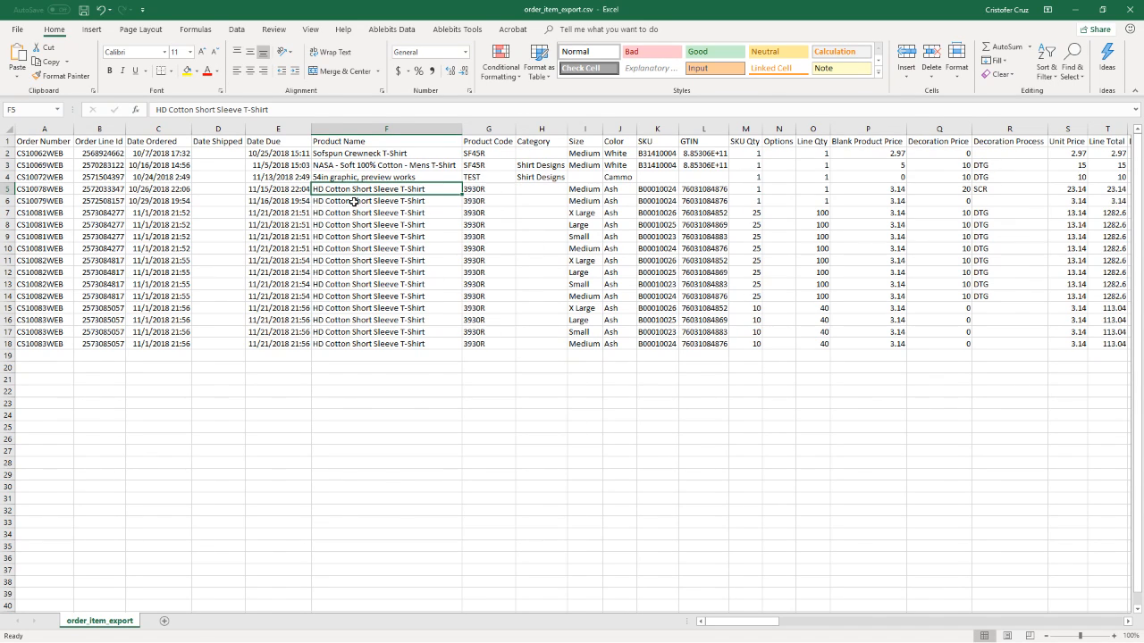
click(385, 167)
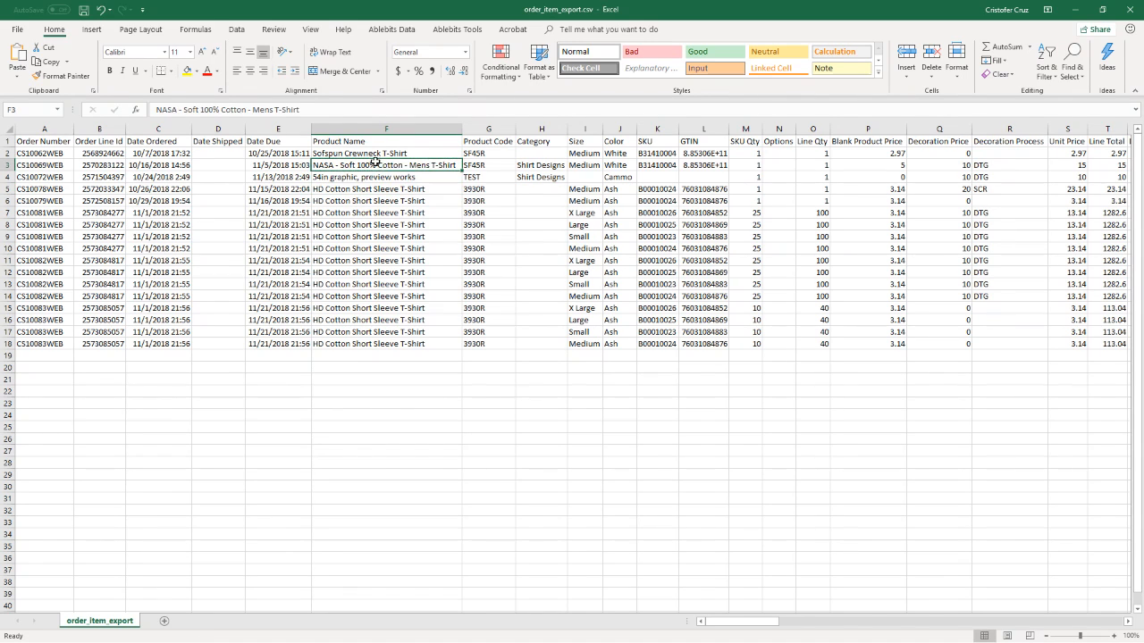
drag(373, 150, 380, 351)
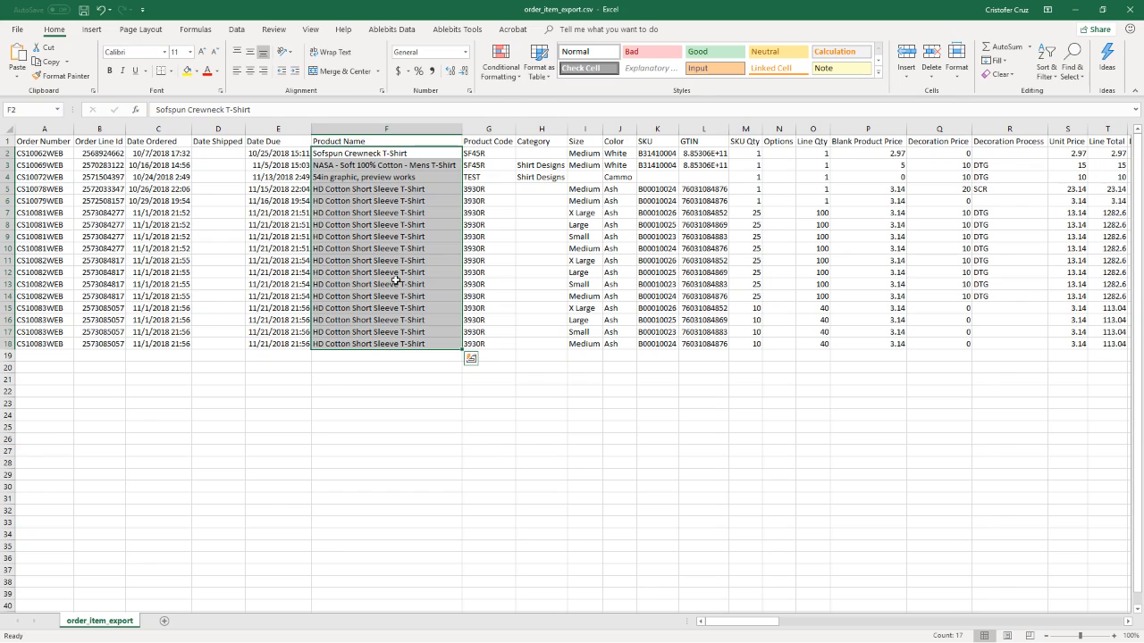
click(393, 220)
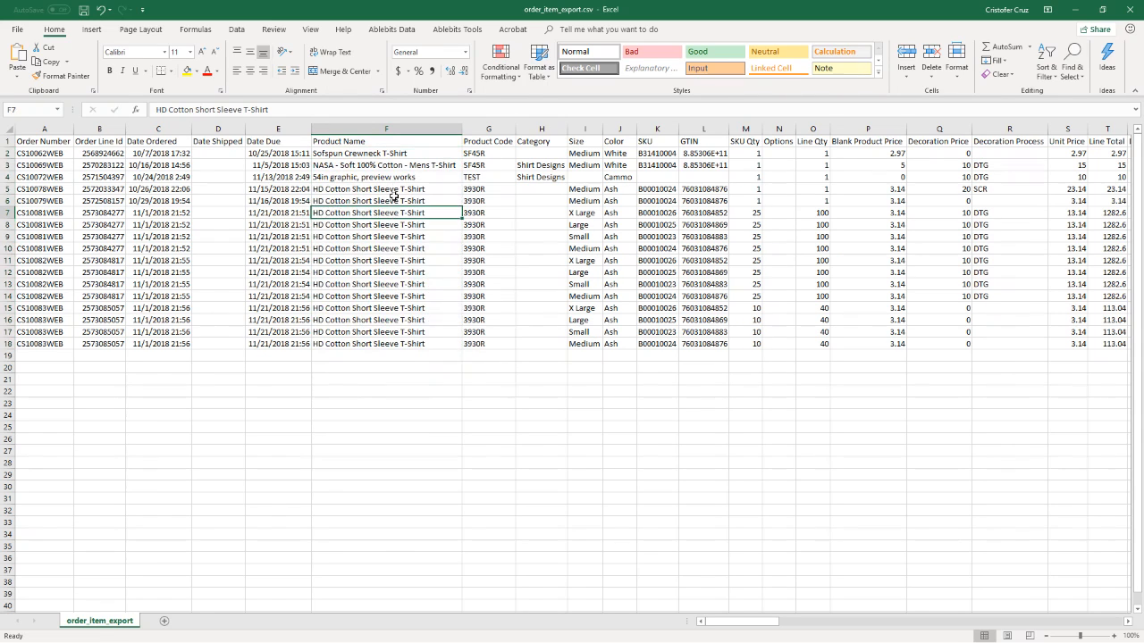
Step: Examine the product names of the exported order line items
drag(394, 201, 388, 340)
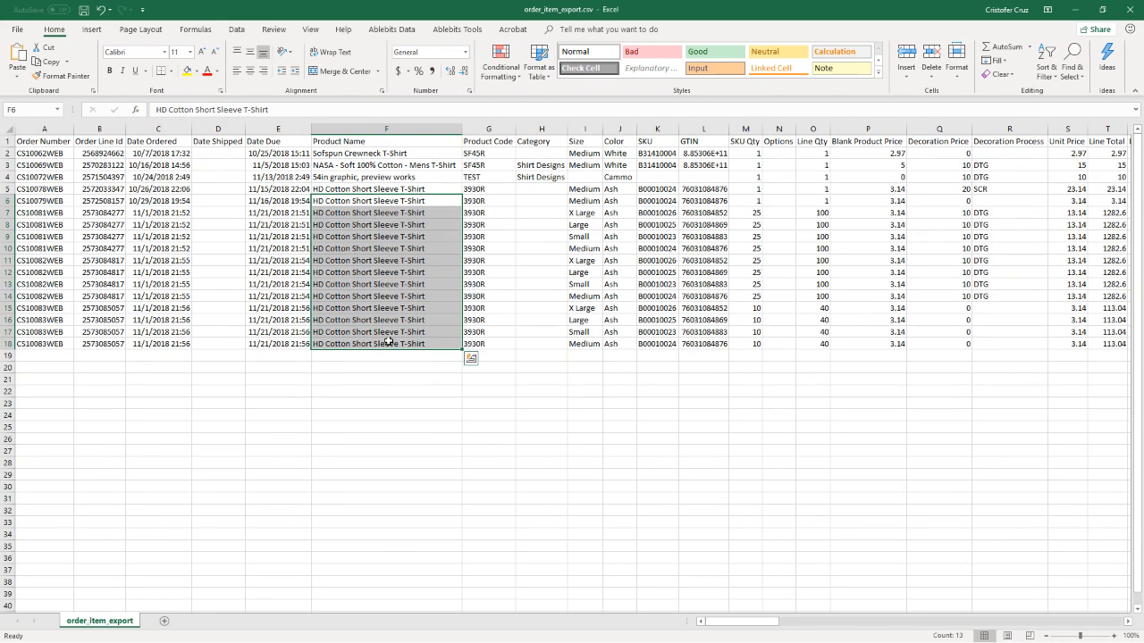
click(384, 177)
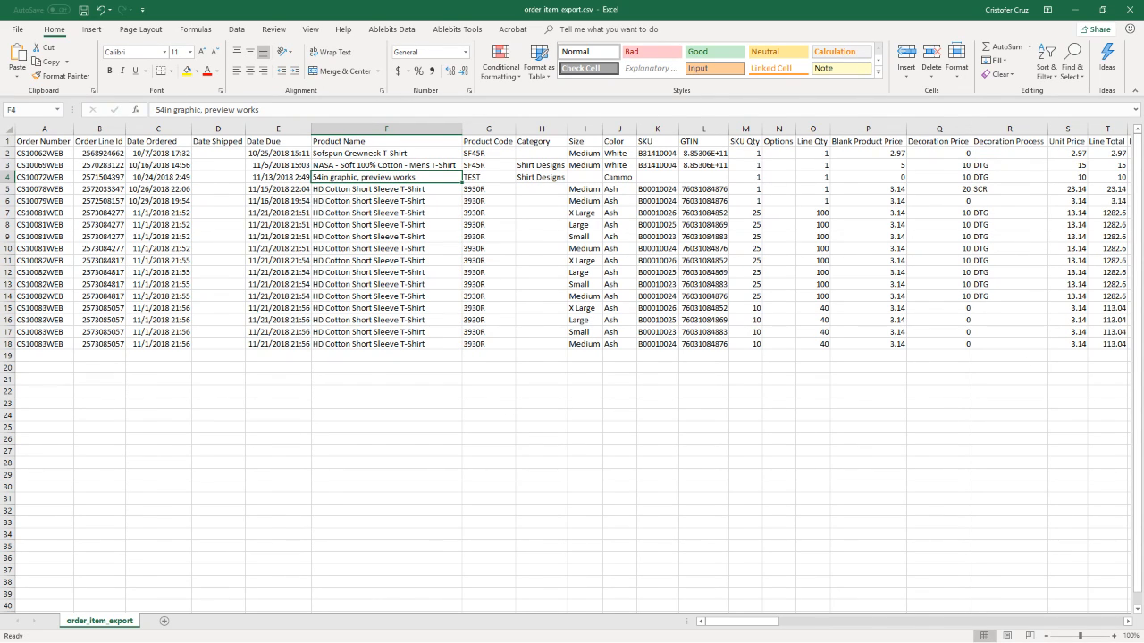
key(alt+Tab)
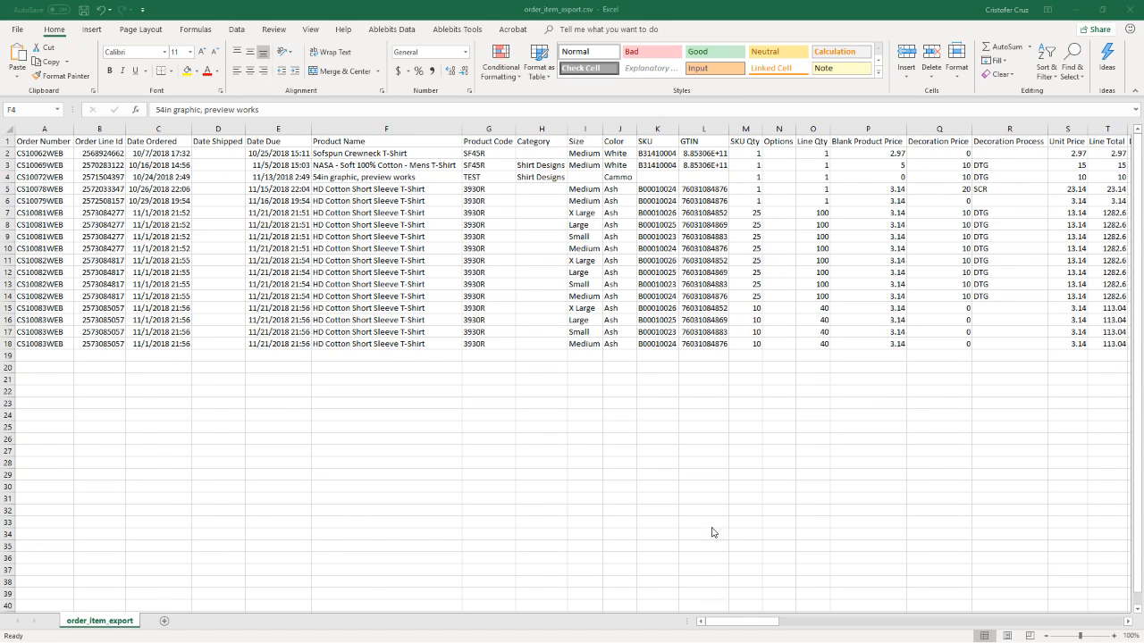
Step: Widen the Store Name and Store Url columns in the exported spreadsheet
drag(740, 622, 930, 619)
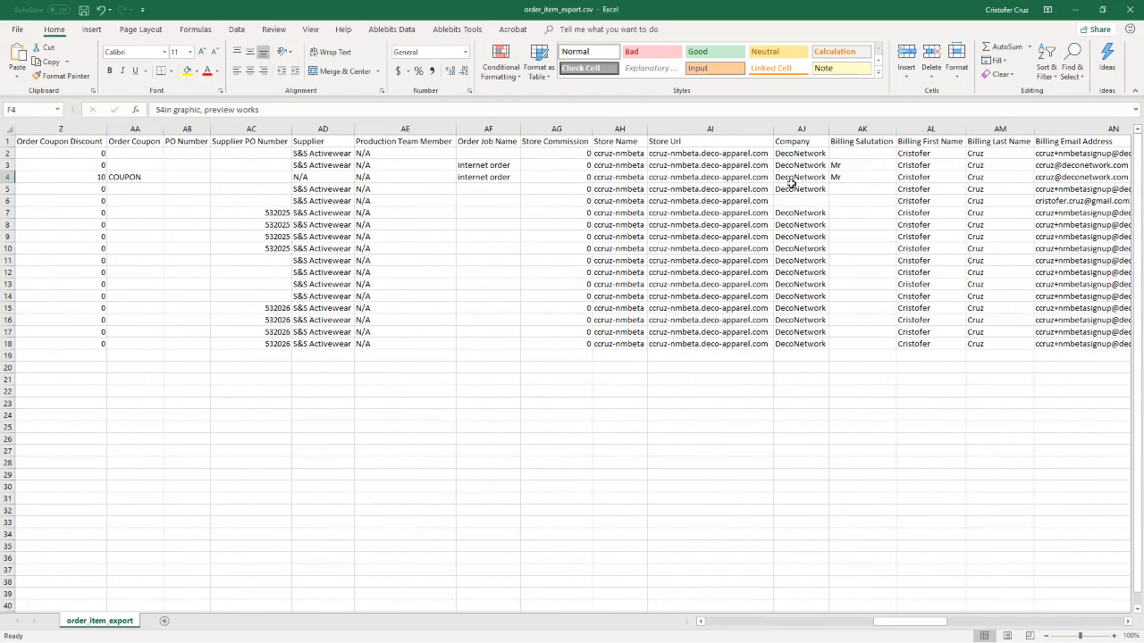
click(711, 129)
click(625, 130)
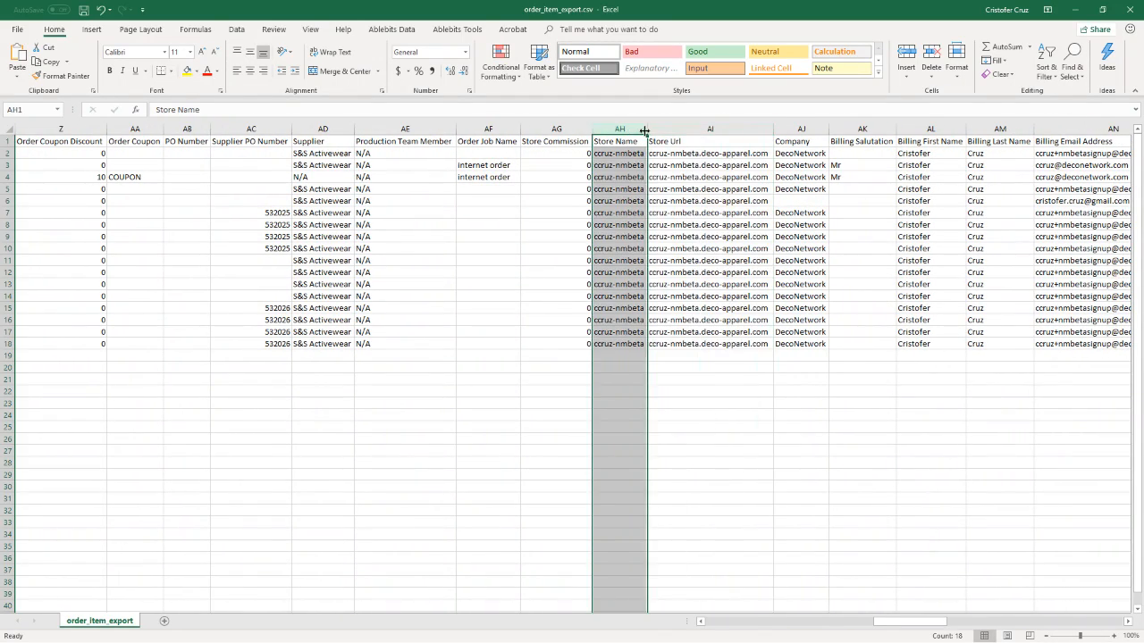
drag(648, 128, 659, 126)
click(719, 130)
drag(786, 126, 799, 126)
click(768, 122)
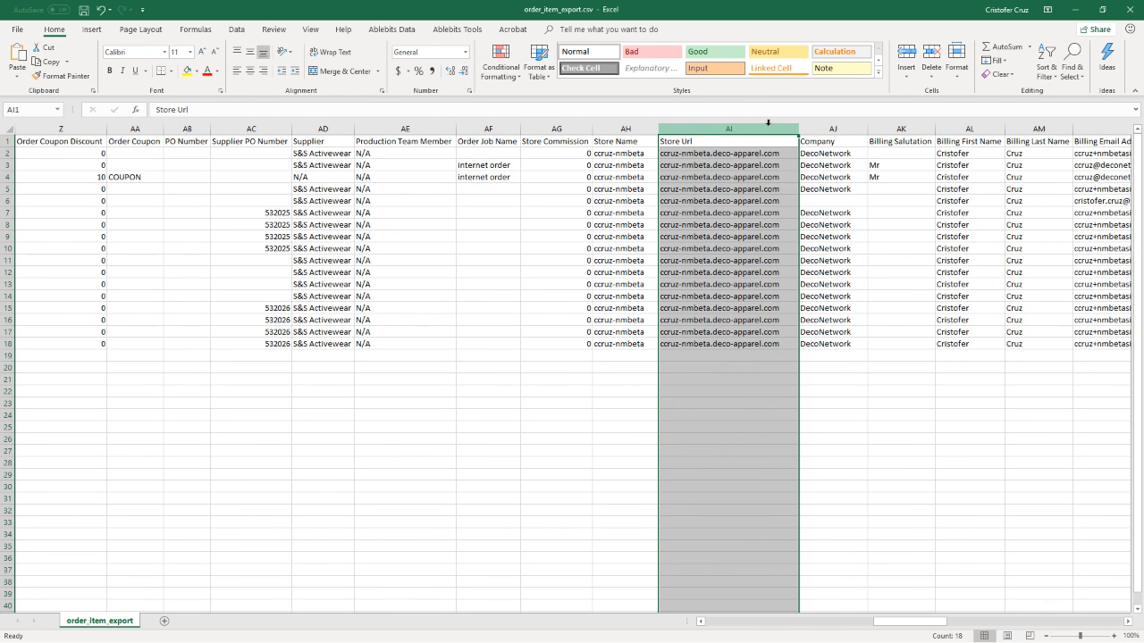
Step: Examine the store names and store URLs listed for the exported line items
click(1046, 64)
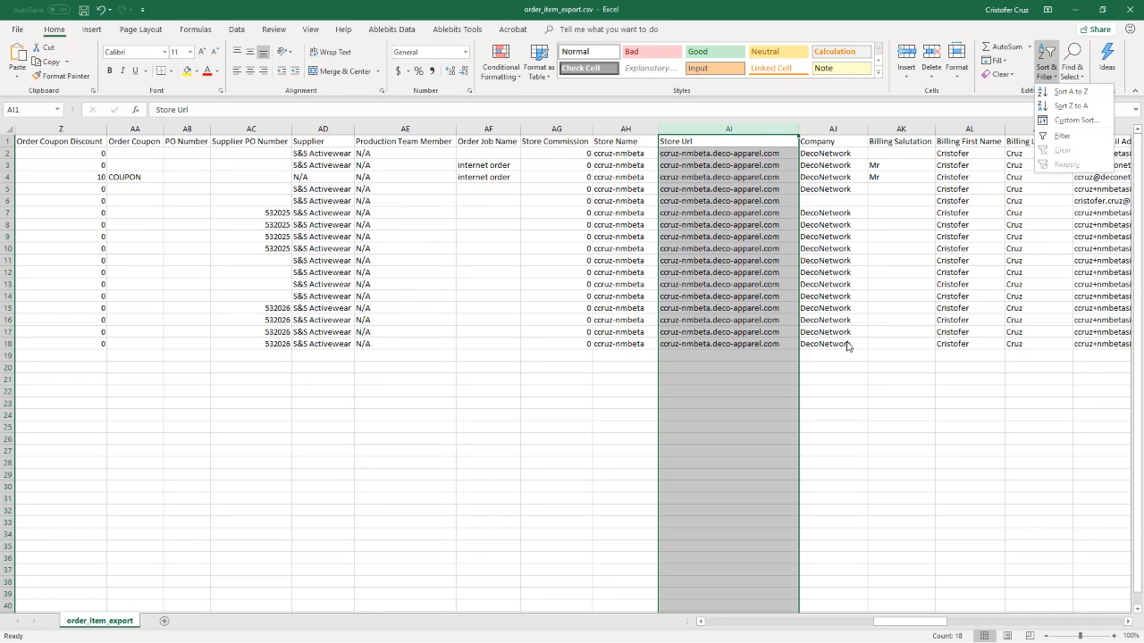
click(765, 224)
drag(726, 154, 722, 342)
click(623, 154)
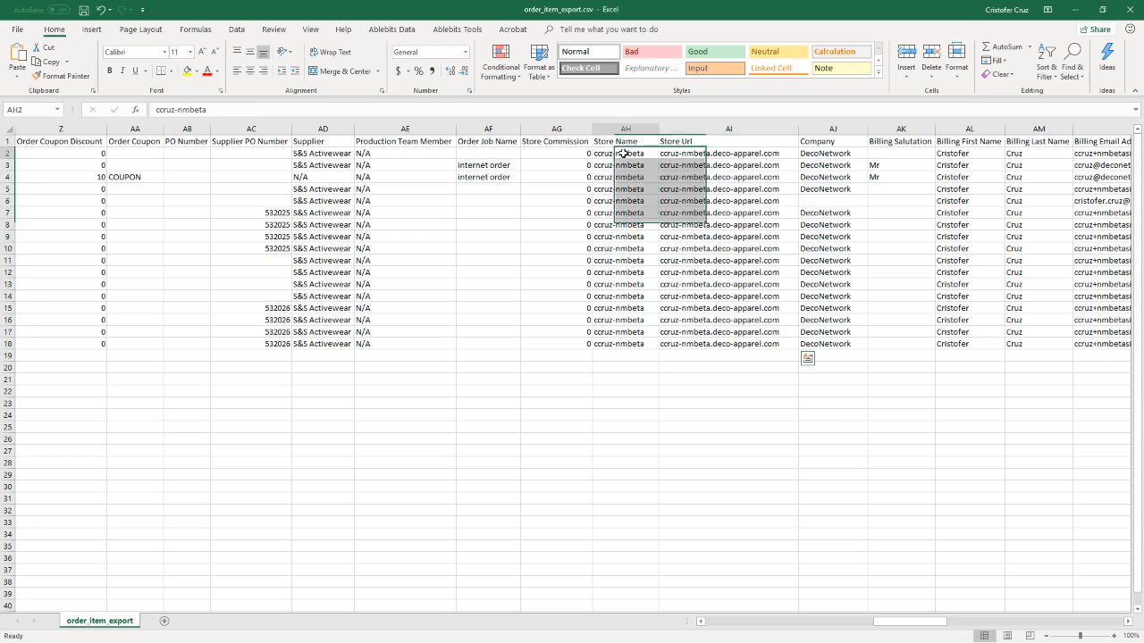
drag(623, 154, 626, 346)
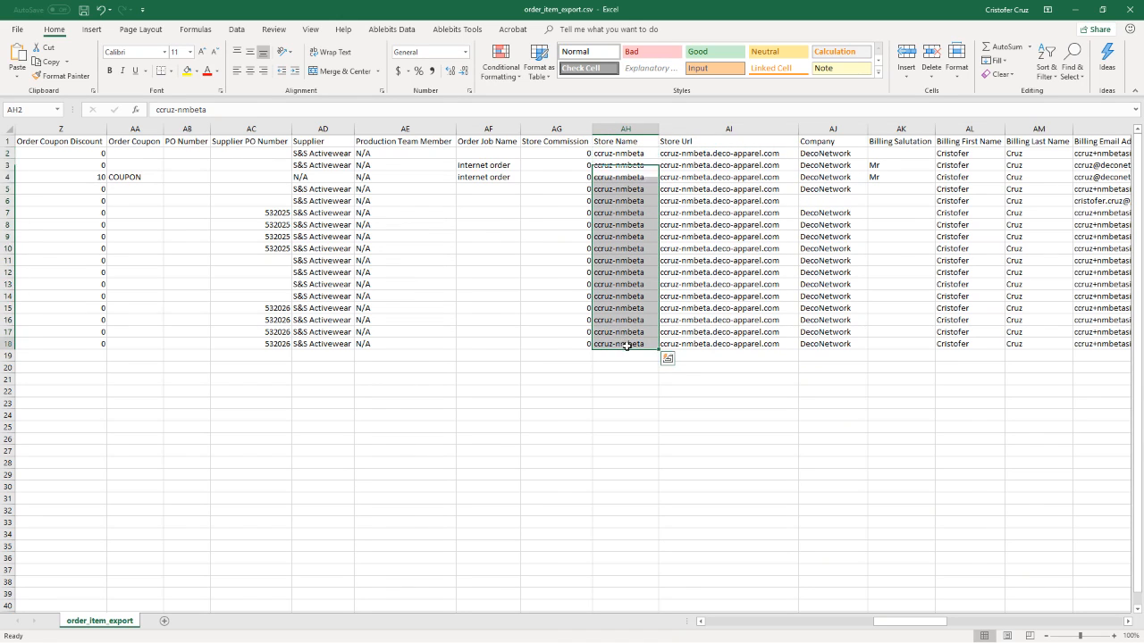
click(627, 345)
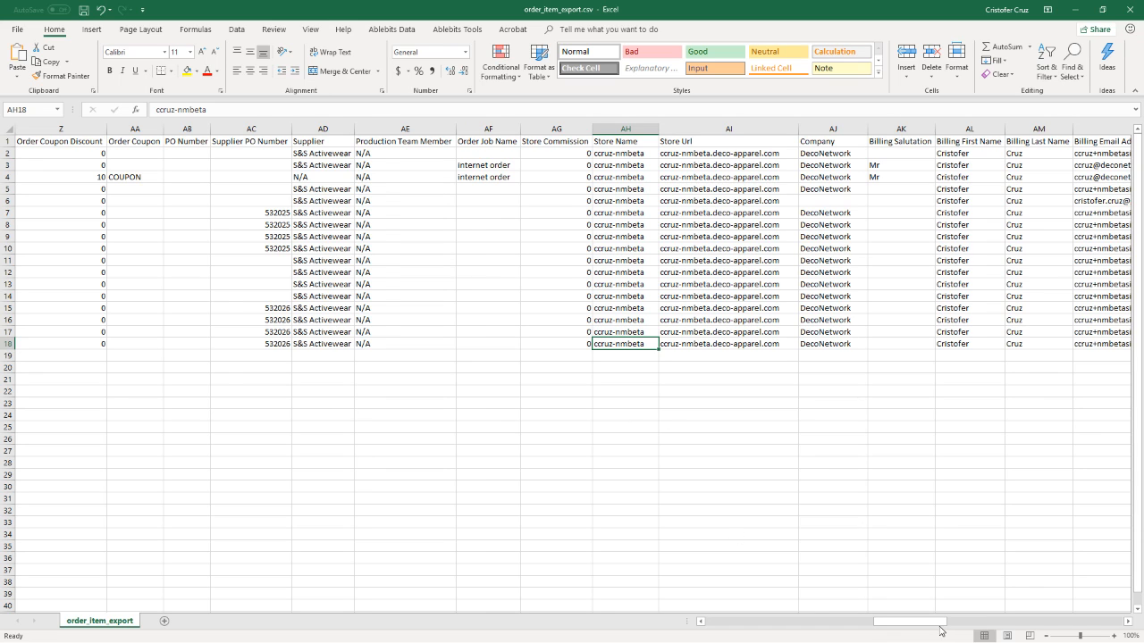
drag(889, 621, 699, 617)
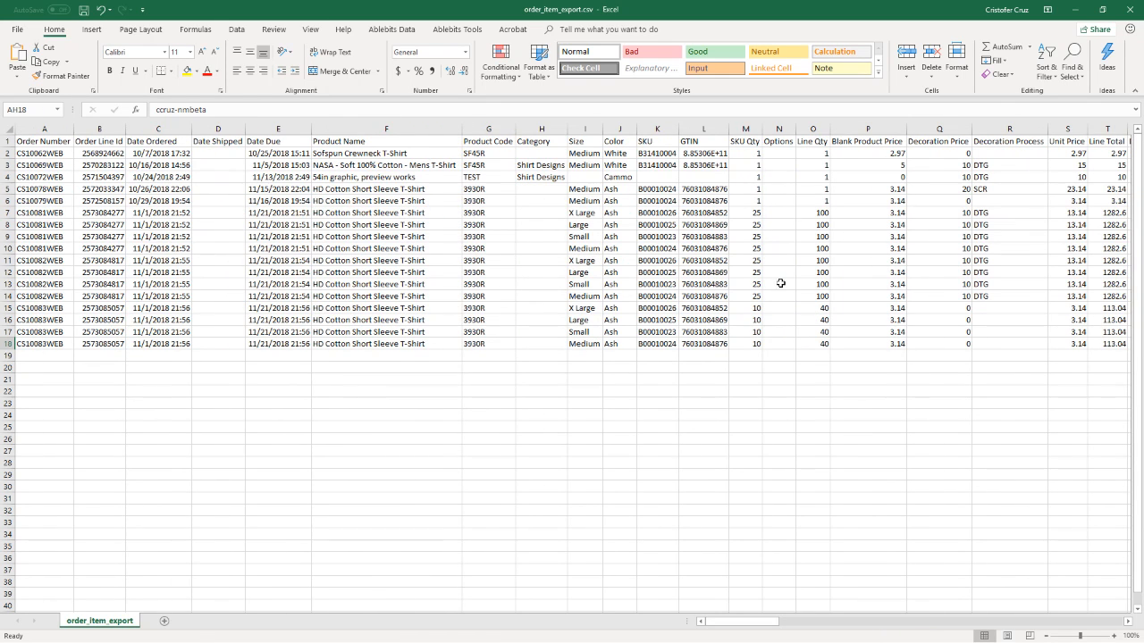
Step: Close the order_item_export.csv spreadsheet without saving changes
click(1128, 12)
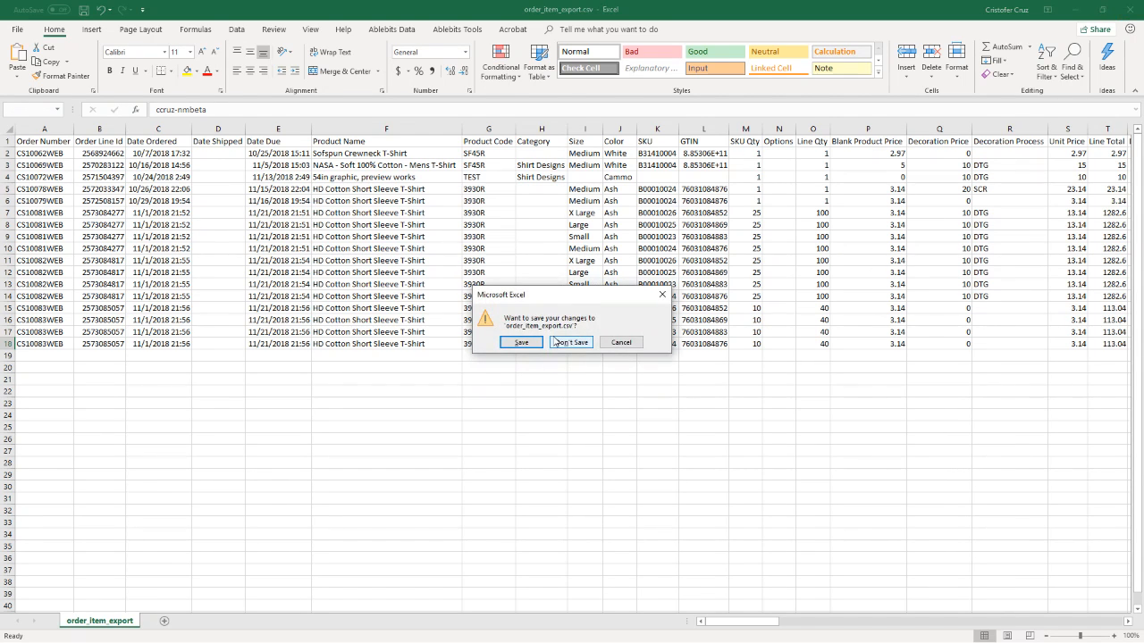
click(555, 340)
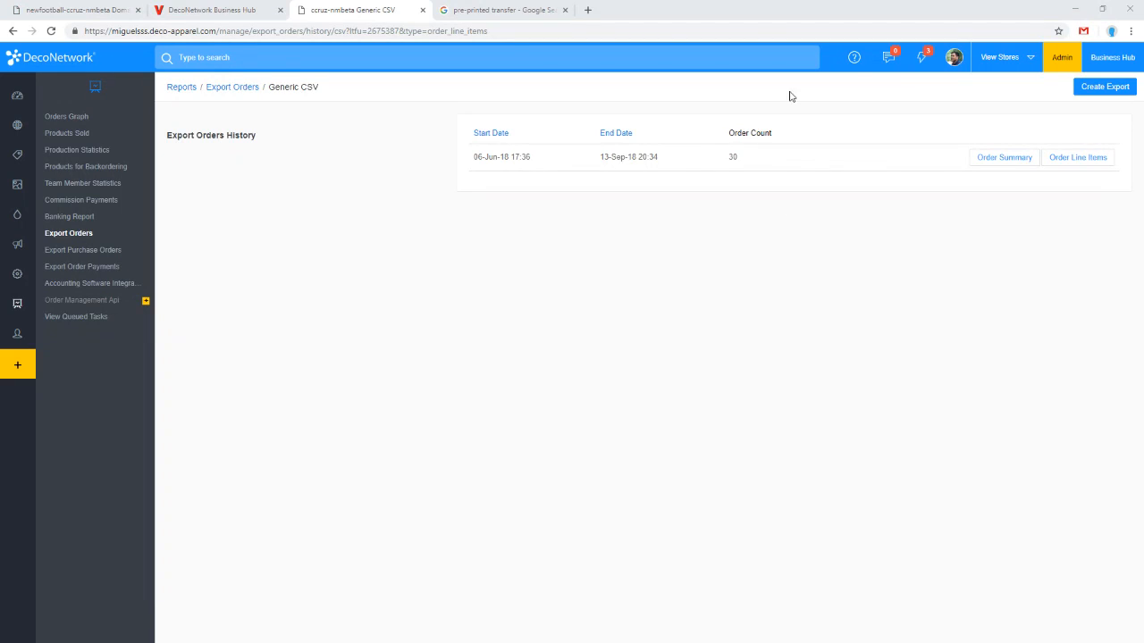
Step: Switch to the Business Hub and view the production details of order CS10081WEB, then return to Production
click(250, 7)
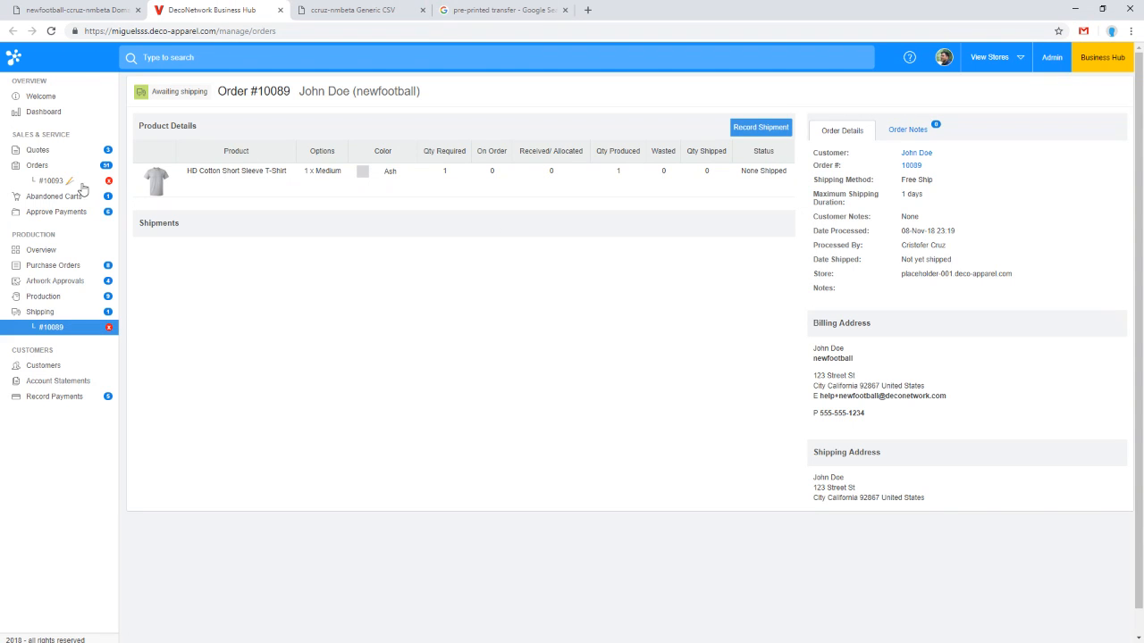
click(49, 301)
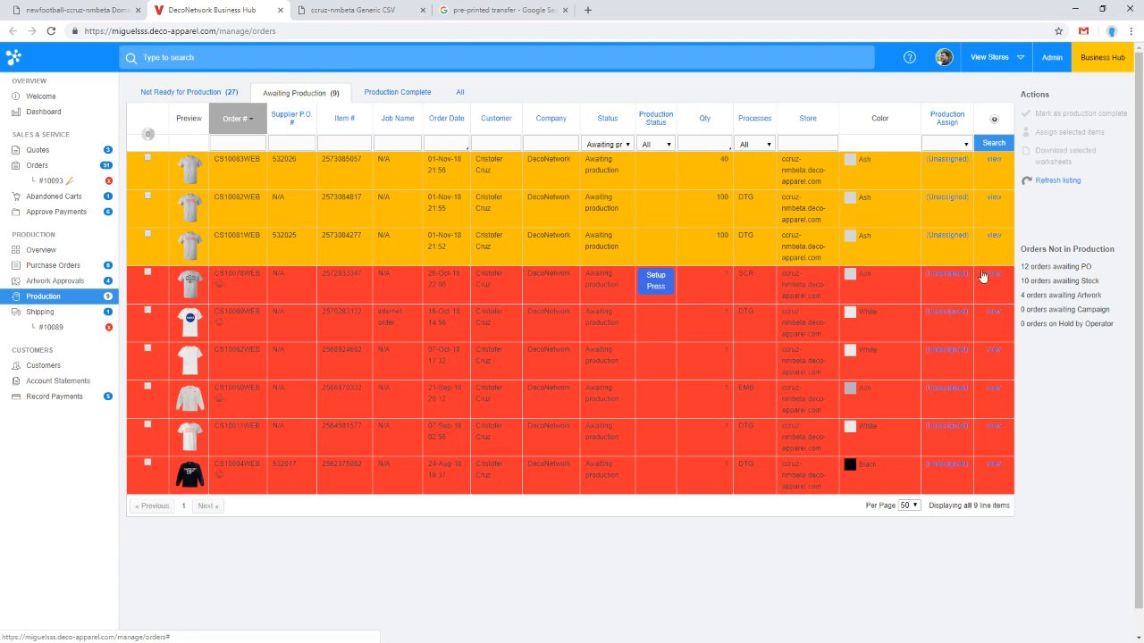
click(993, 236)
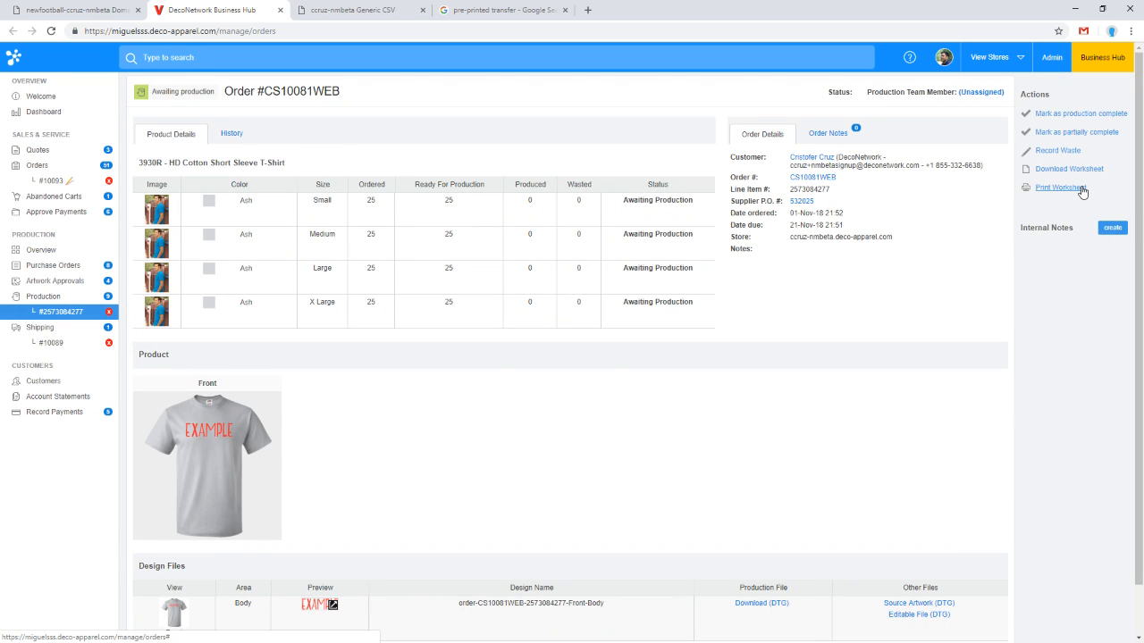
click(110, 313)
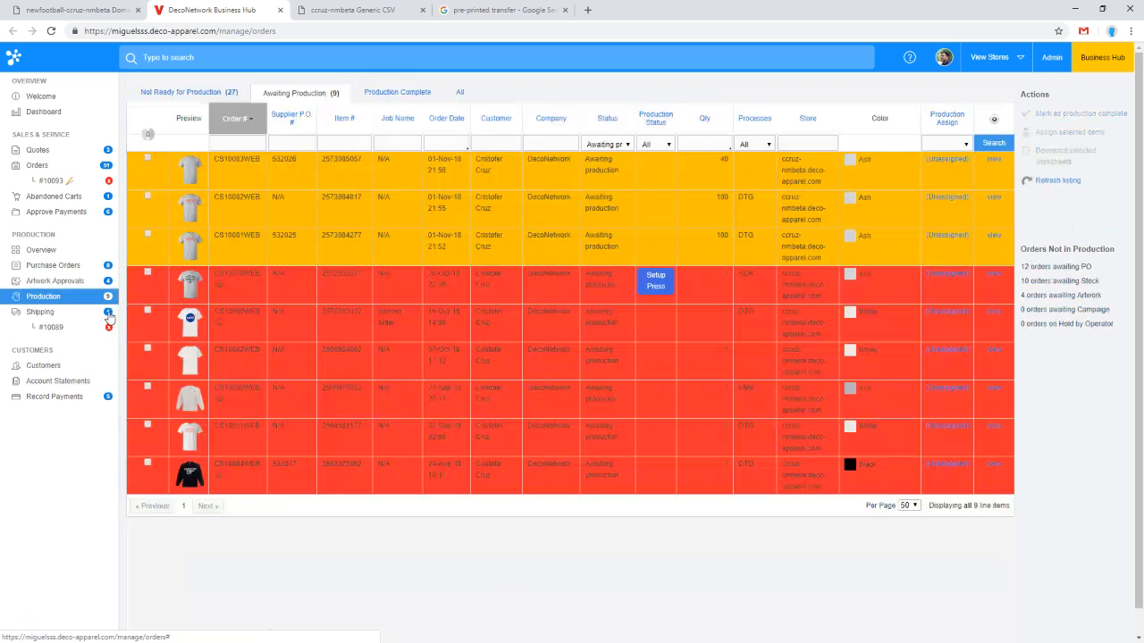
Step: Filter the production listing by store ccruz-nmbeta.deco-apparel.com and select all listed orders
mouse_move(149, 138)
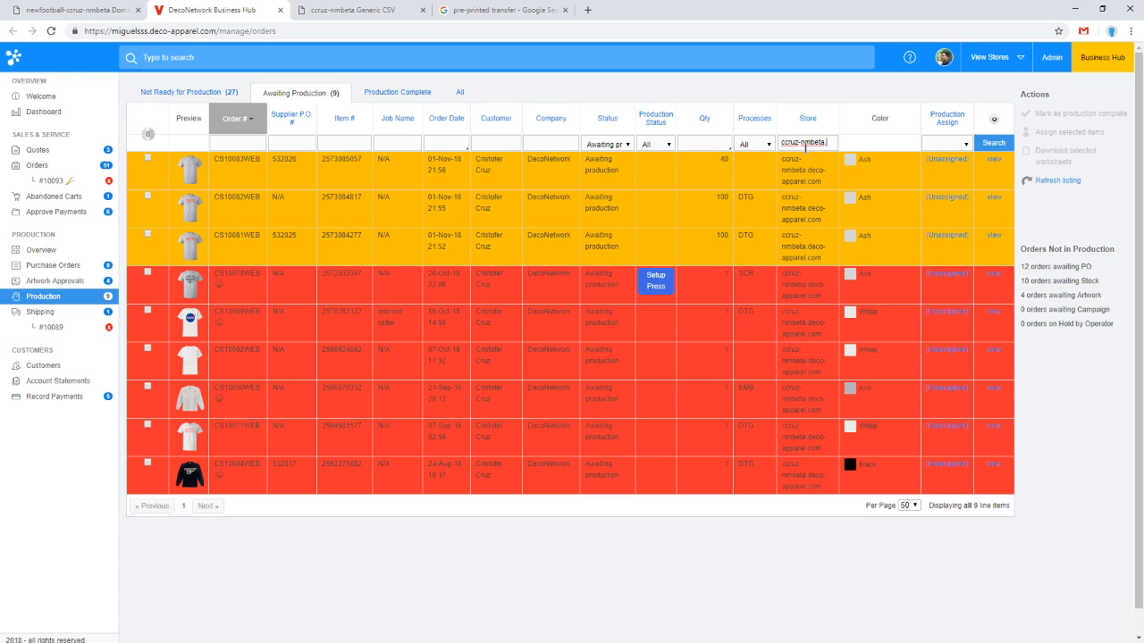
text(deco-apparel.com)
click(149, 134)
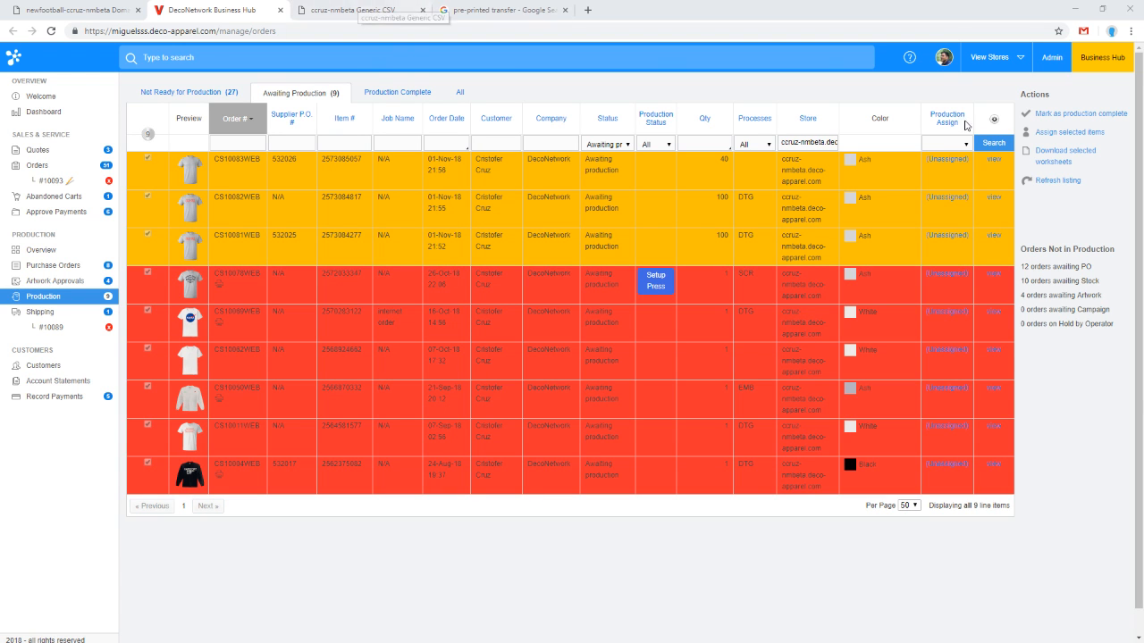
Step: Open the stock designs list and start uploading multiple designs in a batch
click(80, 10)
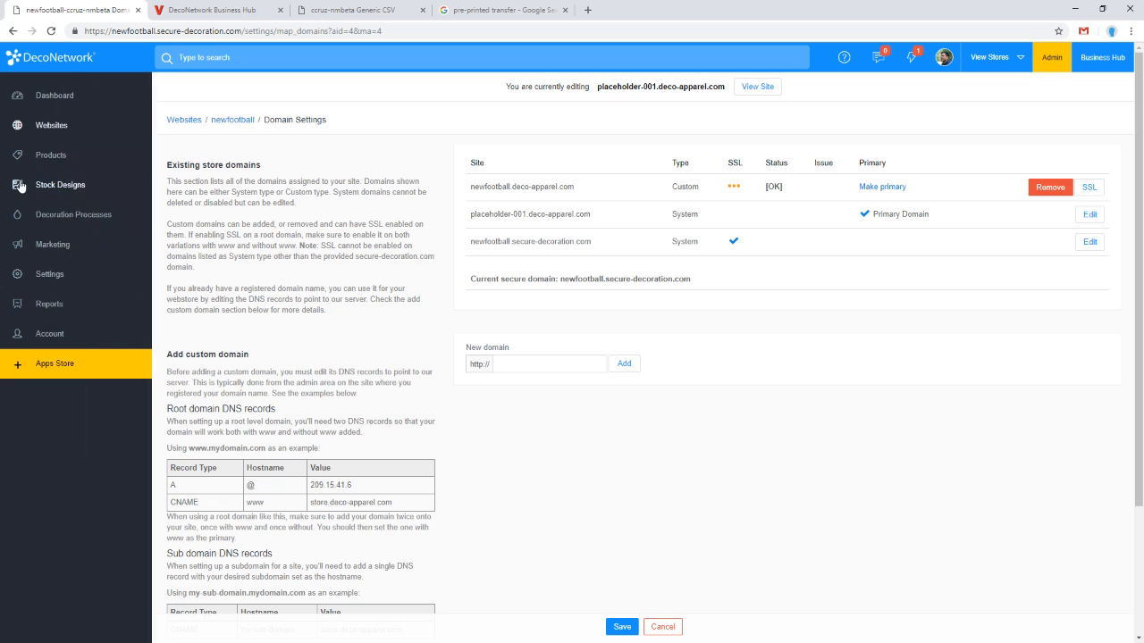
click(20, 186)
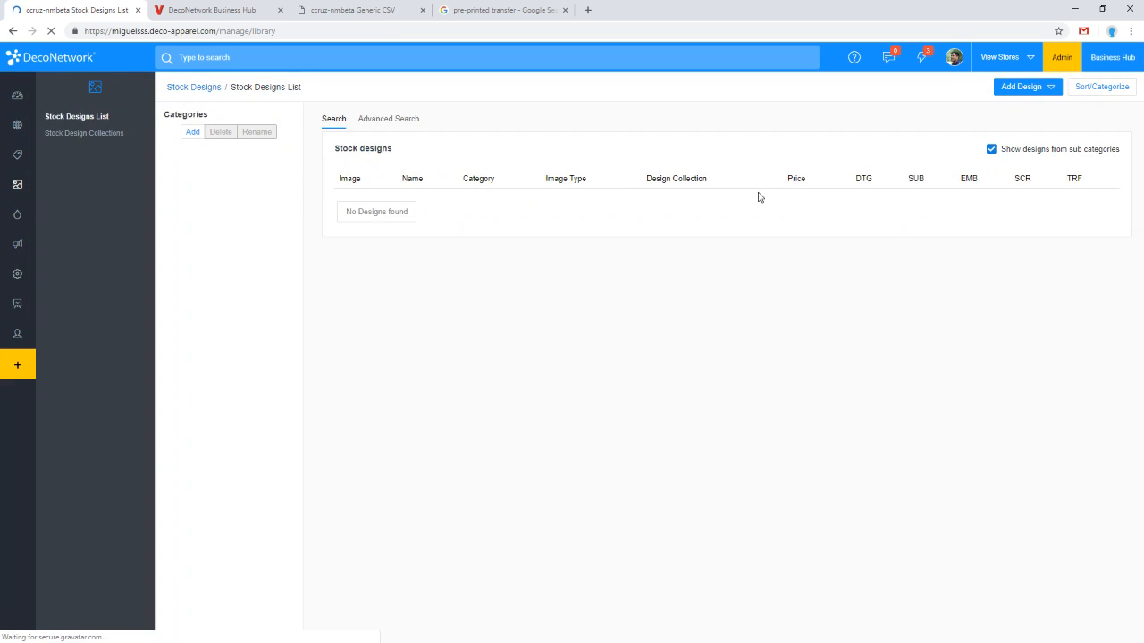
click(1030, 89)
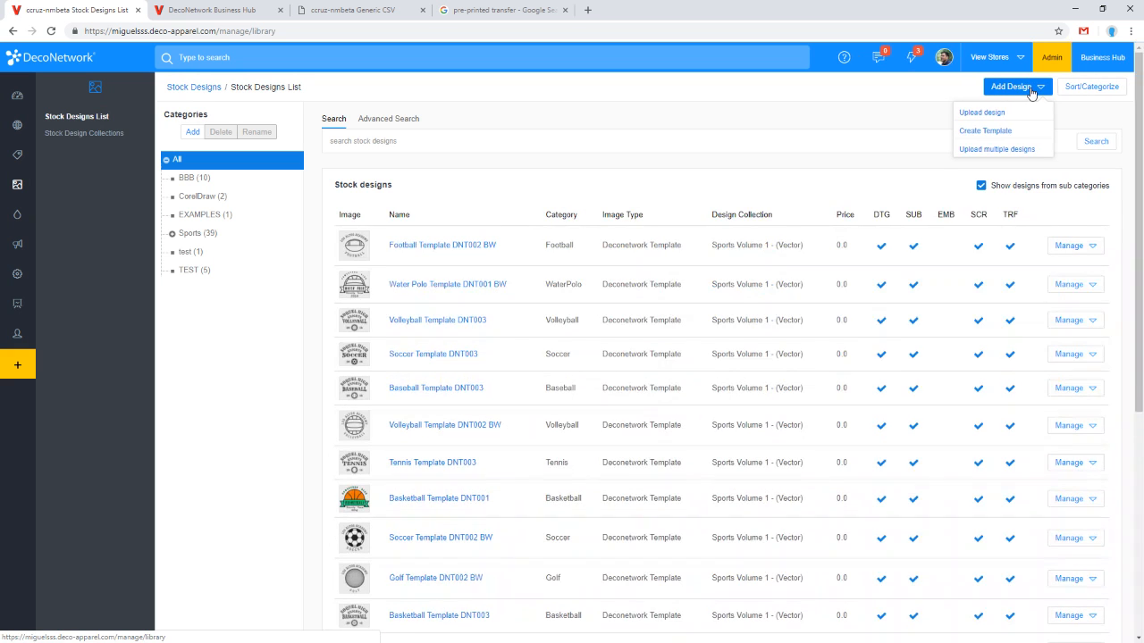
click(991, 156)
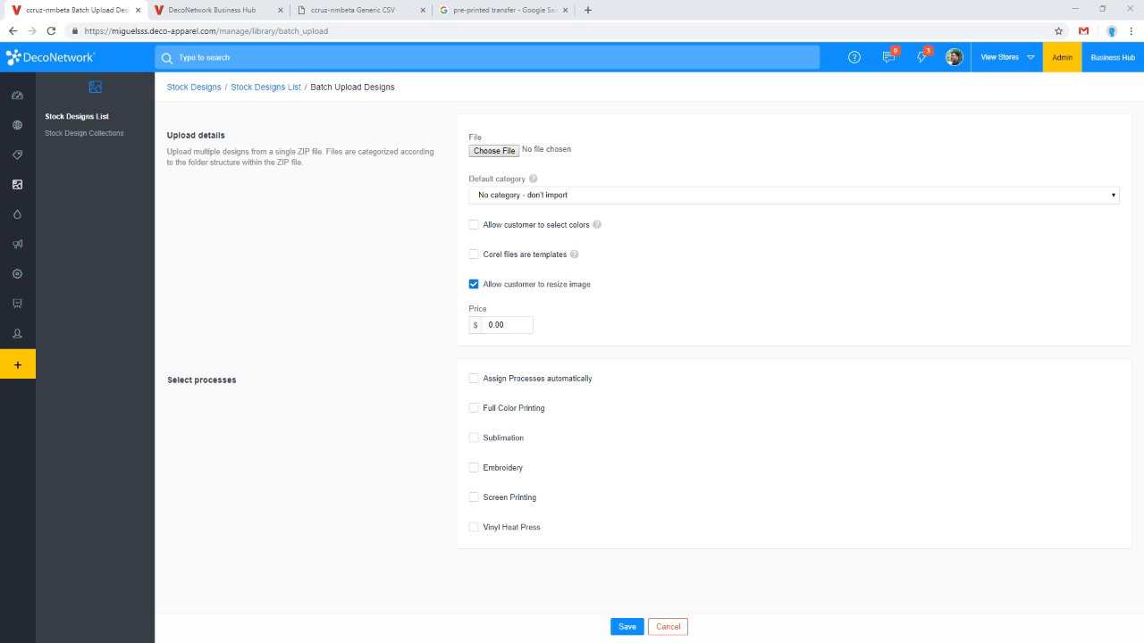
Step: Try to compress the downloaded order_item_export.csv into a zipped folder in File Explorer
drag(1143, 134, 432, 78)
click(432, 301)
drag(345, 260, 277, 178)
drag(491, 330, 300, 205)
double_click(302, 198)
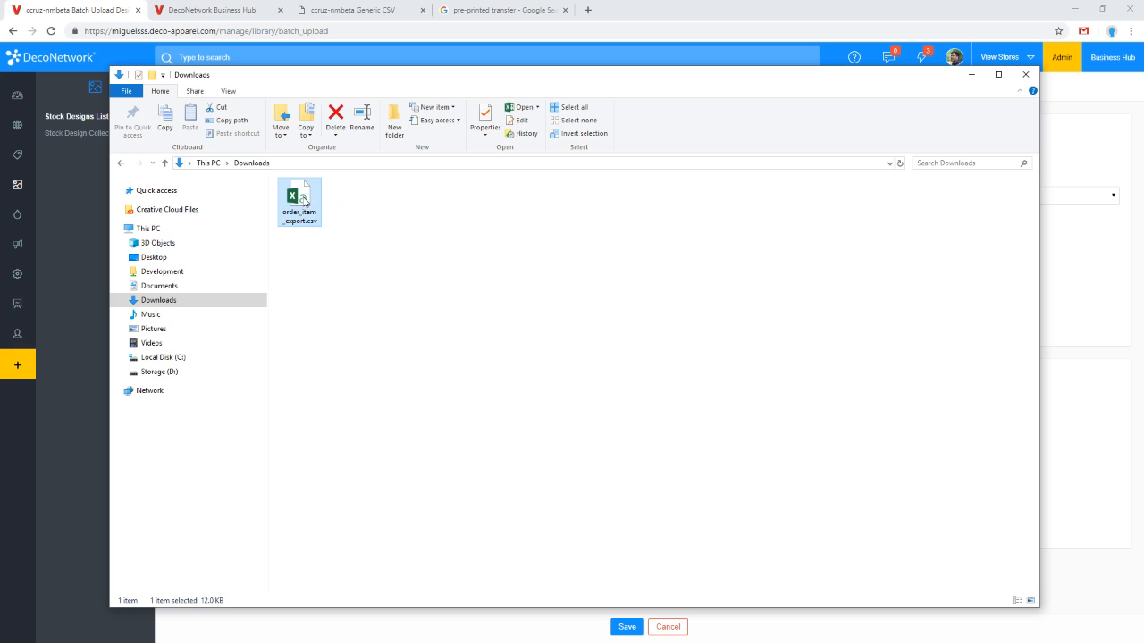
right_click(303, 198)
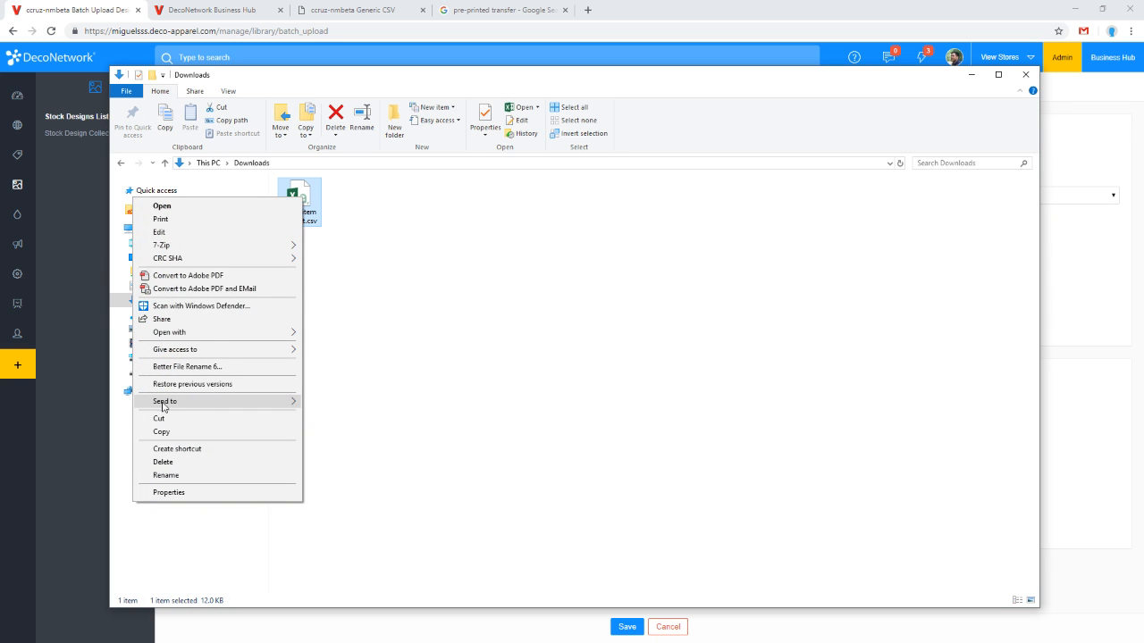
mouse_move(184, 402)
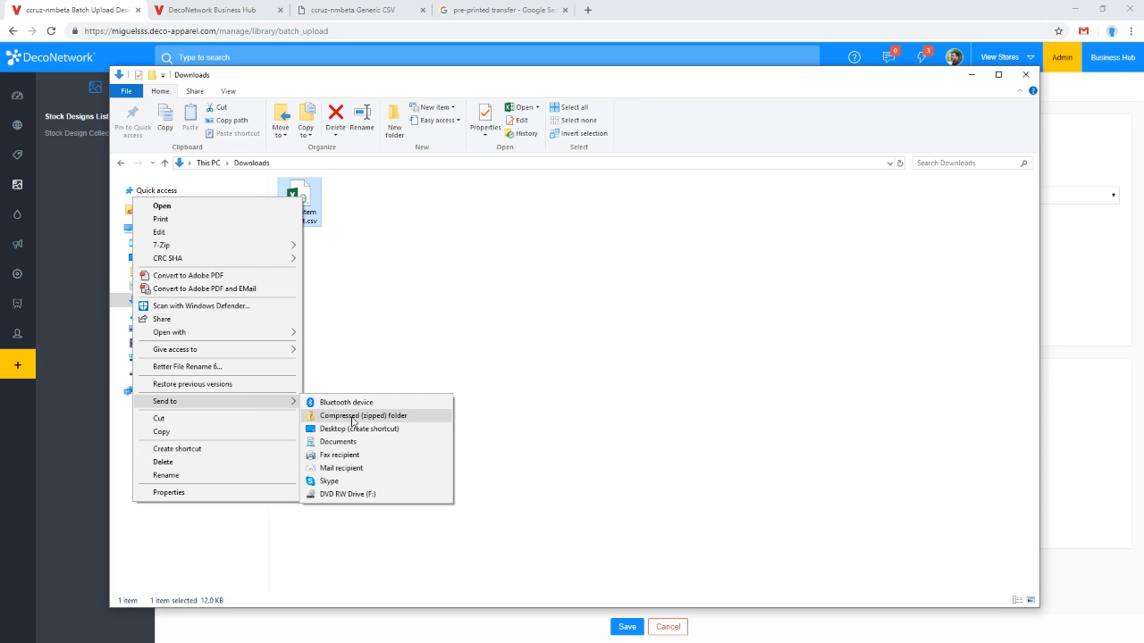
click(455, 284)
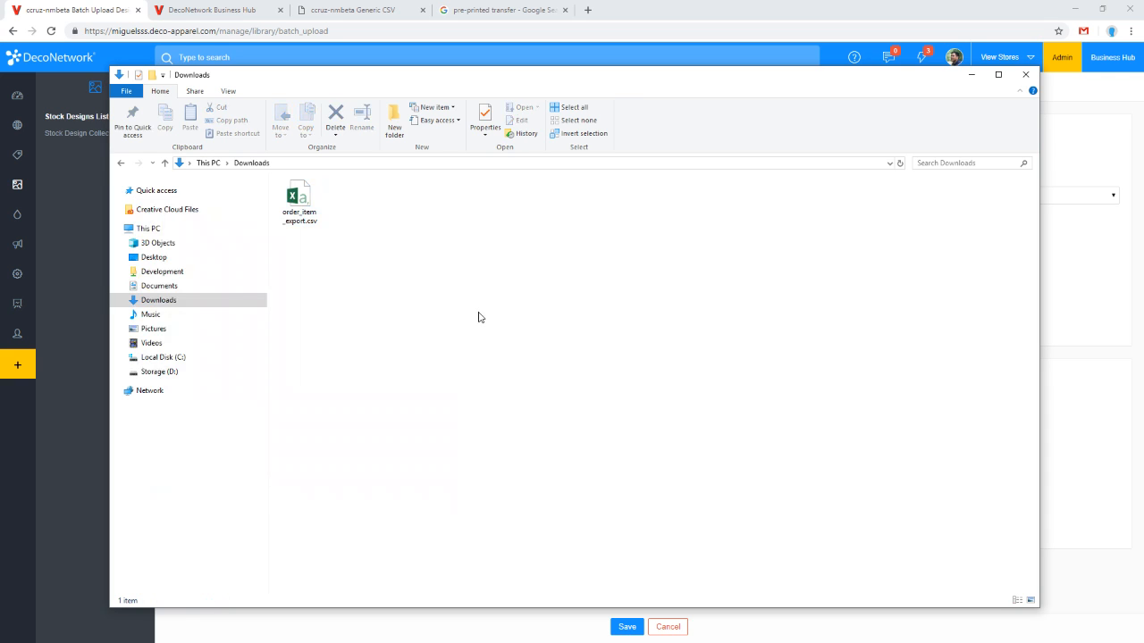
drag(554, 337, 297, 202)
right_click(300, 204)
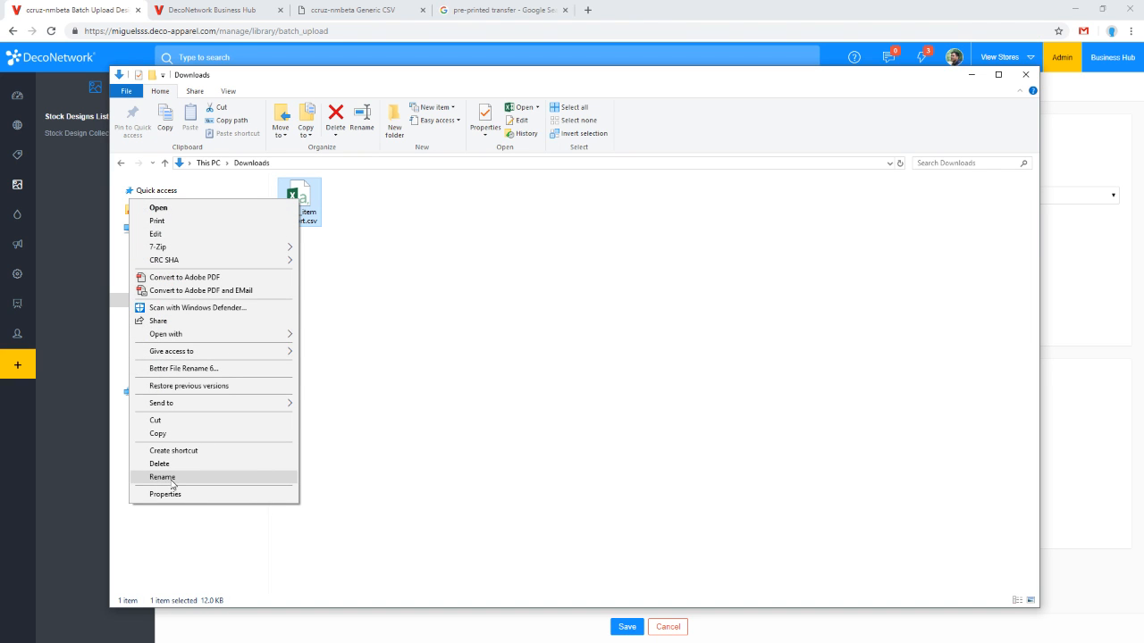
click(546, 386)
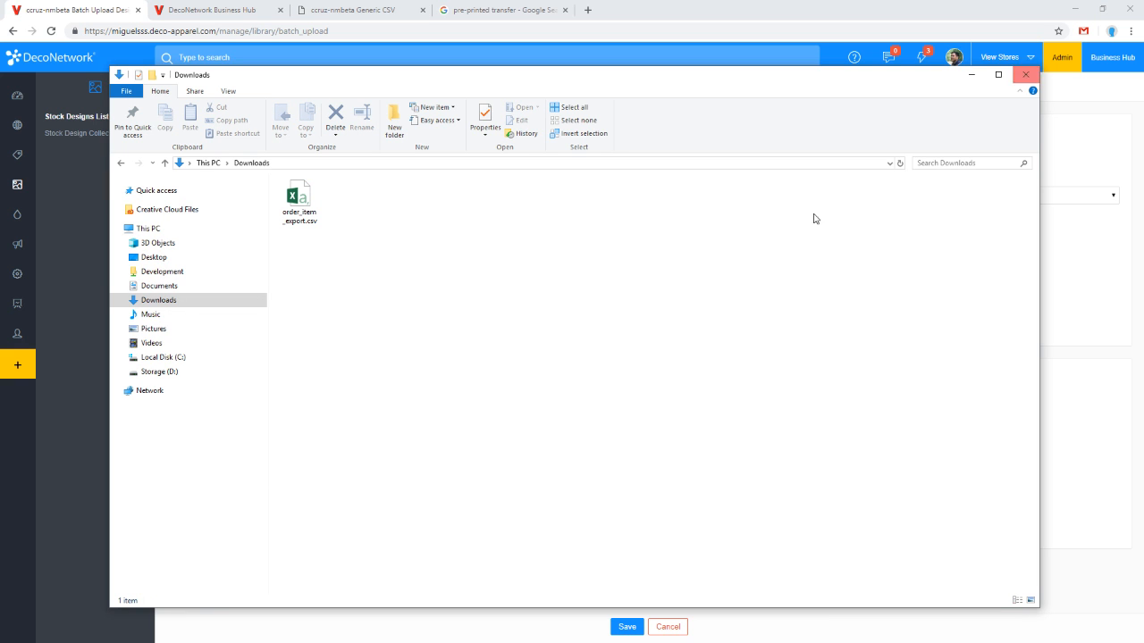
click(1025, 74)
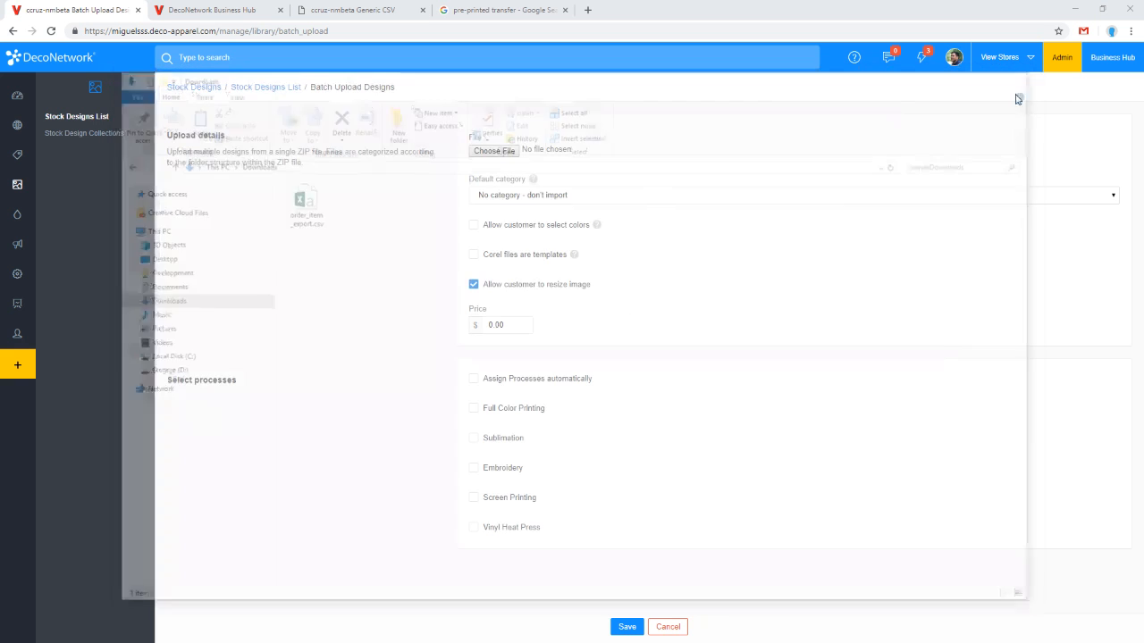
click(503, 152)
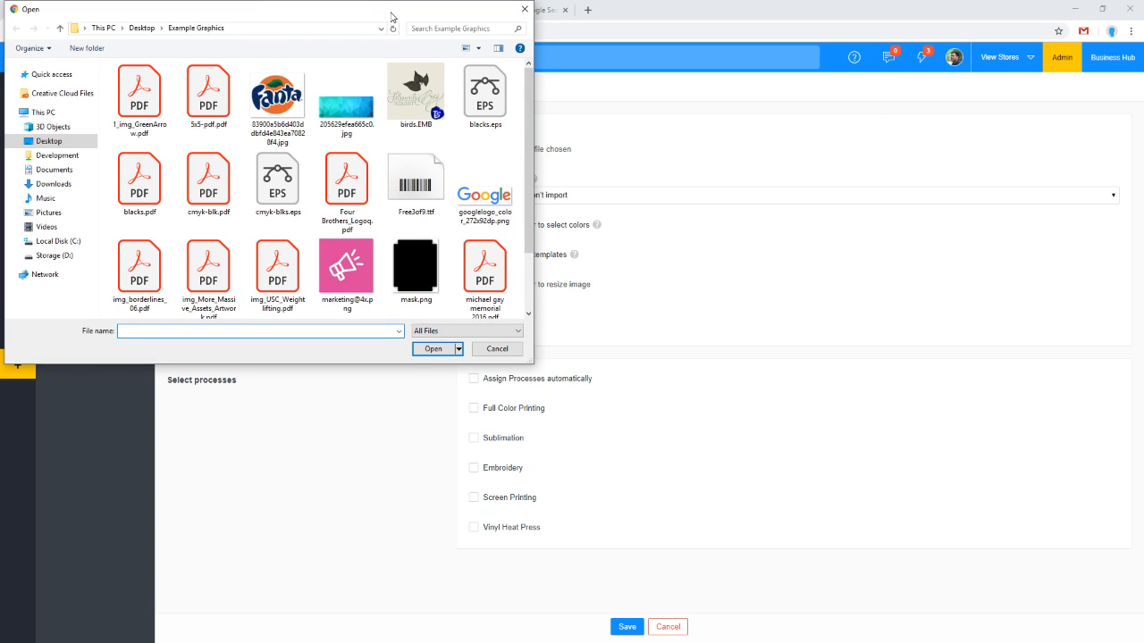
drag(391, 16, 564, 217)
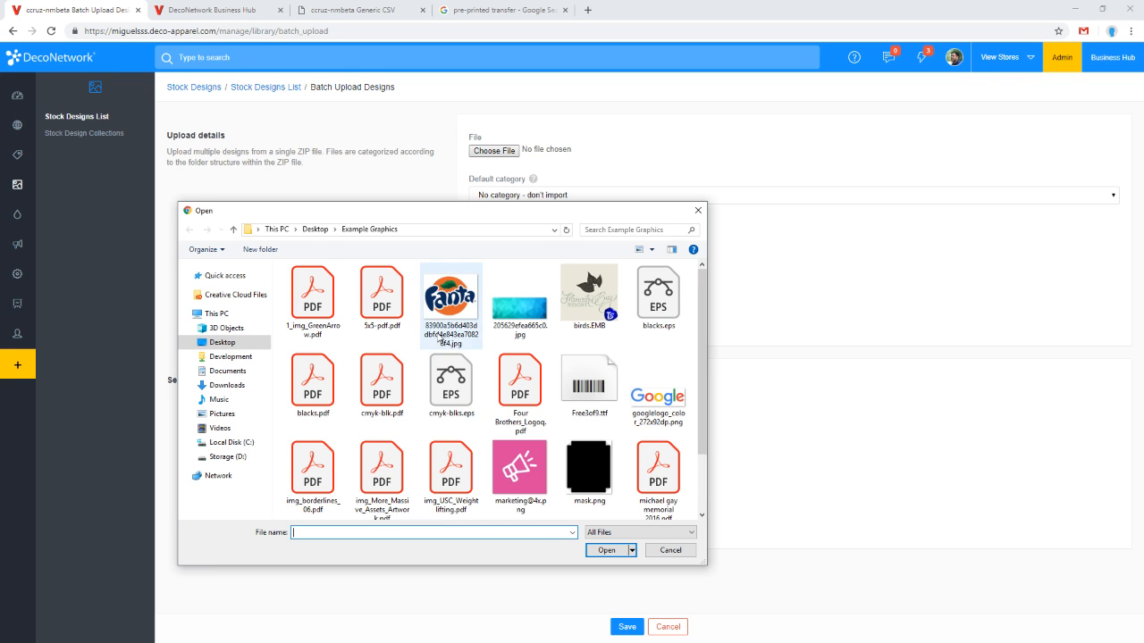
click(698, 211)
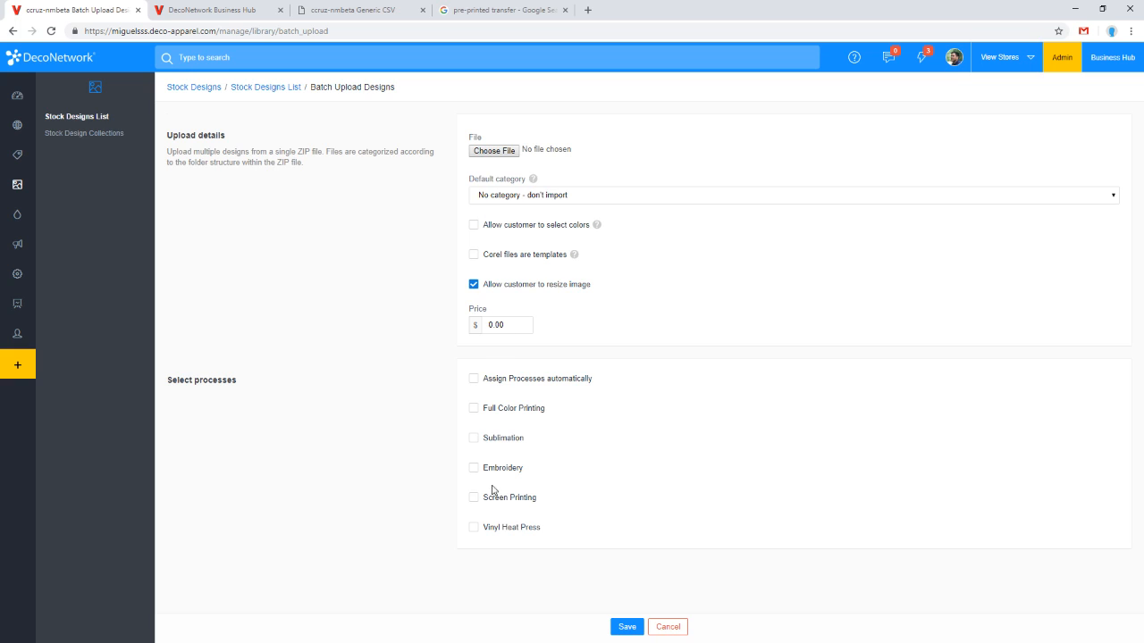
Step: Review the Default category options for the batch design upload
click(506, 195)
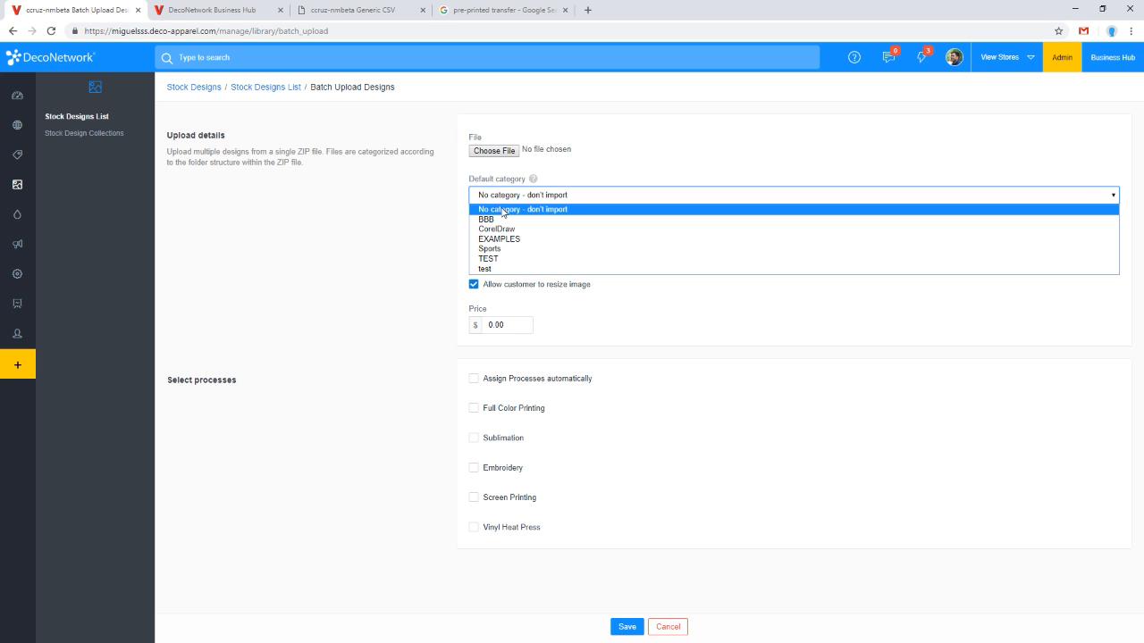
click(502, 209)
click(504, 202)
click(503, 209)
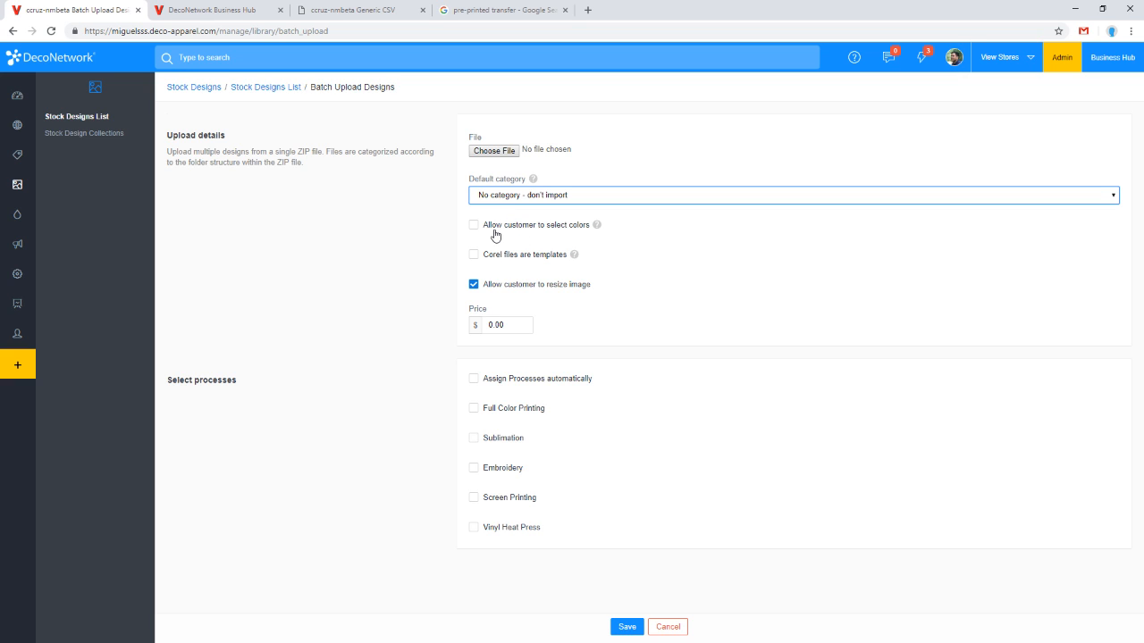
Step: Toggle the Allow customer to select colors option on and off while reading its help note
click(536, 232)
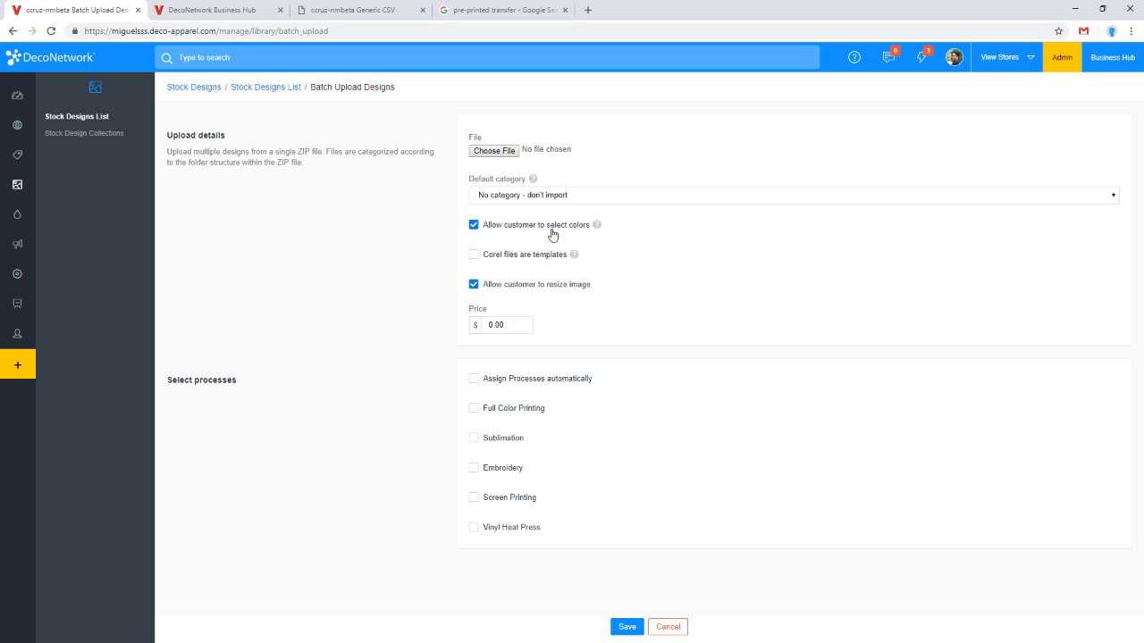
mouse_move(596, 232)
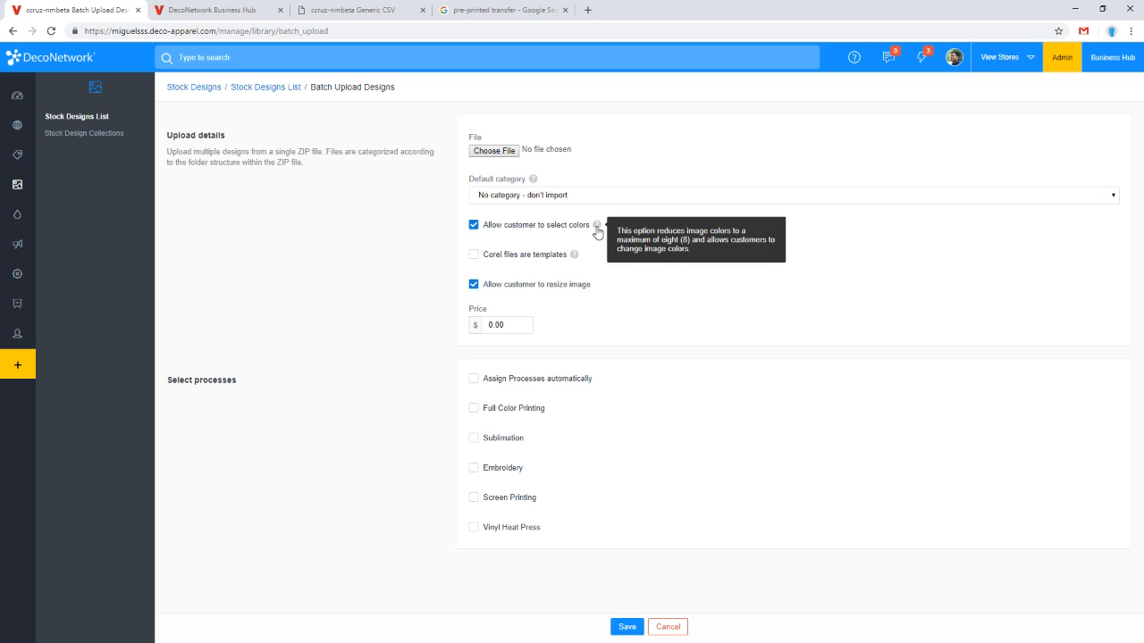
click(475, 230)
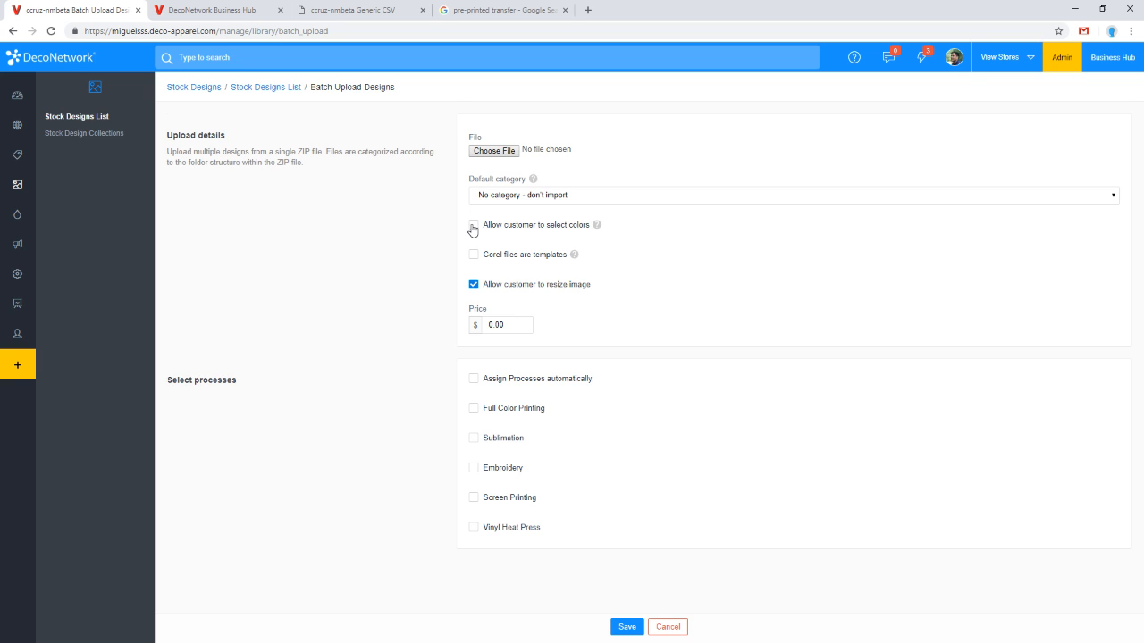
click(473, 229)
mouse_move(596, 233)
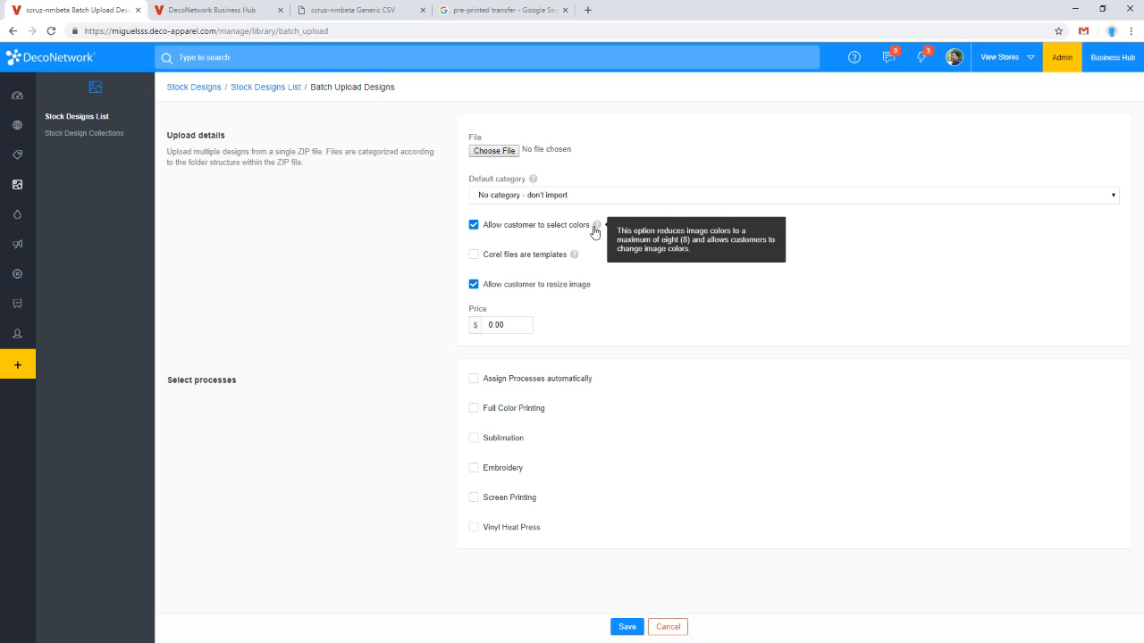
click(576, 231)
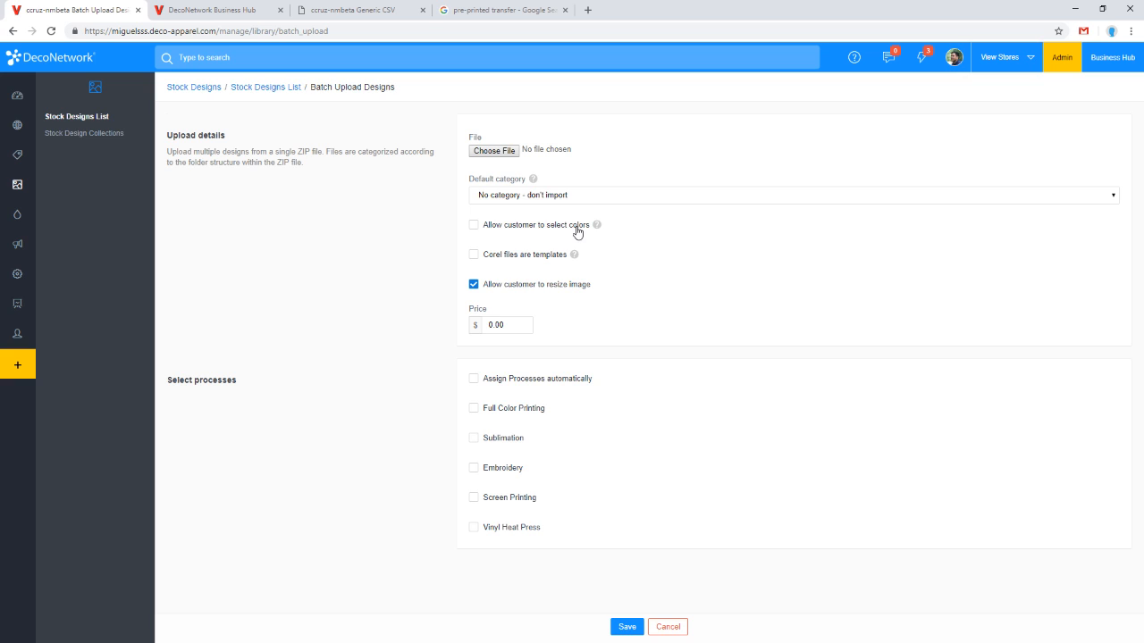
click(527, 230)
click(518, 234)
Step: Try each decoration process for the batch upload, finally enabling Assign Processes automatically
click(525, 380)
click(538, 381)
click(523, 411)
click(521, 447)
click(518, 471)
click(513, 501)
click(509, 530)
click(550, 379)
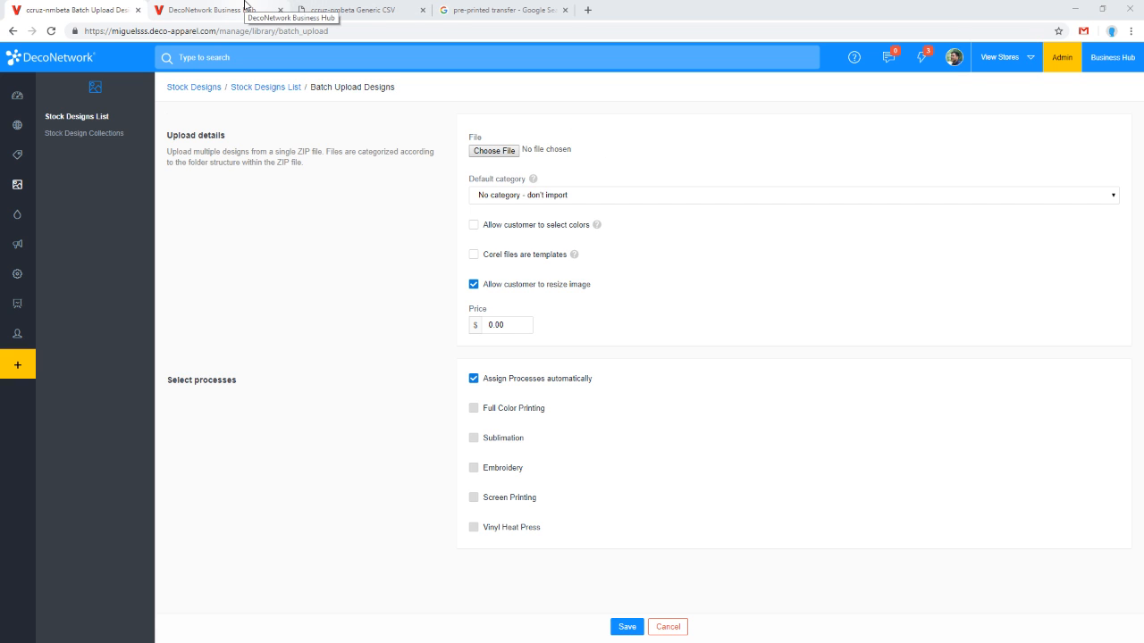
Step: Open the Vinyl Material product custom field for editing from the Custom Fields list
mouse_move(18, 125)
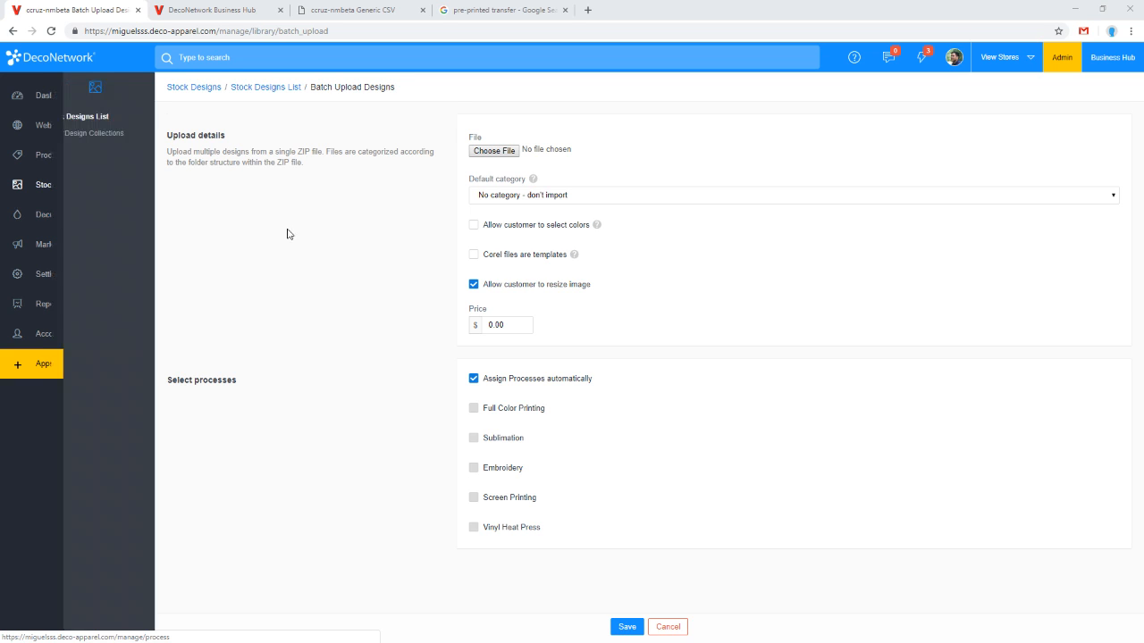
click(19, 161)
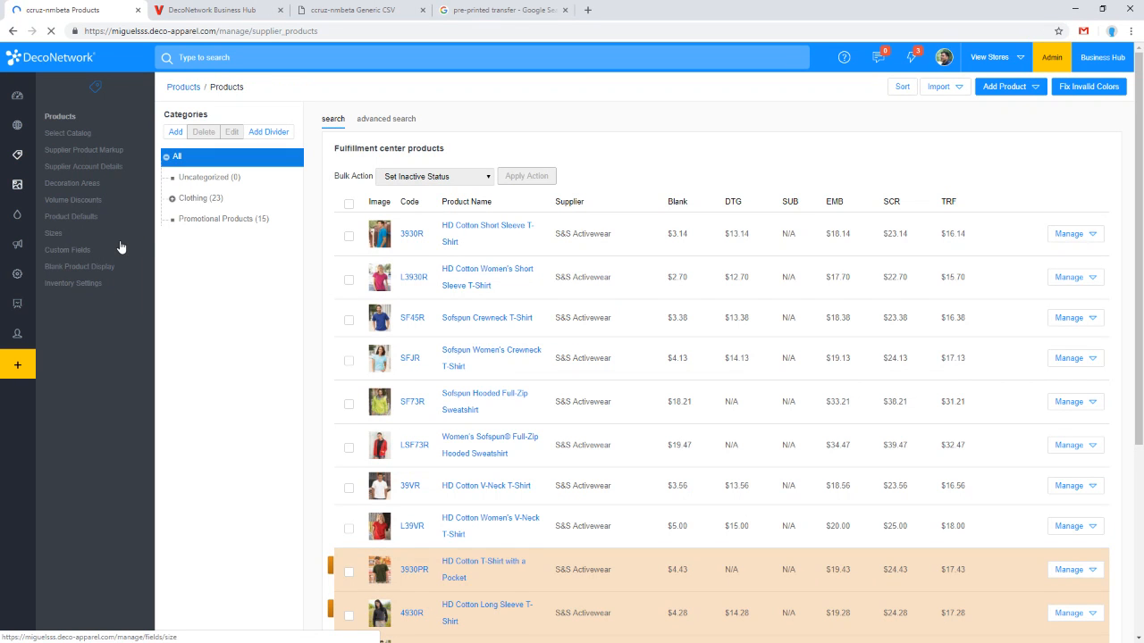
click(97, 253)
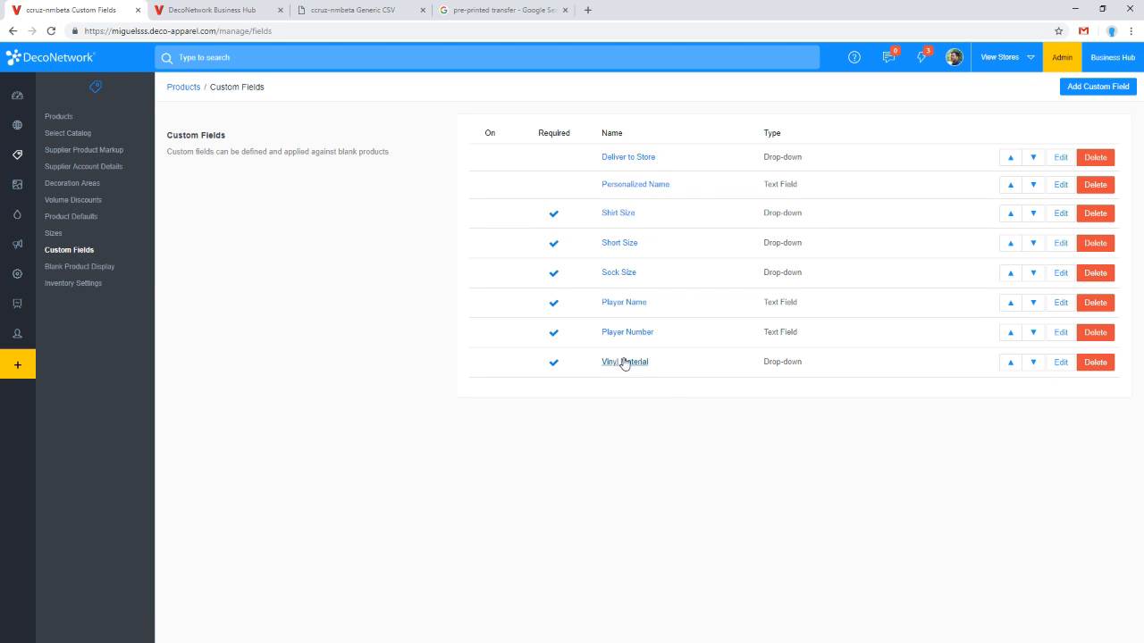
click(1073, 368)
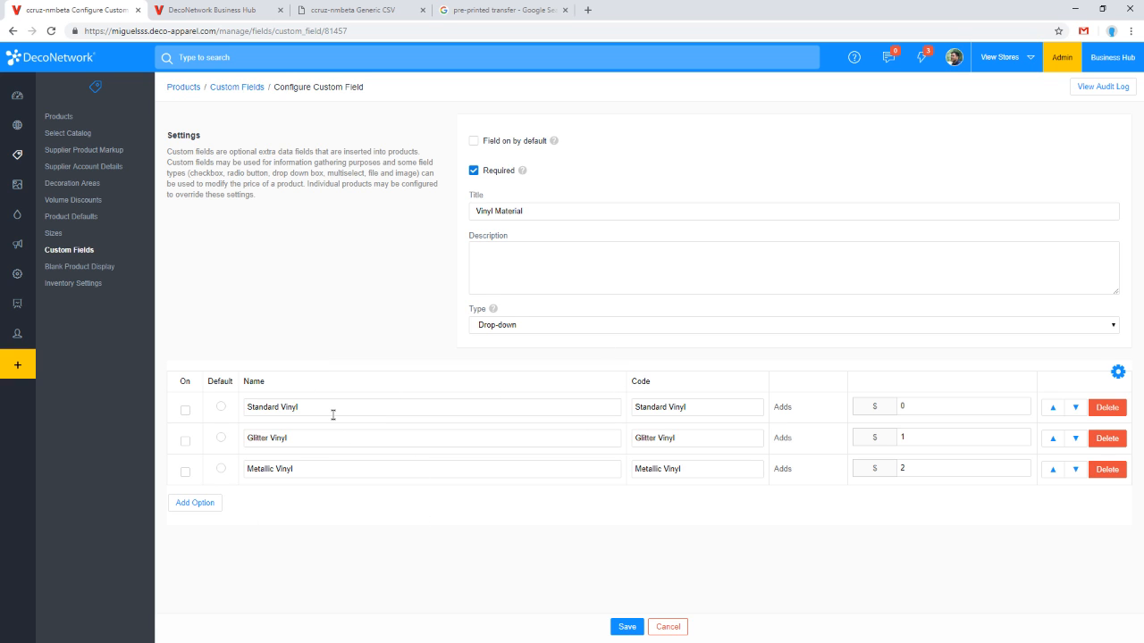
Step: Review the Vinyl Material drop-down options, their names and price additions
drag(332, 411, 185, 421)
drag(322, 441, 136, 436)
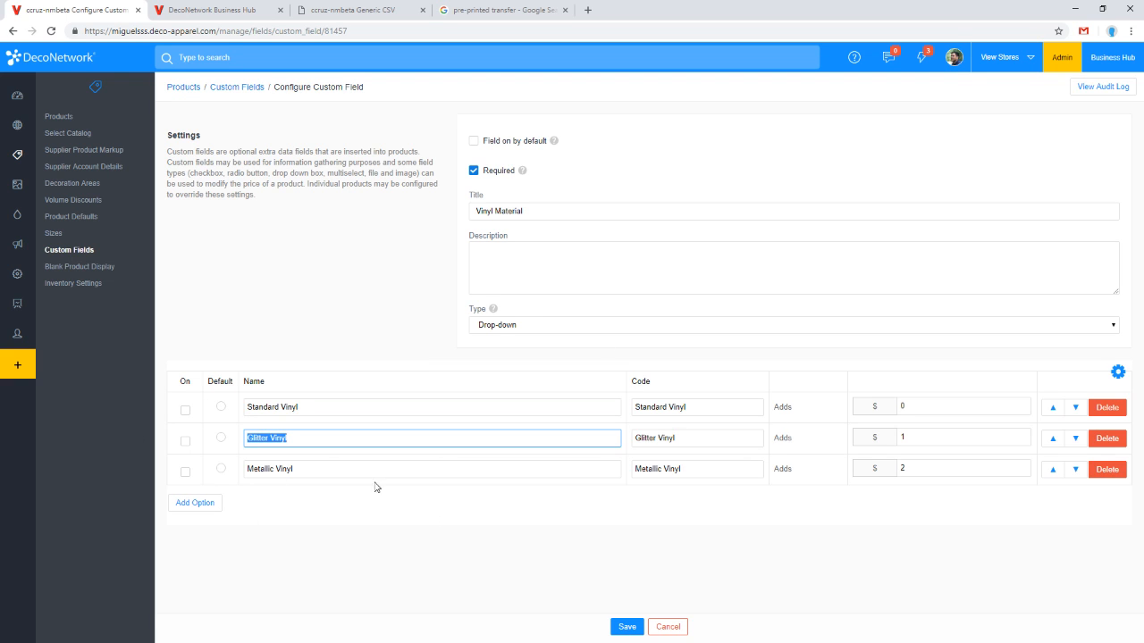
drag(393, 469, 57, 467)
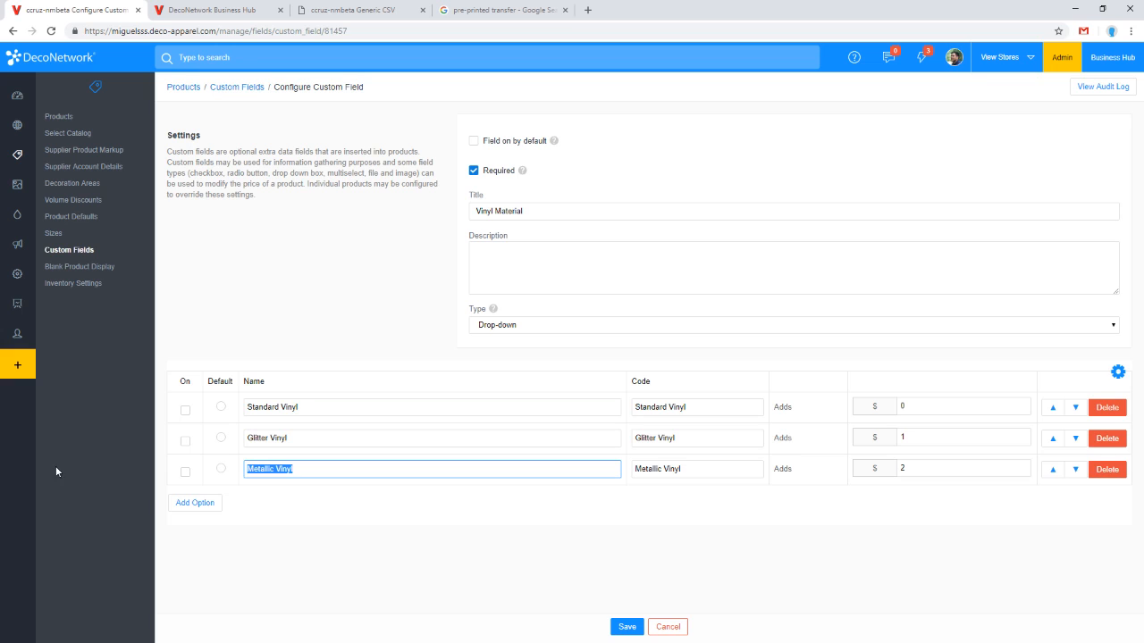
click(1118, 372)
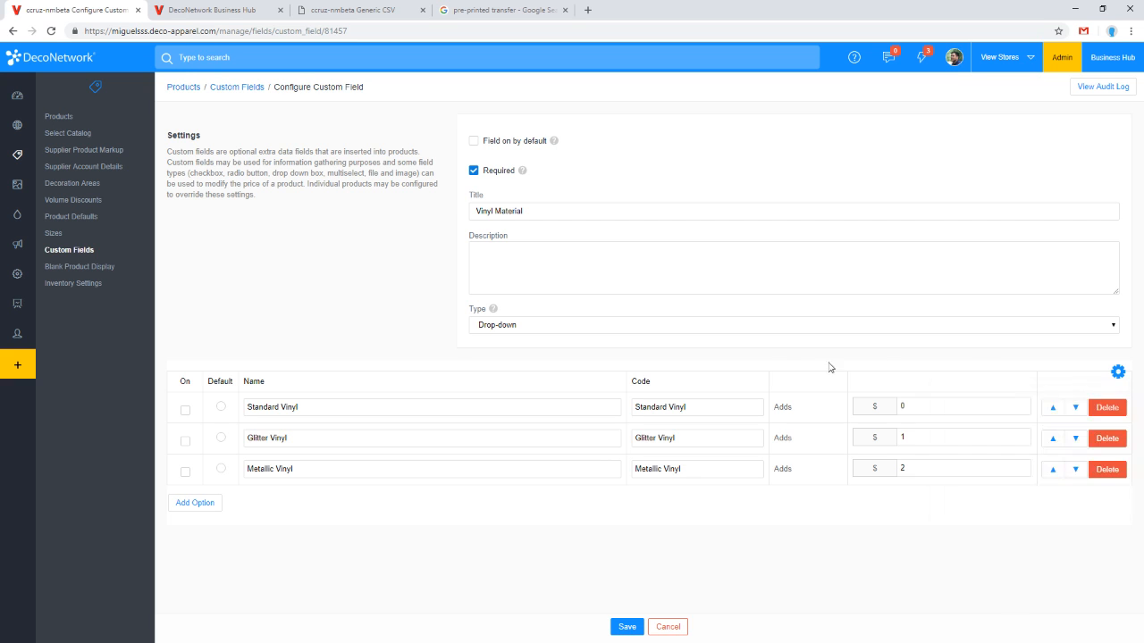
click(938, 405)
click(435, 425)
click(912, 409)
click(588, 446)
drag(931, 436, 869, 448)
drag(940, 466, 863, 480)
drag(923, 444, 866, 441)
click(875, 548)
Step: Open the Export Orders settings page in Reports
click(18, 274)
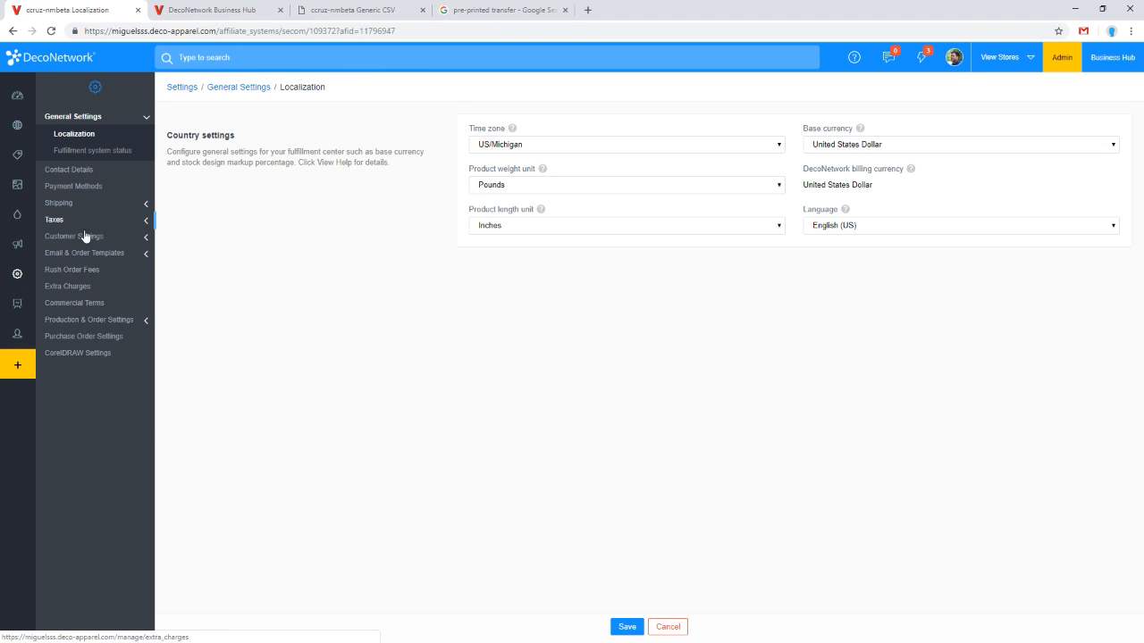
click(23, 311)
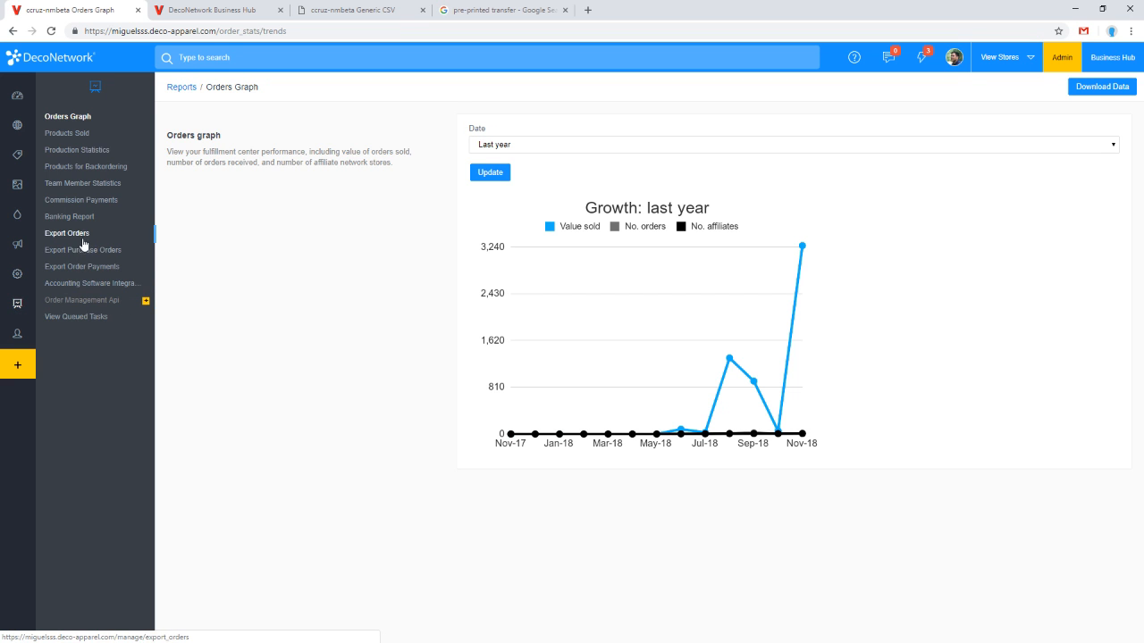
click(83, 242)
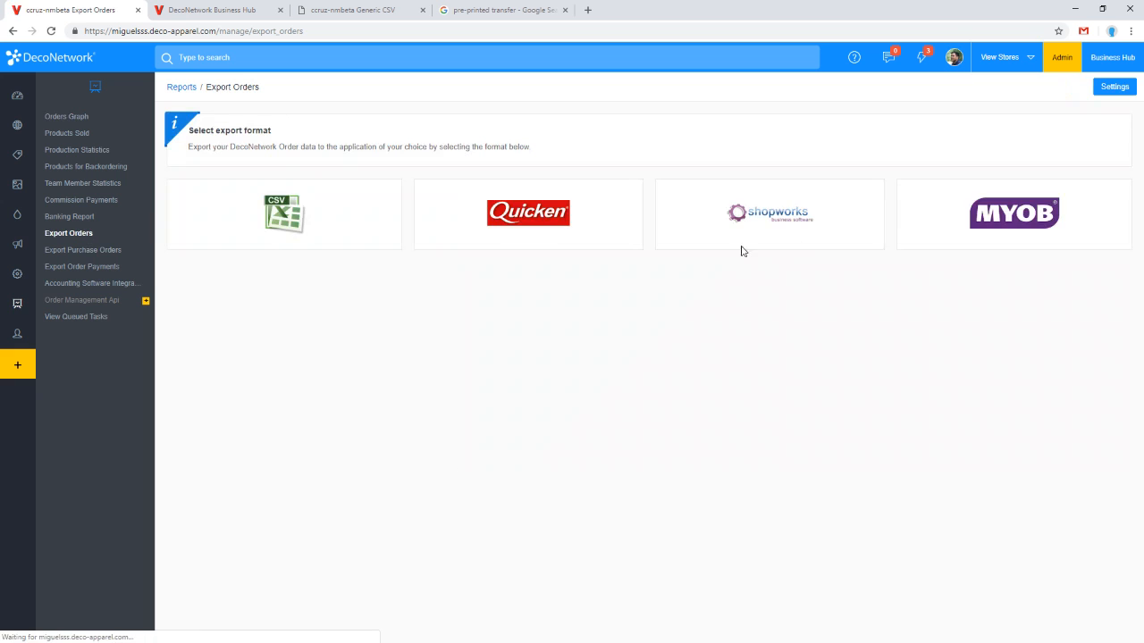
click(1116, 87)
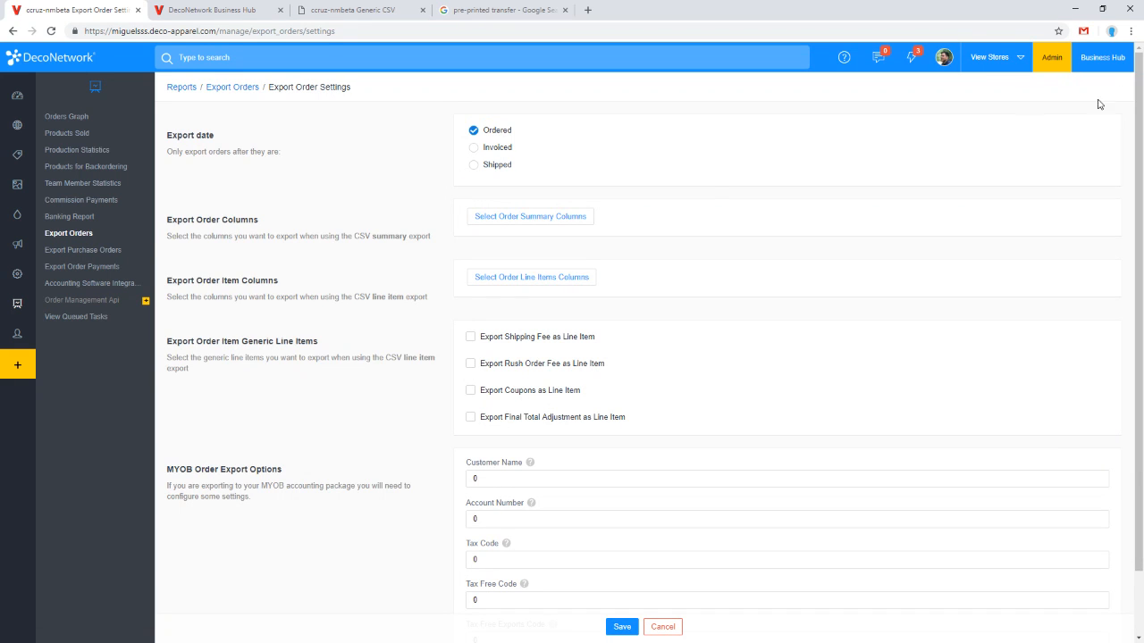
Step: Review the selectable order line item columns for the CSV export and close the dialog without saving
click(541, 285)
scroll(586, 368, down, 5)
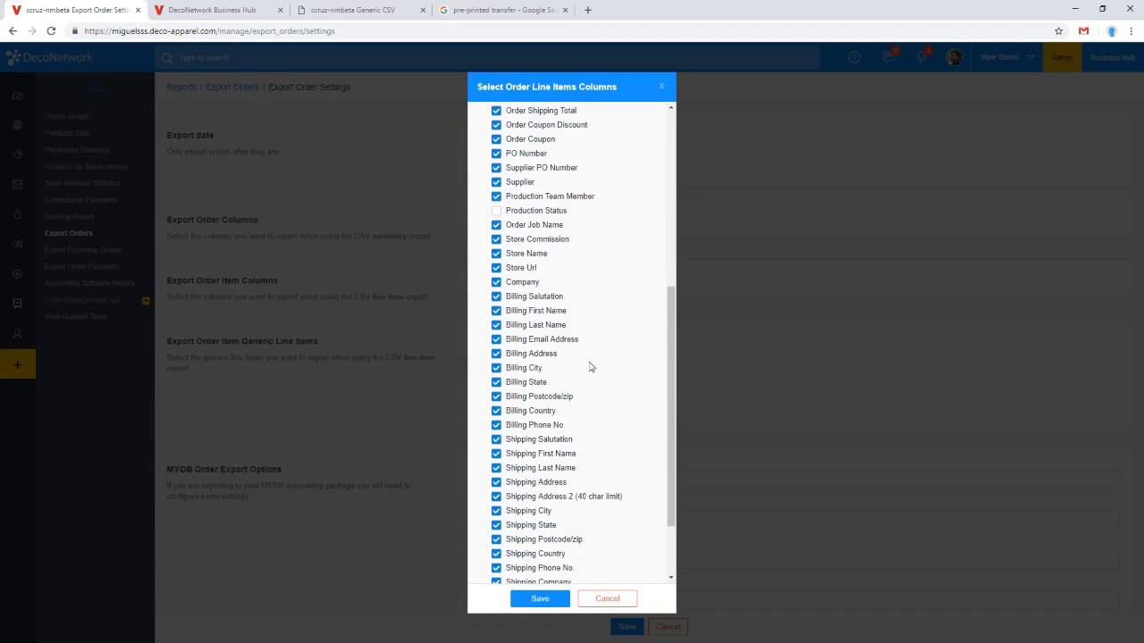
scroll(590, 368, down, 2)
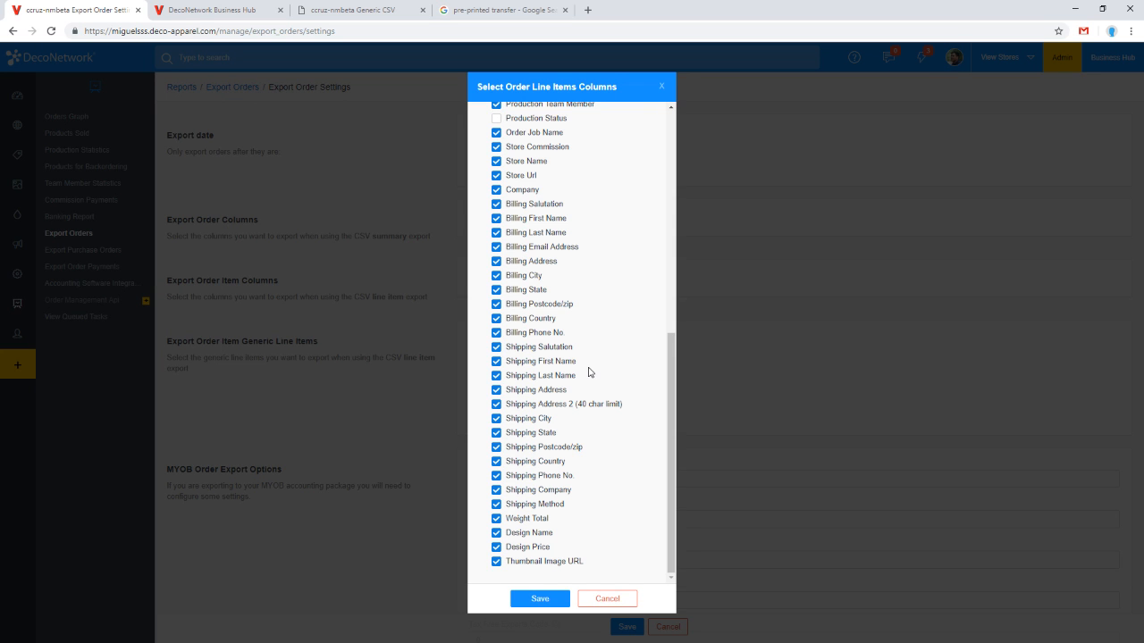
drag(672, 376, 692, 196)
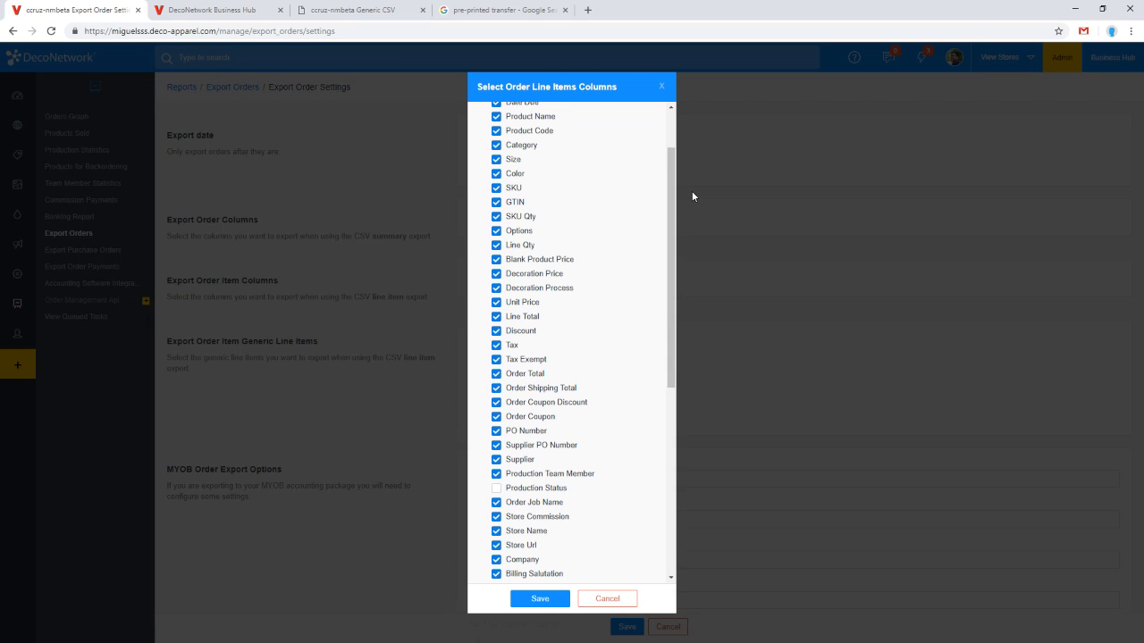
scroll(516, 234, up, 1)
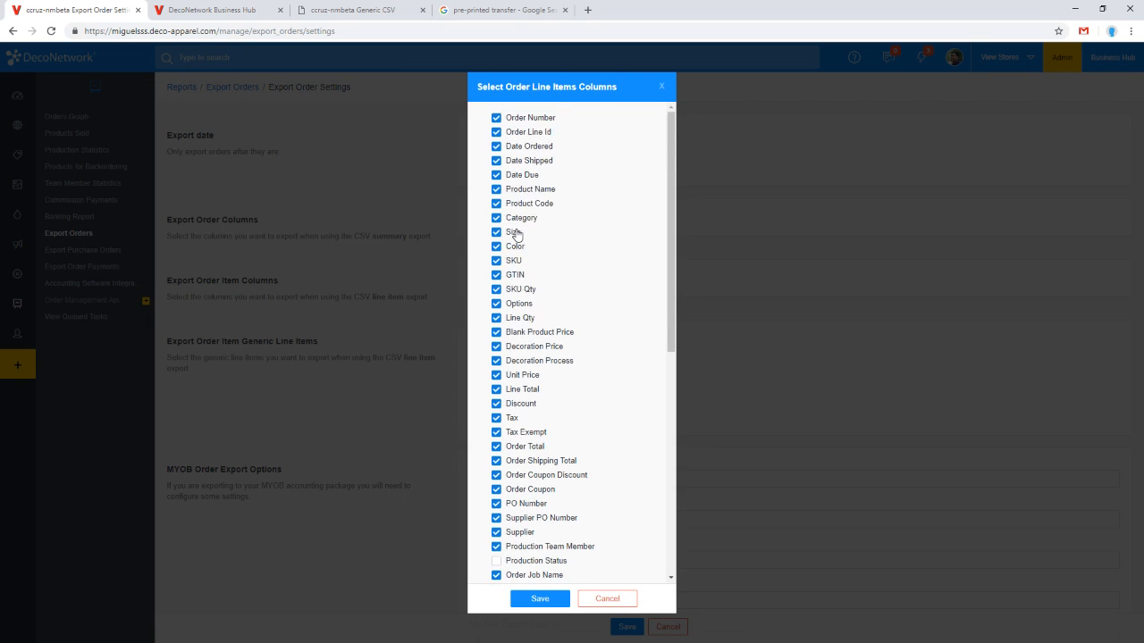
click(519, 308)
click(516, 309)
drag(542, 310, 501, 315)
click(606, 598)
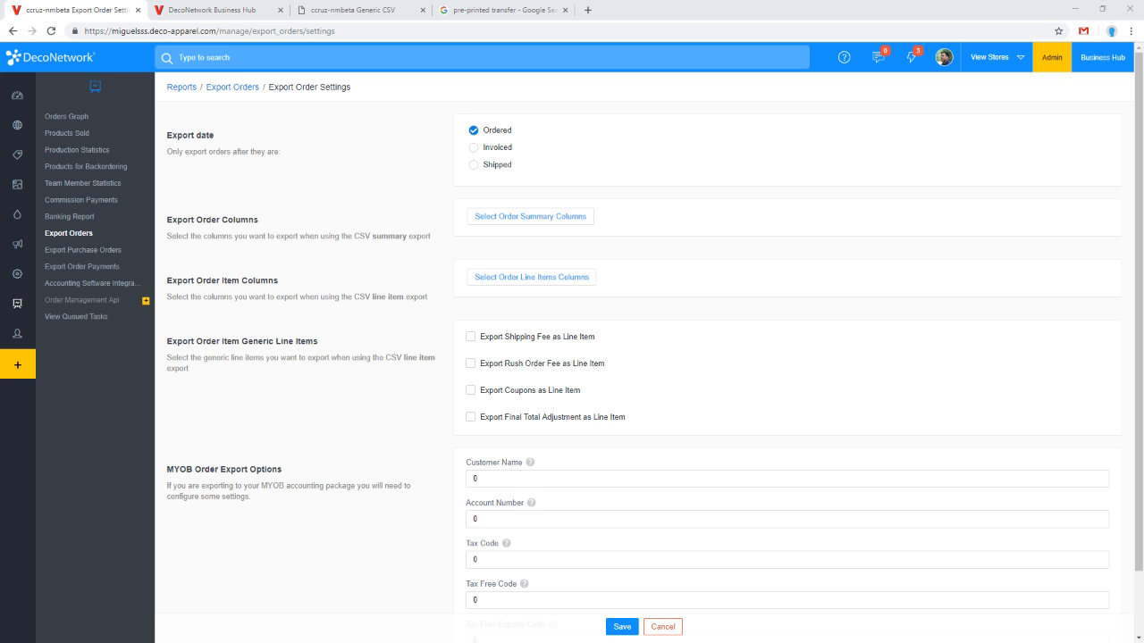
Step: Go to deconetwork.com in the current browser tab
click(958, 24)
text(deconetwork)
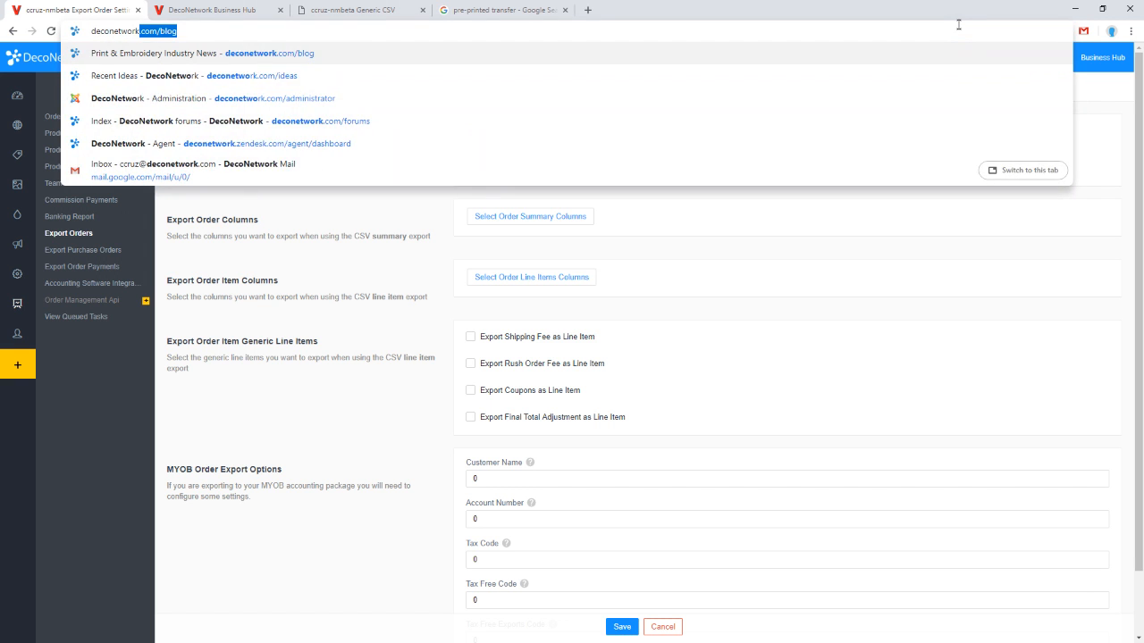
text(.com)
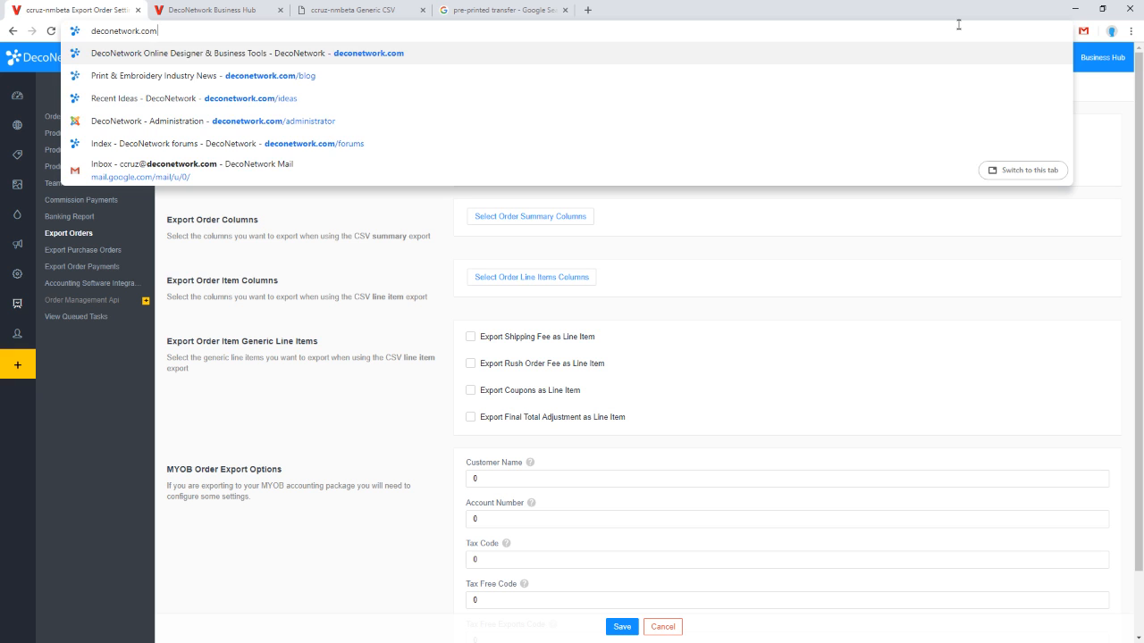
key(Return)
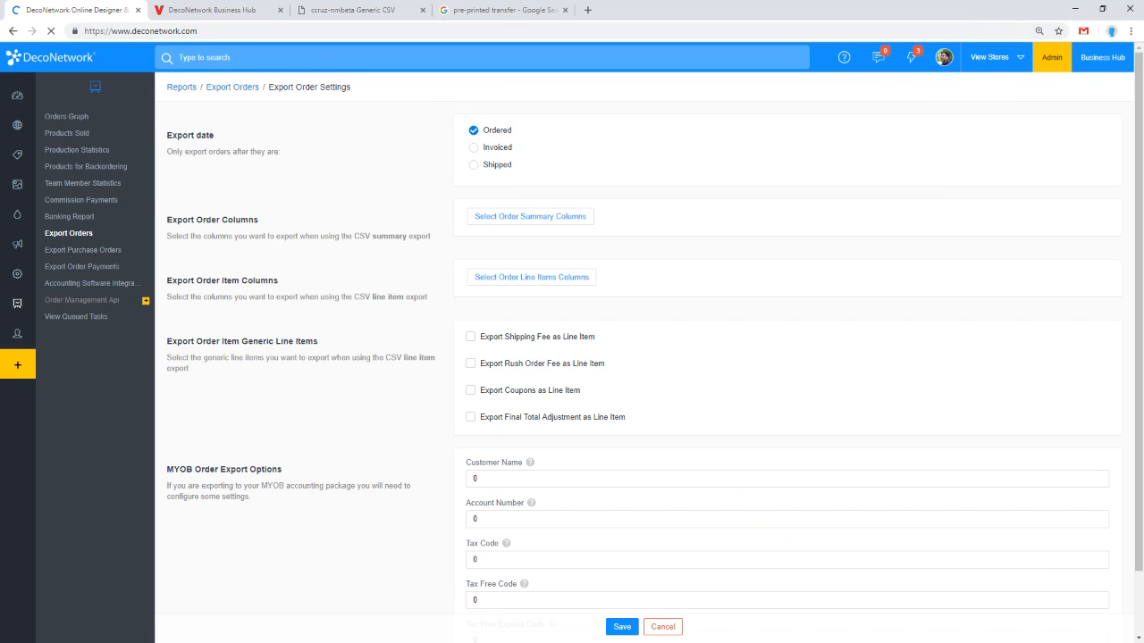